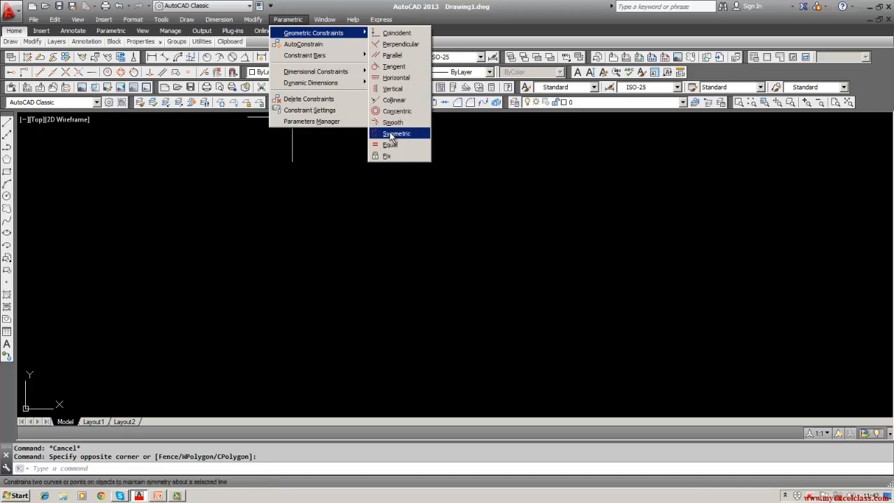
Step: Draw a large circle with a radius of about 57,687 units near the middle of the drawing area
left_click(334, 186)
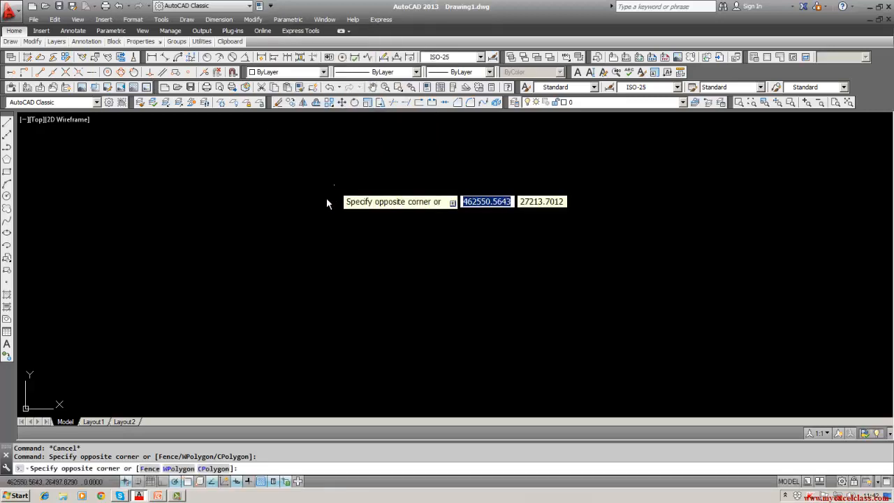
left_click(331, 199)
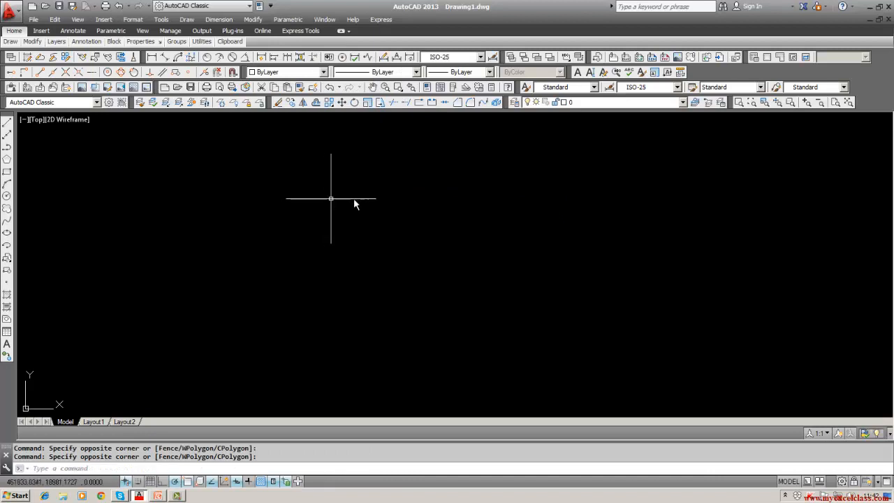
left_click(6, 197)
left_click(369, 276)
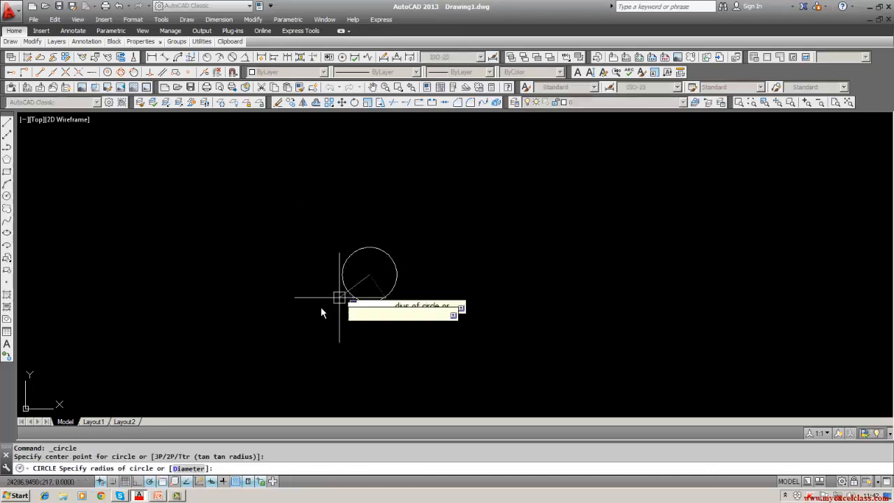
left_click(290, 317)
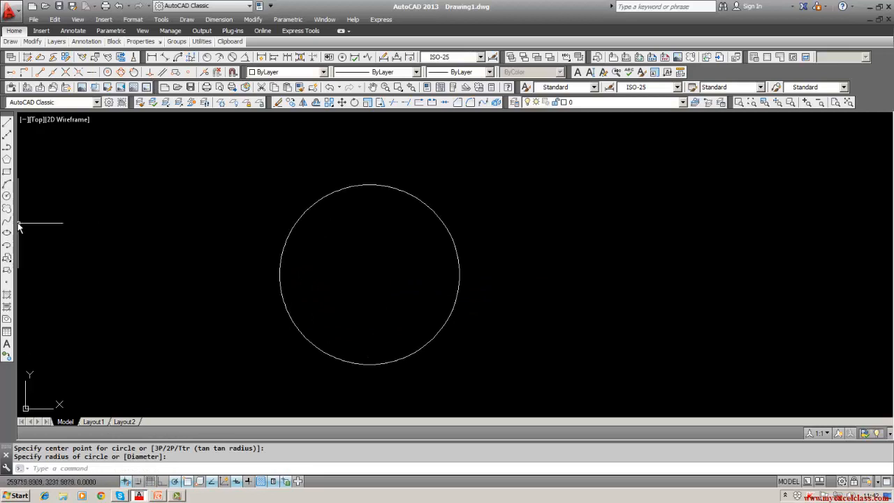
Step: Draw a second, smaller circle to the right of the large one, without overlapping it
left_click(7, 197)
left_click(577, 272)
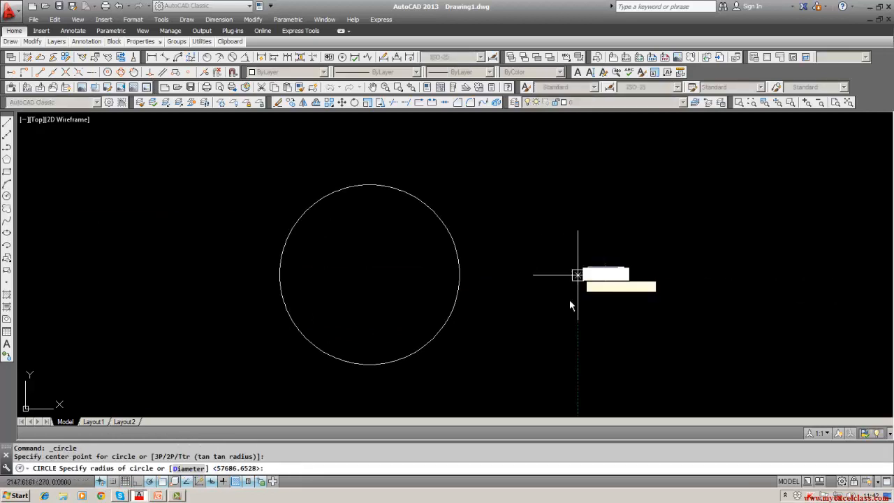
left_click(559, 319)
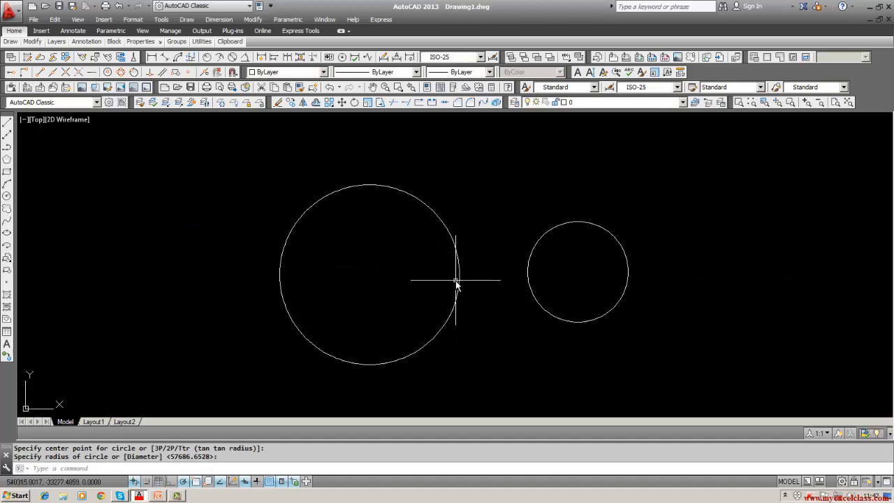
Step: Try a Concentric constraint with the large circle as first object and the small circle as second, and undo it
left_click(306, 23)
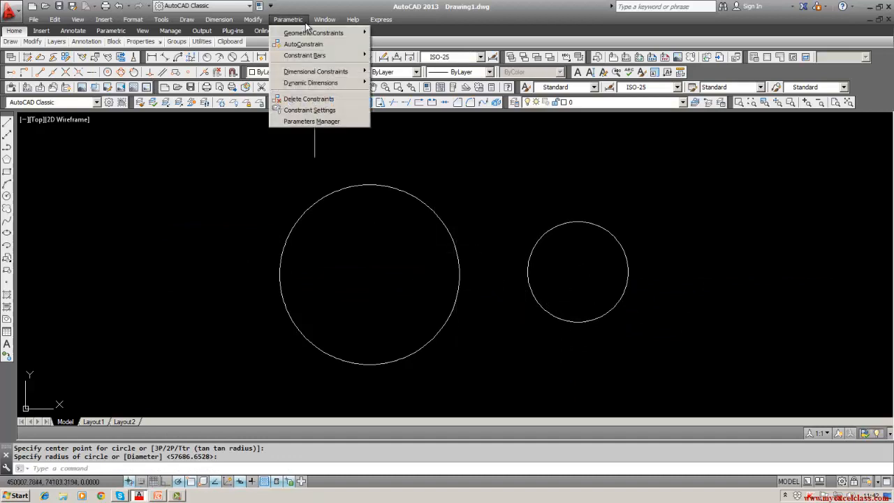
mouse_move(315, 33)
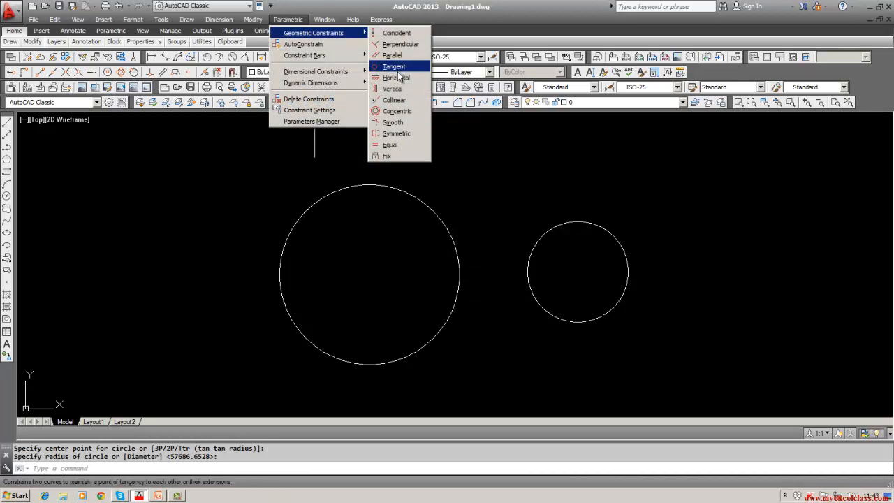
left_click(396, 111)
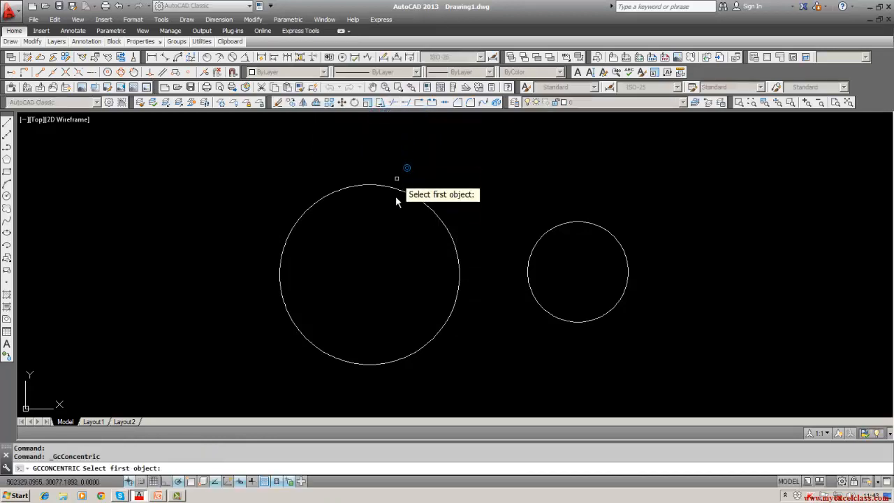
left_click(398, 190)
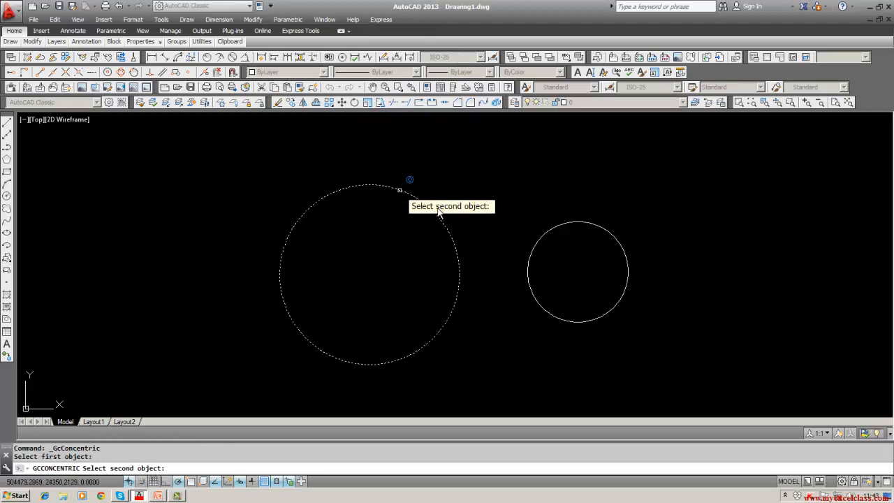
left_click(566, 223)
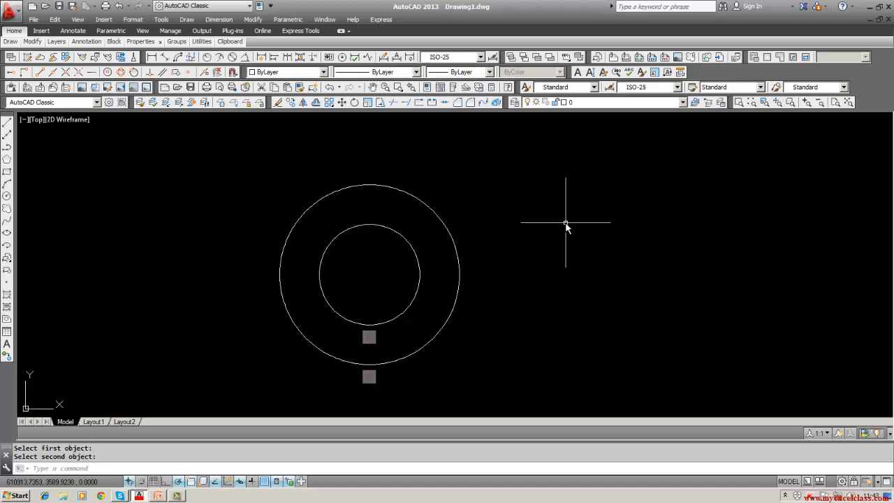
type("u")
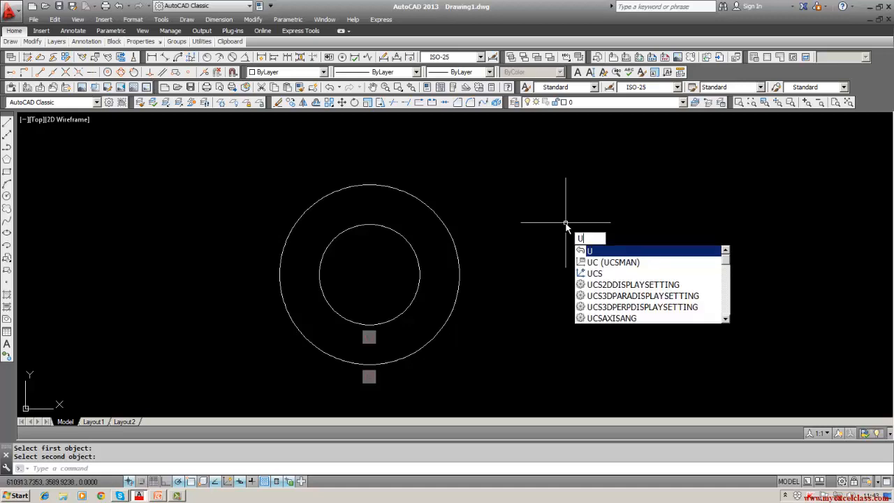
key("Return")
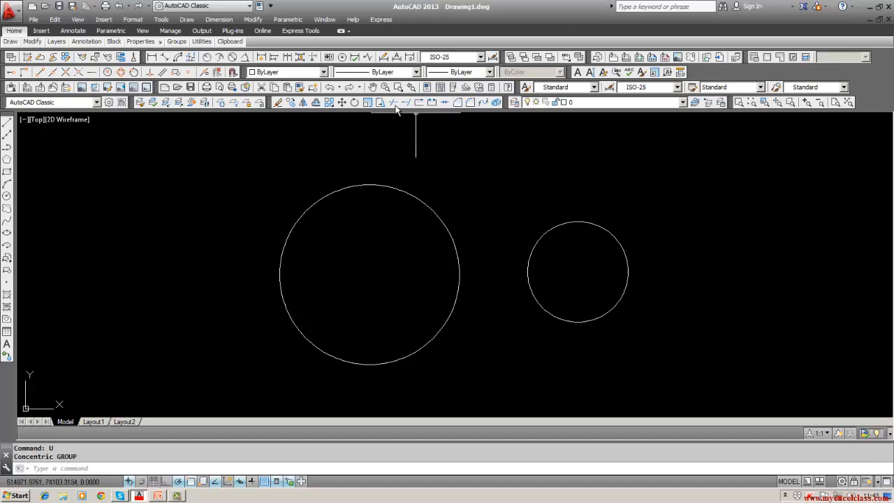
Step: Try a Concentric constraint with the small circle as first object and the large circle as second, and undo it
left_click(290, 21)
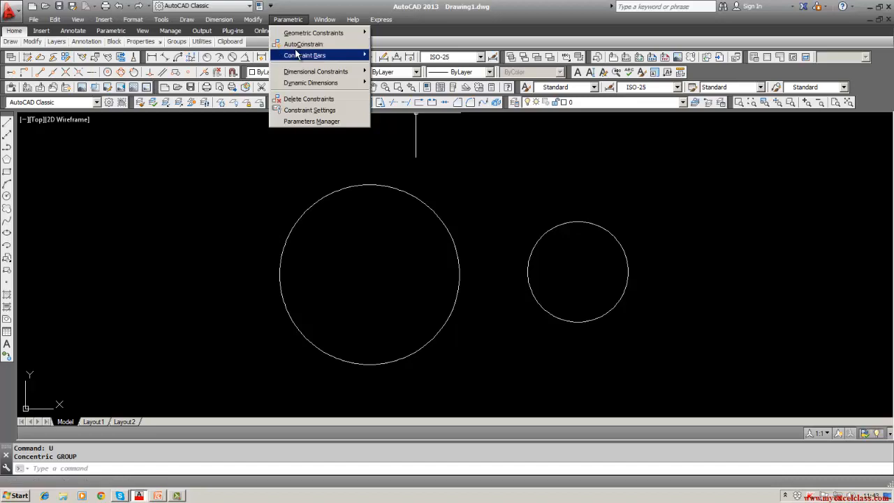
mouse_move(352, 33)
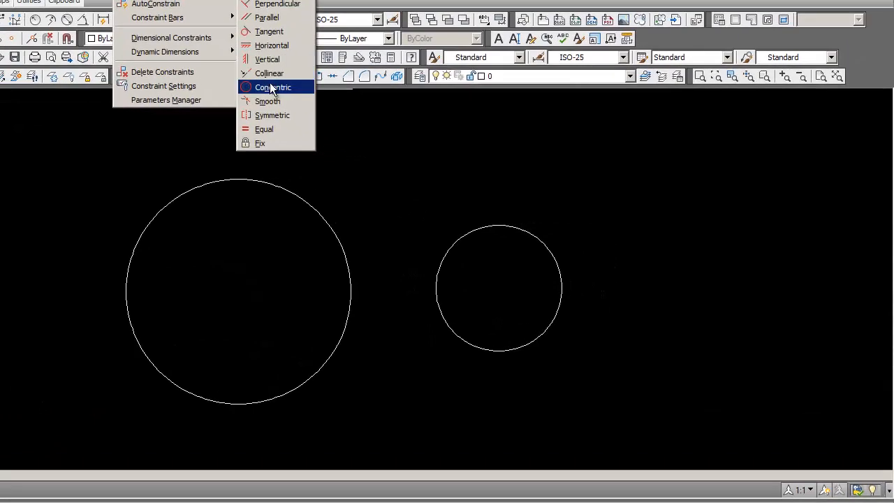
left_click(397, 111)
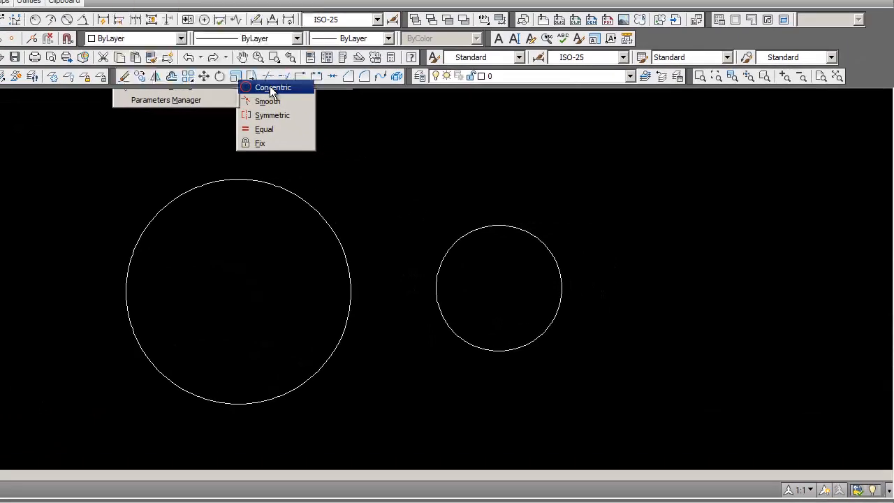
left_click(465, 238)
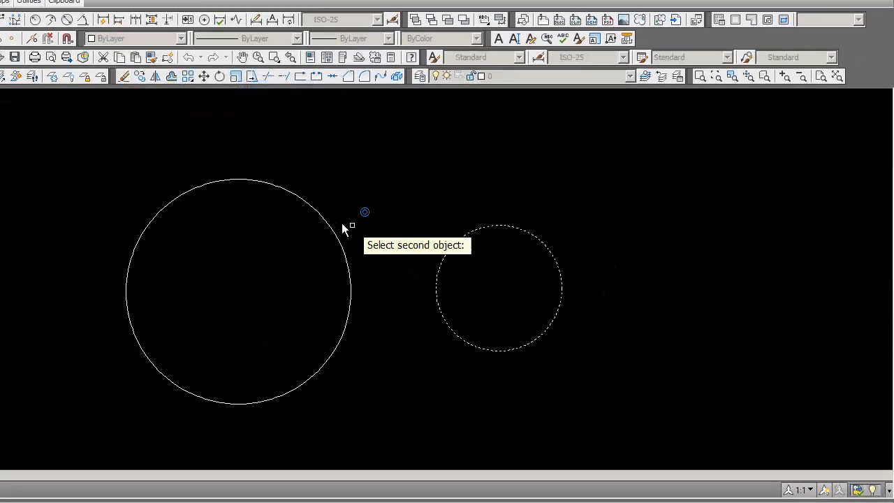
left_click(298, 200)
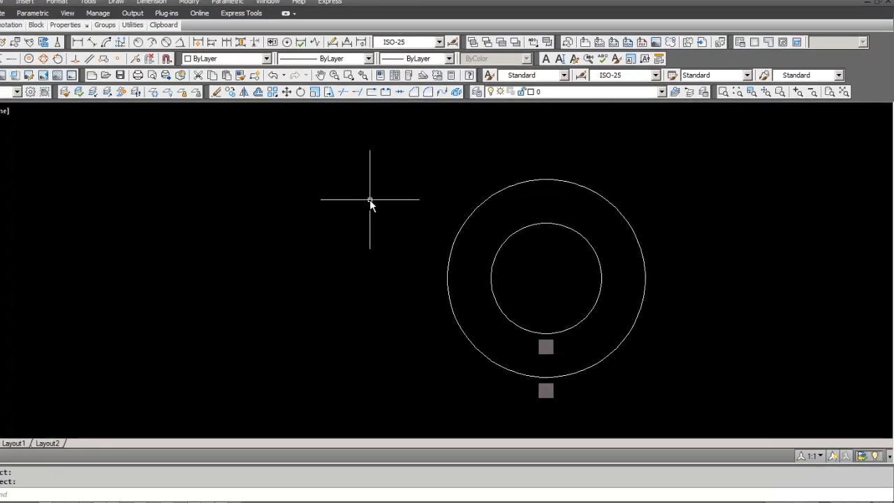
type("u")
key("Return")
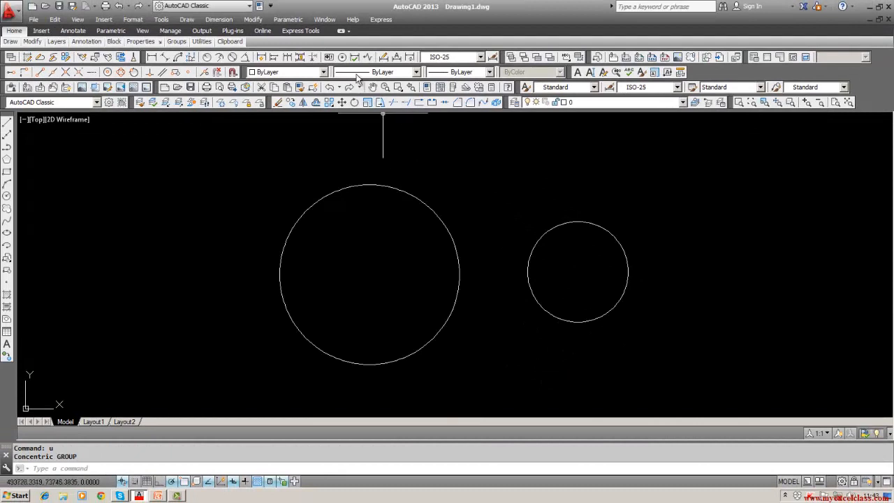
Step: Apply a Fix constraint to the large circle to lock its position
left_click(288, 19)
mouse_move(324, 34)
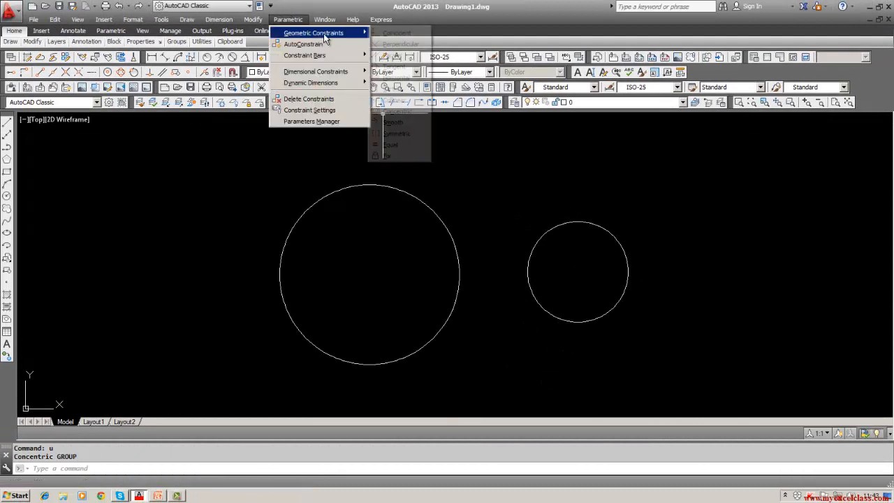
left_click(389, 155)
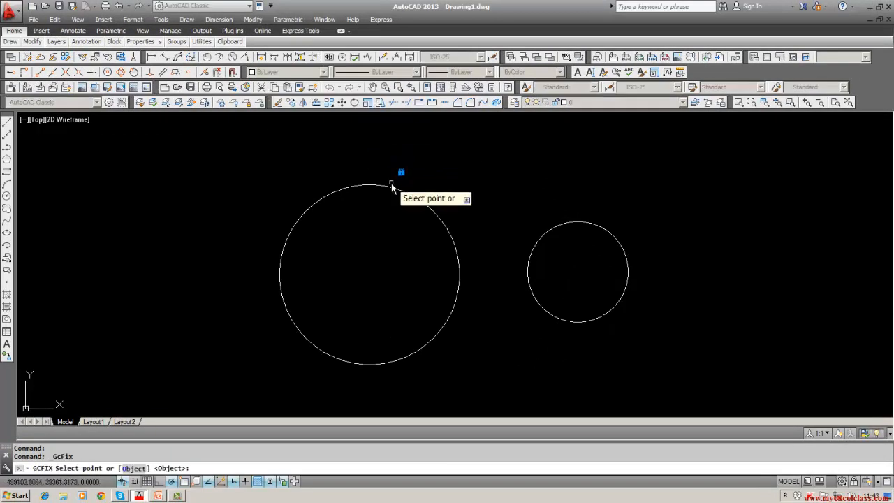
left_click(391, 193)
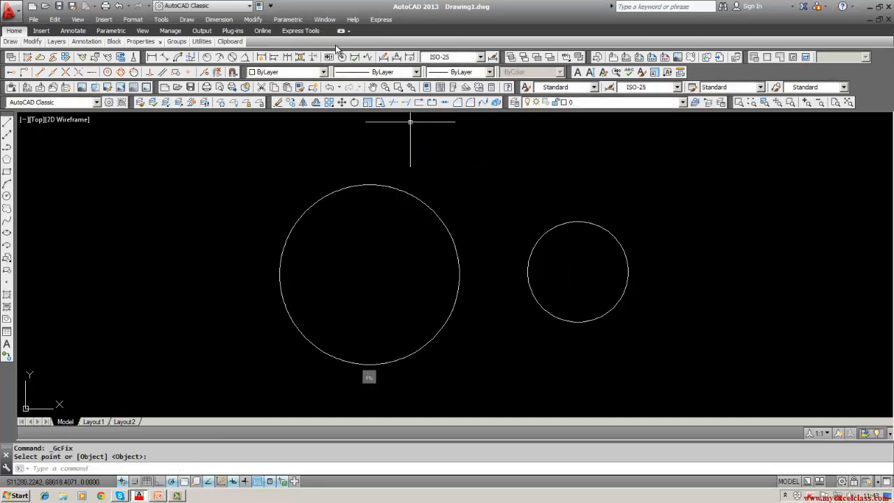
Step: Try a Concentric constraint from the small circle to the fixed large circle, and undo it
left_click(294, 21)
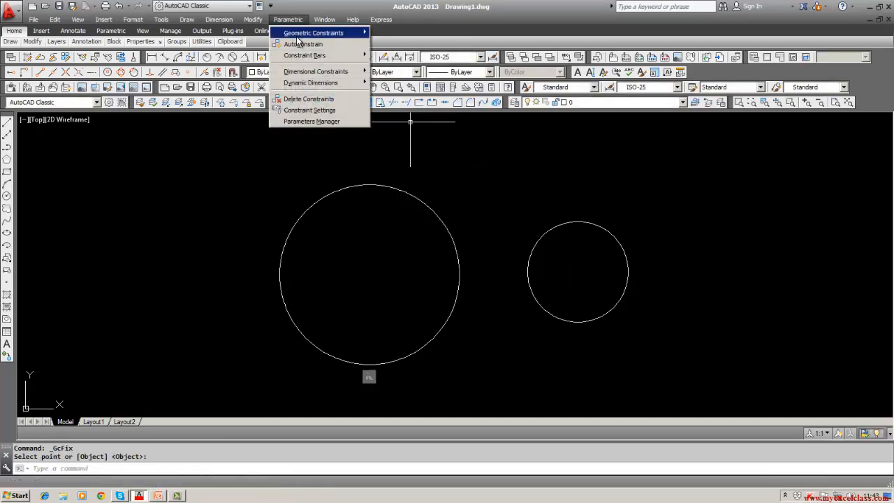
mouse_move(299, 35)
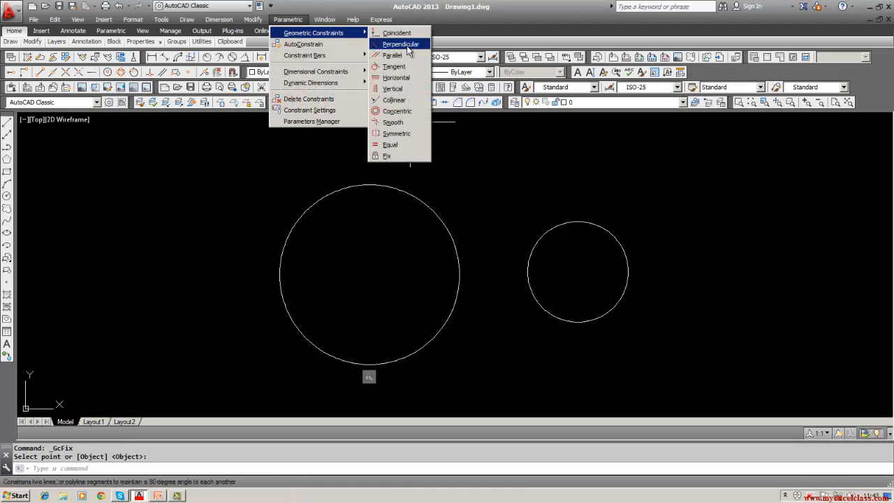
left_click(397, 111)
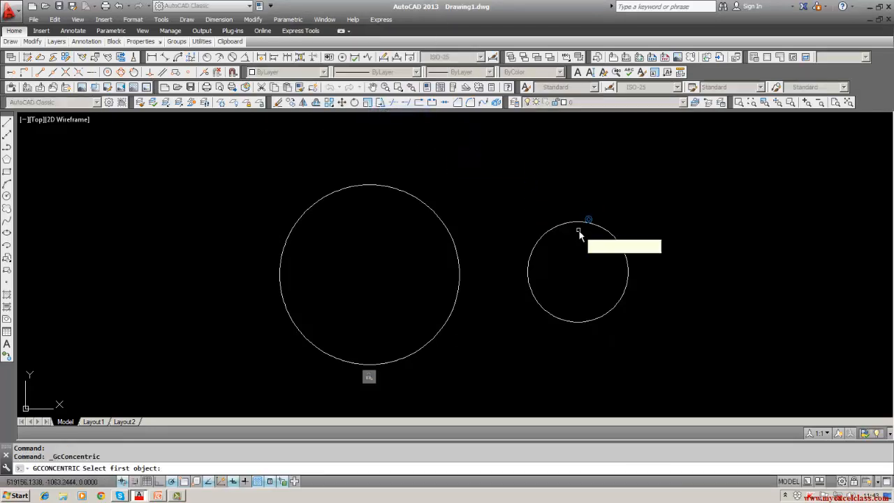
left_click(579, 224)
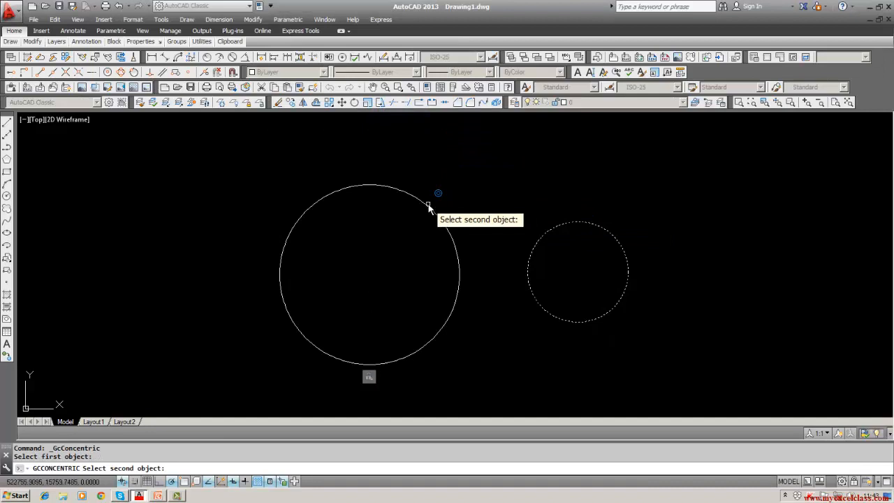
left_click(429, 206)
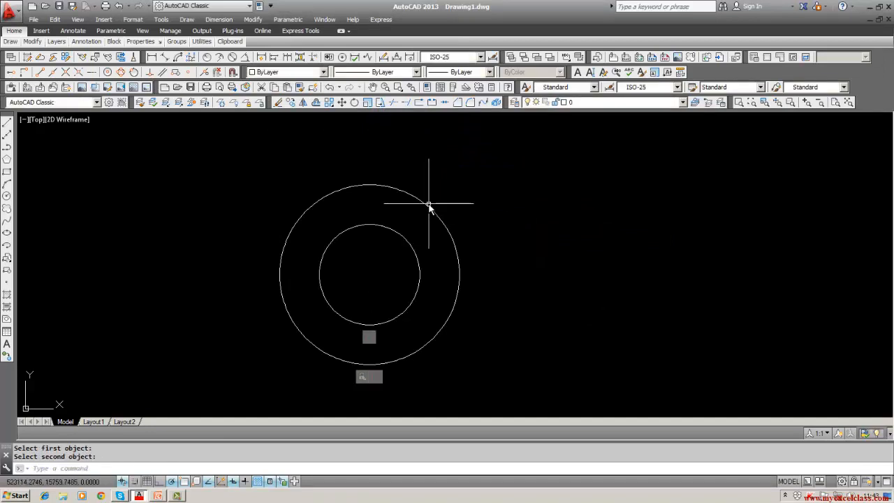
type("u")
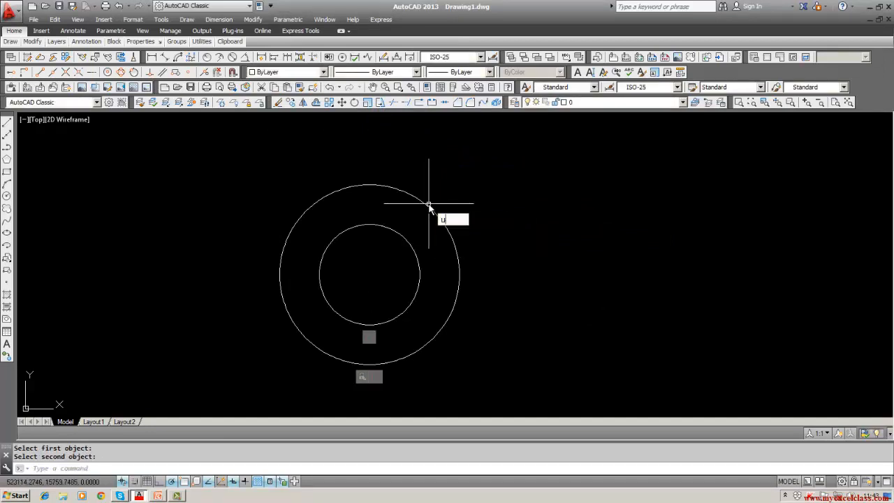
key("Return")
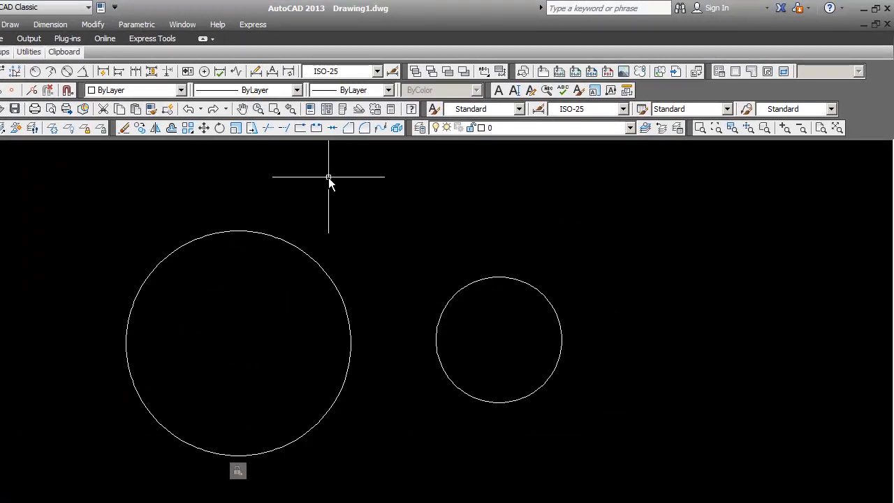
Step: Try a Concentric constraint picking the fixed large circle first and the small circle second, and undo it
left_click(151, 27)
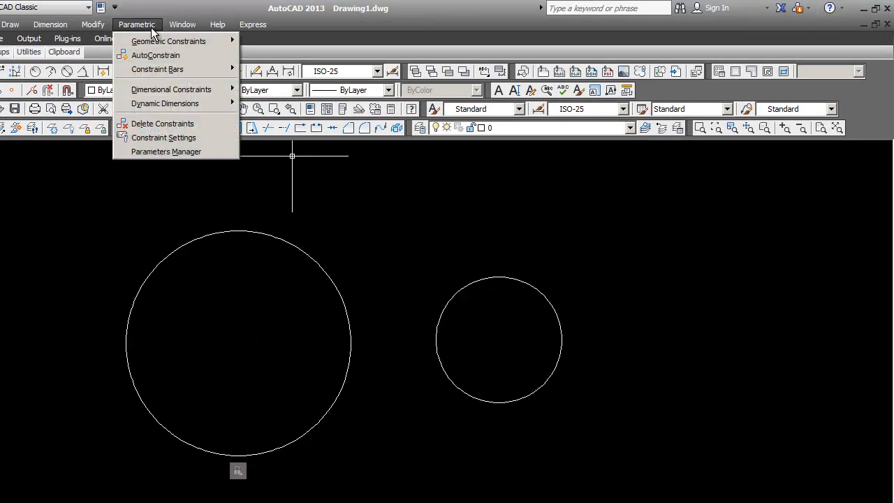
mouse_move(174, 41)
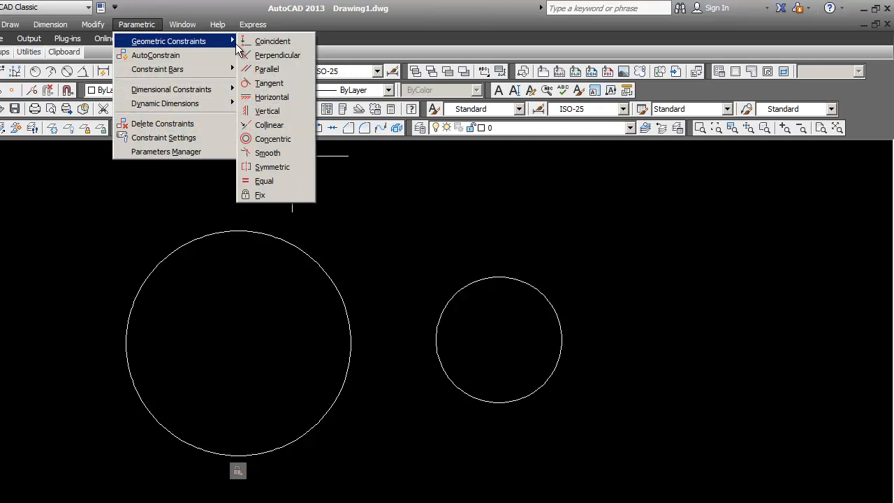
left_click(272, 138)
left_click(257, 232)
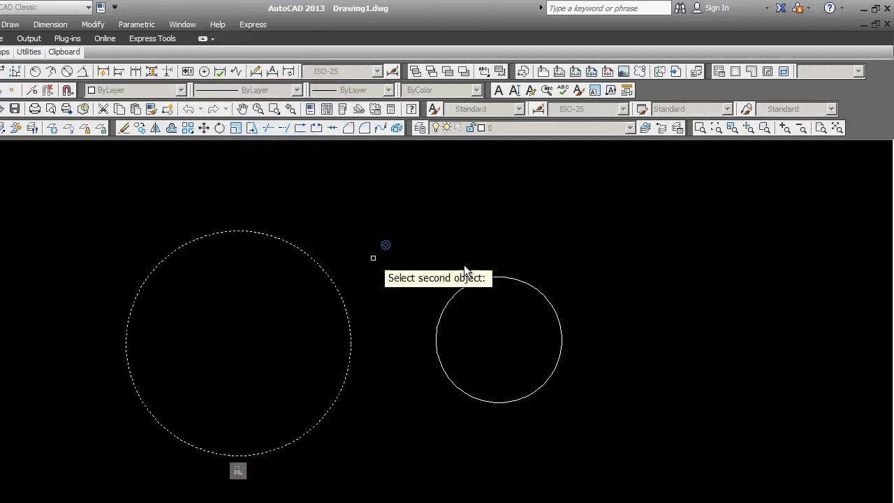
left_click(526, 282)
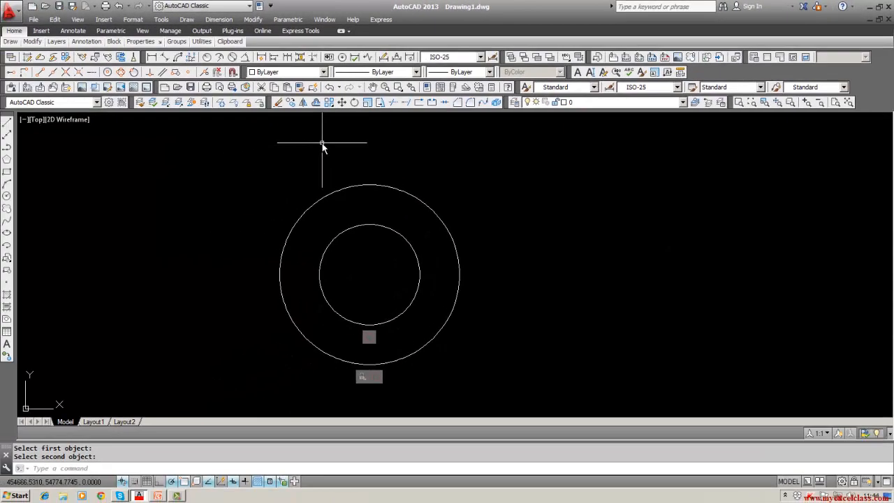
type("u")
key("Return")
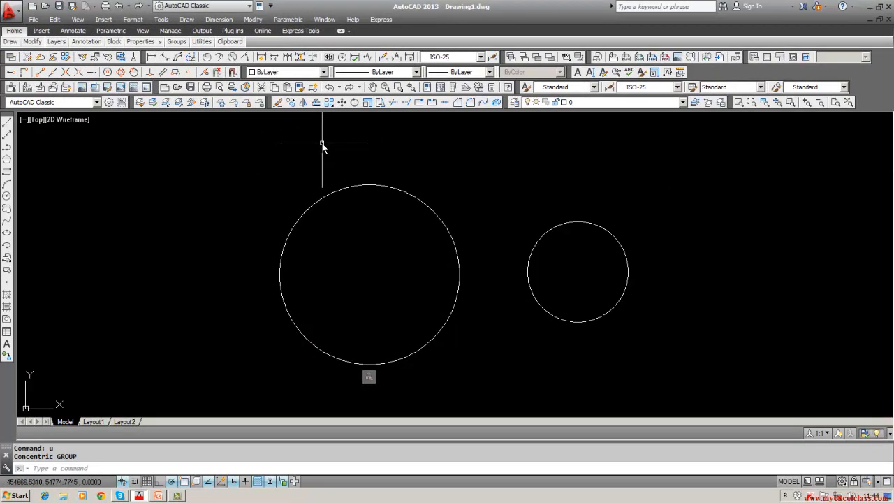
Step: Delete the Fix constraint from the large circle
mouse_move(365, 380)
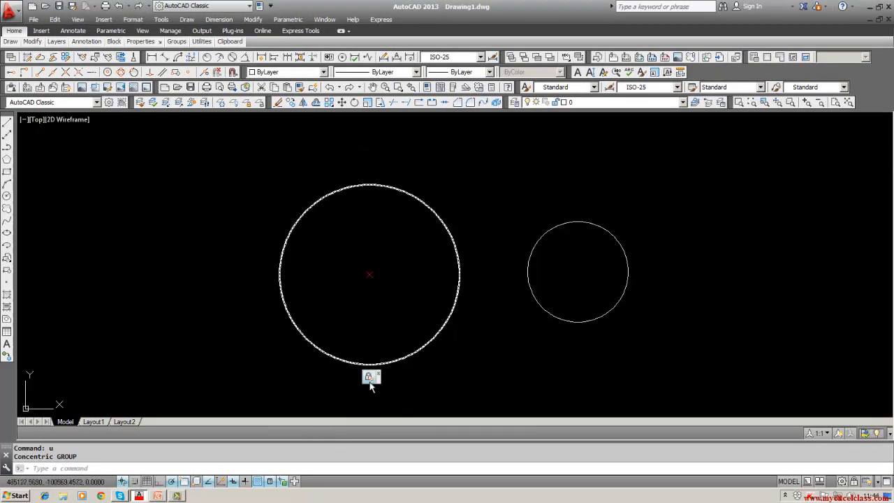
right_click(370, 380)
left_click(377, 388)
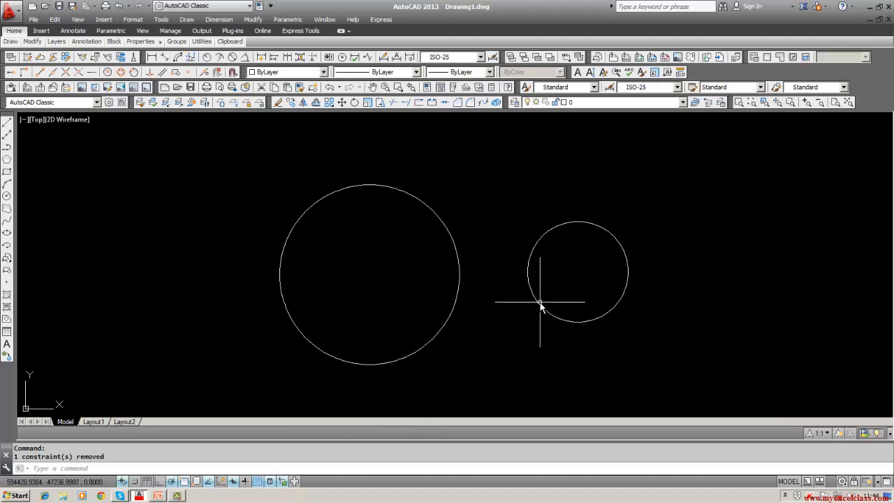
Step: Apply a Fix constraint to the small circle to lock its position
left_click(297, 21)
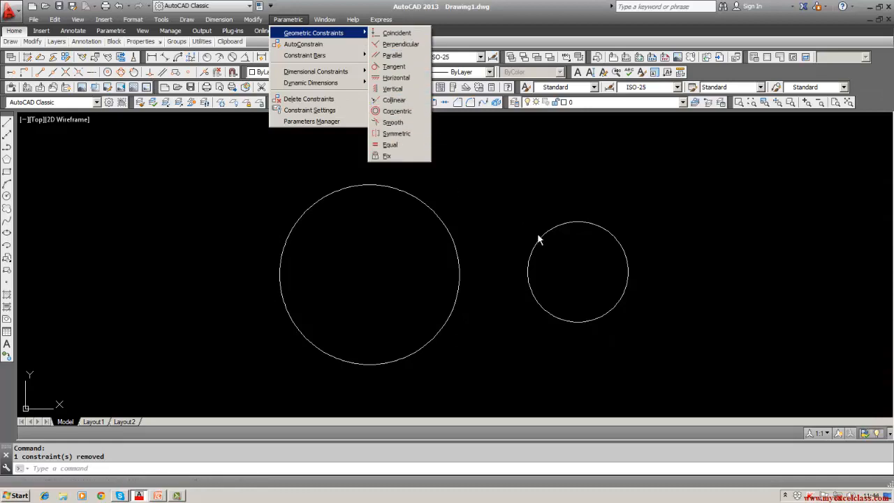
left_click(416, 156)
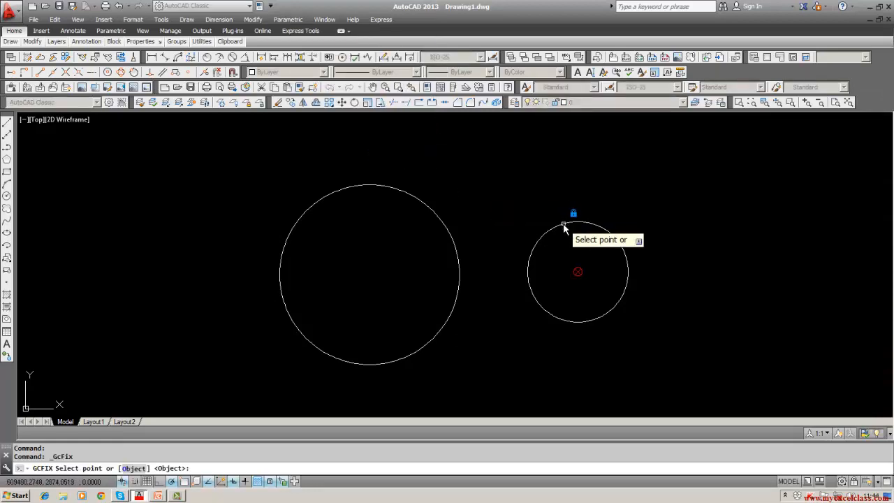
left_click(563, 225)
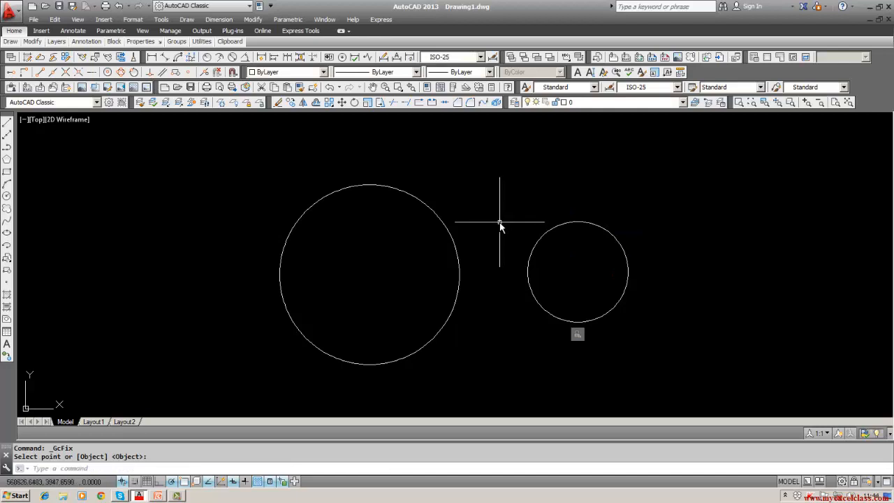
Step: Try a Concentric constraint picking the free large circle first and the fixed small circle second, and undo it
left_click(299, 22)
mouse_move(319, 32)
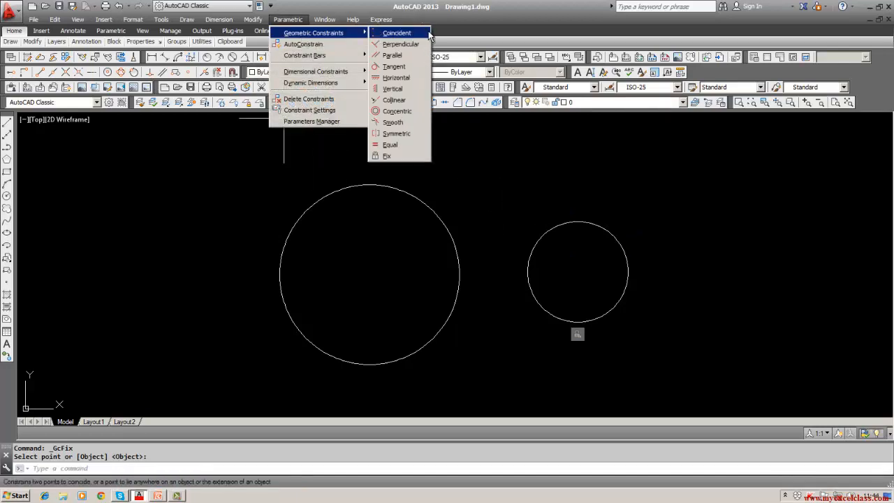
left_click(403, 112)
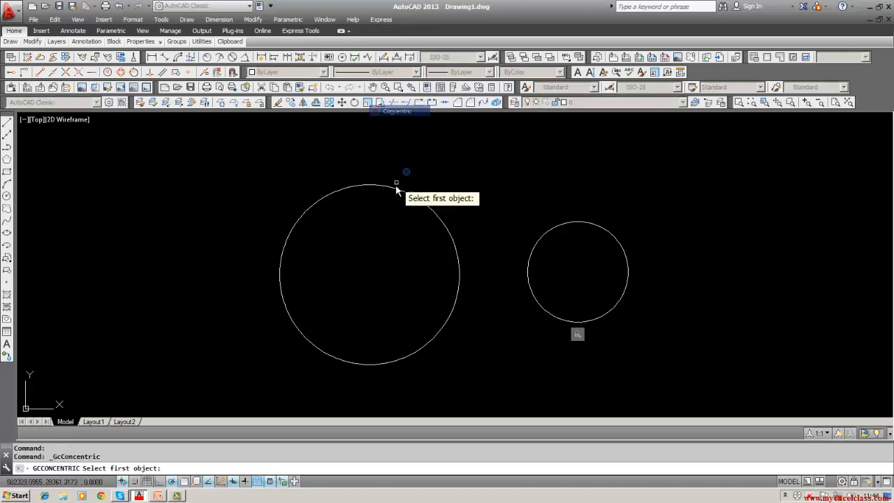
left_click(395, 188)
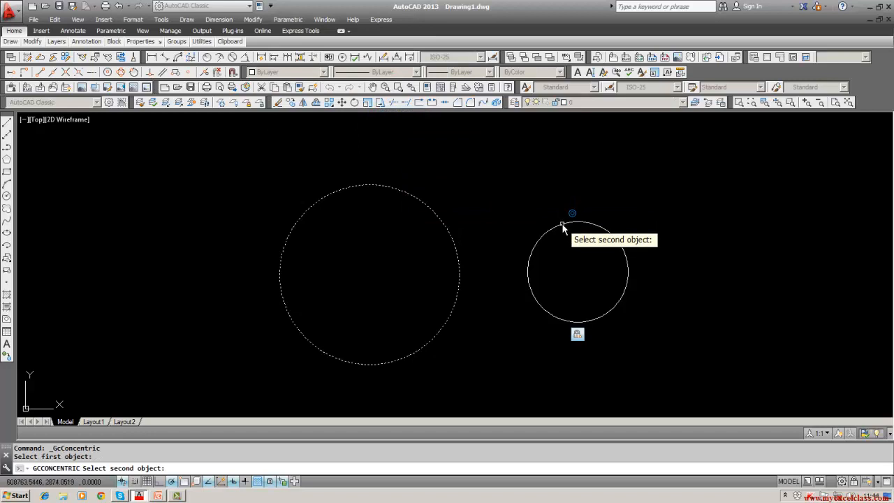
left_click(563, 225)
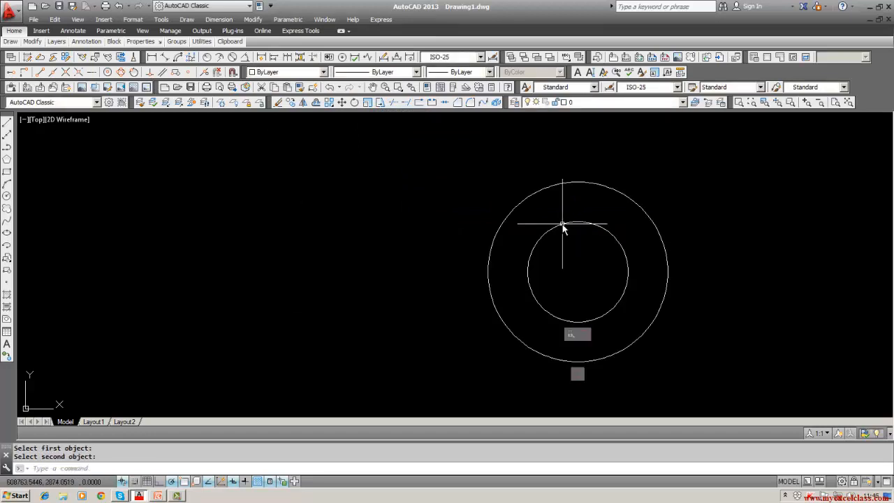
type("u")
key("Return")
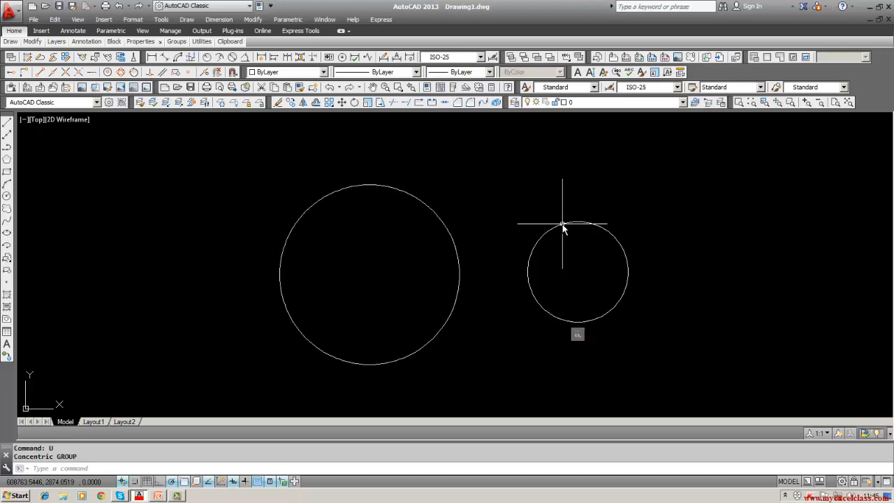
Step: Apply a Concentric constraint with the large circle as first object and the fixed small circle as second
left_click(288, 19)
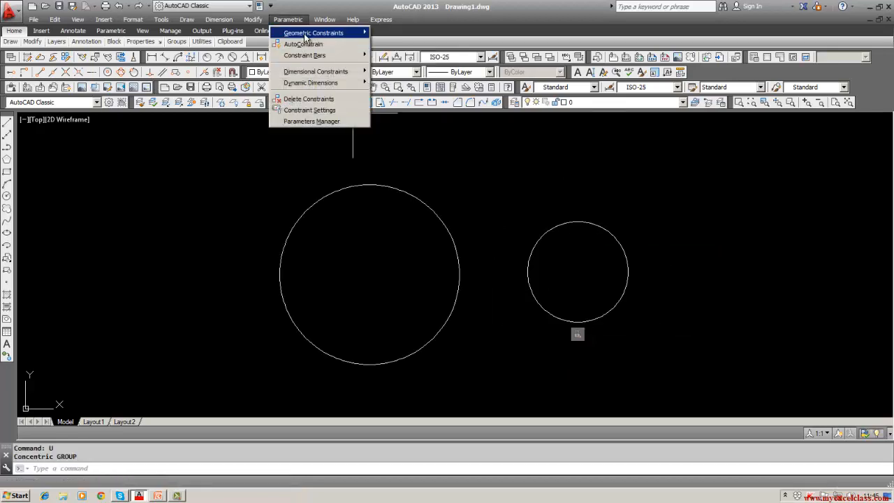
mouse_move(328, 33)
left_click(391, 111)
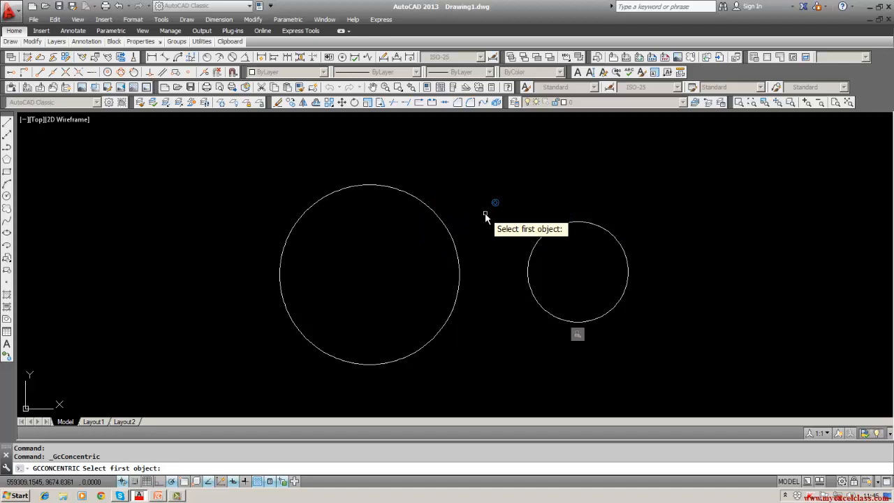
left_click(431, 212)
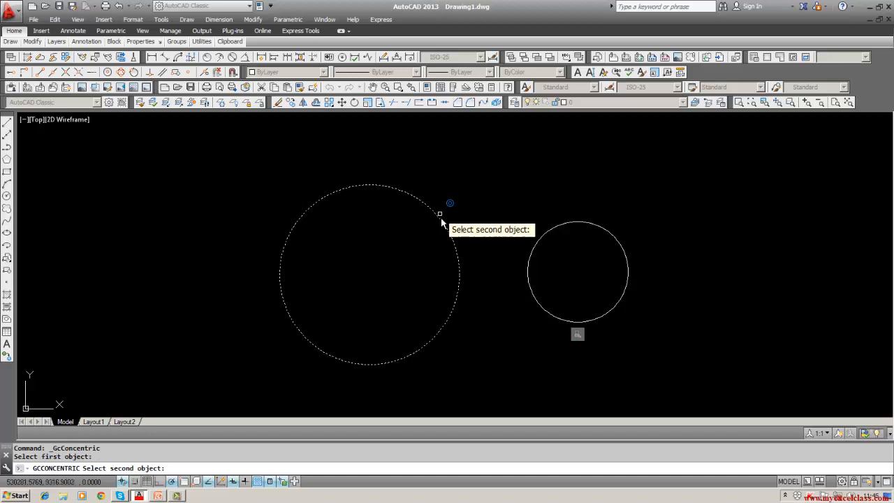
left_click(563, 228)
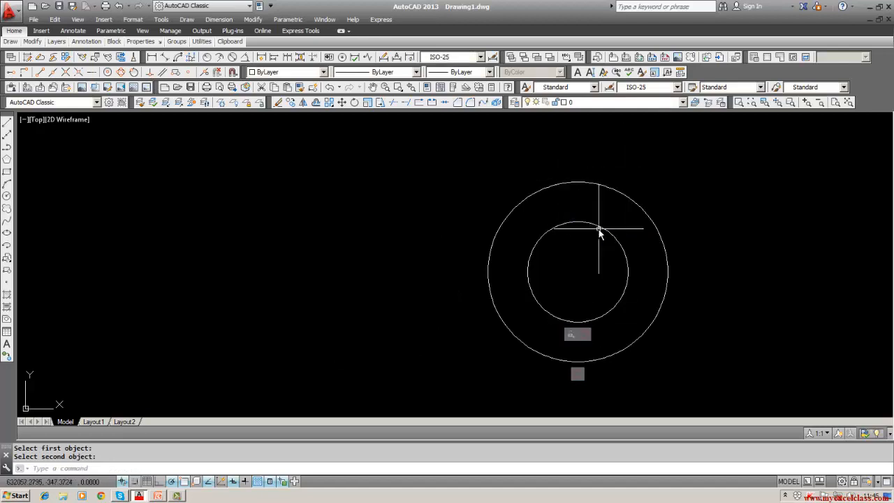
Step: Draw a separate circle in the empty area beside the concentric pair, about the size of the inner circle
left_click(282, 23)
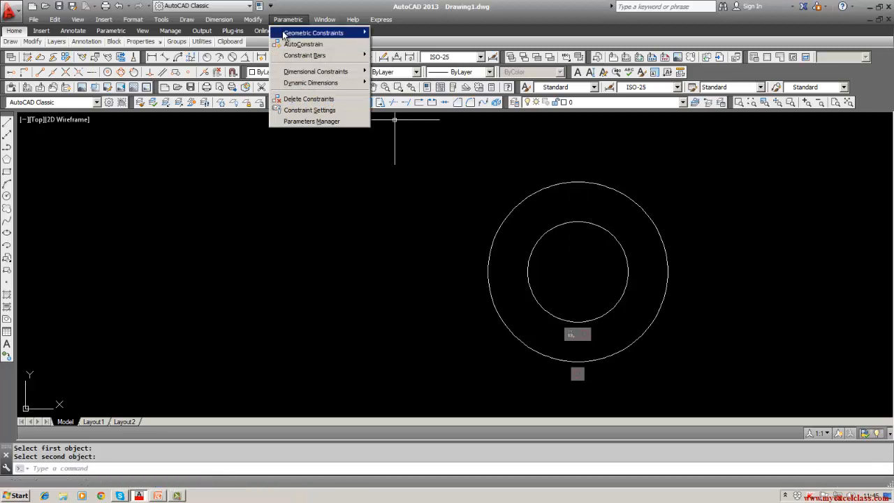
left_click(181, 218)
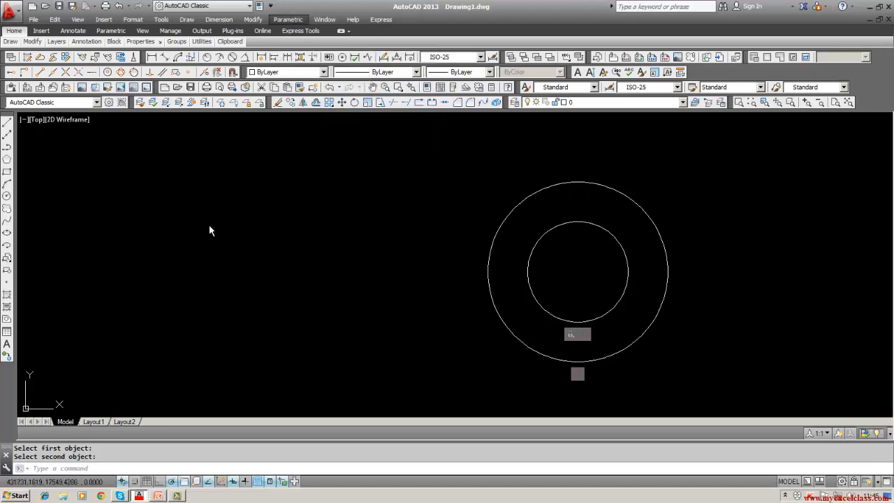
left_click(7, 195)
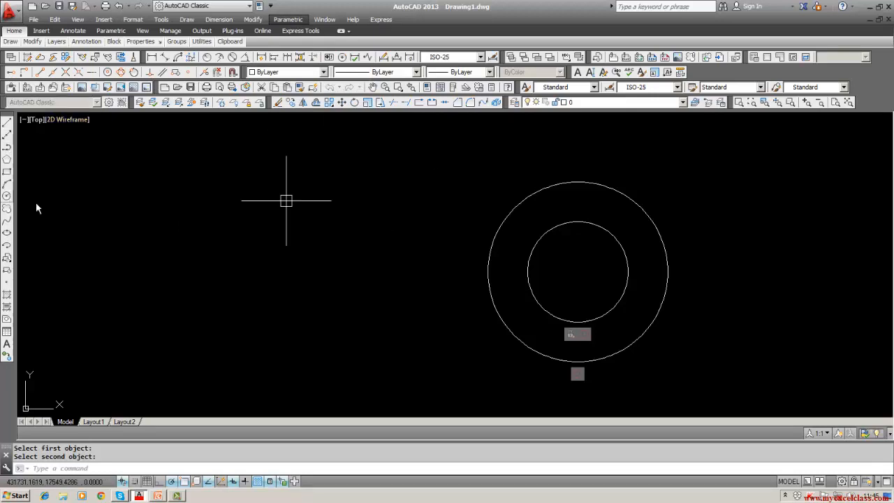
left_click(260, 228)
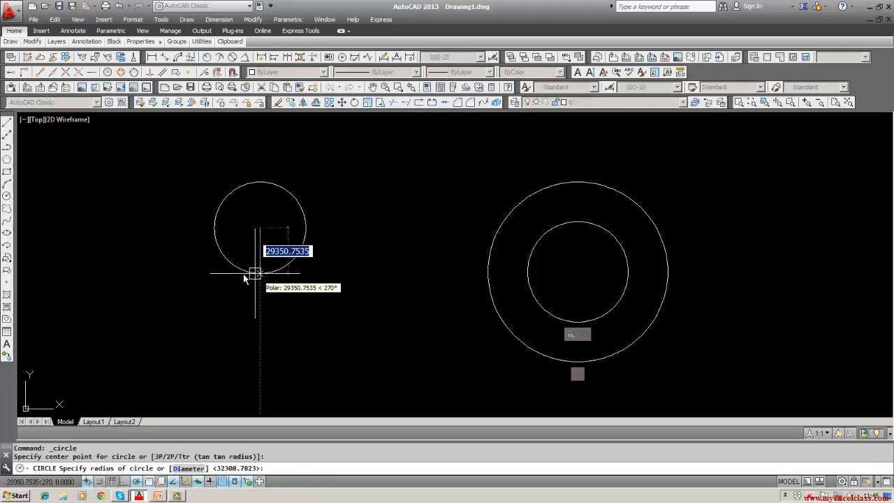
left_click(244, 275)
key("Escape")
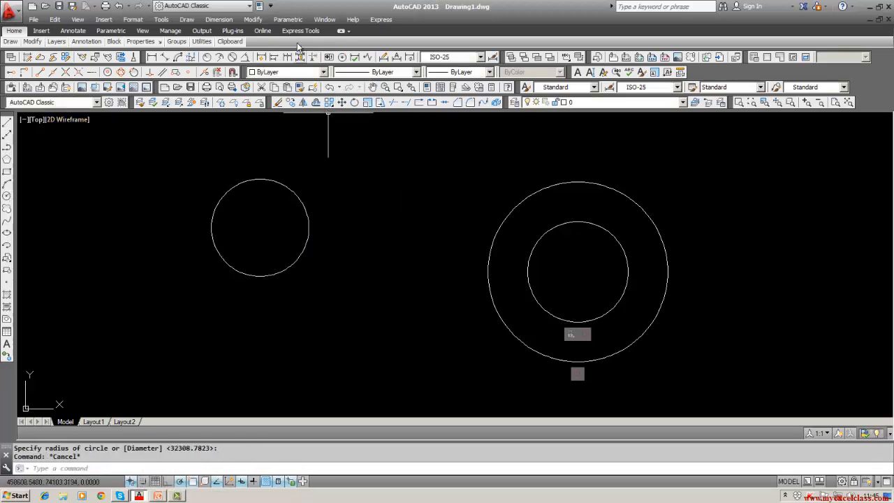
Step: Try a Concentric constraint from the fixed inner circle to the new separate circle, and undo it
left_click(289, 21)
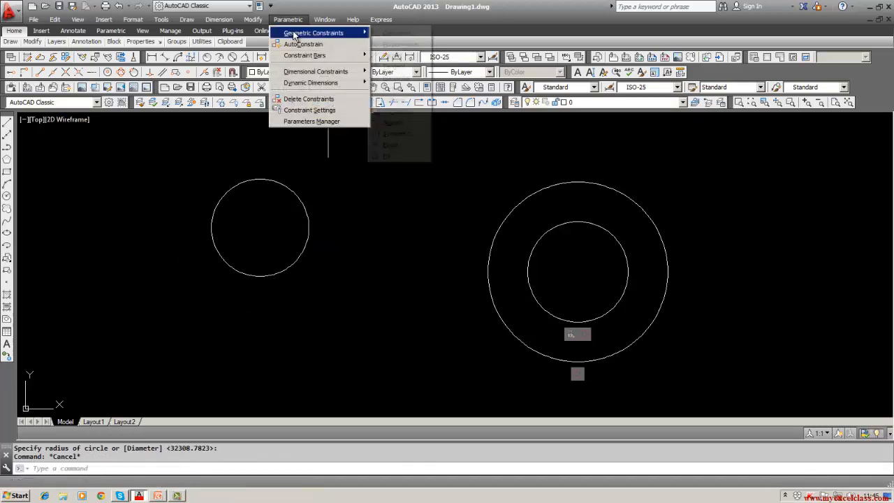
mouse_move(307, 33)
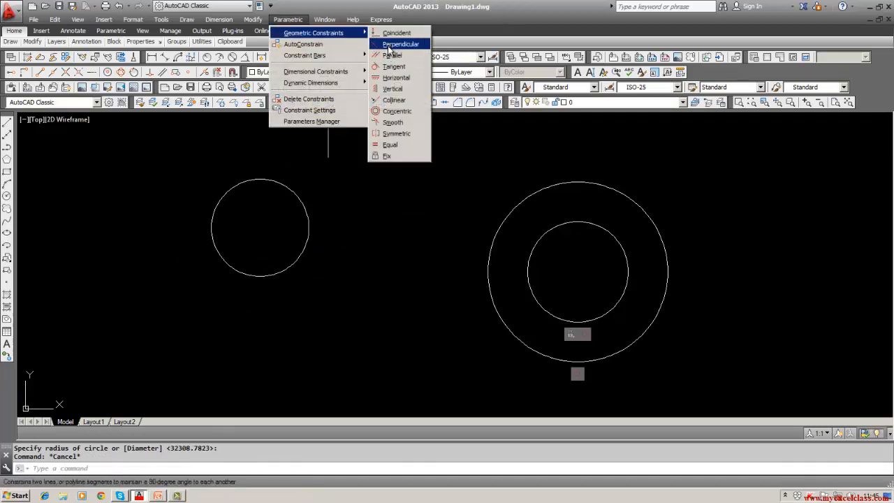
left_click(392, 111)
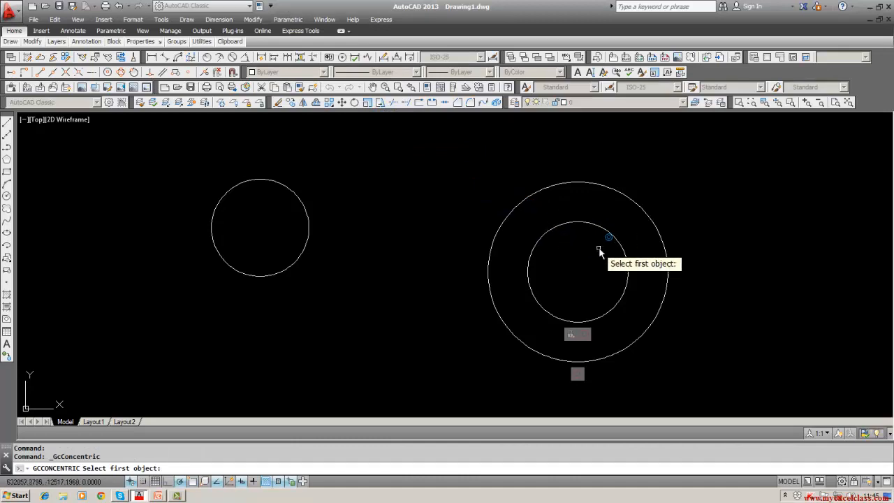
left_click(570, 223)
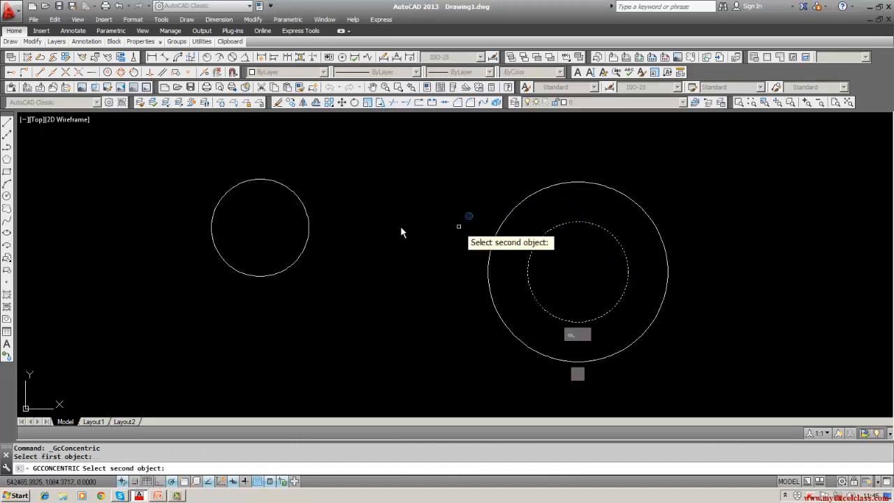
left_click(303, 203)
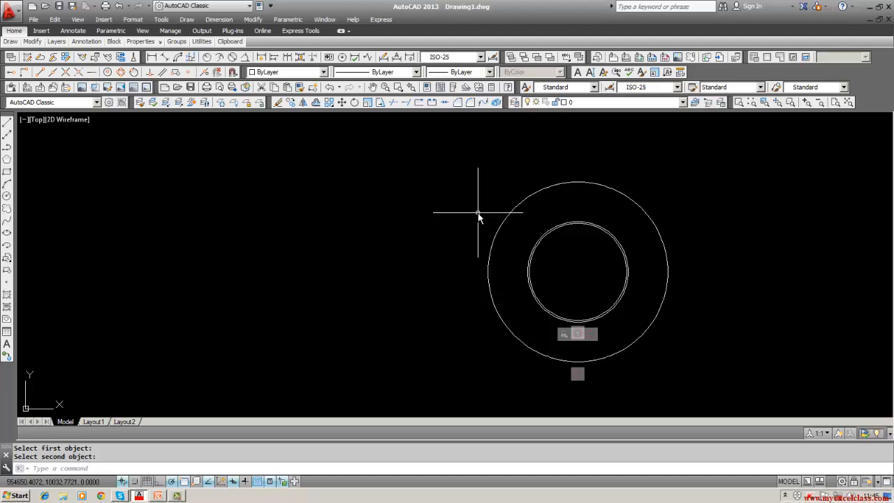
type("u")
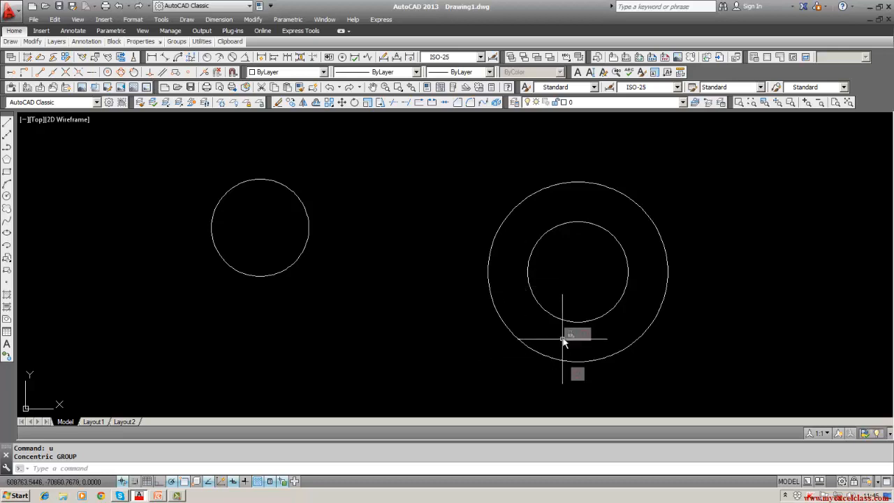
Step: Apply a Fix constraint to the new separate circle
left_click(290, 20)
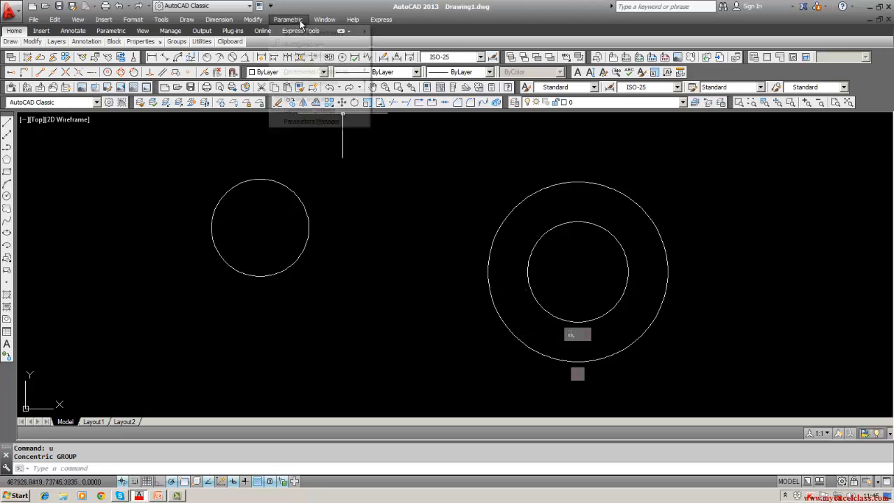
mouse_move(366, 39)
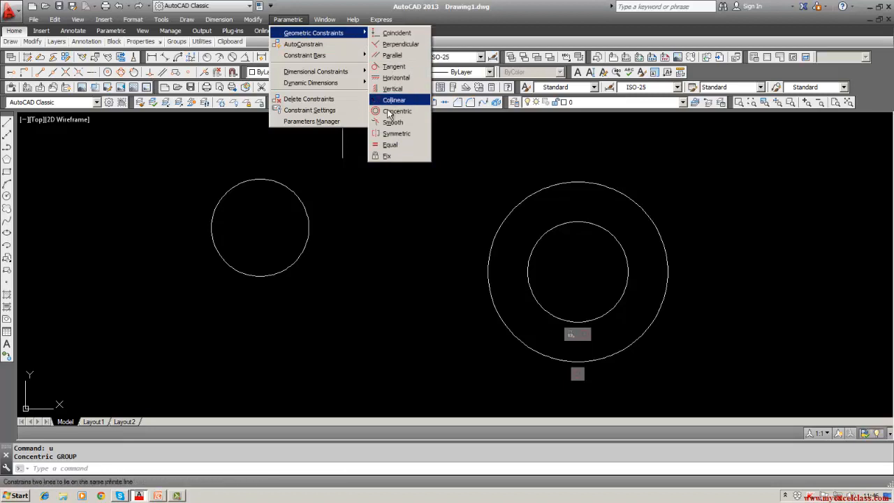
left_click(384, 156)
left_click(284, 188)
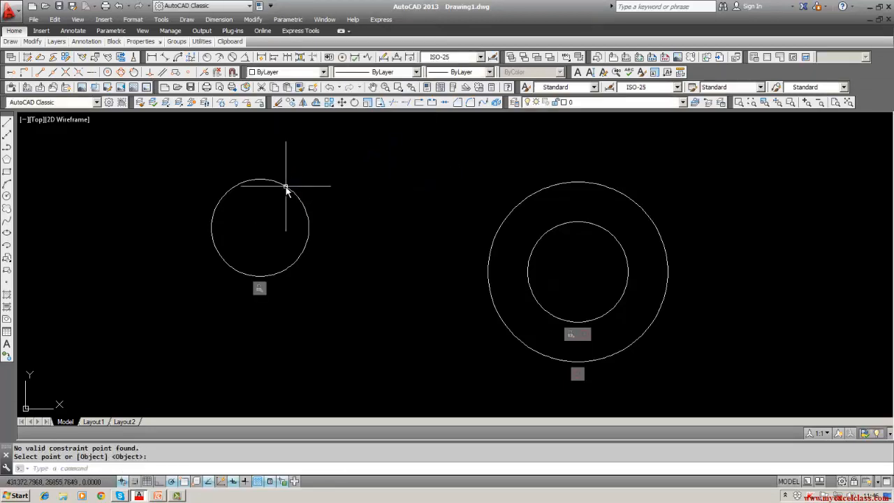
Step: Try a Concentric constraint between the fixed inner circle and the fixed separate circle, picking the inner circle first
left_click(290, 20)
mouse_move(299, 38)
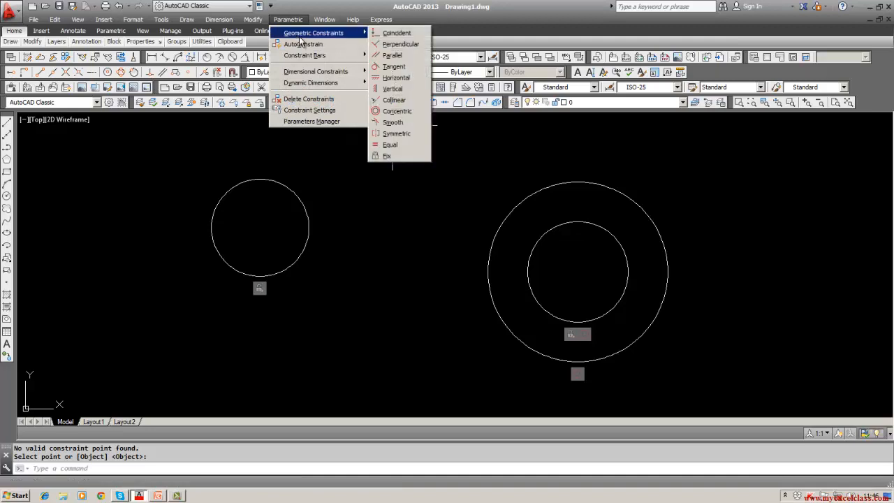
left_click(396, 111)
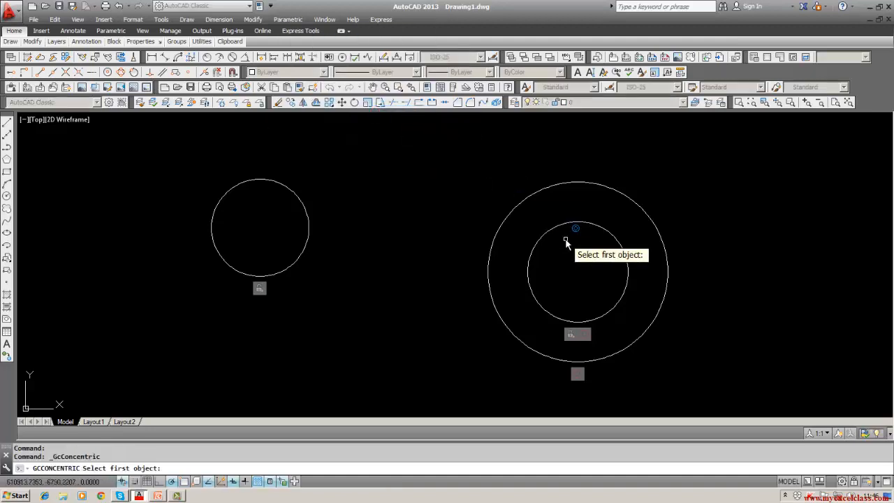
left_click(562, 227)
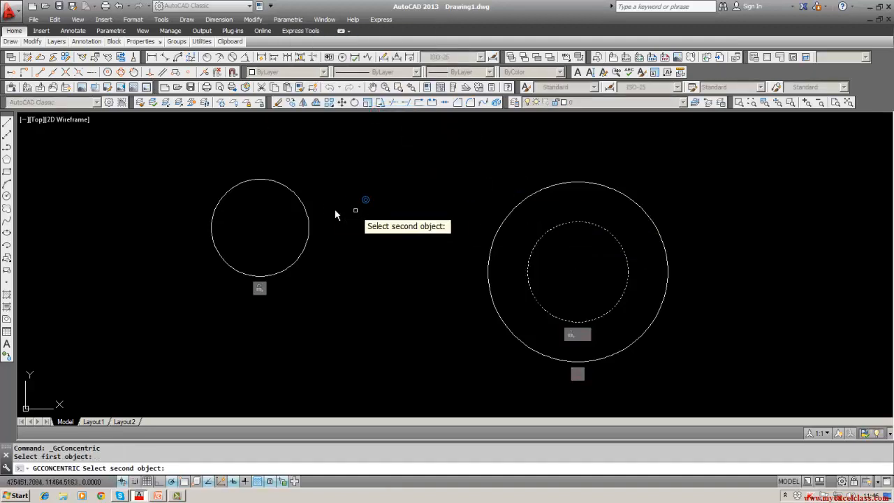
left_click(300, 200)
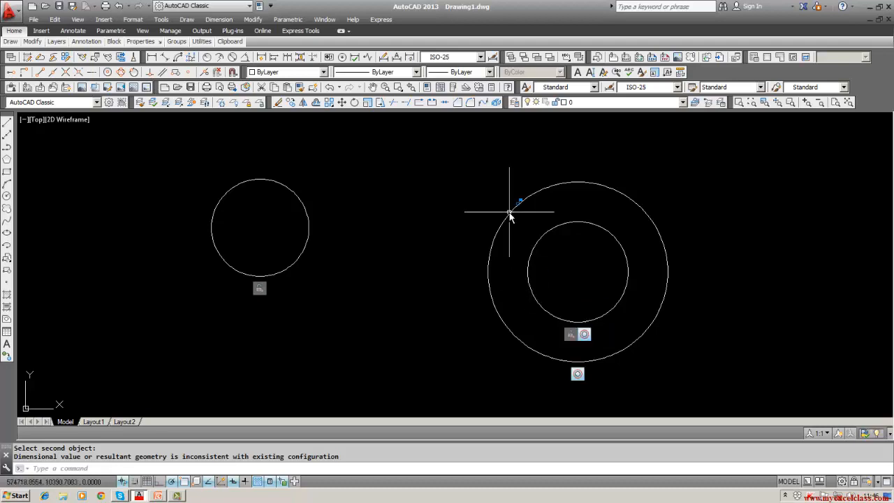
Step: Try a Concentric constraint between the large outer circle and the fixed separate circle, picking the outer circle first
left_click(291, 21)
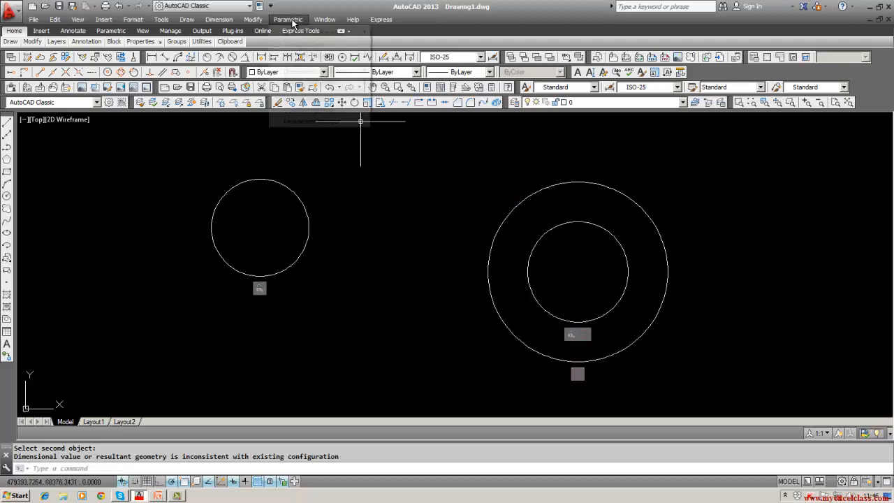
mouse_move(300, 33)
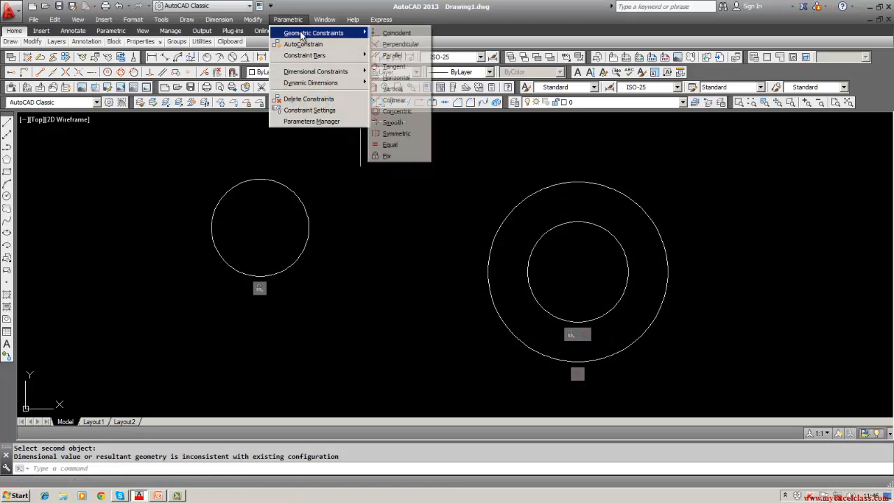
left_click(396, 111)
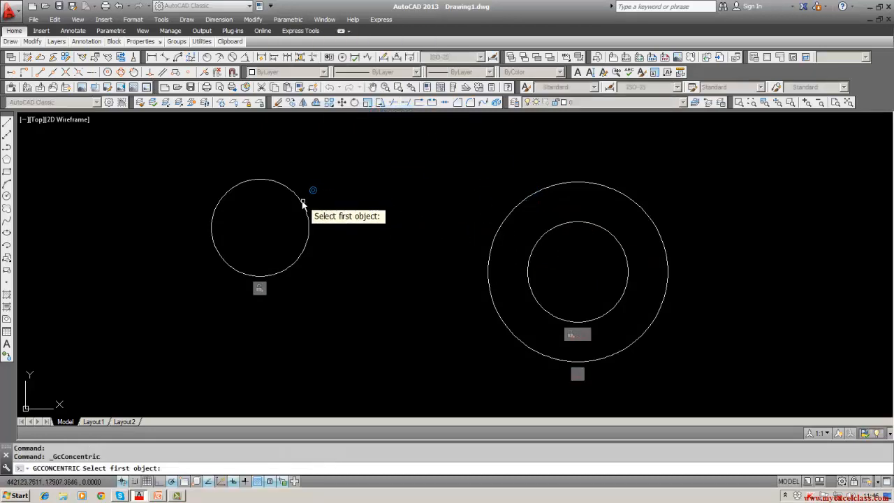
left_click(557, 185)
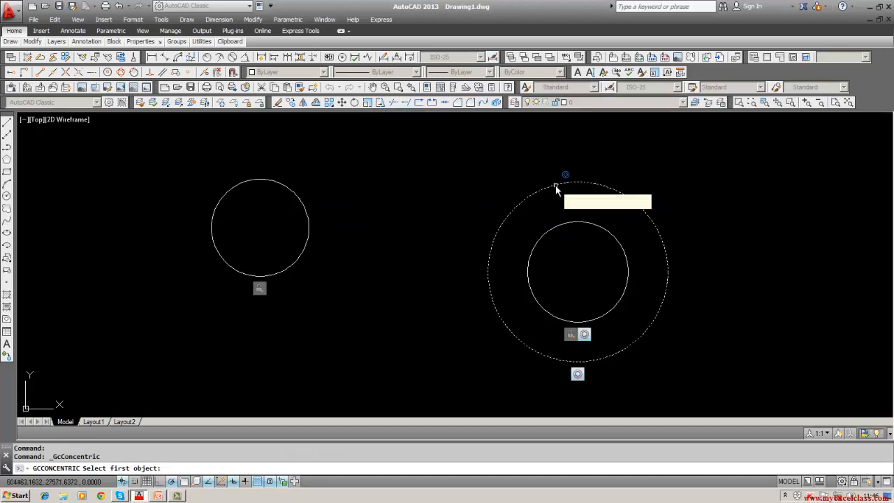
left_click(290, 188)
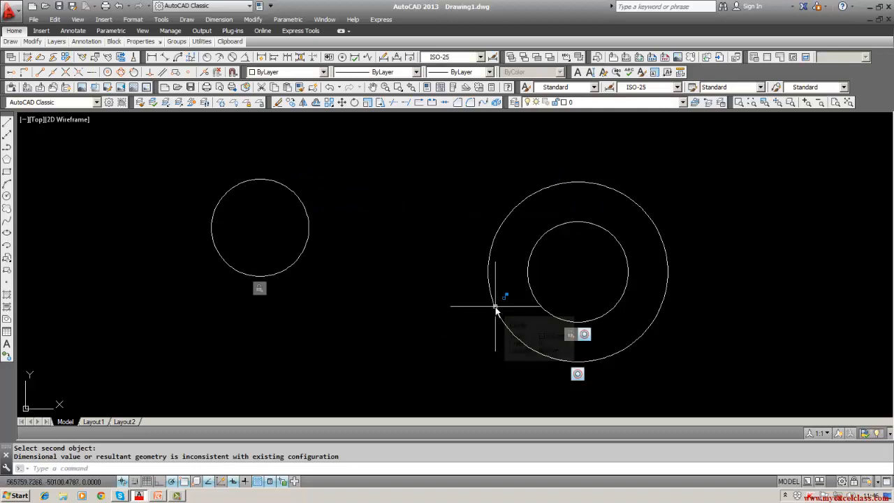
Step: Delete the Concentric constraint that links the large outer circle to the fixed inner circle
mouse_move(569, 337)
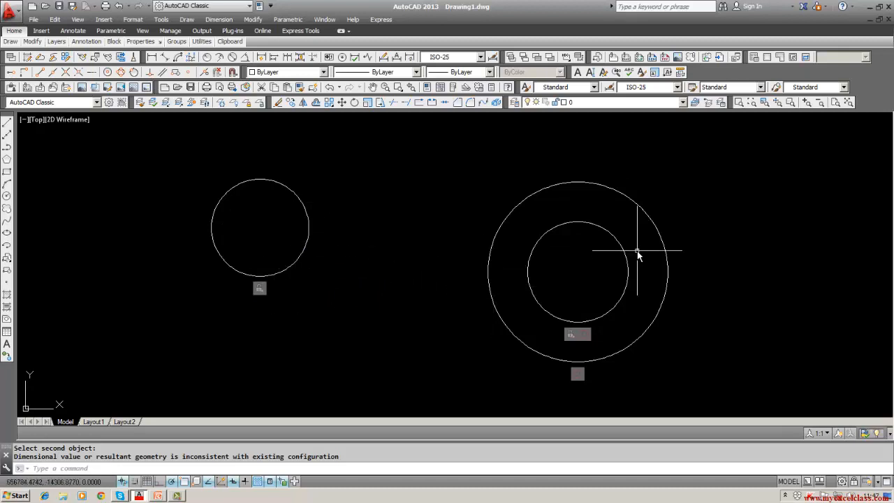
right_click(586, 335)
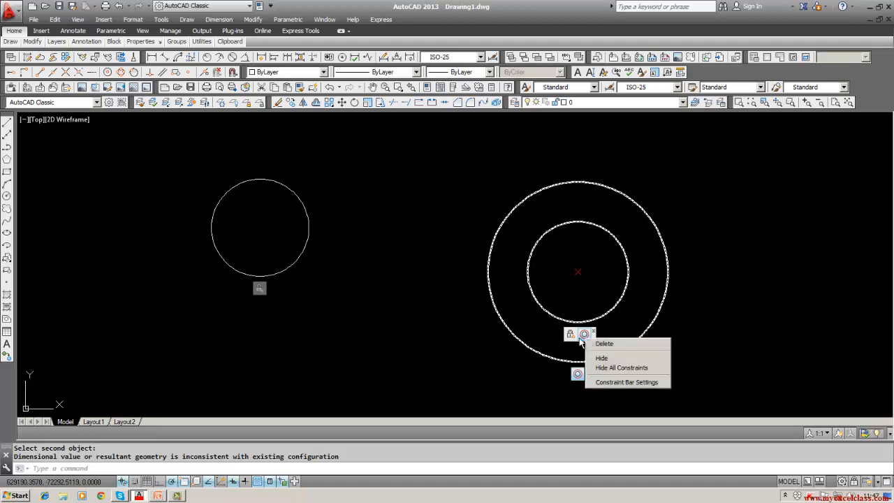
left_click(442, 336)
left_click(578, 379)
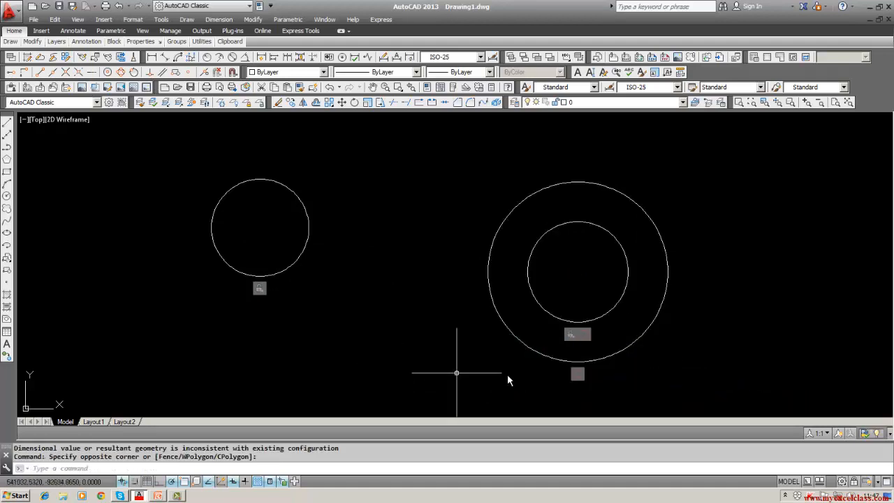
right_click(577, 375)
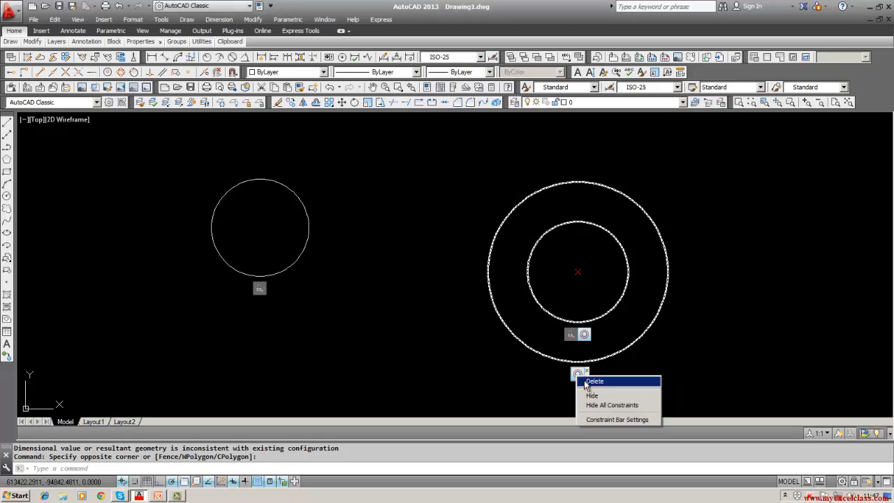
left_click(594, 381)
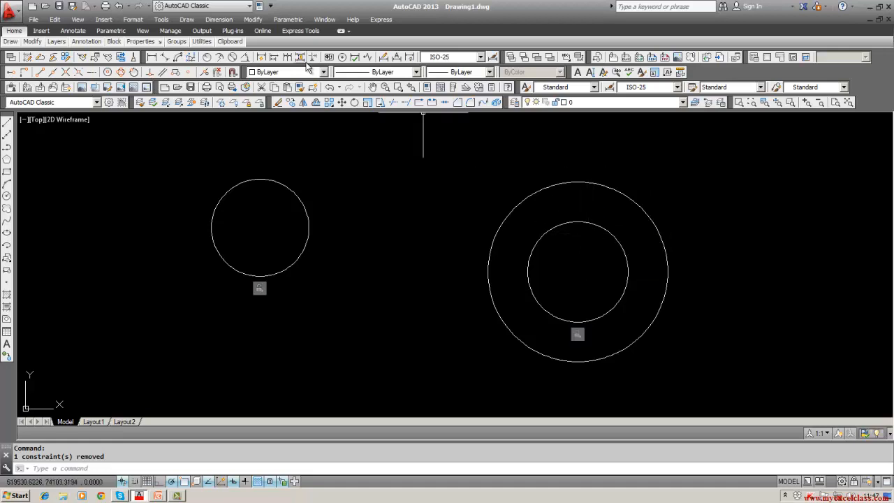
Step: Apply a Concentric constraint to the freed large circle and the fixed separate circle, picking the large circle first
left_click(299, 20)
mouse_move(321, 33)
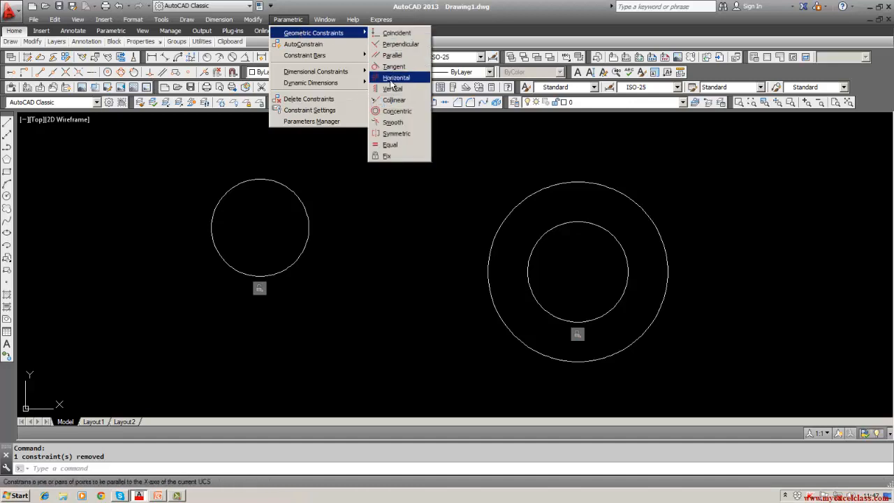
left_click(393, 111)
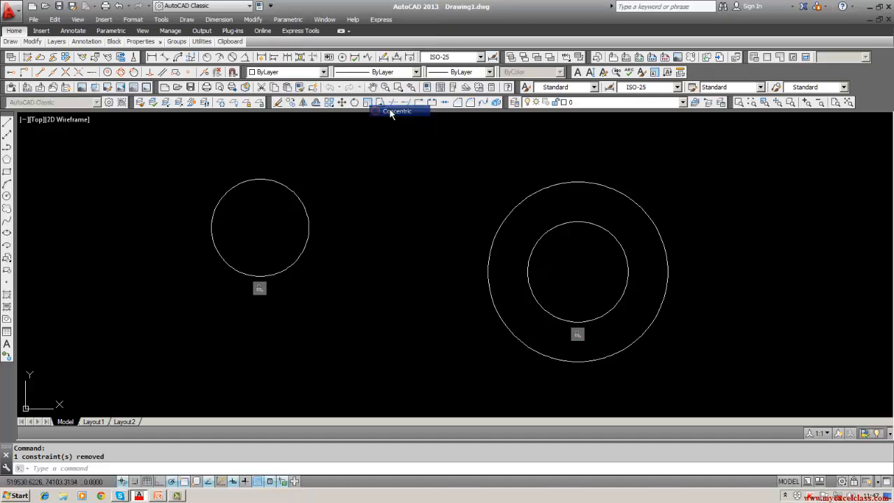
left_click(514, 209)
left_click(283, 181)
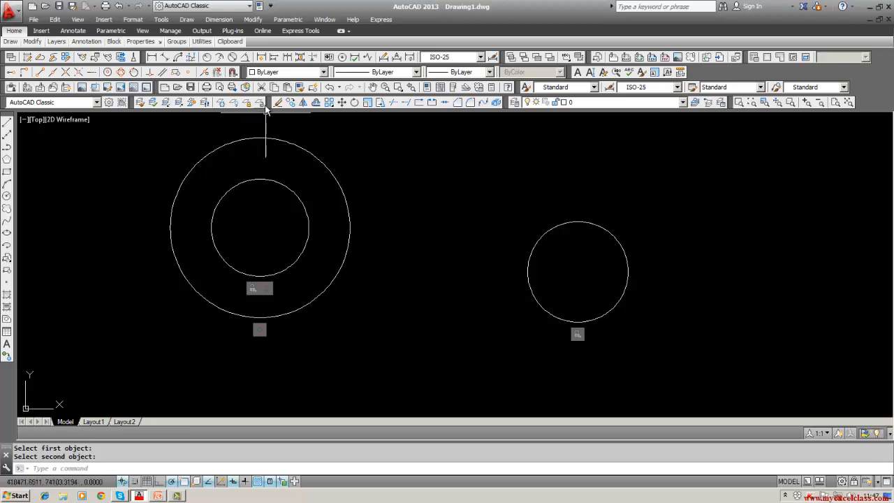
Step: Erase all three circles with a window selection around them
left_click(278, 102)
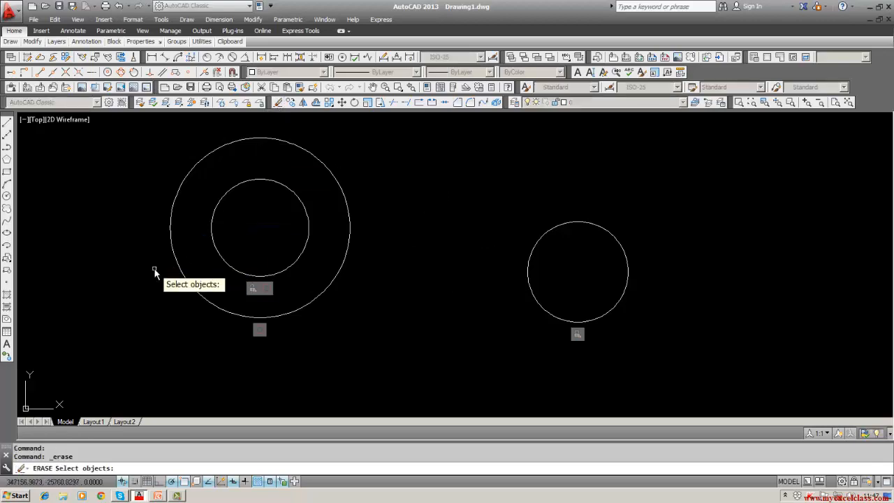
type("w")
key("Return")
left_click(156, 136)
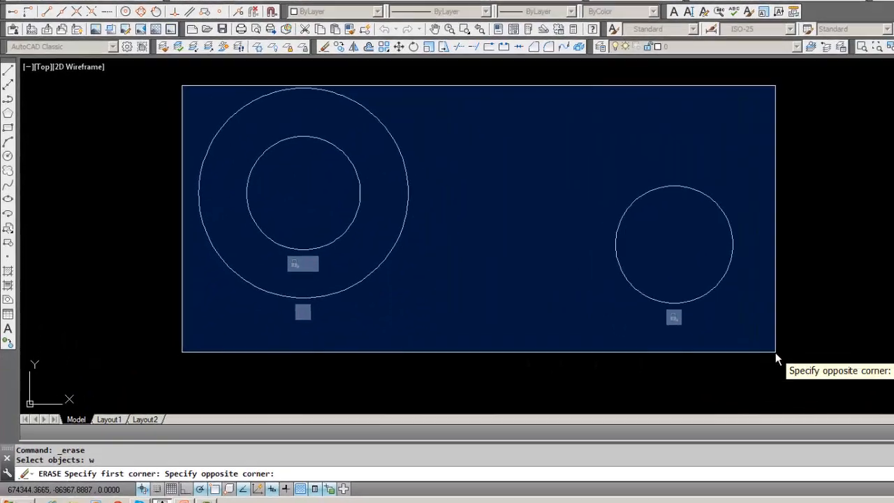
left_click(776, 352)
key("Return")
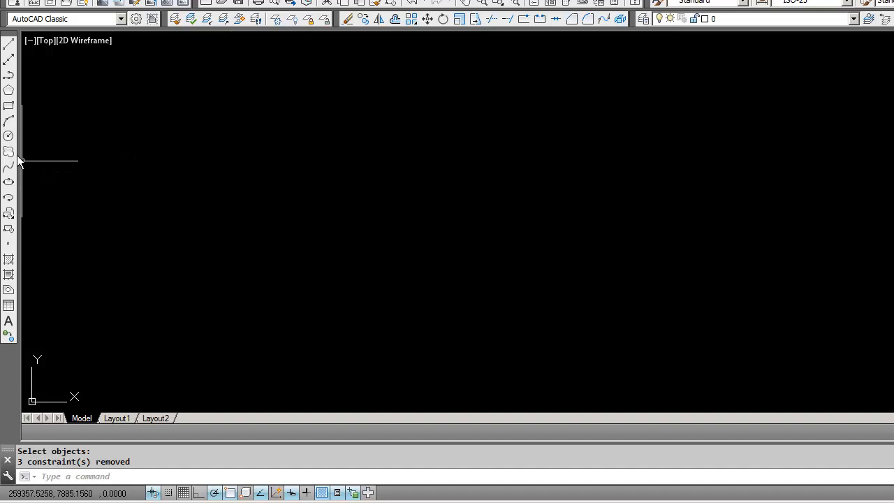
Step: Draw a horizontal ellipse near the middle of the empty drawing, a little over twice as wide as it is high
left_click(9, 183)
left_click(436, 198)
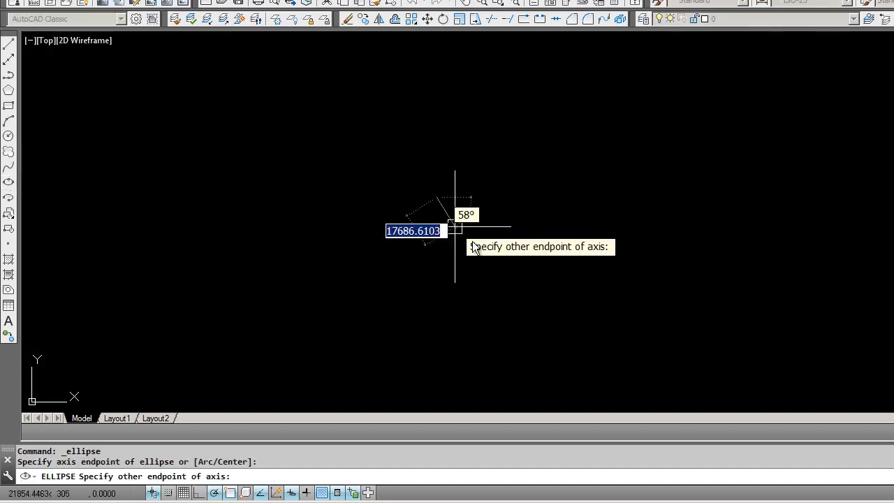
left_click(620, 199)
left_click(524, 158)
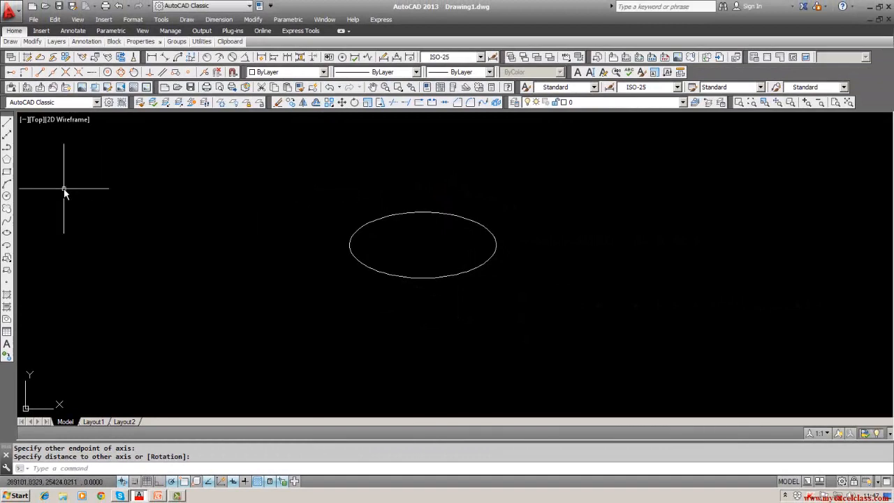
Step: Draw a smaller, flatter horizontal ellipse to the left of the first one, about half its width
left_click(8, 234)
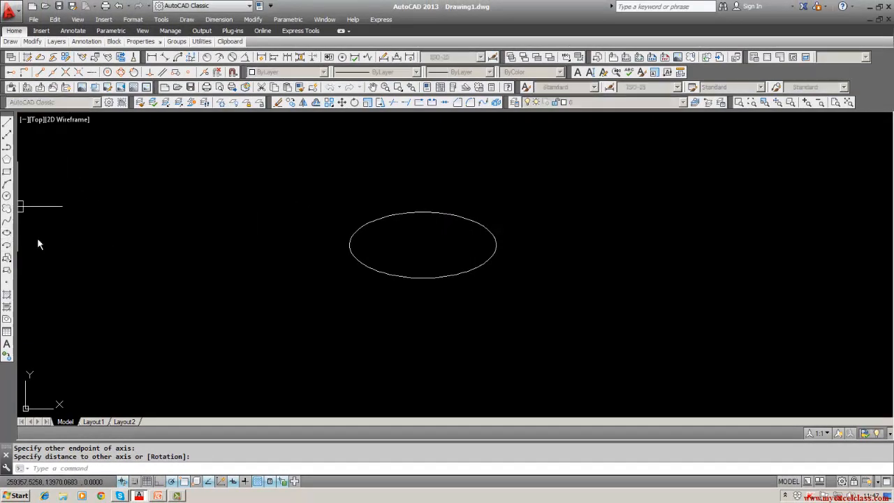
left_click(164, 230)
left_click(241, 231)
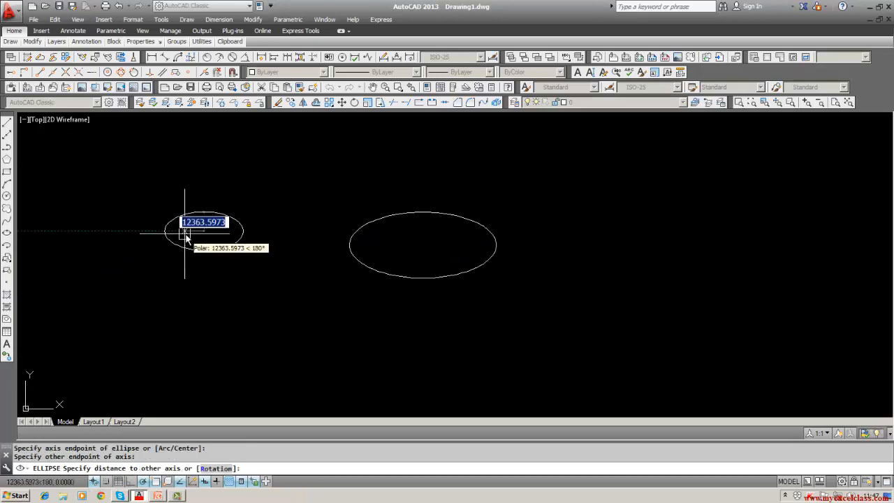
left_click(195, 228)
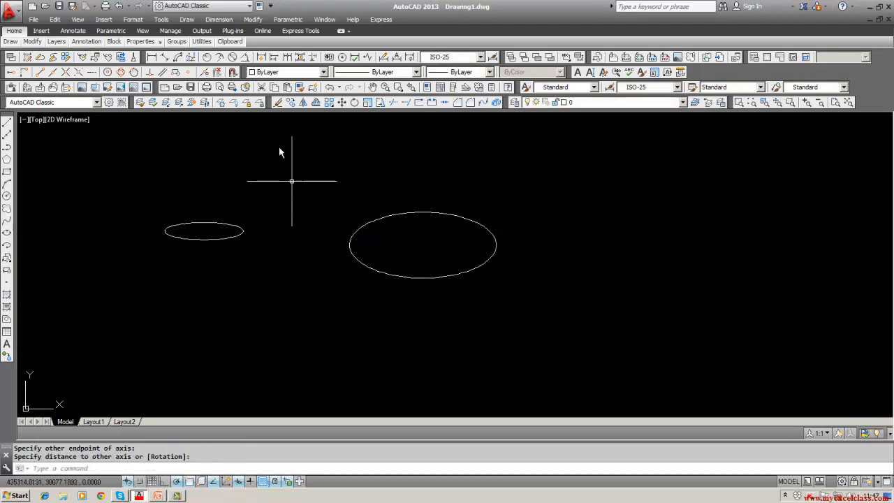
Step: Apply a Concentric constraint to the two ellipses, picking the large ellipse first and the small one second
left_click(288, 19)
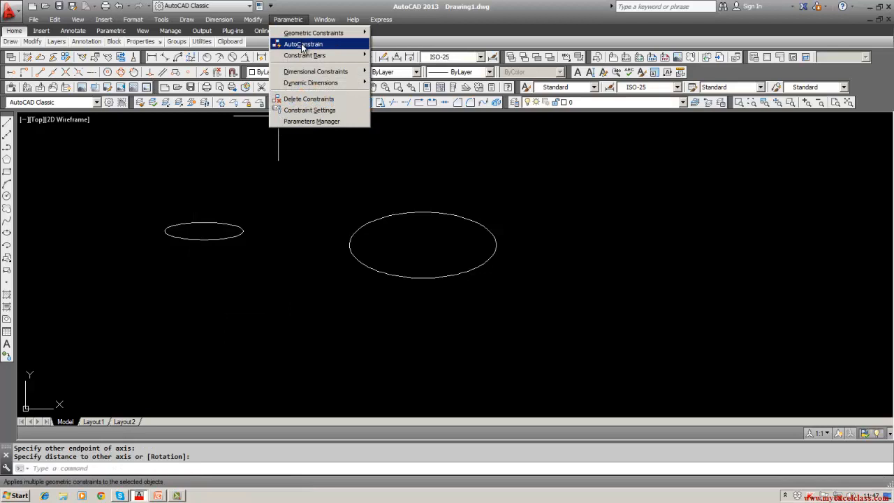
mouse_move(308, 33)
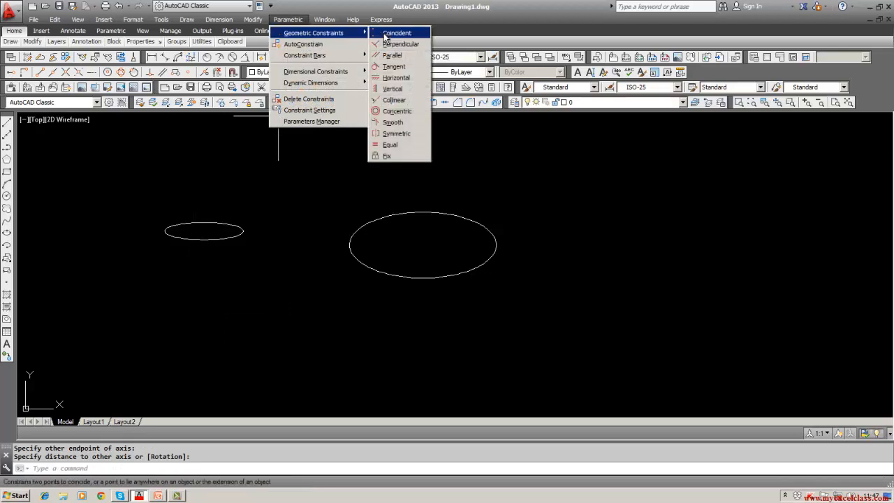
left_click(400, 111)
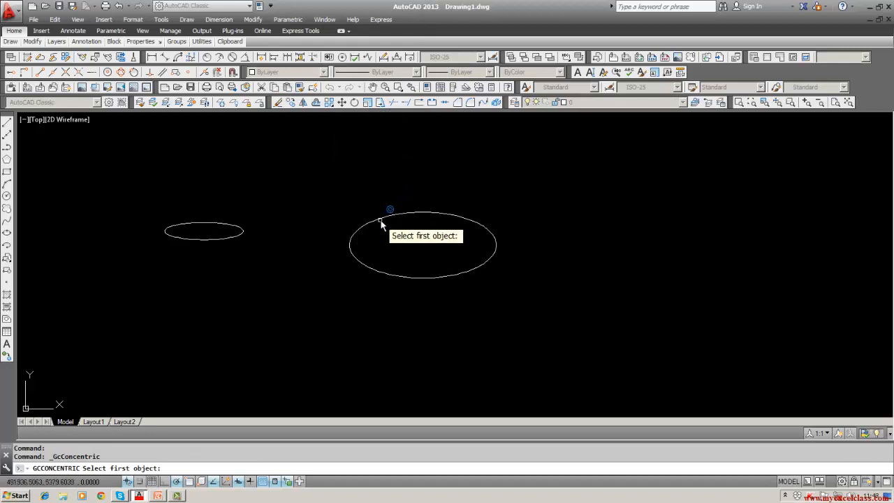
left_click(381, 221)
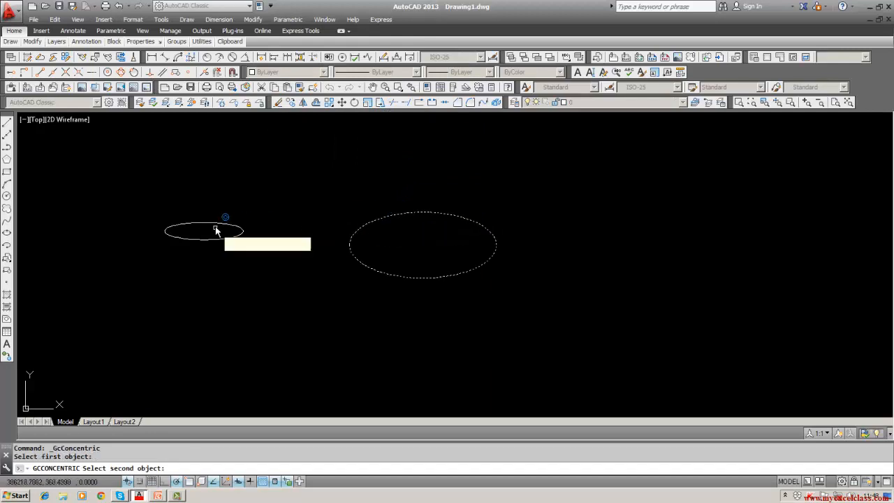
left_click(215, 223)
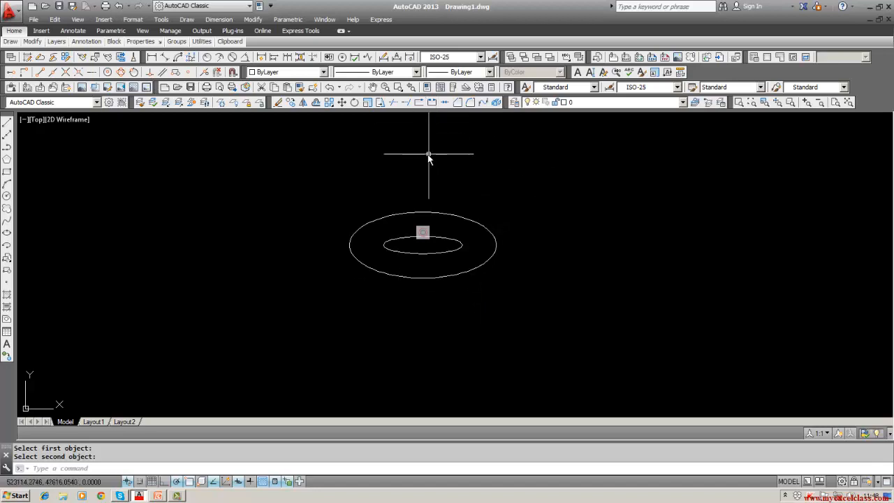
Step: Erase both ellipses with a window selection around them
left_click(278, 103)
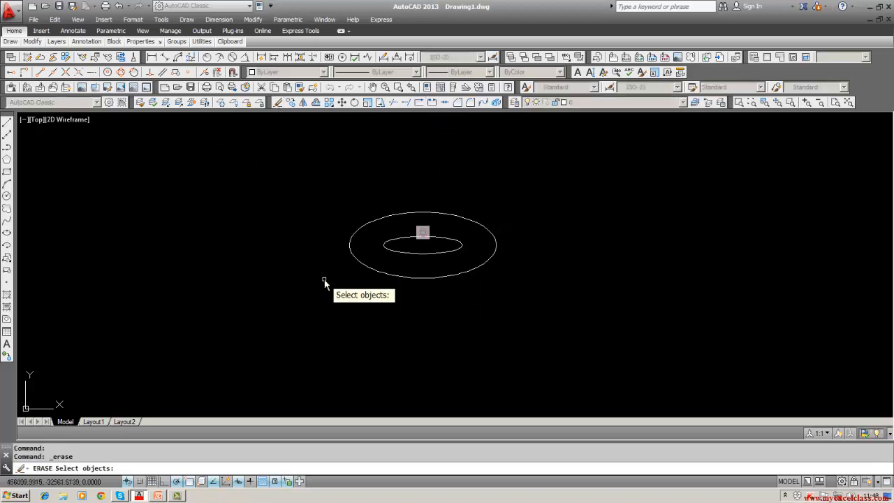
type("w")
key("Return")
left_click(326, 184)
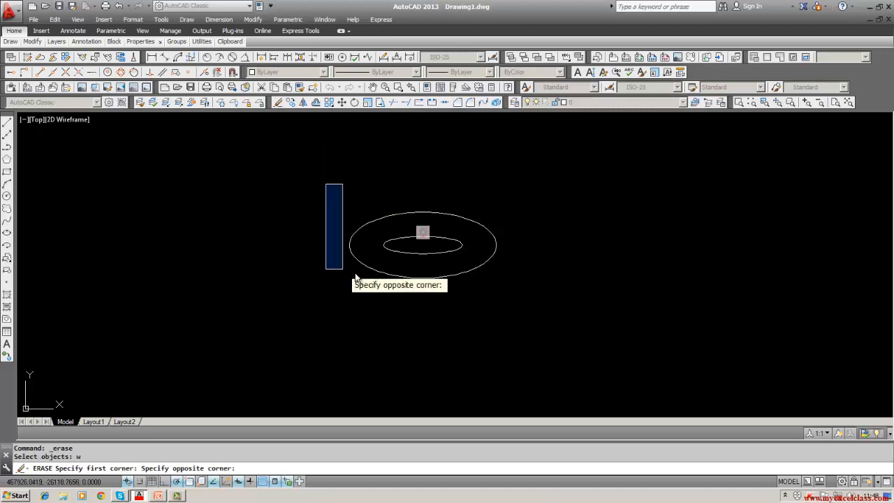
left_click(599, 288)
key("Return")
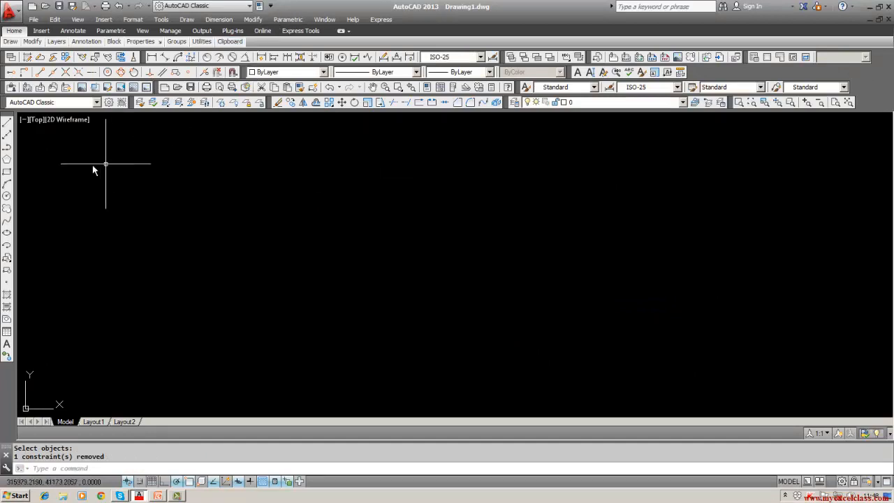
Step: Draw a rectangle near the middle of the empty drawing, wider than it is high
left_click(6, 172)
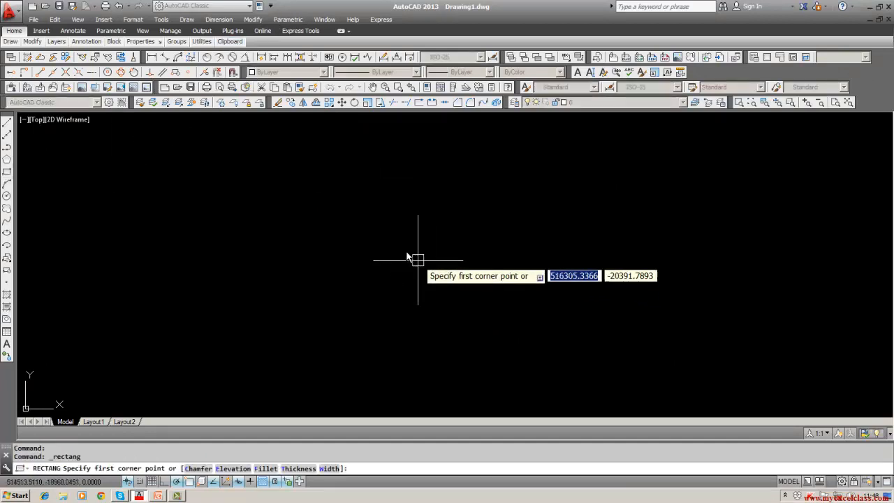
left_click(340, 215)
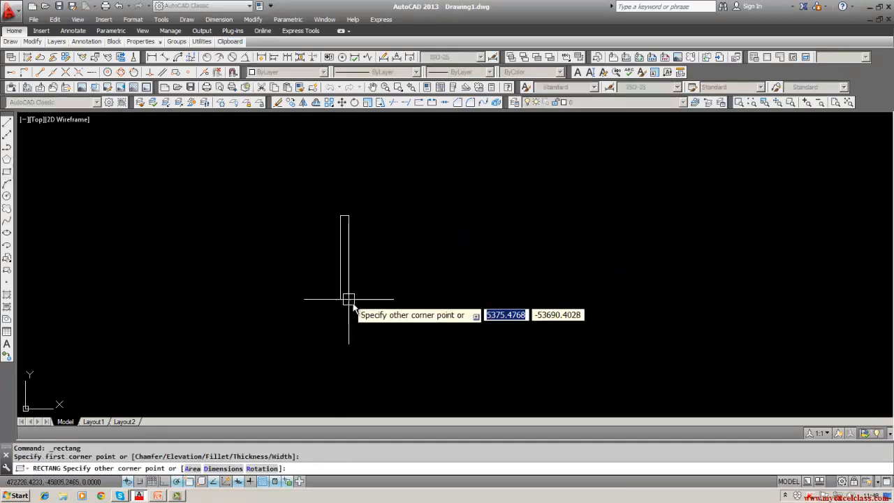
left_click(516, 342)
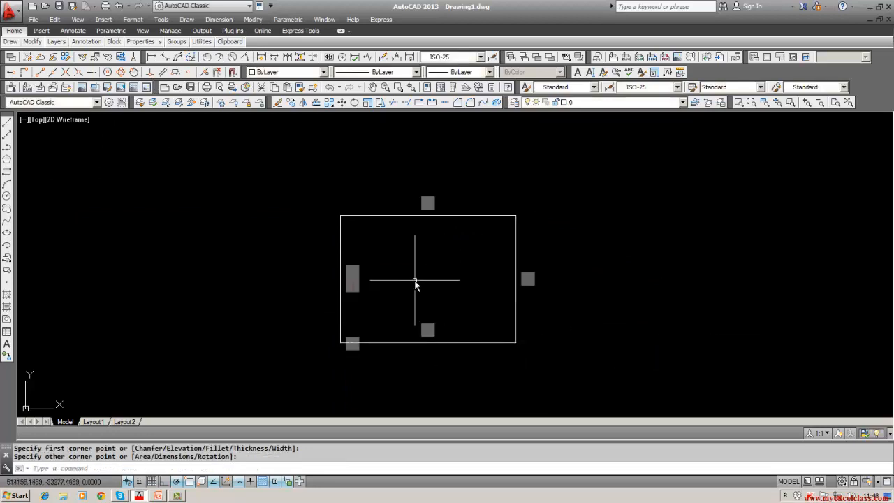
left_click(287, 20)
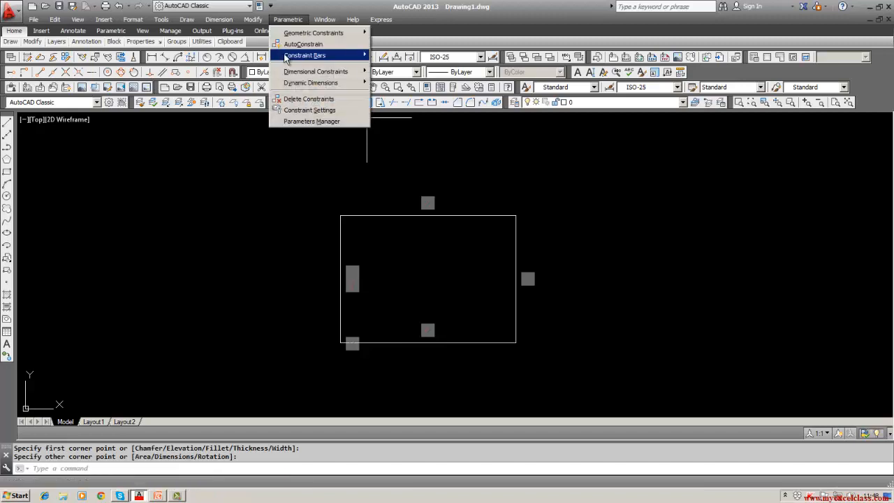
left_click(220, 269)
left_click(72, 255)
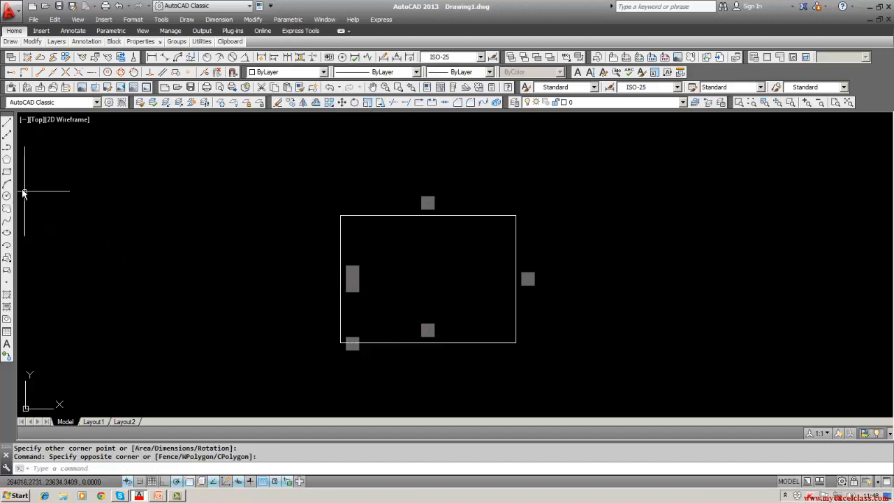
Step: Draw a smaller rectangle about 64147 wide and 50111 high, above and to the left of the first one
left_click(7, 172)
left_click(84, 183)
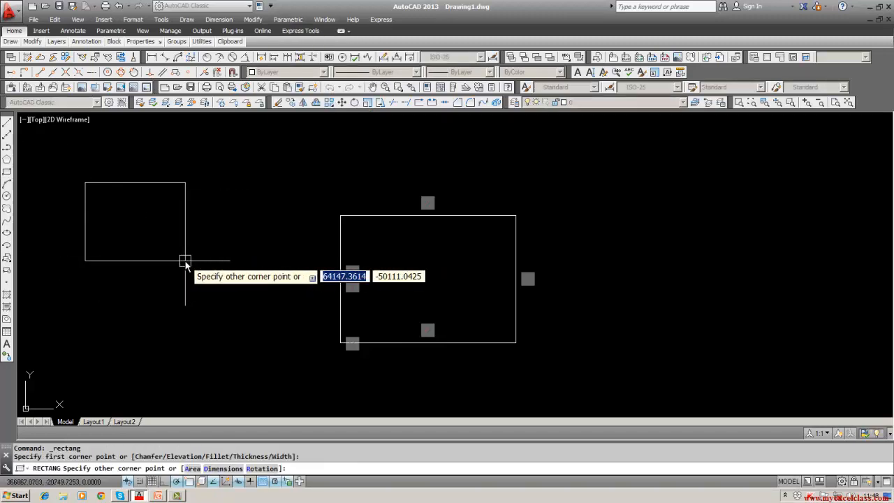
left_click(185, 261)
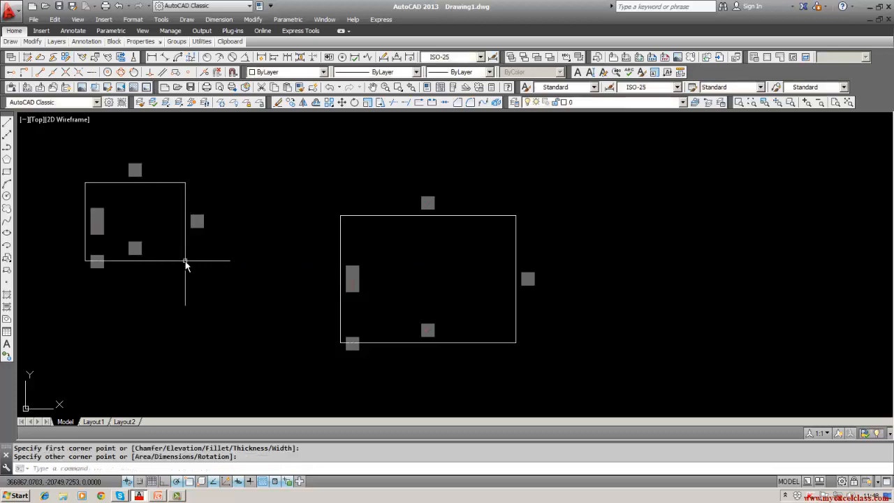
Step: Try to apply a Concentric constraint between the large rectangle and the small one
left_click(299, 21)
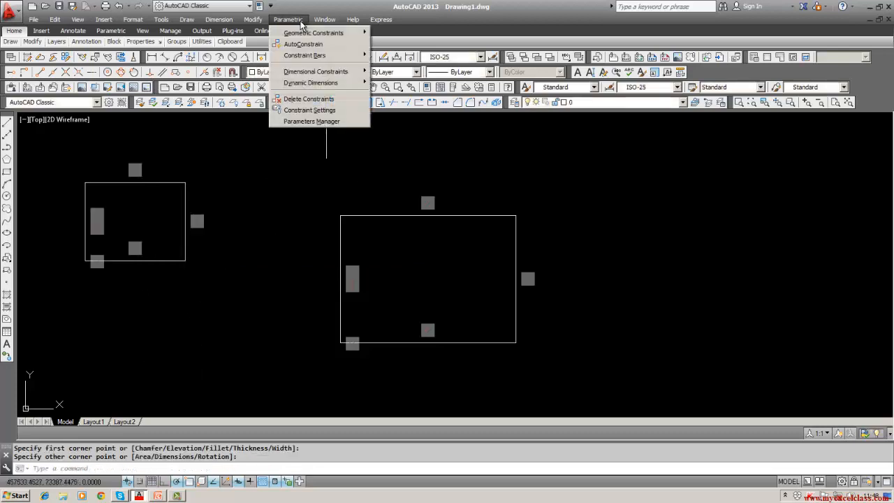
mouse_move(308, 33)
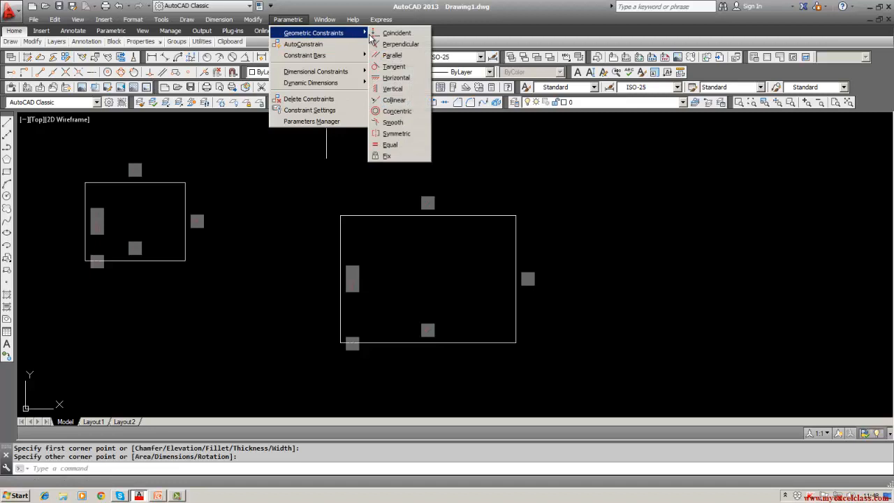
left_click(393, 112)
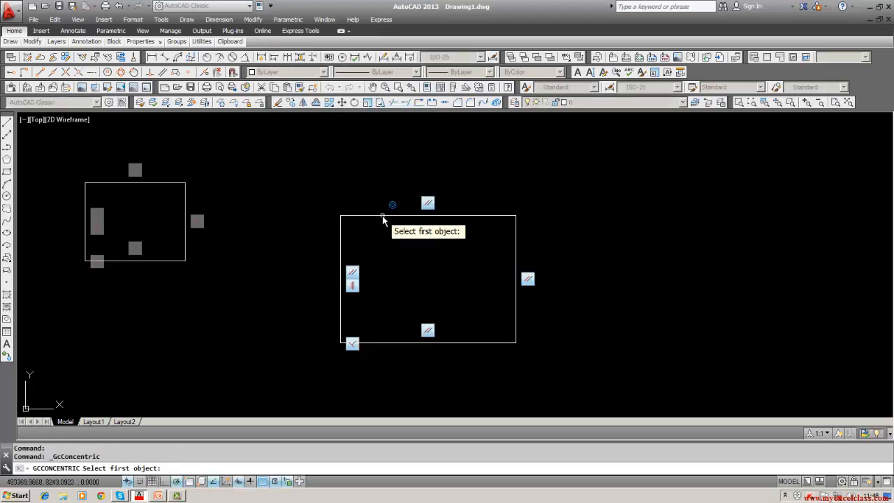
left_click(383, 217)
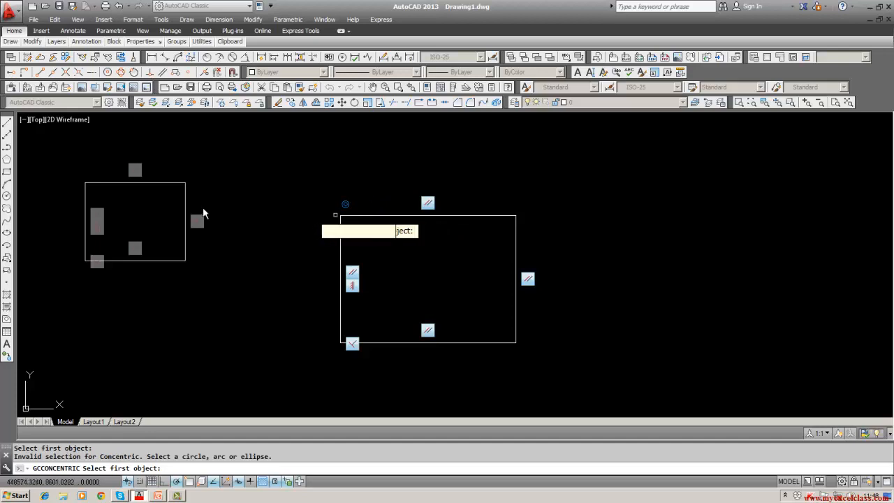
left_click(172, 186)
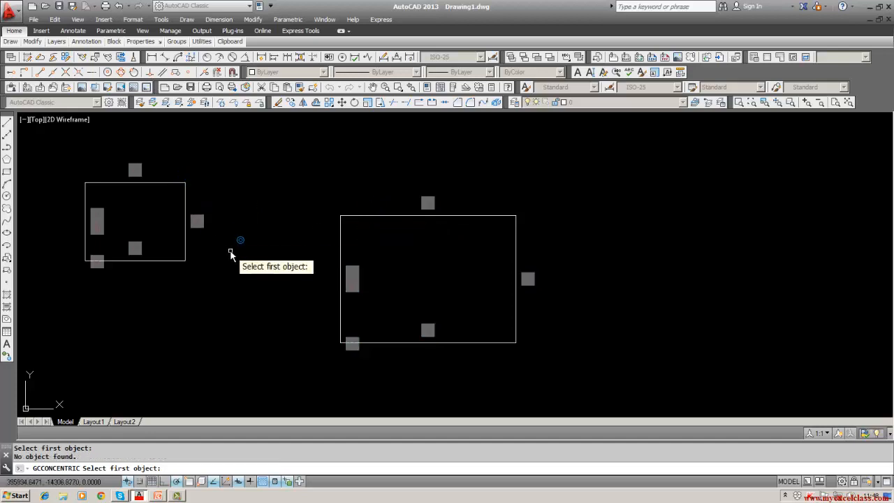
key("Escape")
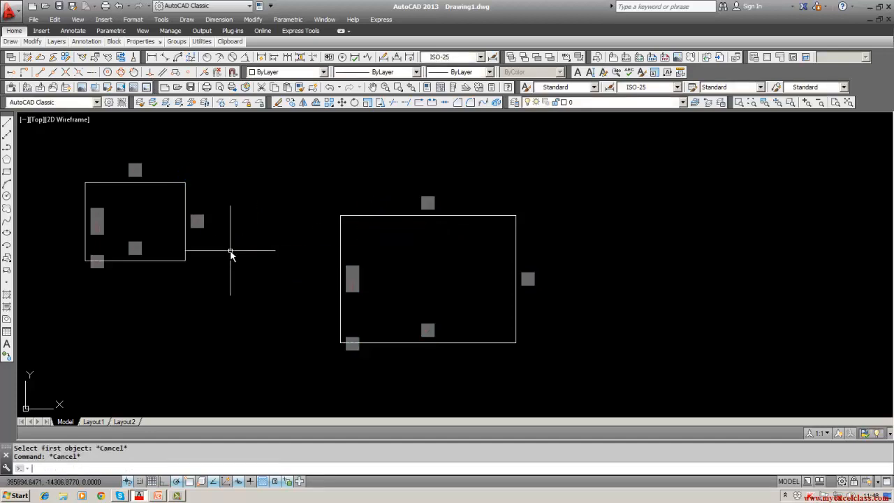
type("w")
key("Return")
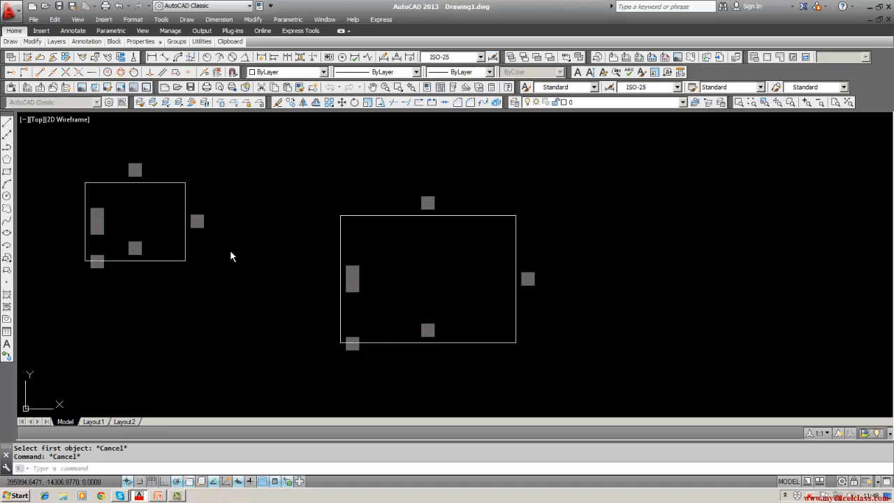
left_click(489, 350)
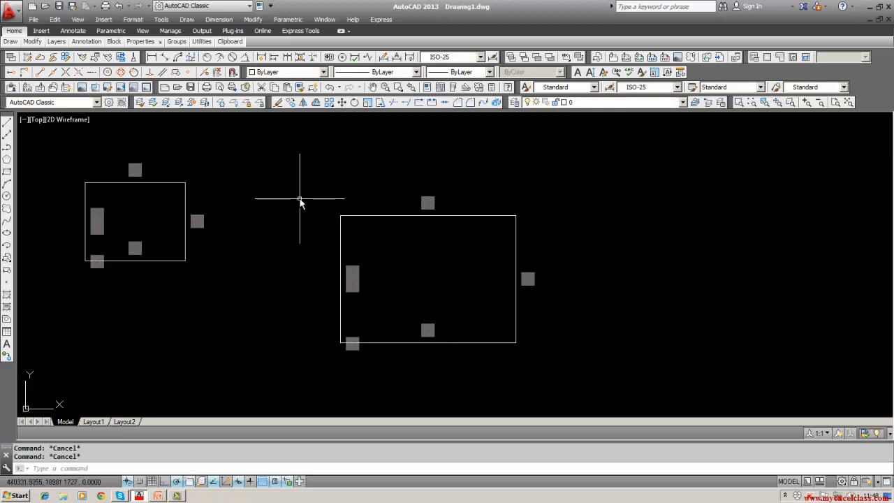
Step: Erase both rectangles with a window selection around them
left_click(278, 102)
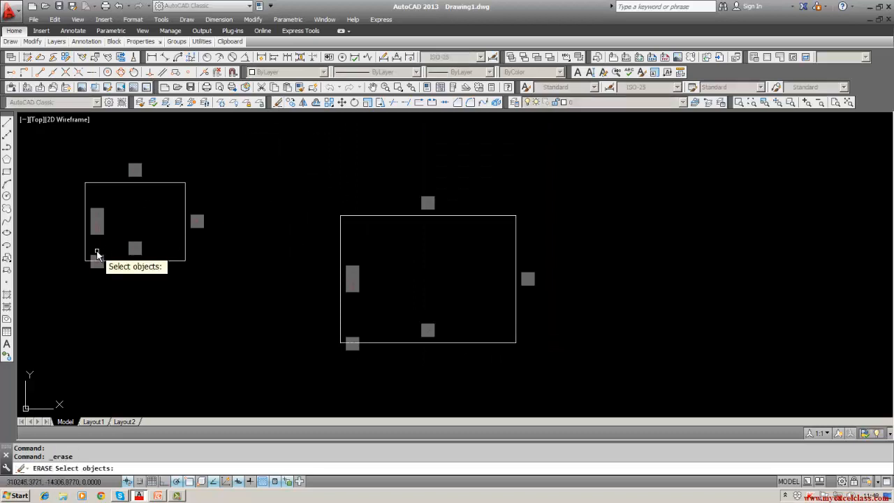
type("q")
key("Return")
left_click(61, 153)
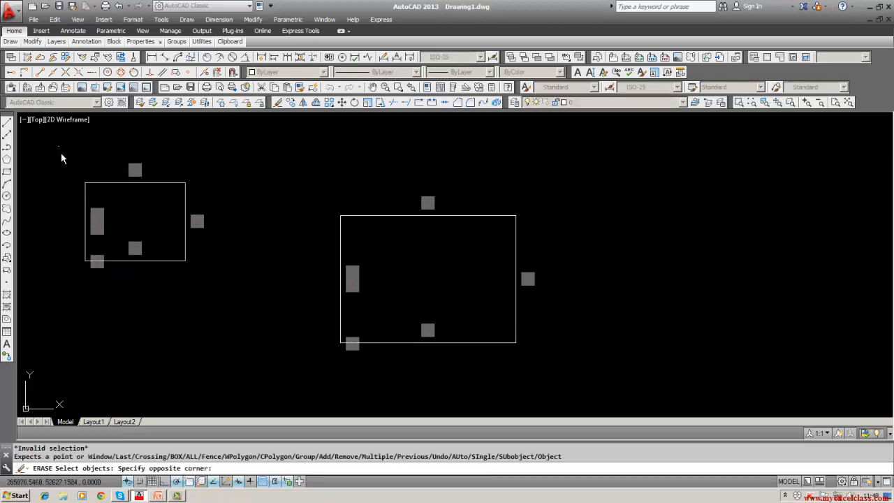
left_click(631, 393)
key("Return")
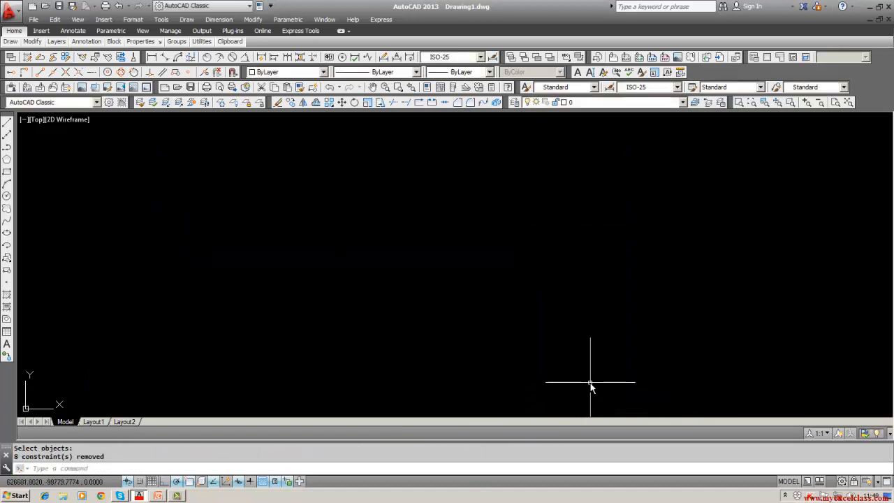
left_click(290, 22)
mouse_move(363, 33)
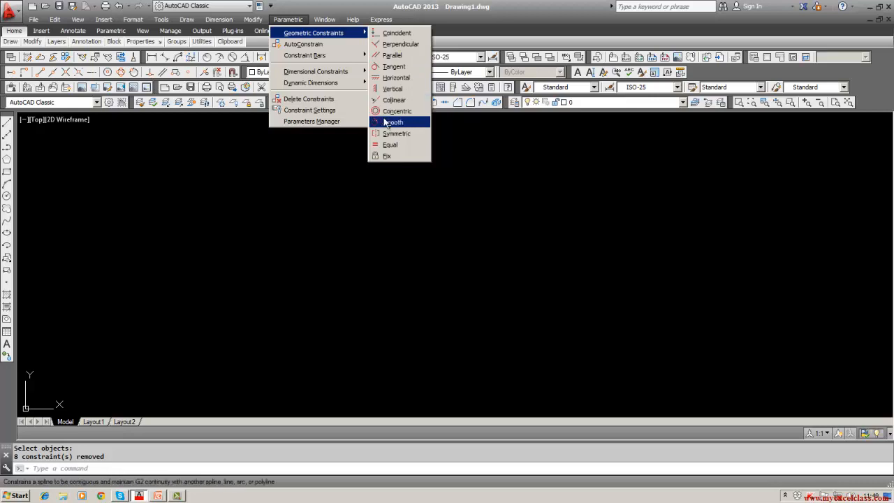
left_click(264, 250)
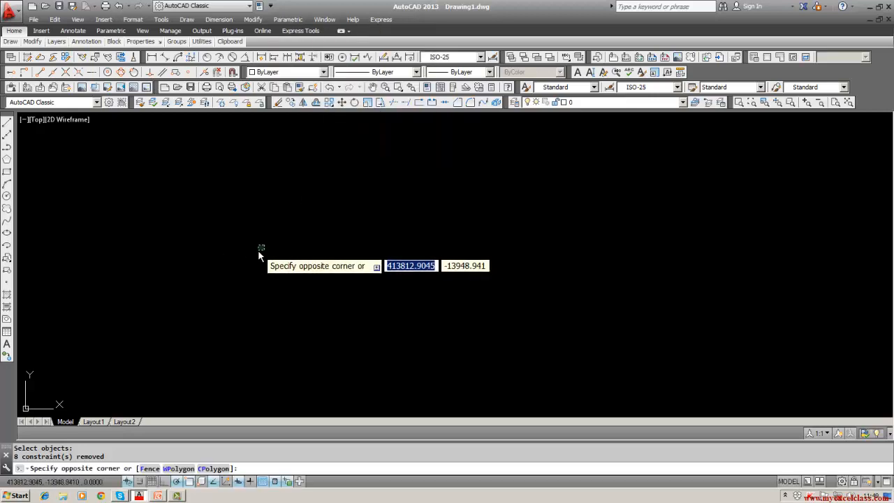
Step: Draw a long line rising gently to the right across the upper middle of the empty drawing
left_click(8, 123)
left_click(292, 228)
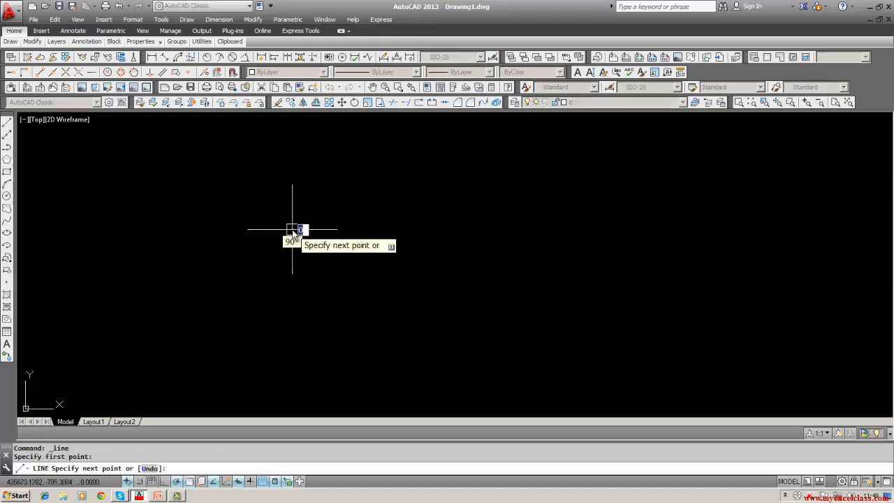
left_click(620, 165)
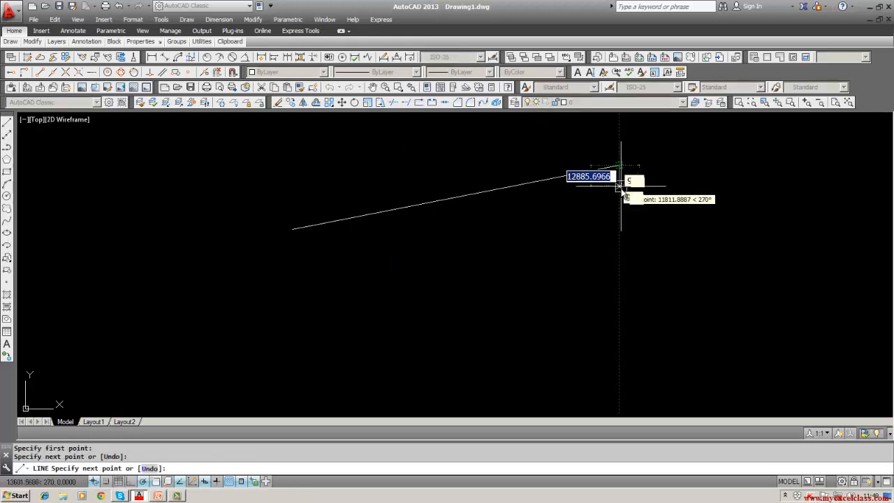
key("Escape")
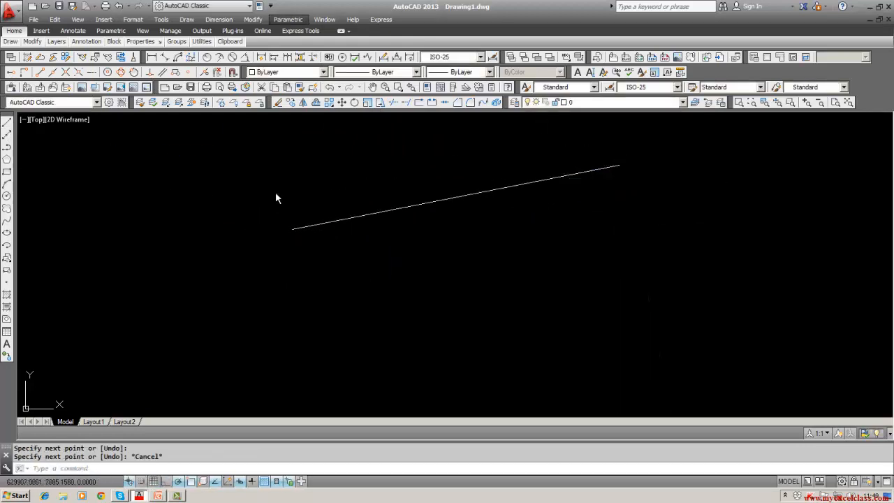
Step: Draw a second, similarly long line below the first one, sloping gently downward to the right
left_click(8, 123)
left_click(349, 277)
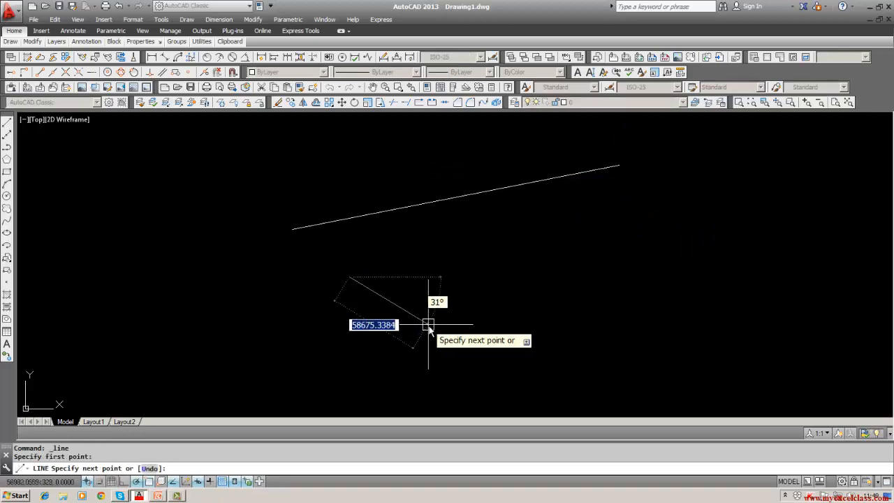
left_click(690, 354)
key("Escape")
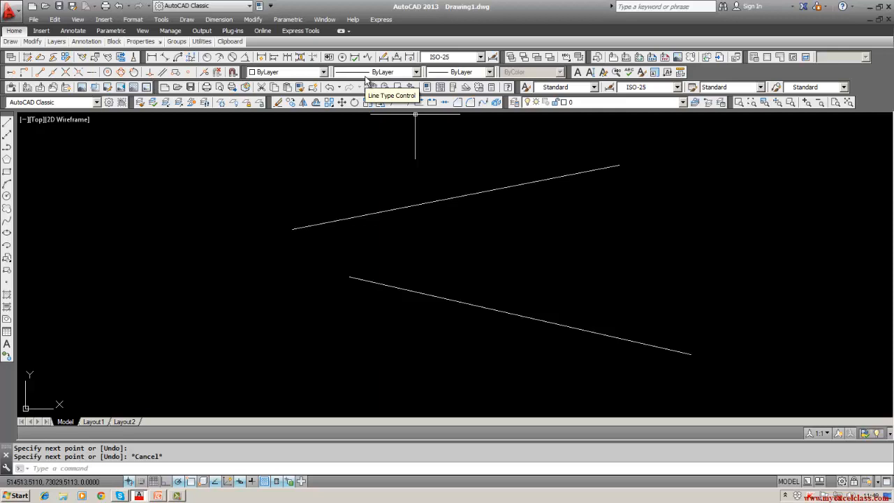
Step: Apply a Collinear constraint to the two lines, picking the upper line first and the lower one second
middle_click_drag(323, 134, 288, 166)
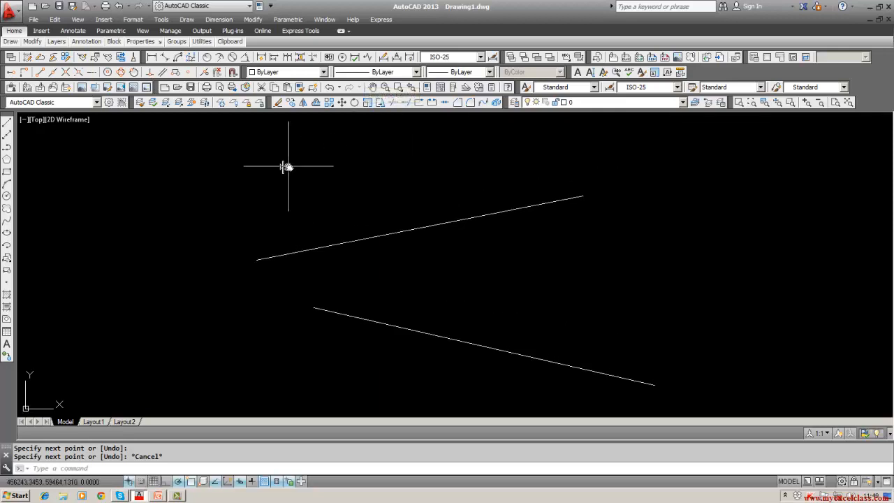
left_click(286, 19)
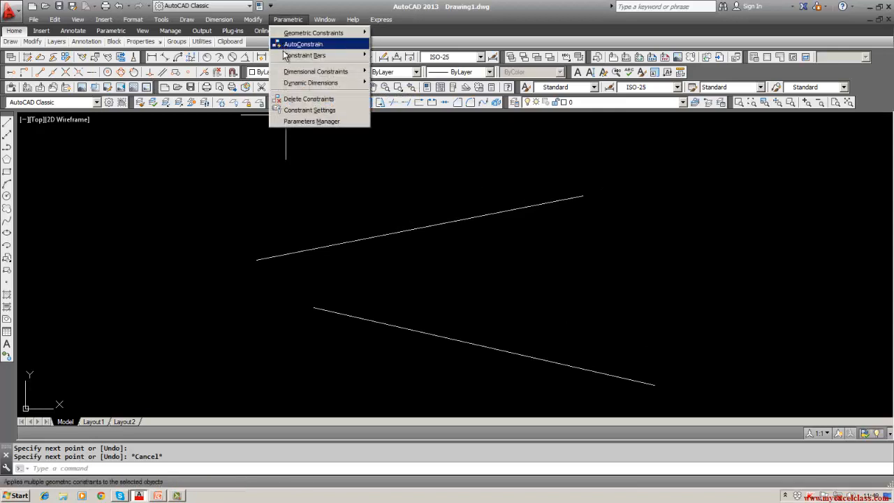
mouse_move(318, 33)
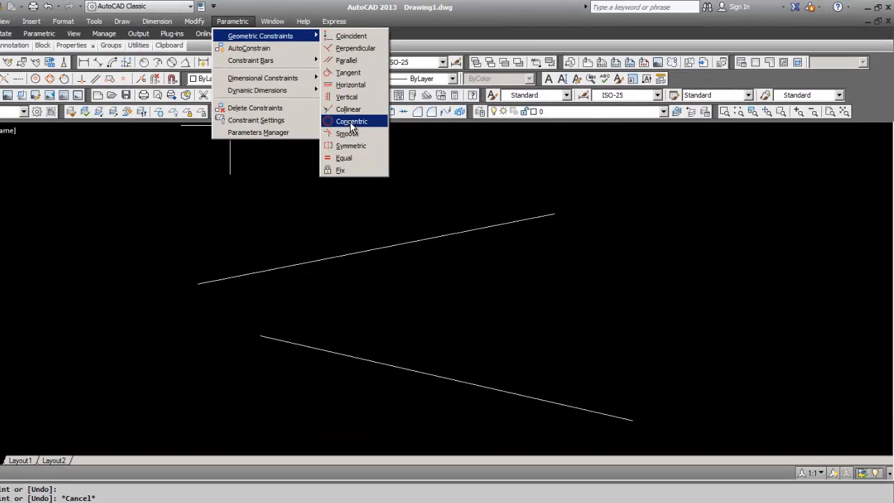
left_click(281, 122)
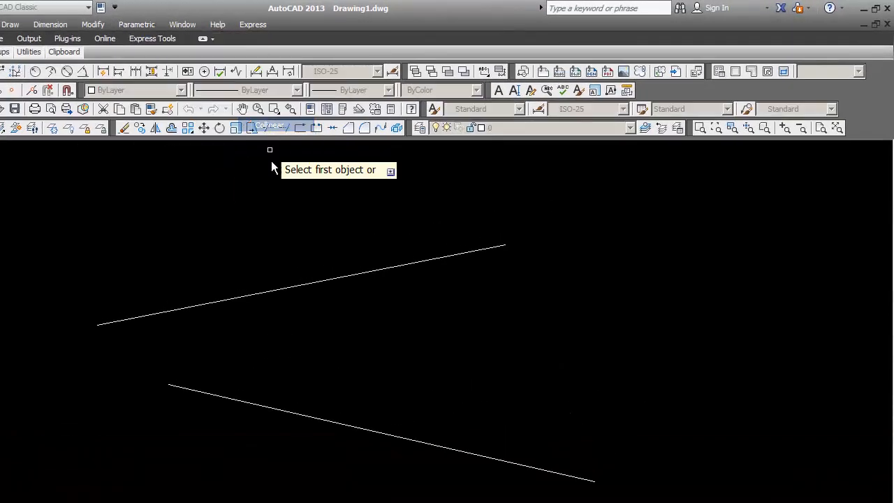
left_click(268, 291)
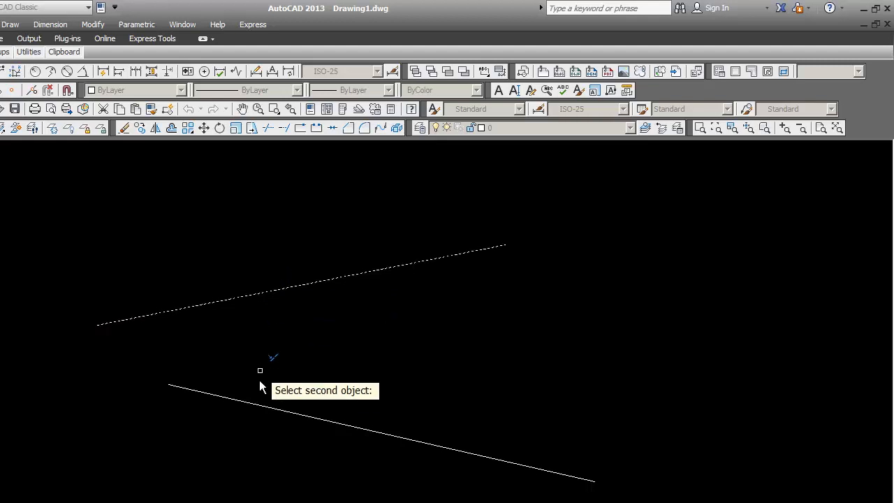
left_click(255, 405)
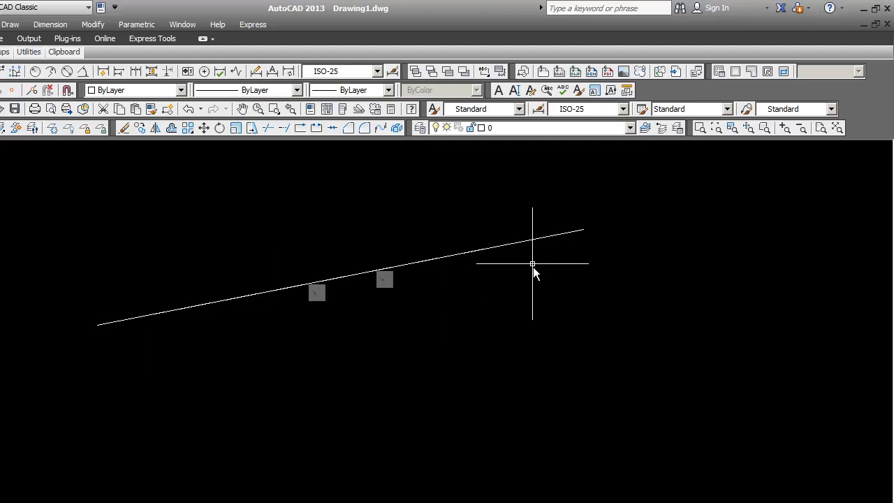
Step: Apply a Coincident constraint to the left endpoints of the two collinear lines
left_click(156, 21)
left_click(155, 21)
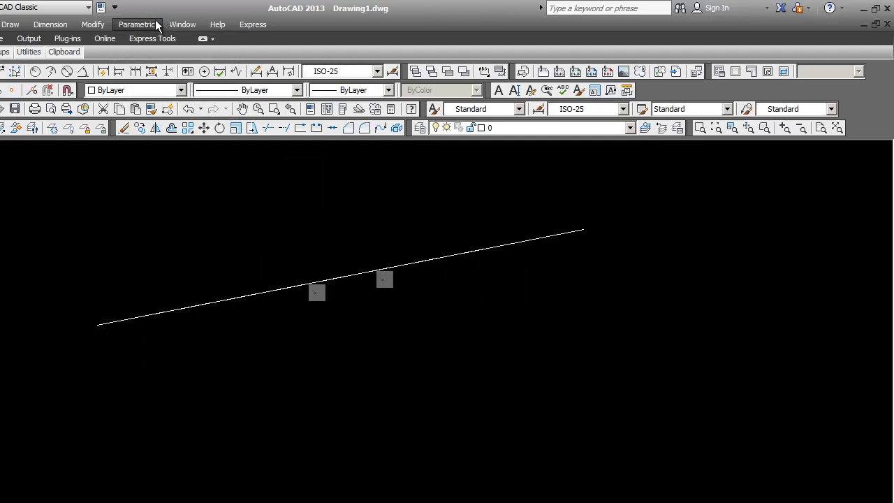
left_click(156, 25)
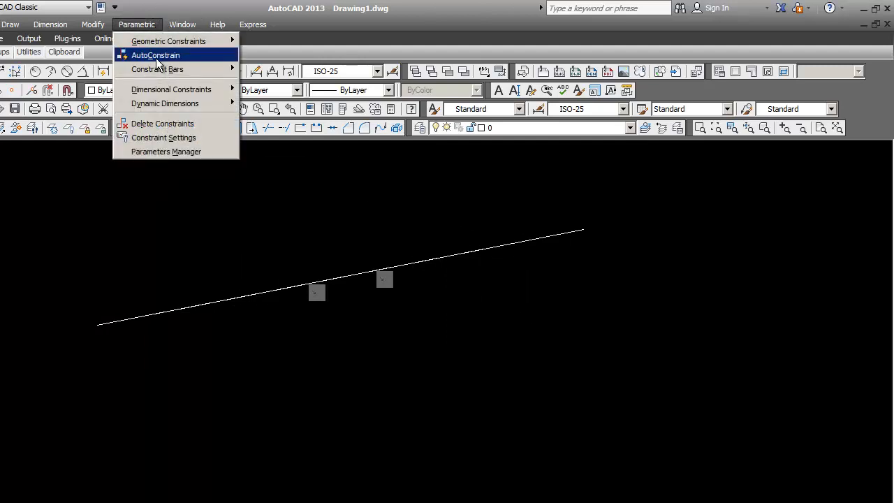
mouse_move(162, 42)
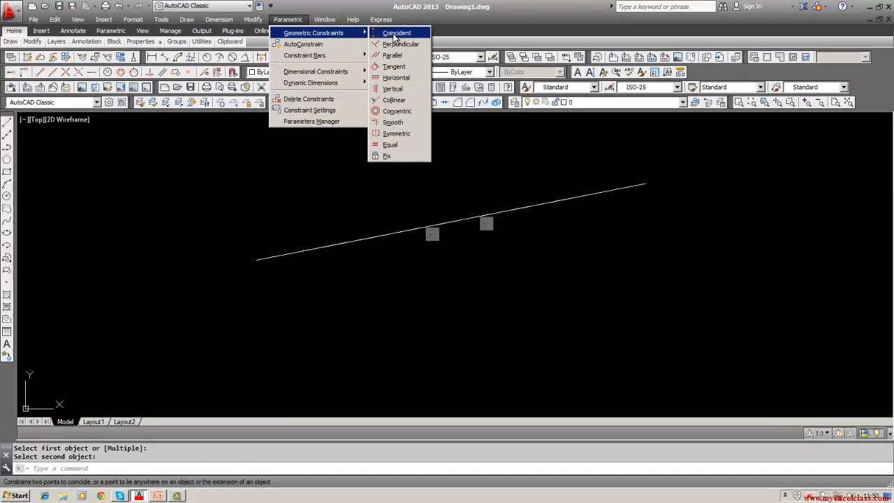
left_click(268, 42)
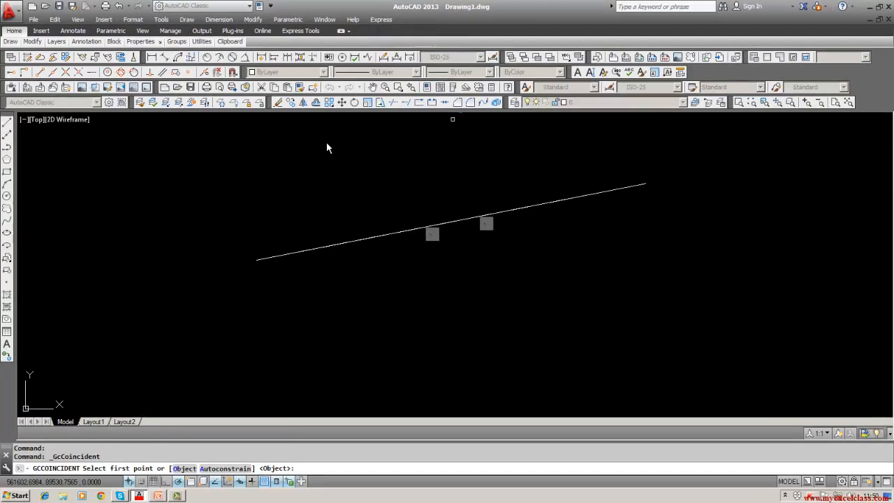
left_click(379, 238)
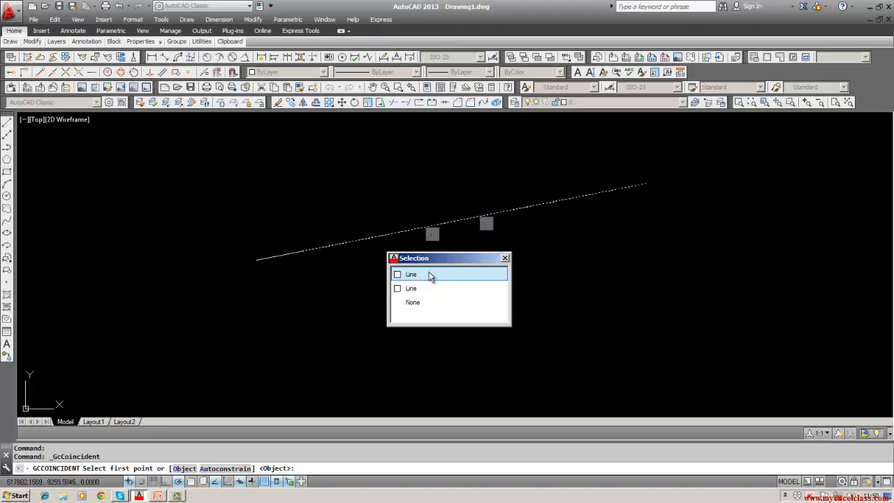
left_click(276, 260)
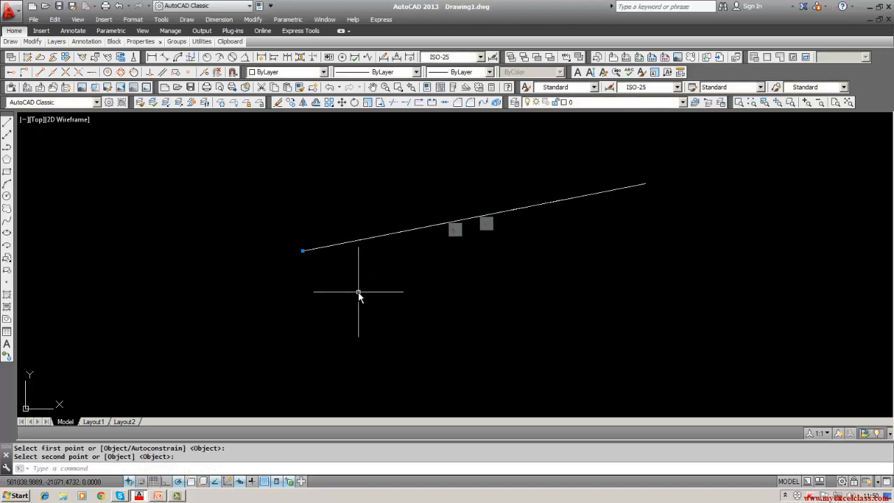
Step: Undo the Coincident constraint on the two lines
type("u")
key("Return")
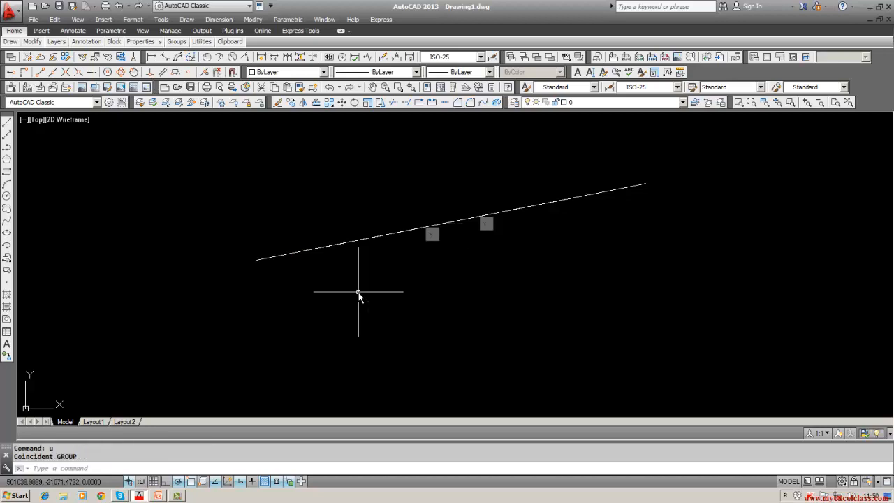
left_click(300, 22)
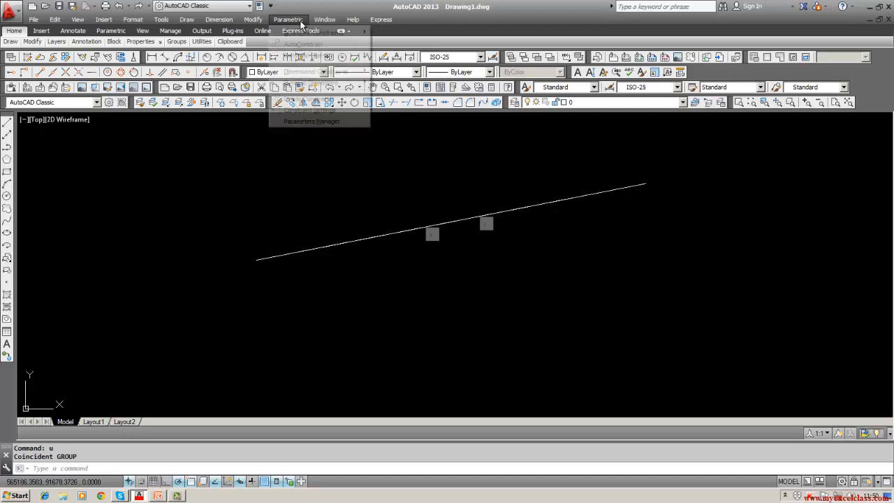
mouse_move(312, 35)
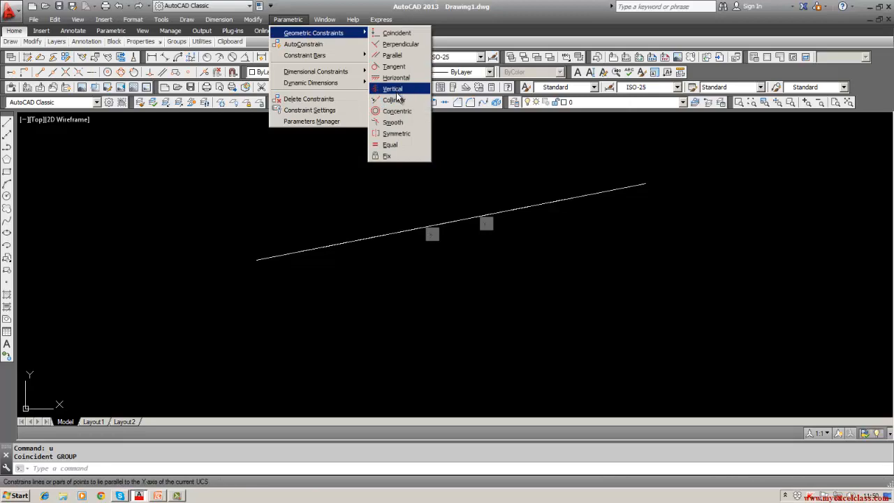
left_click(398, 112)
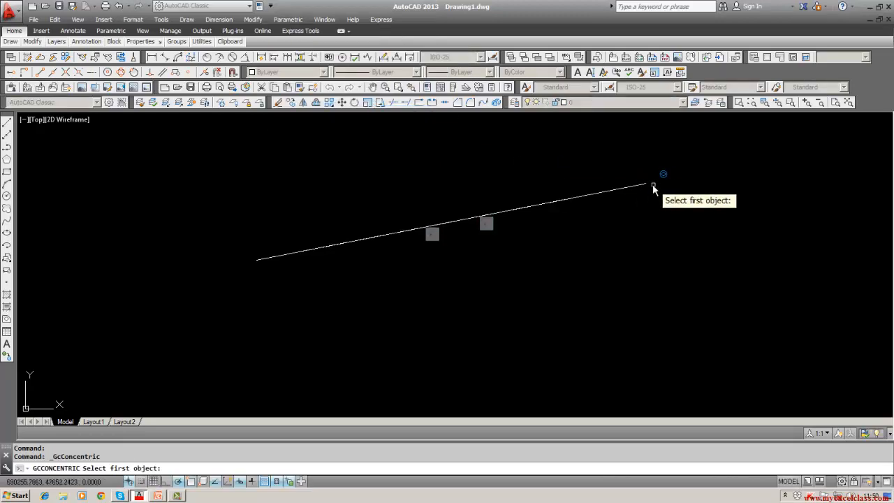
key("Escape")
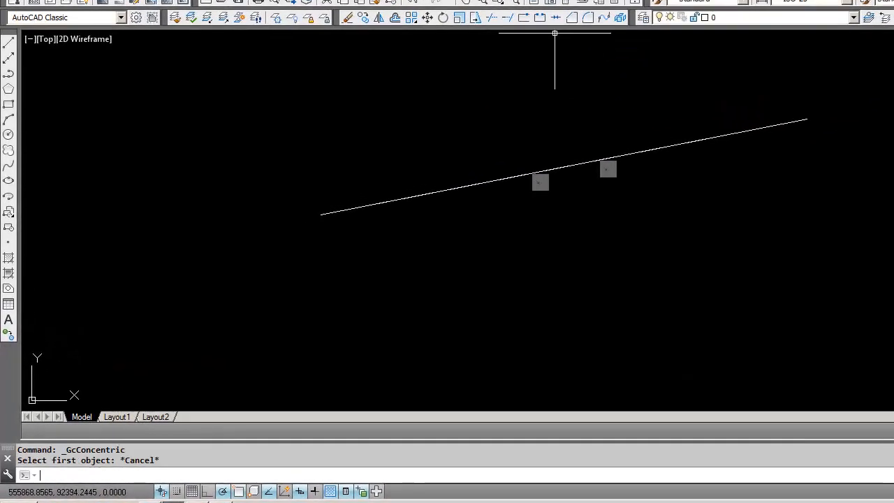
Step: Try a Coincident constraint between the far right and far left endpoints of the collinear lines, and undo it
mouse_move(392, 0)
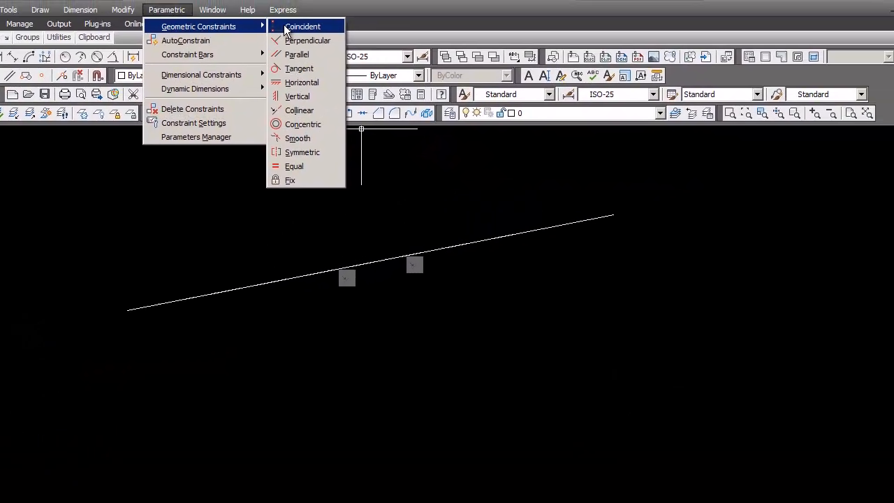
left_click(285, 29)
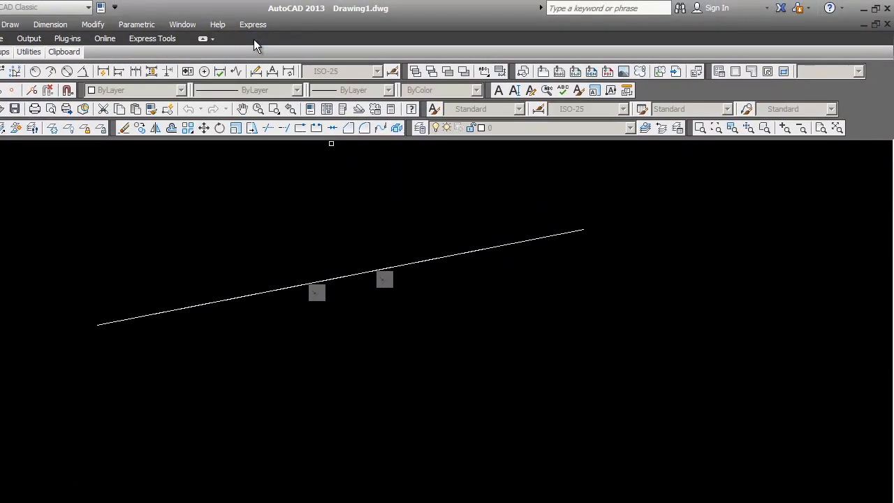
left_click(584, 230)
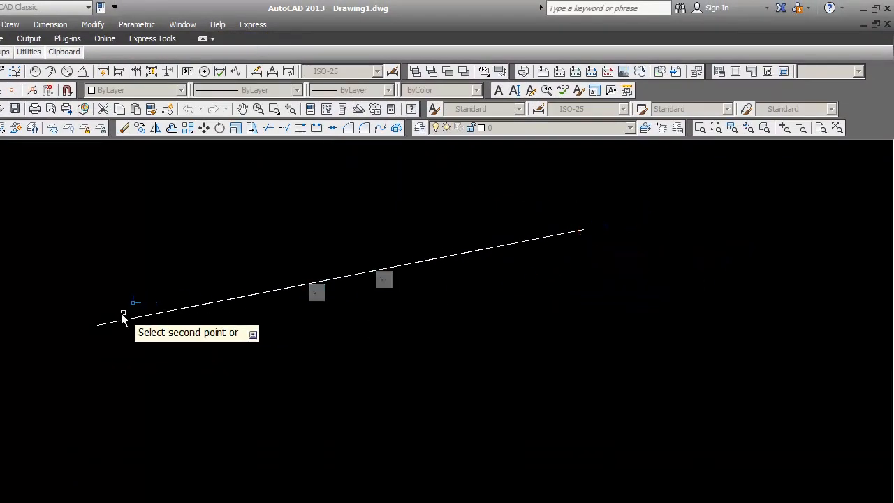
left_click(100, 325)
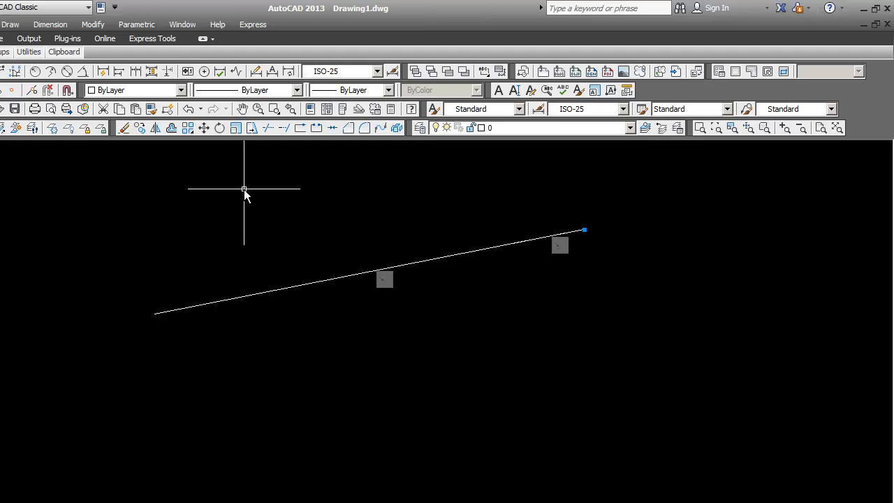
type("u")
key("Return")
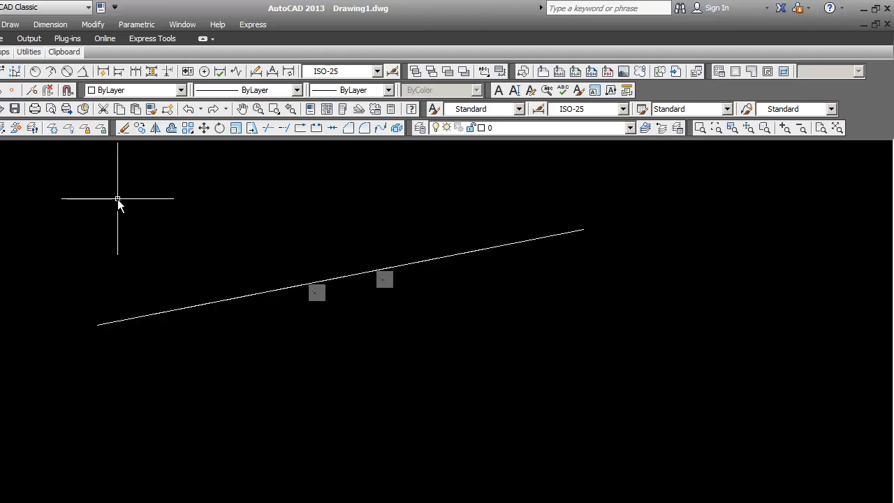
Step: Move the left-hand collinear line up and to the right, leaving a gap between it and the other line
type("m")
key("Return")
left_click(114, 322)
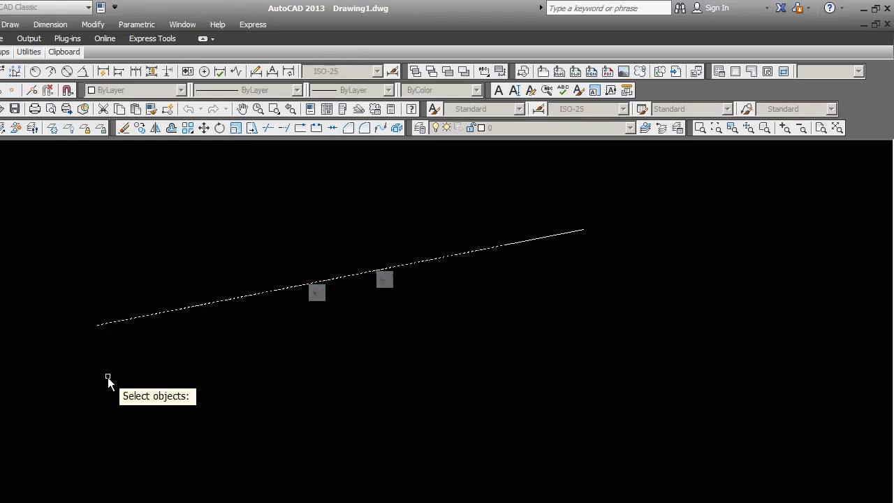
right_click(108, 379)
left_click(108, 379)
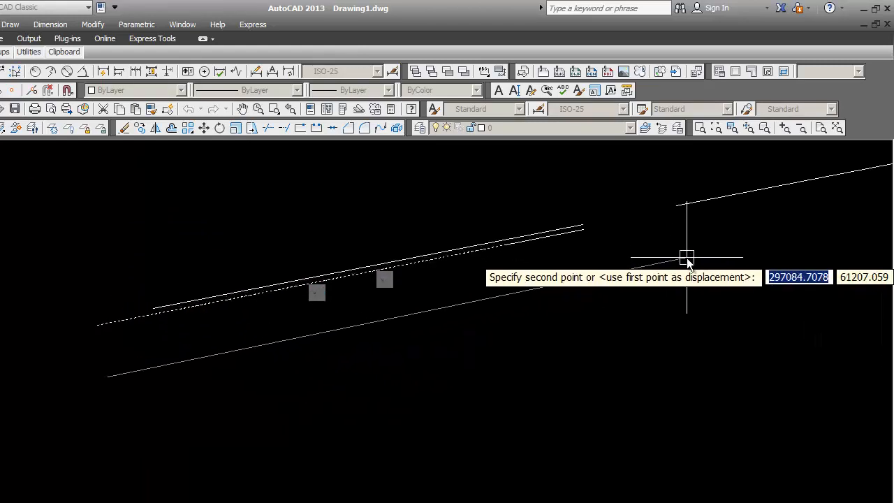
left_click(686, 258)
middle_click_drag(481, 296, 480, 333)
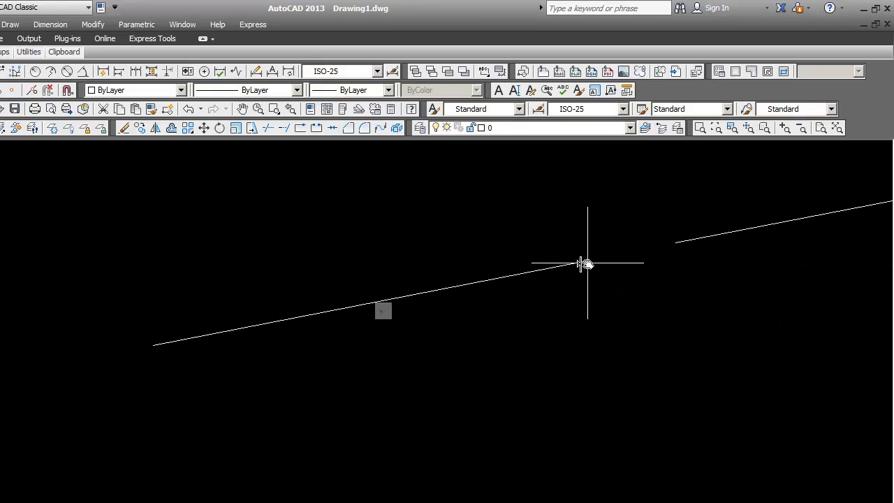
Step: Apply a Coincident constraint between the right endpoint of the left line and the left endpoint of the right line
left_click(137, 25)
mouse_move(144, 42)
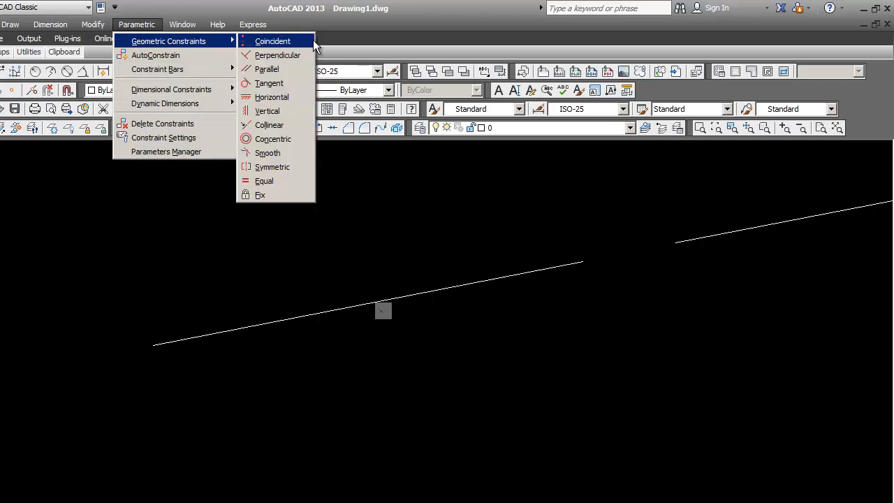
left_click(310, 42)
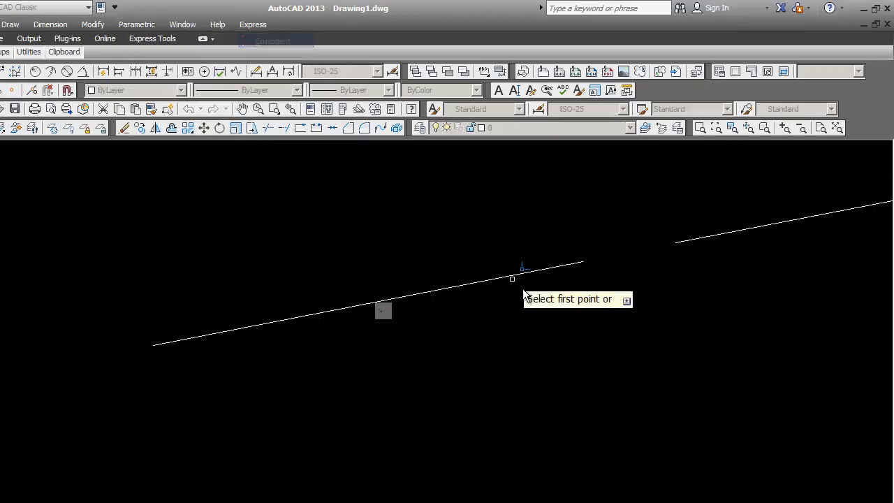
left_click(580, 266)
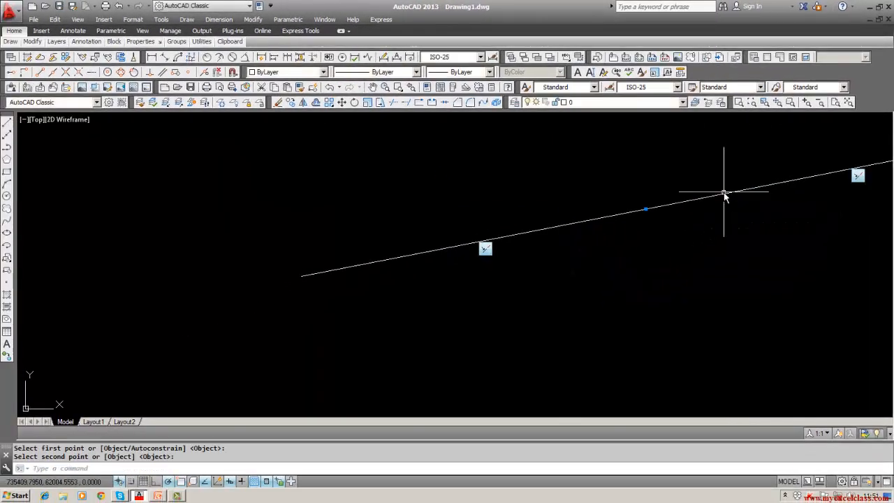
middle_click_drag(636, 282, 636, 288)
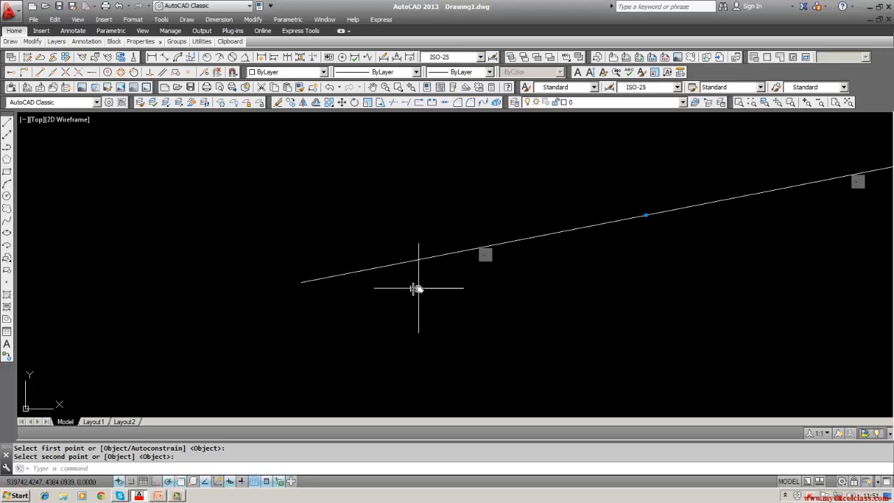
key("Escape")
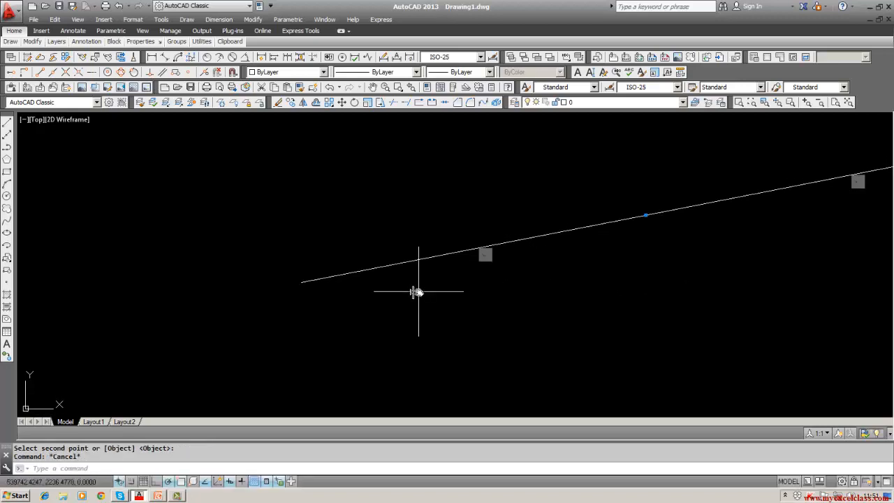
right_click(486, 260)
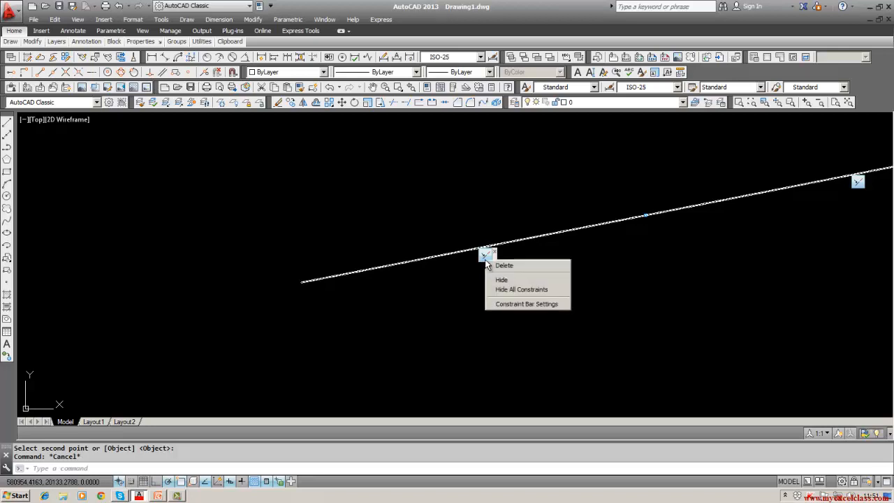
left_click(362, 354)
type("r")
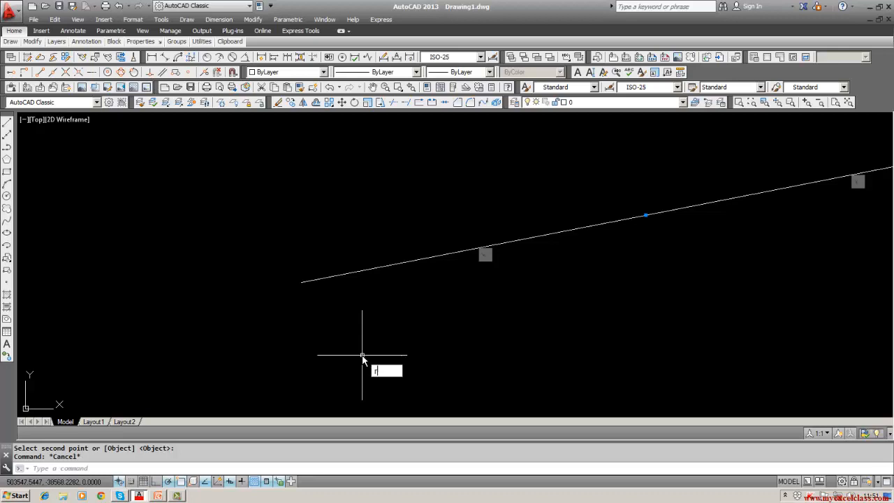
key("Return")
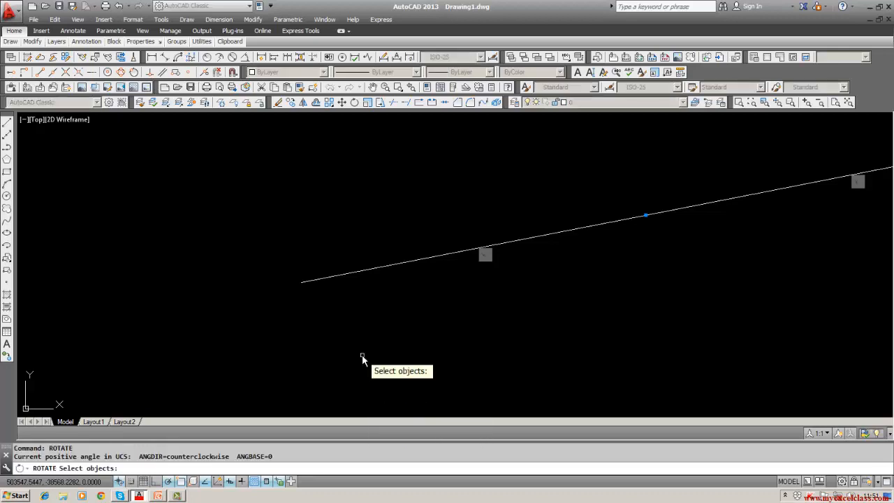
left_click(395, 265)
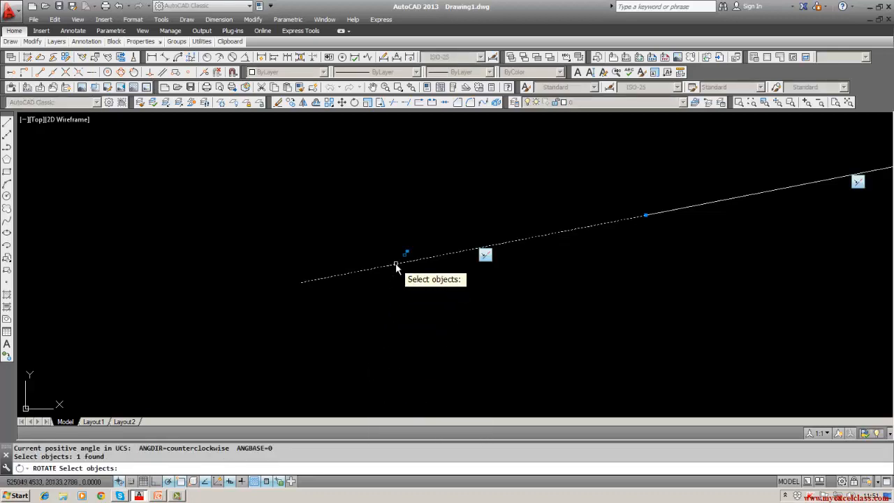
key("Return")
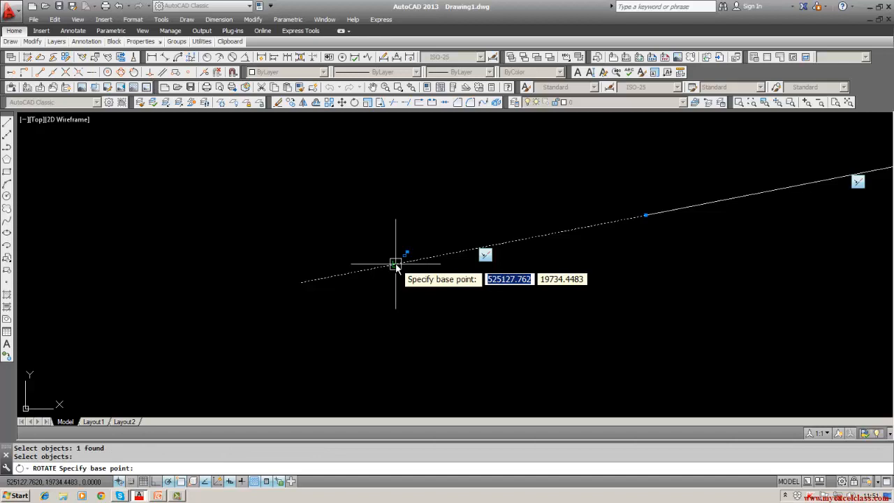
left_click(302, 282)
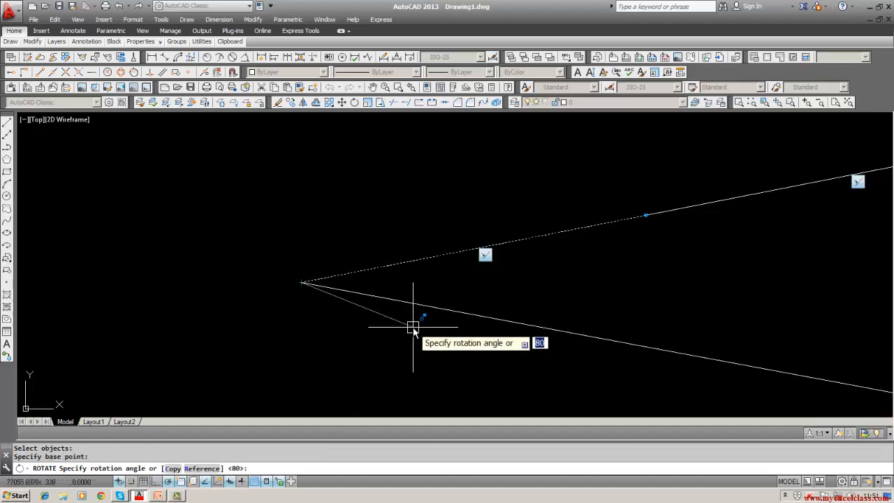
key("Escape")
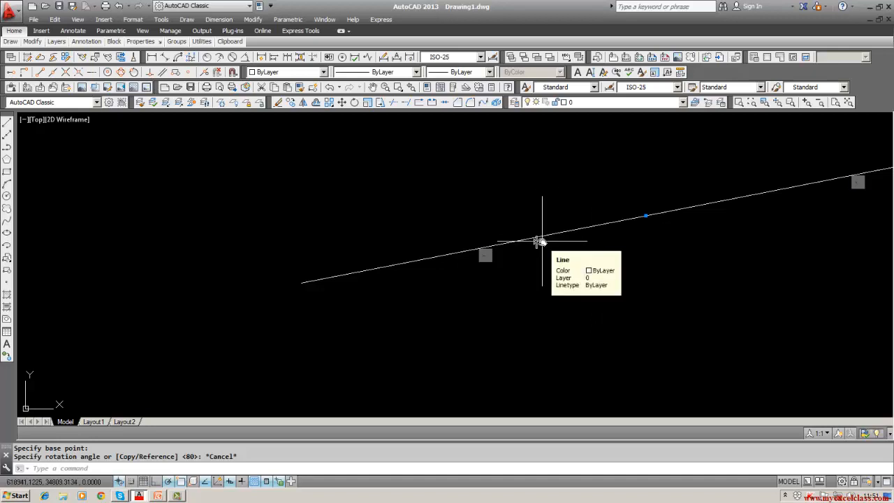
Step: Delete the Collinear constraint between the two lines, keeping their Coincident constraint
right_click(487, 263)
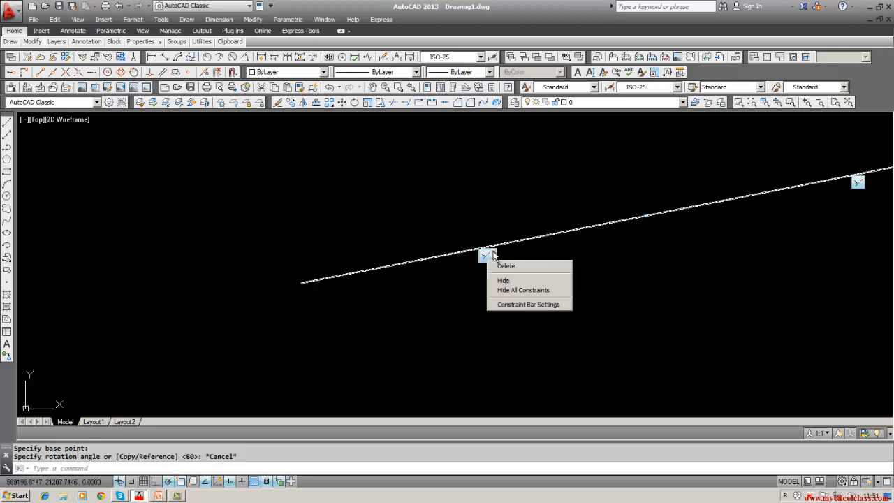
left_click(504, 265)
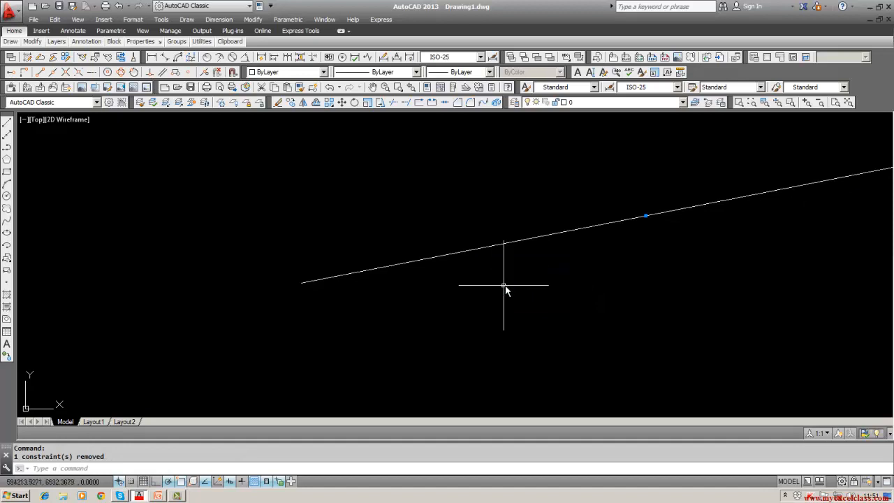
middle_click_drag(503, 286, 407, 288)
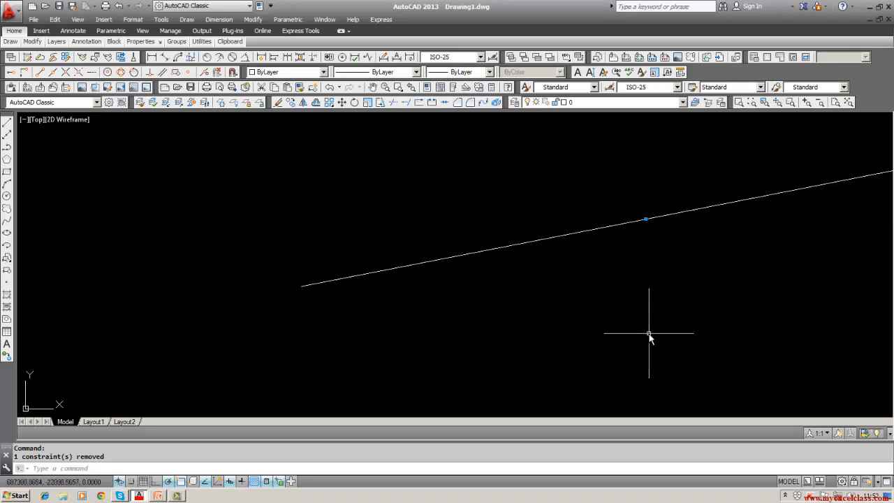
left_click(287, 19)
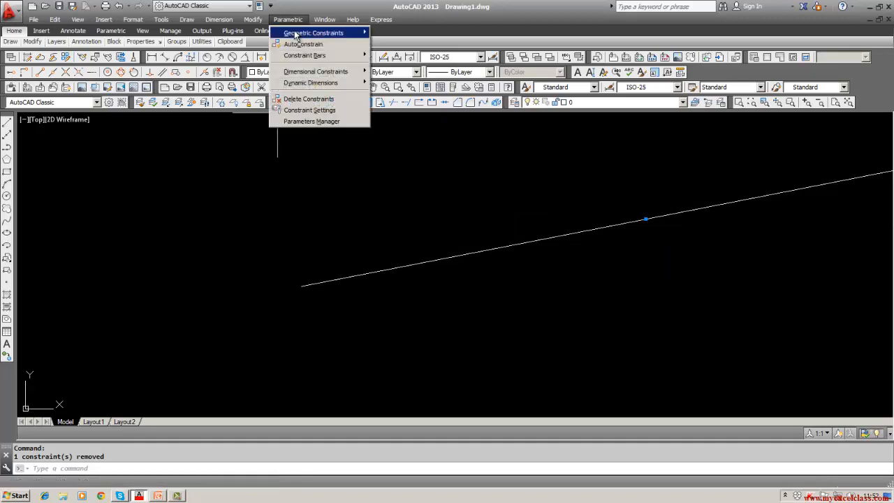
mouse_move(350, 35)
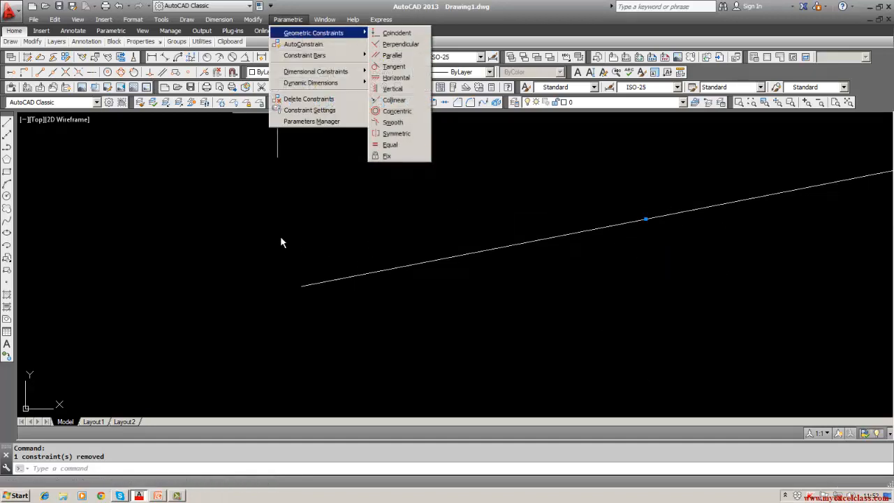
key("Escape")
key("Escape")
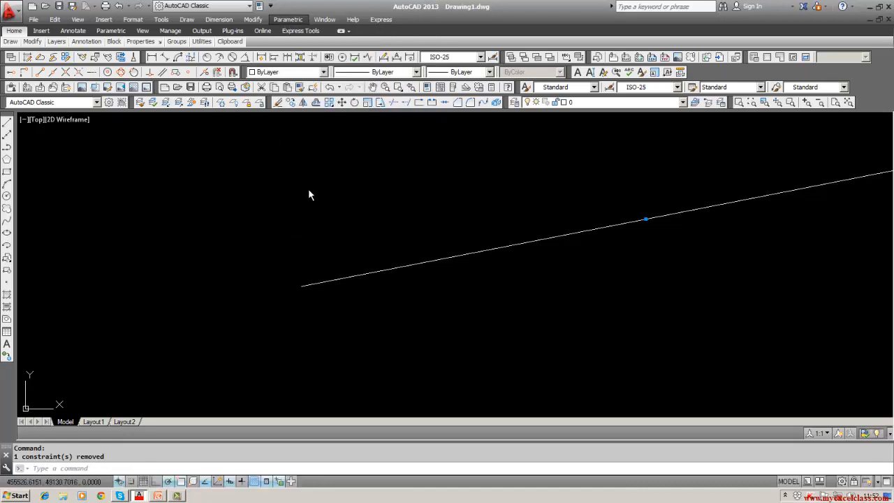
Step: Rotate the left line counterclockwise about its free left endpoint to a steep upward slope
left_click(355, 103)
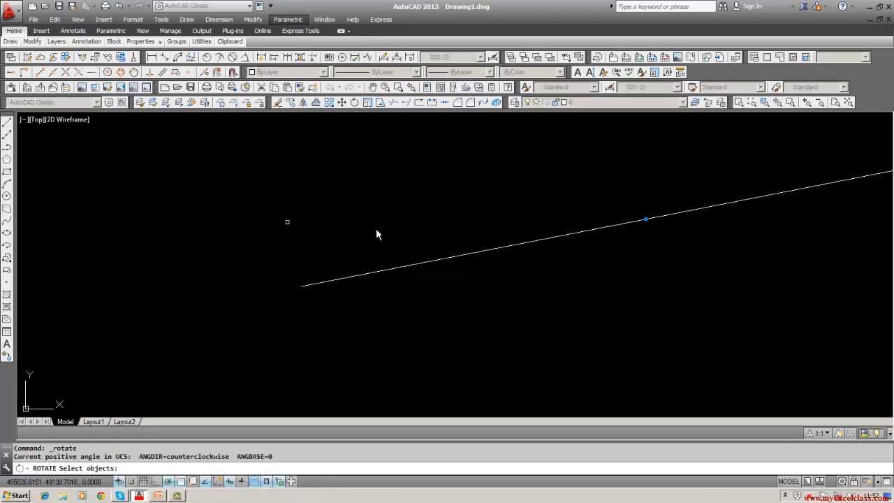
left_click(365, 275)
left_click(358, 282)
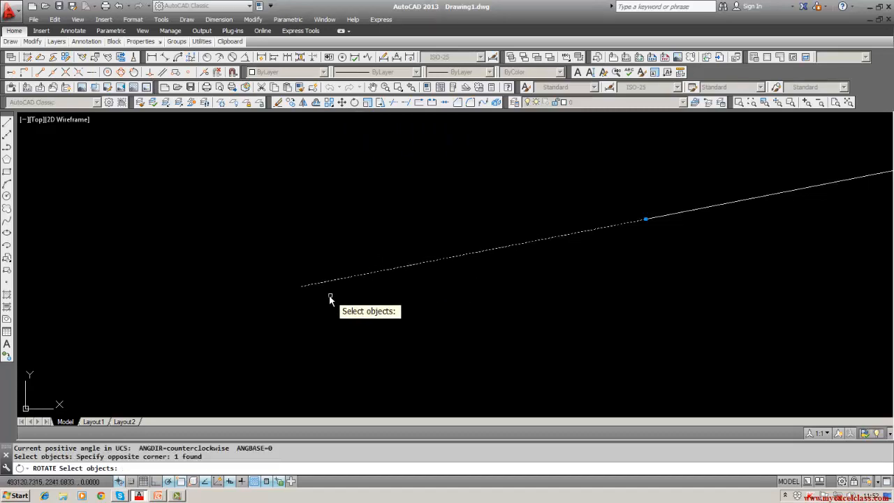
key("Return")
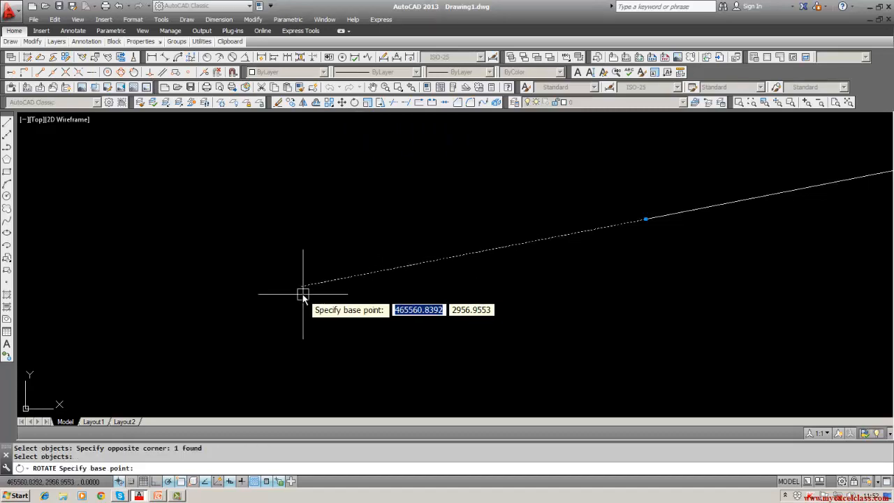
left_click(302, 285)
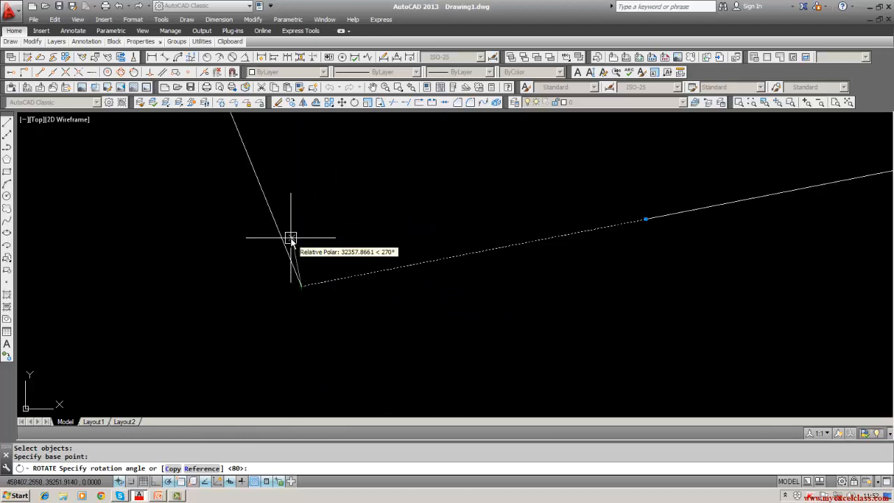
left_click(361, 225)
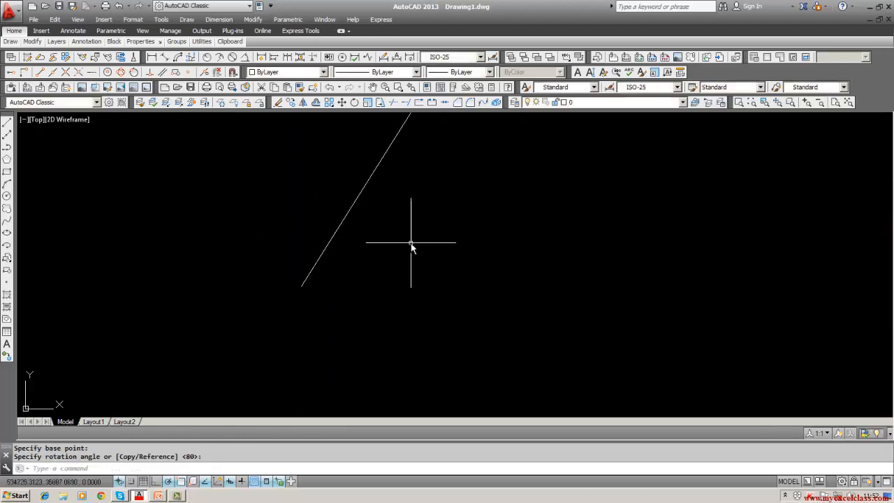
middle_click_drag(380, 242, 383, 346)
middle_click(384, 345)
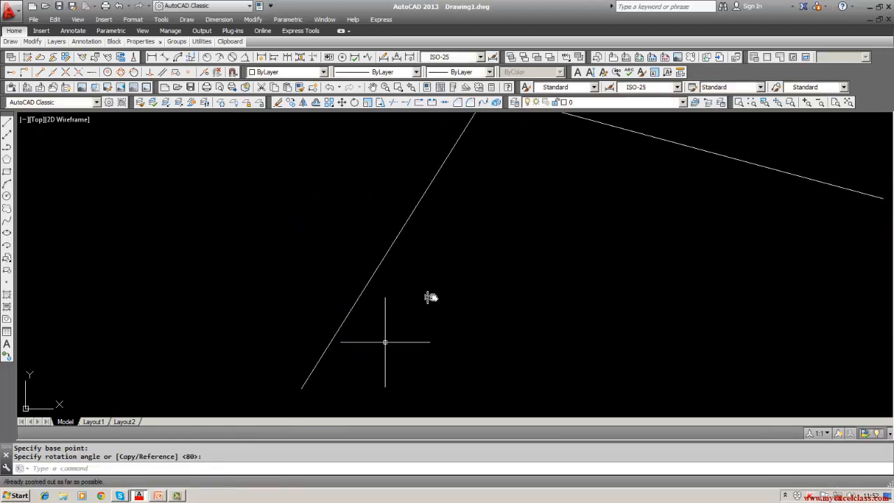
middle_click_drag(484, 304, 485, 413)
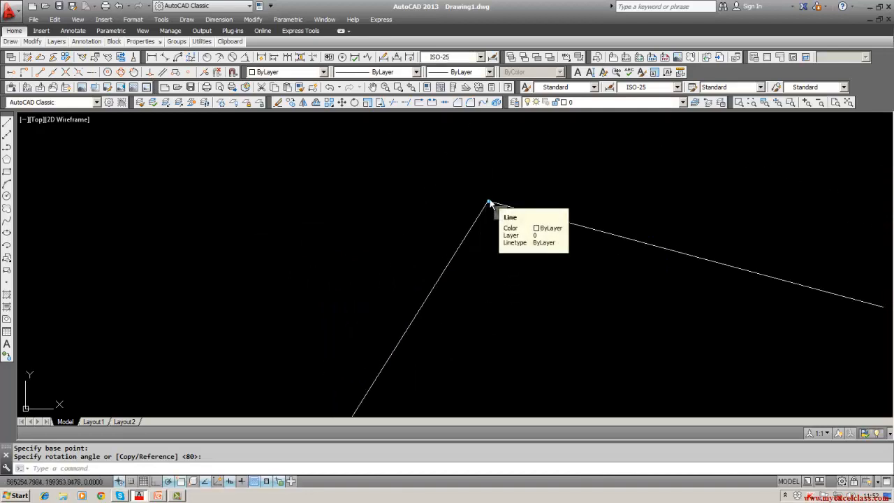
middle_click_drag(498, 335, 494, 283)
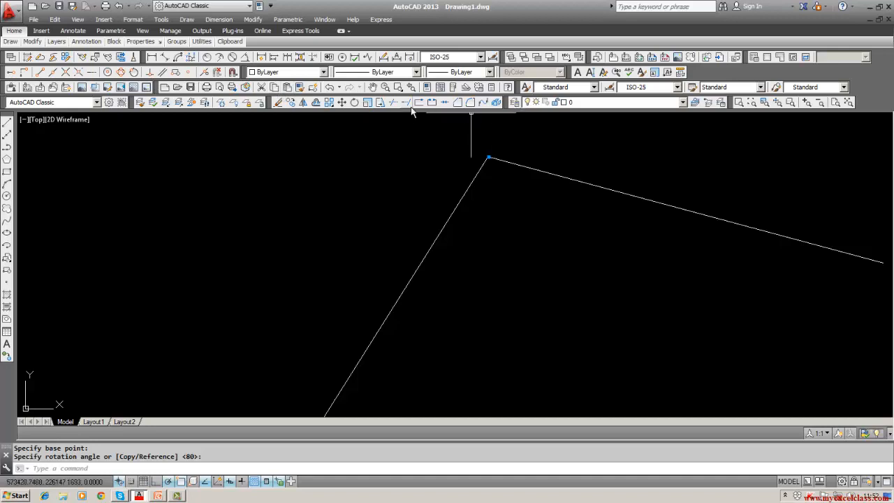
type("RO")
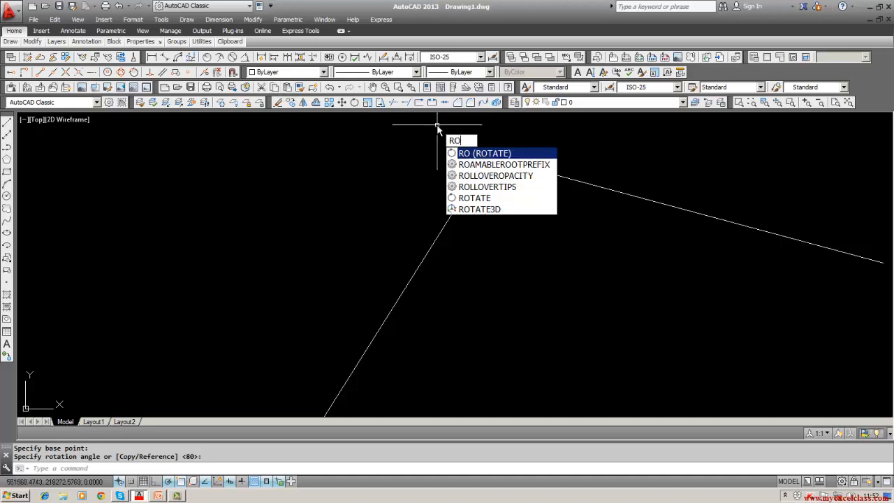
type("tate")
key("Return")
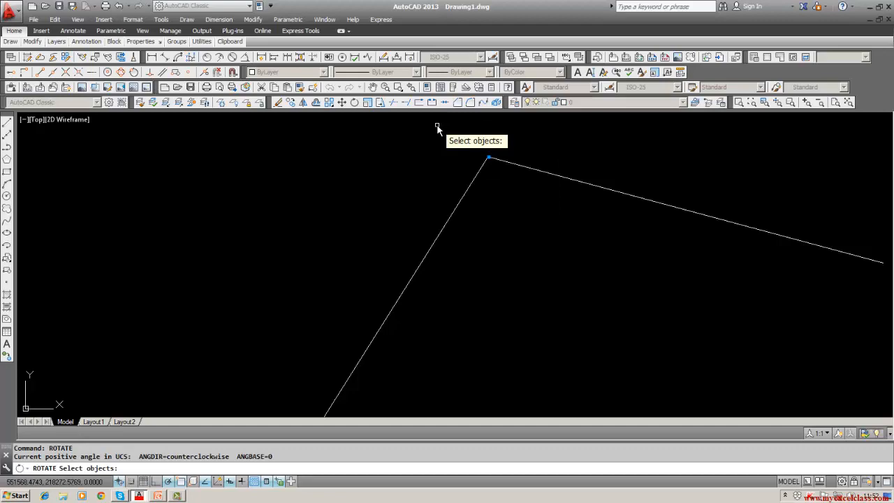
left_click(482, 170)
key("Return")
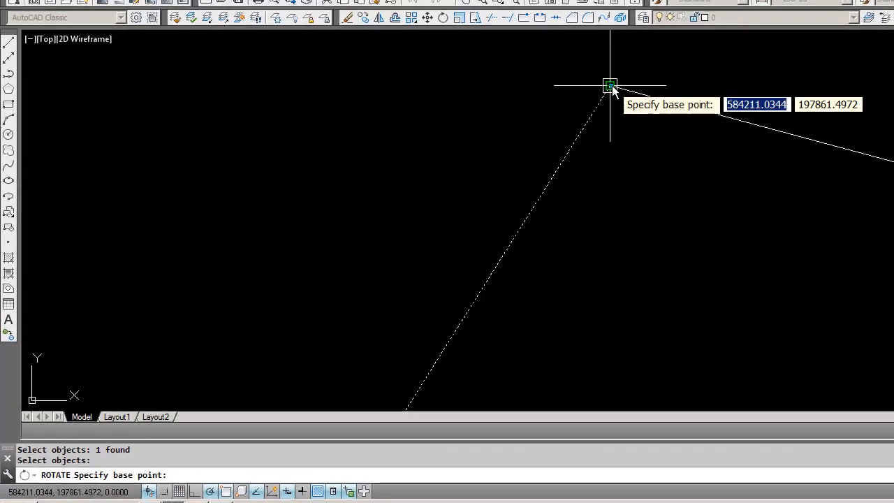
left_click(610, 85)
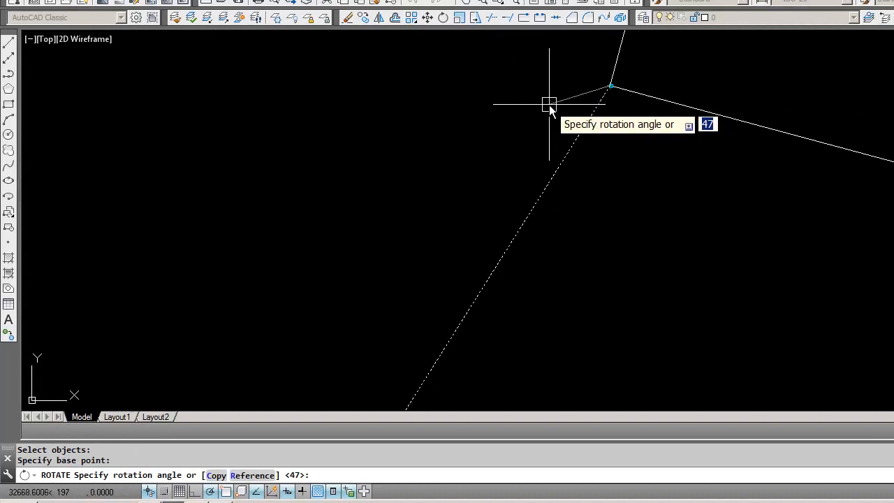
key("Escape")
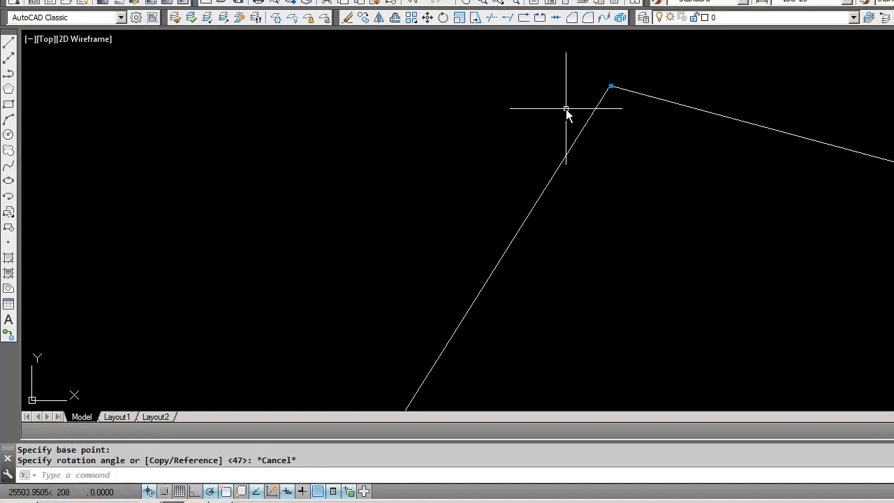
key("Escape")
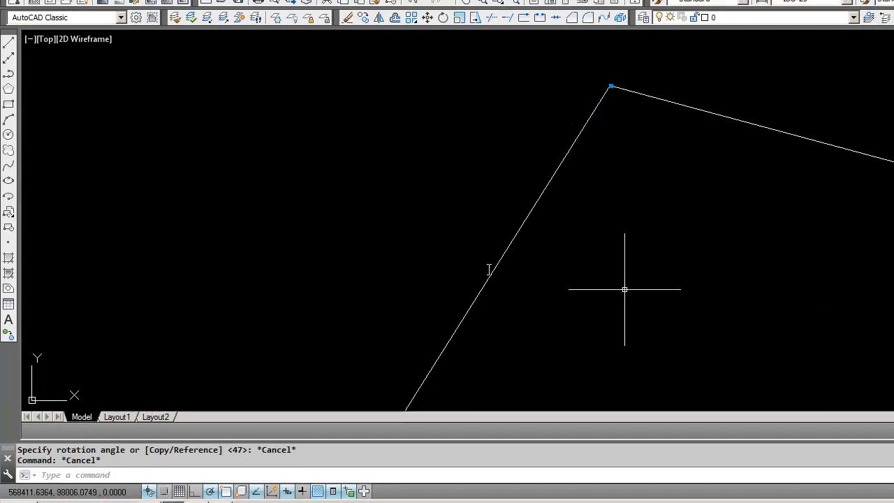
key("Escape")
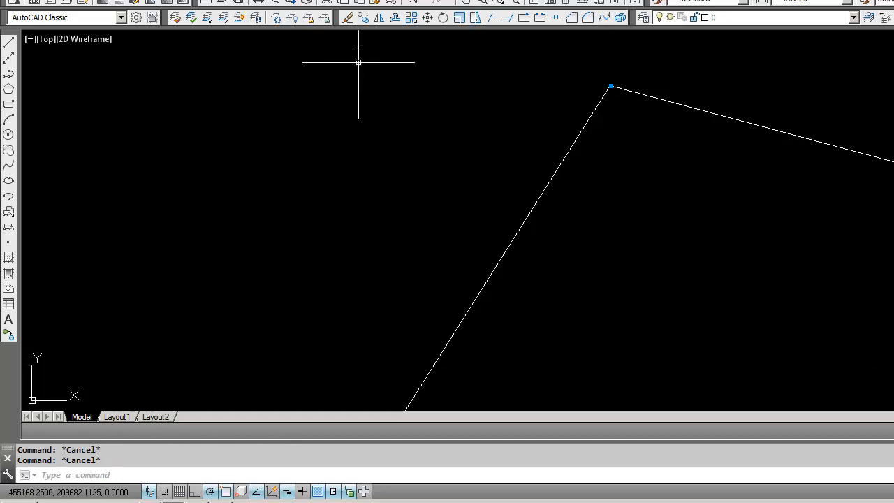
Step: Erase both lines that share the coincident endpoint
left_click(347, 18)
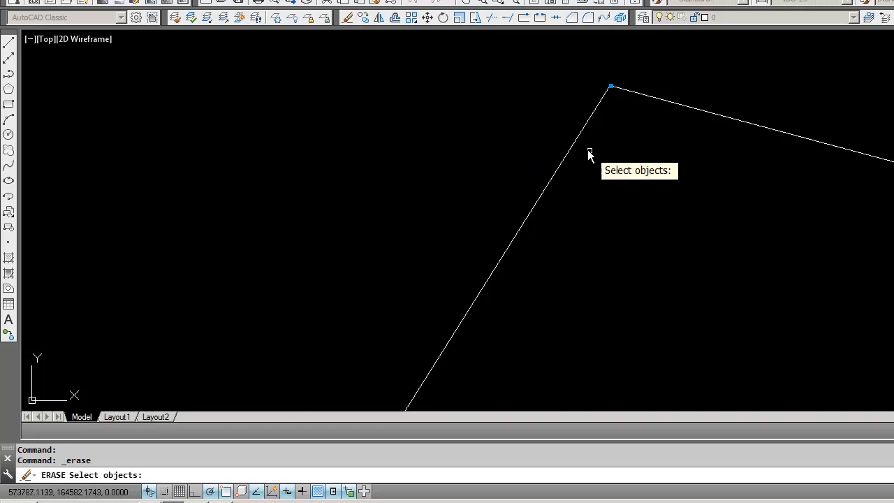
left_click(580, 132)
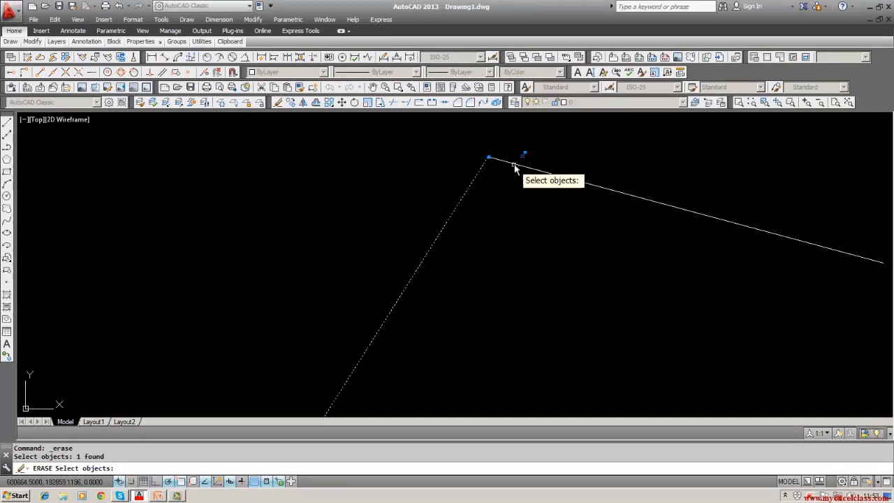
left_click(515, 166)
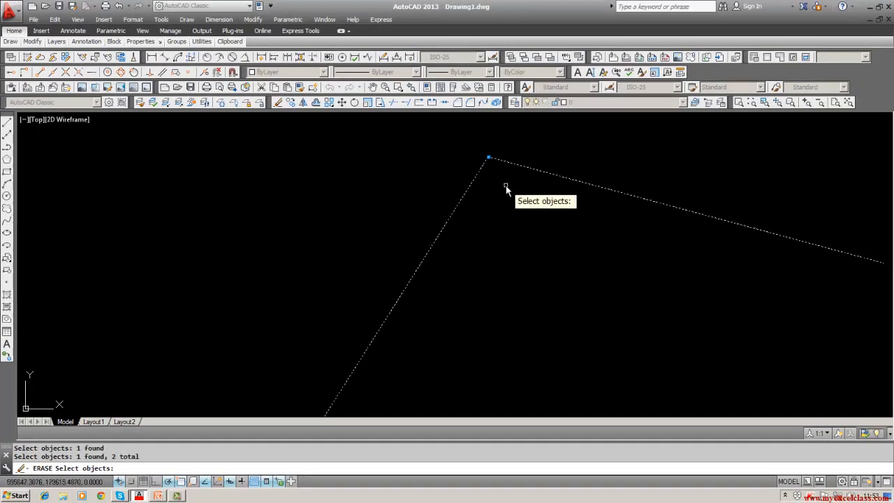
key("Return")
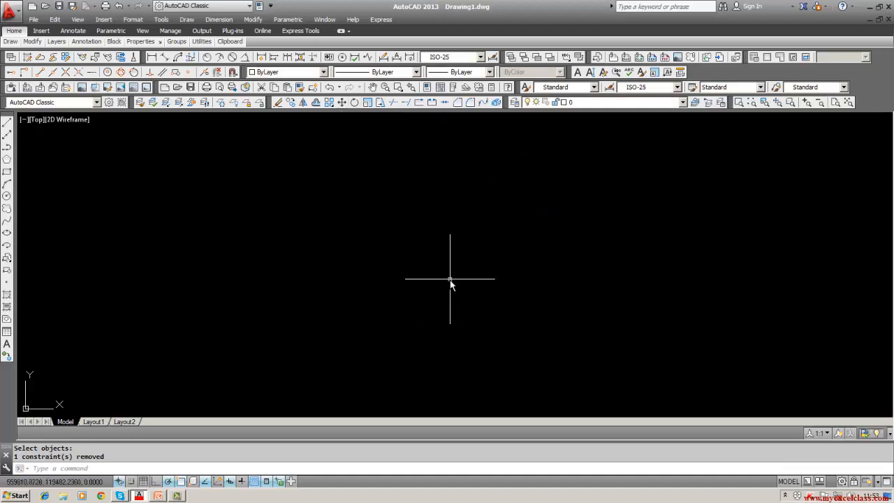
left_click(286, 20)
mouse_move(300, 32)
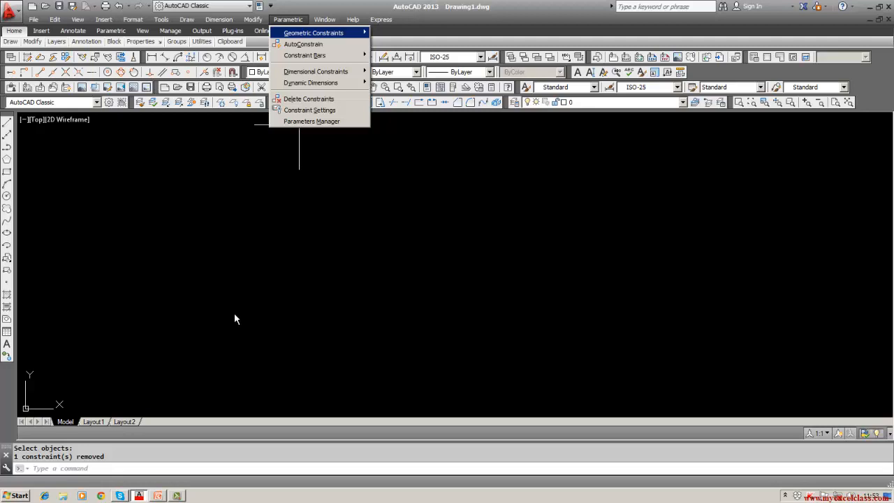
left_click(243, 290)
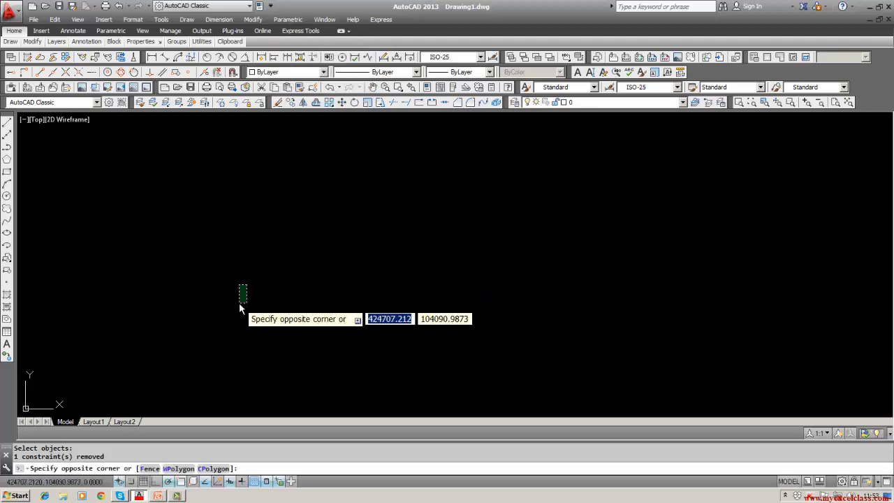
Step: Draw a circle by center and radius near the middle of the empty drawing area
left_click(7, 195)
left_click(380, 265)
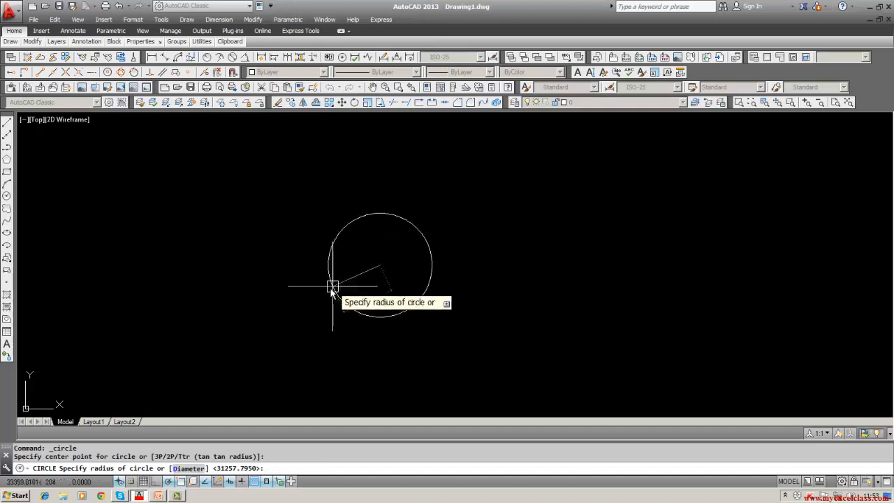
left_click(319, 299)
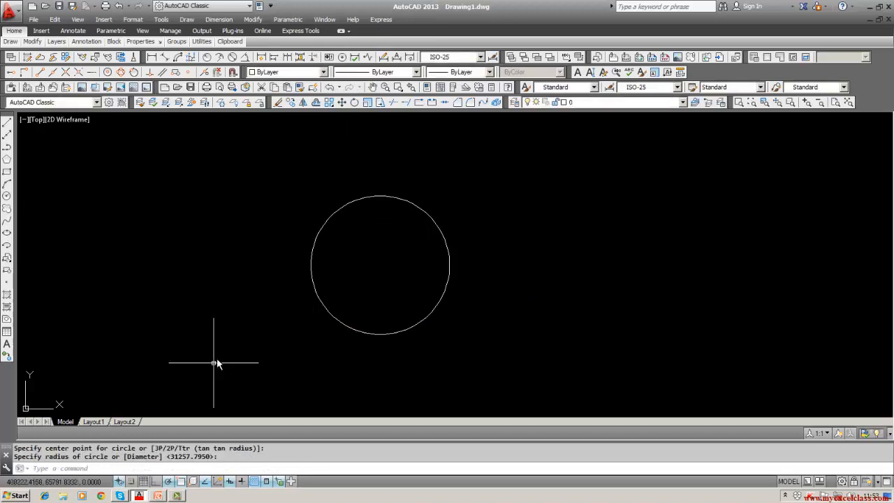
Step: Draw a single line about 111518 units long at 133° to the right of the circle
left_click(7, 124)
left_click(700, 288)
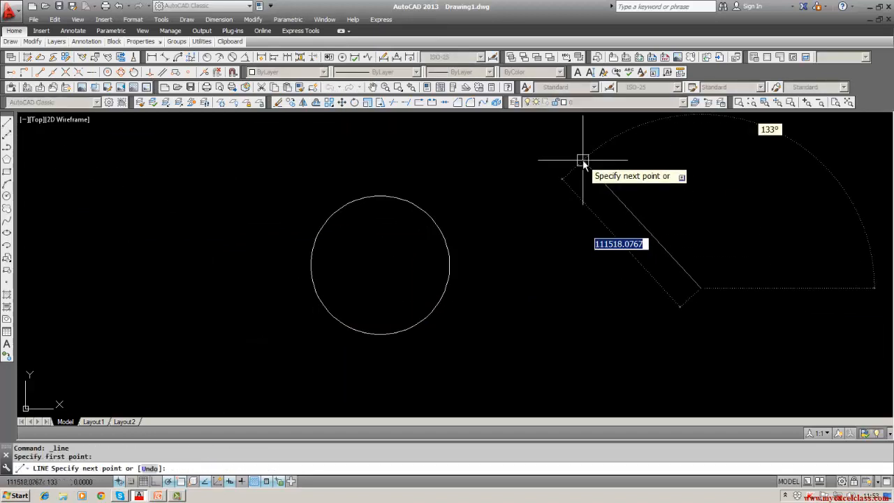
left_click(582, 160)
key("Escape")
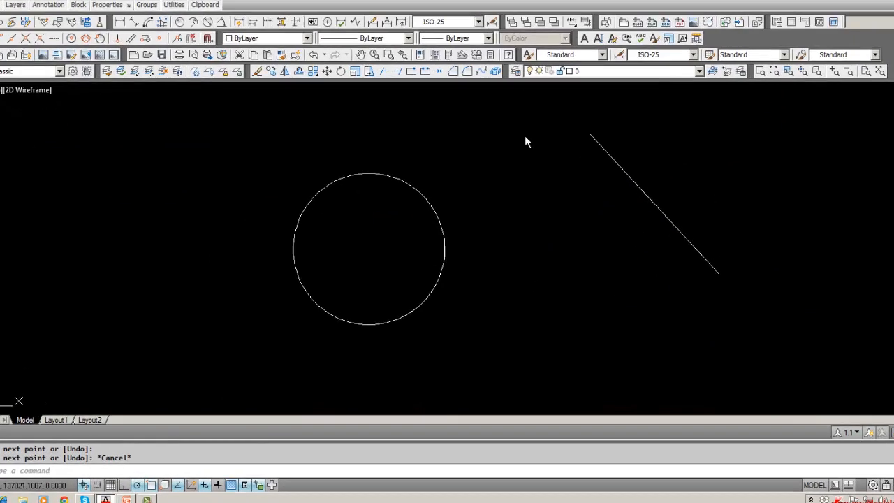
Step: Erase the steep line to the right of the circle
left_click(231, 30)
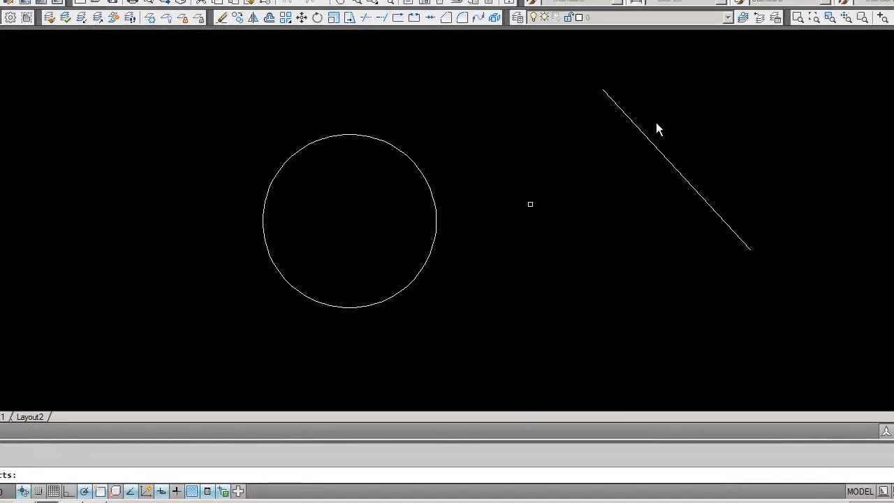
left_click(671, 164)
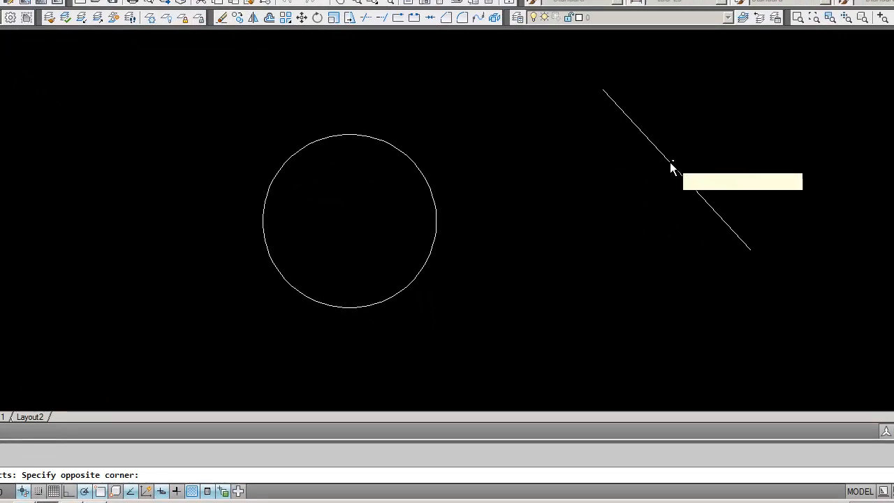
left_click(667, 164)
key("Return")
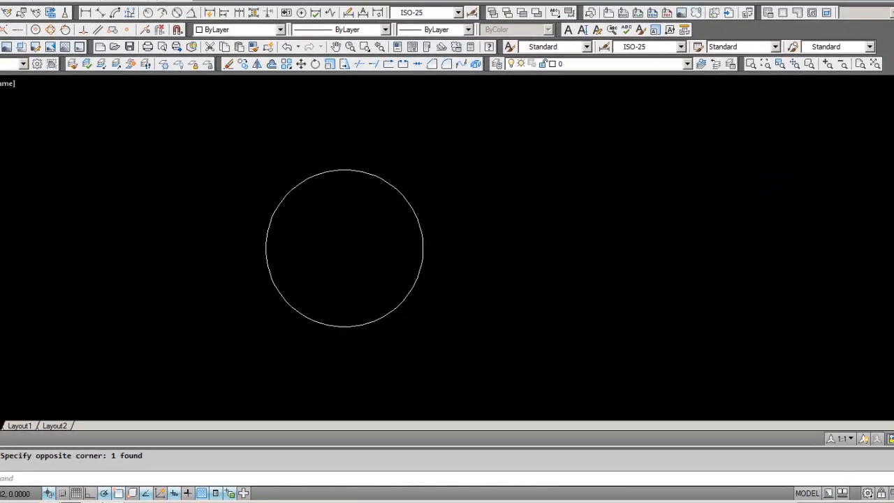
Step: Draw a gently rising line above and to the right of the circle, without touching it
left_click(0, 198)
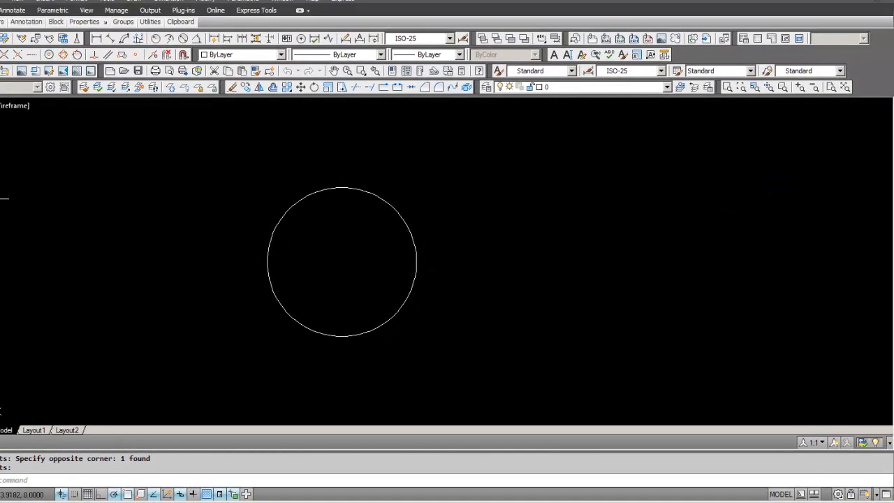
left_click(482, 158)
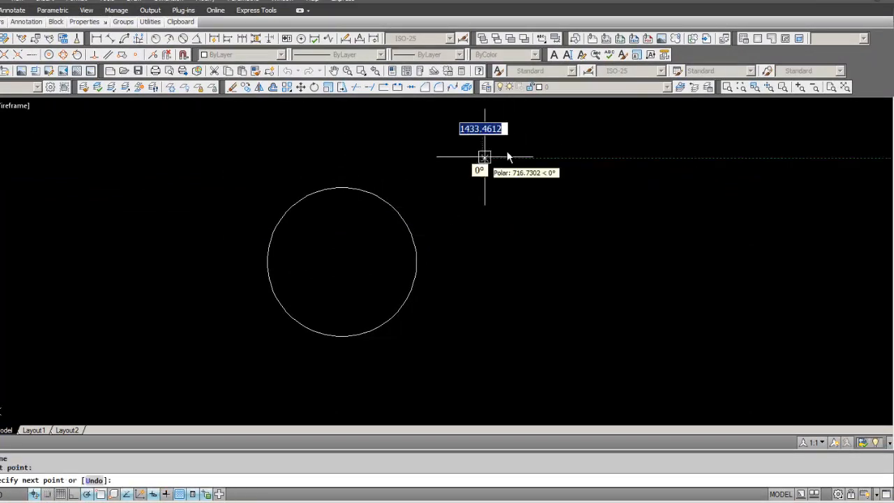
left_click(645, 112)
key("Escape")
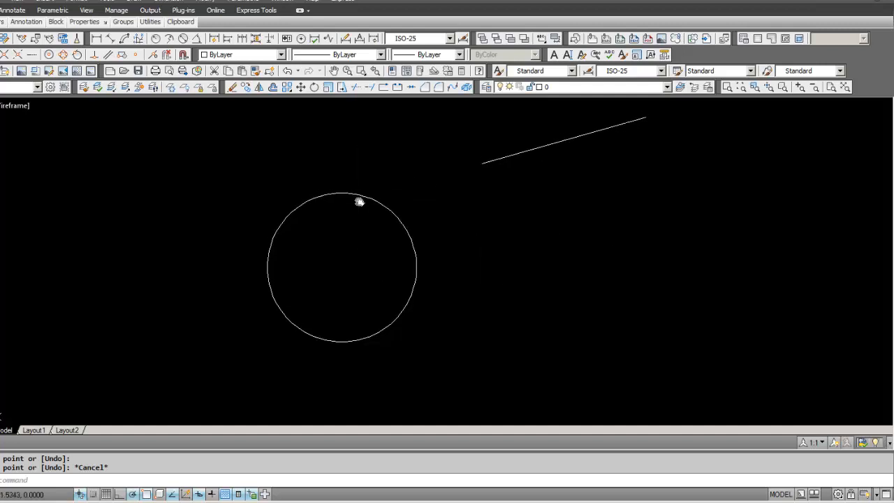
Step: Apply a Tangent constraint between the circle and the sloped line, selecting the circle first
left_click(244, 1)
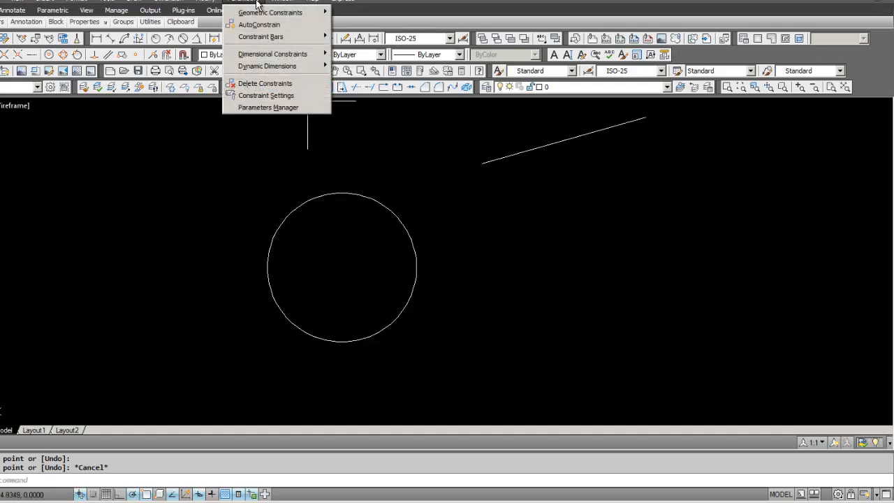
mouse_move(318, 13)
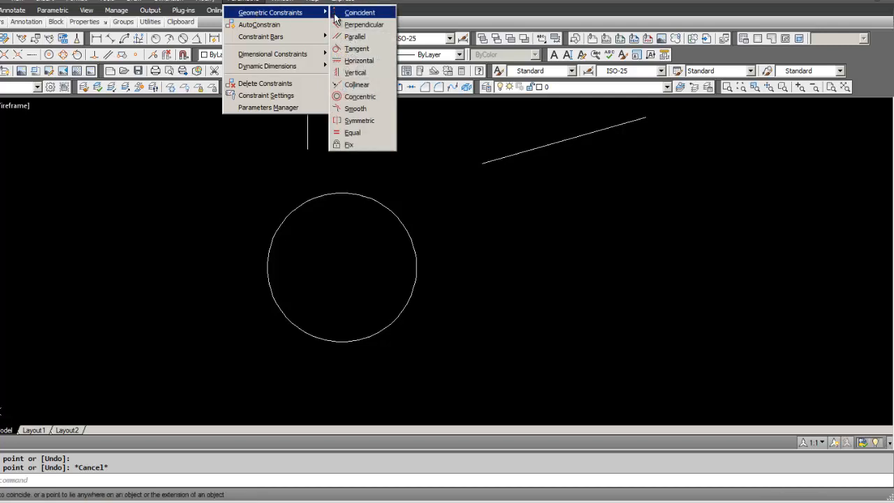
left_click(357, 48)
left_click(361, 196)
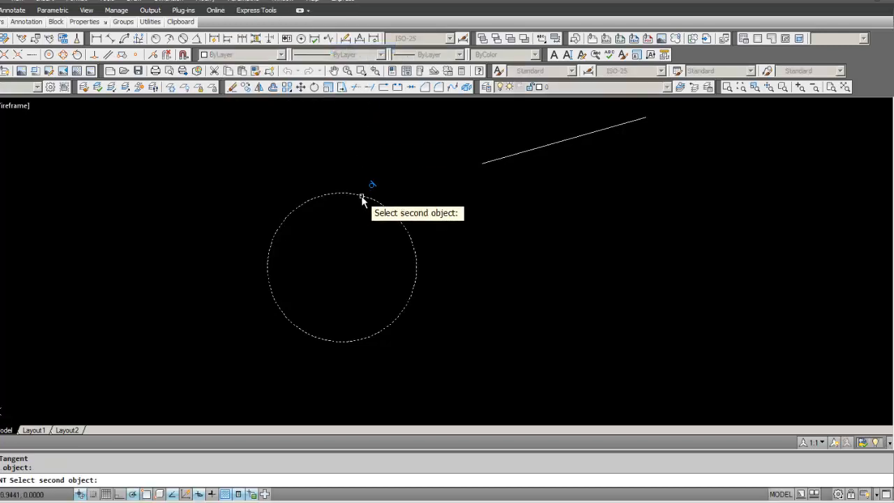
left_click(497, 161)
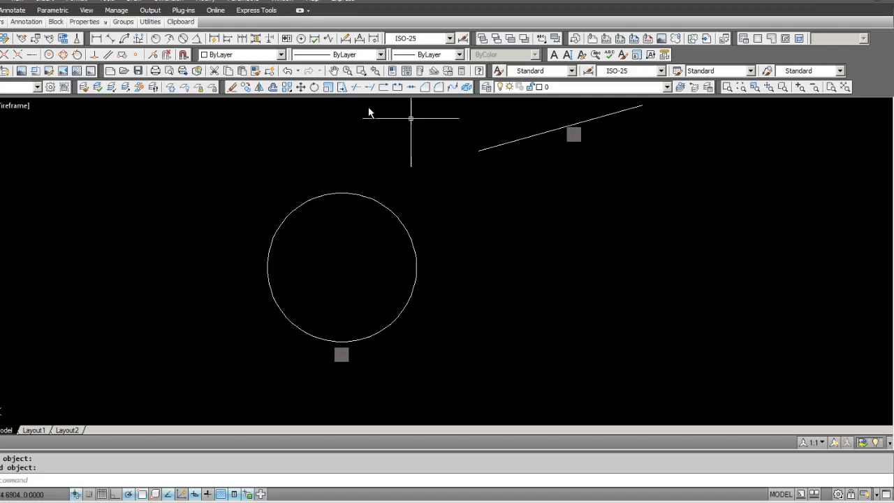
Step: Try to apply a Coincident constraint between the line's lower-left endpoint and the circle
left_click(245, 3)
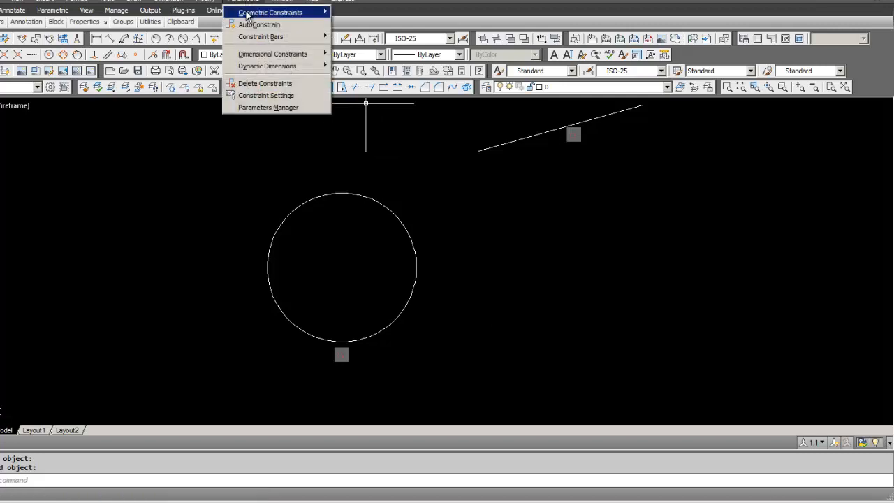
mouse_move(272, 13)
left_click(351, 14)
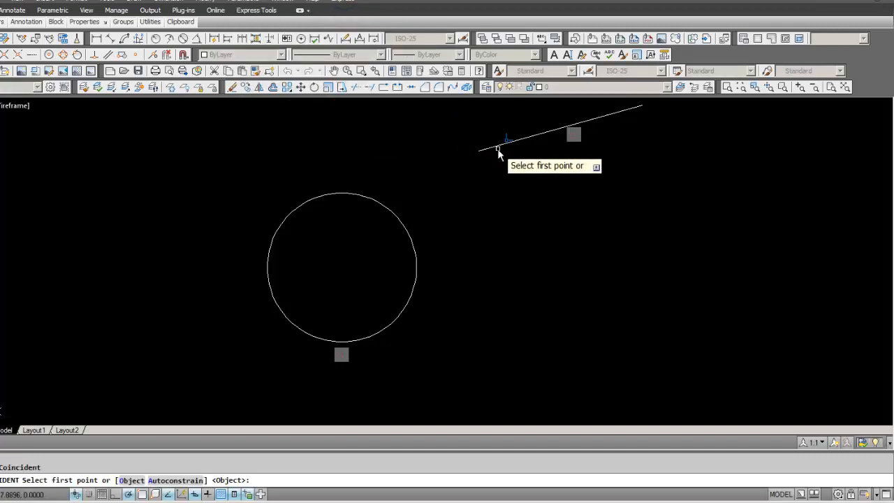
left_click(479, 151)
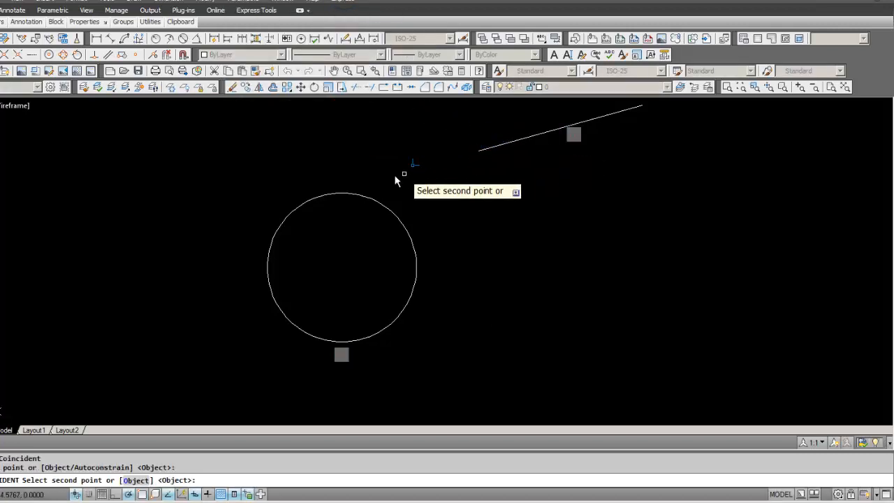
left_click(322, 196)
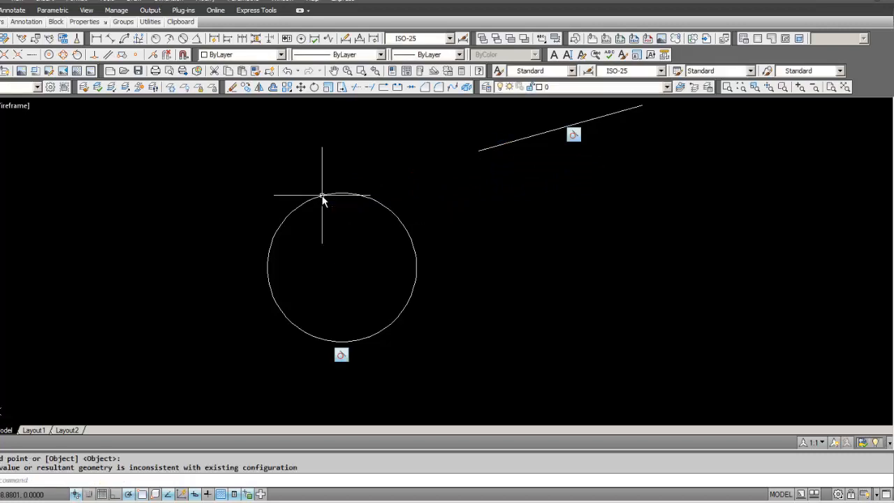
left_click(499, 149)
left_click(413, 172)
key("Escape")
key("Escape")
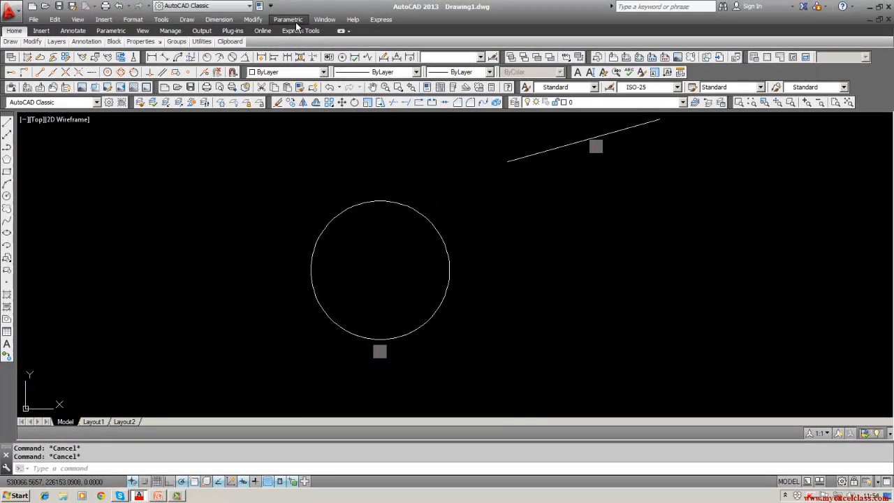
left_click(299, 23)
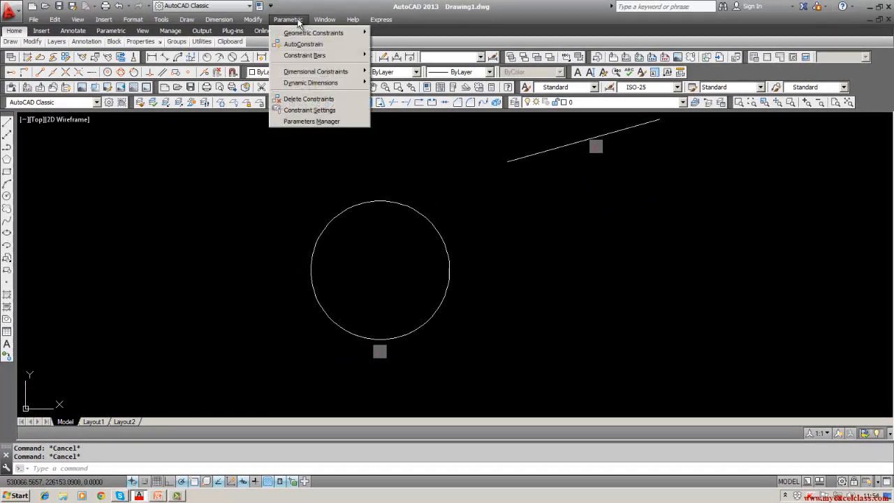
left_click(351, 224)
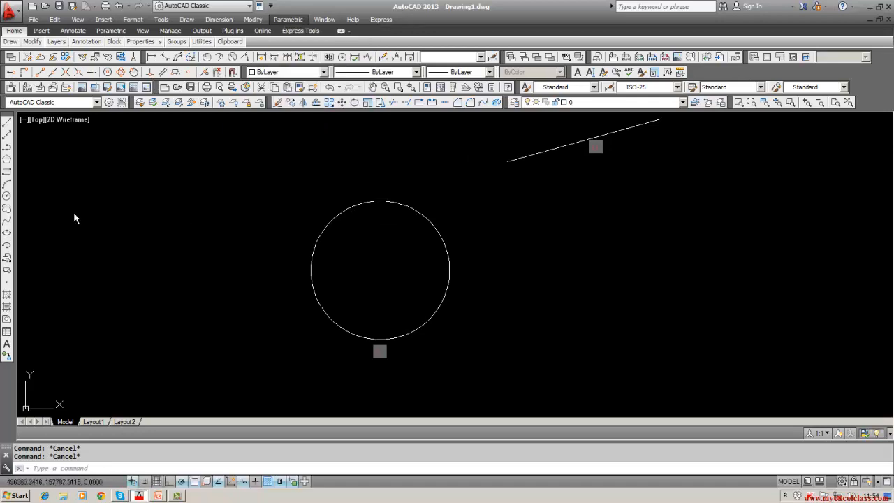
left_click(7, 124)
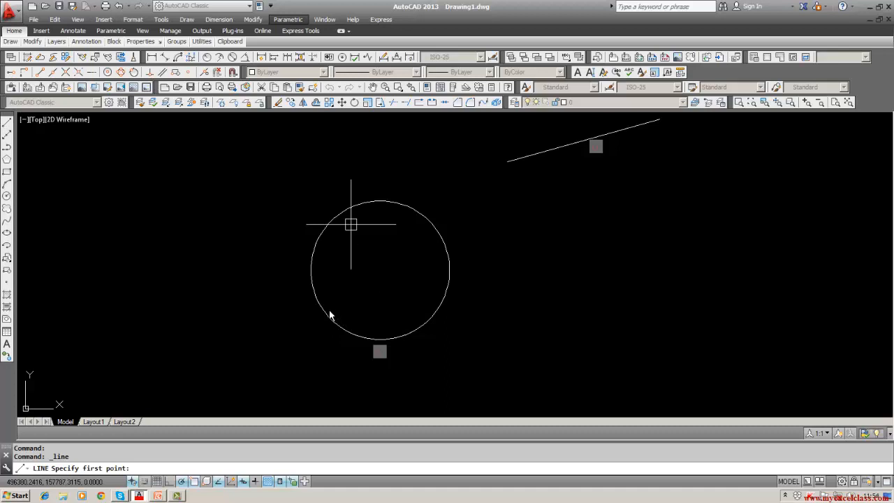
left_click(258, 323)
key("Escape")
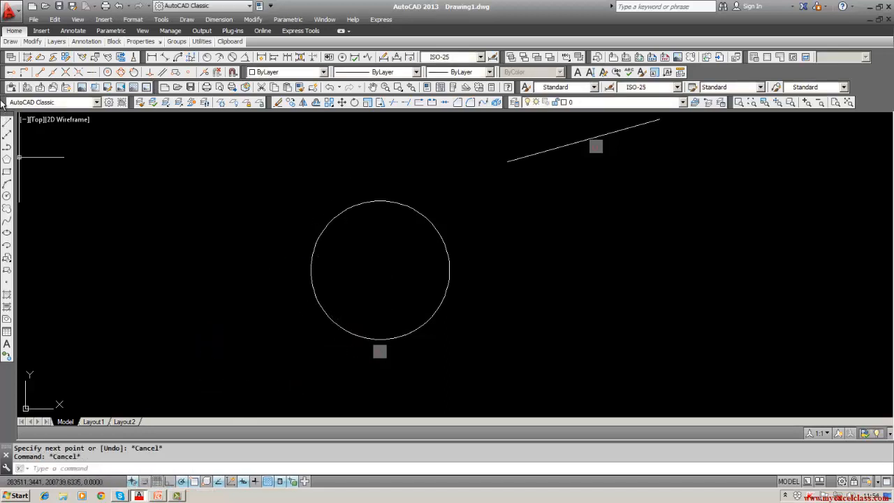
left_click(7, 124)
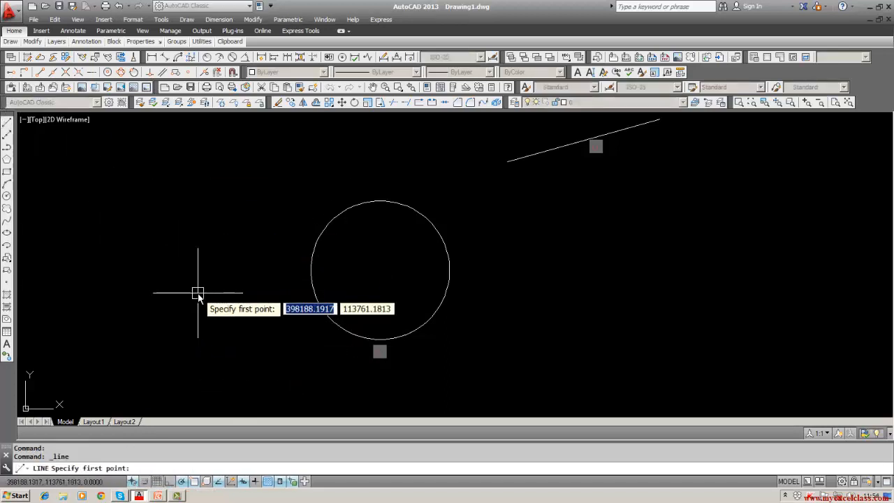
type("cen")
key("Return")
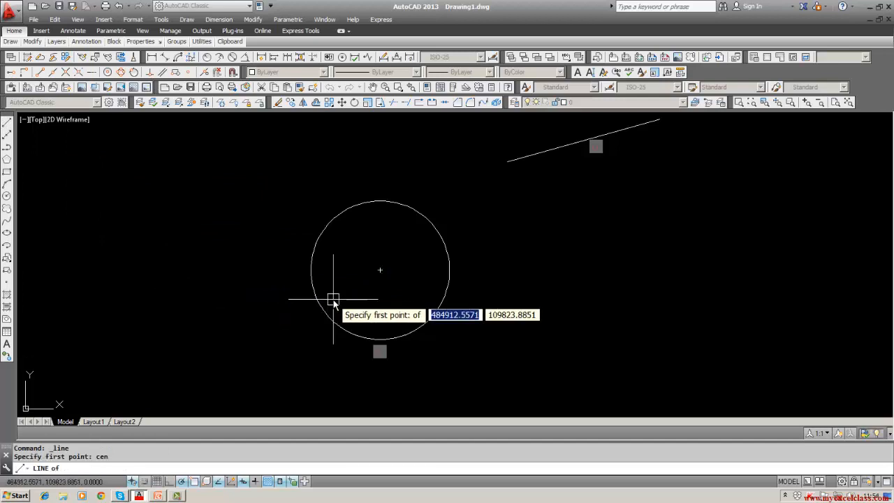
left_click(319, 299)
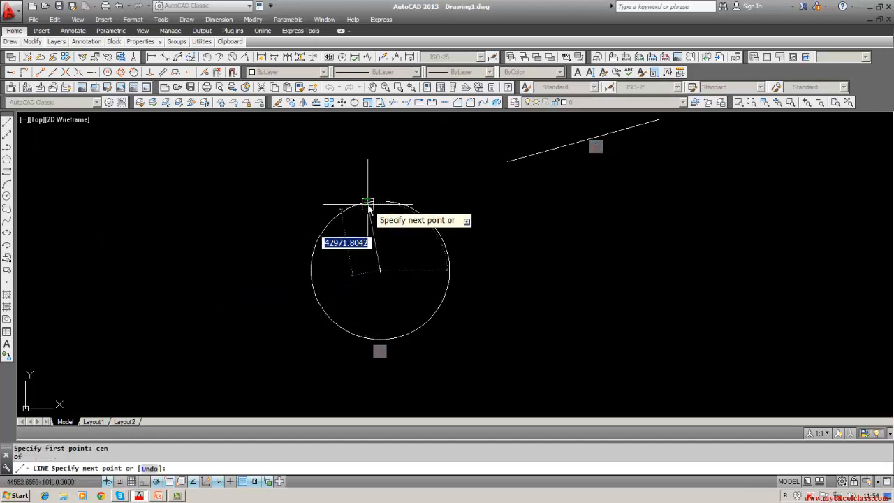
key("Escape")
key("Escape")
middle_click_drag(363, 250, 360, 262)
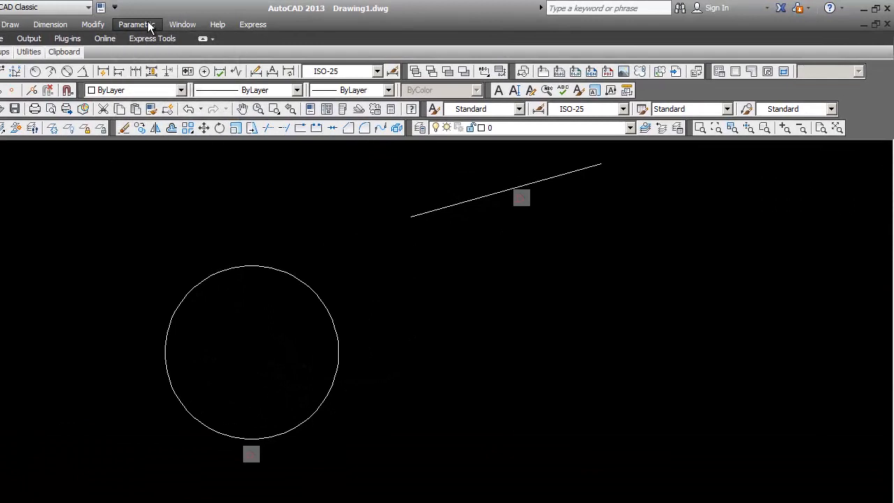
Step: Try to apply a Coincident constraint between the sloped line's lower-left endpoint and the top of the circle
left_click(148, 26)
mouse_move(224, 39)
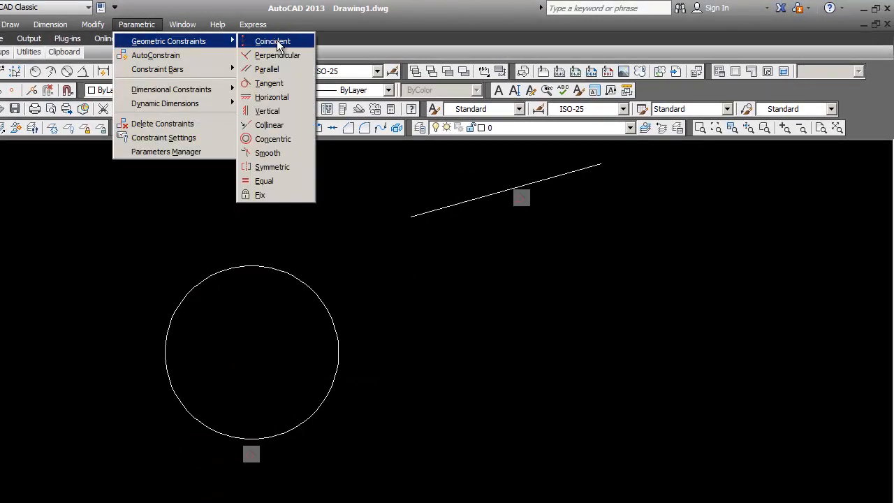
left_click(278, 41)
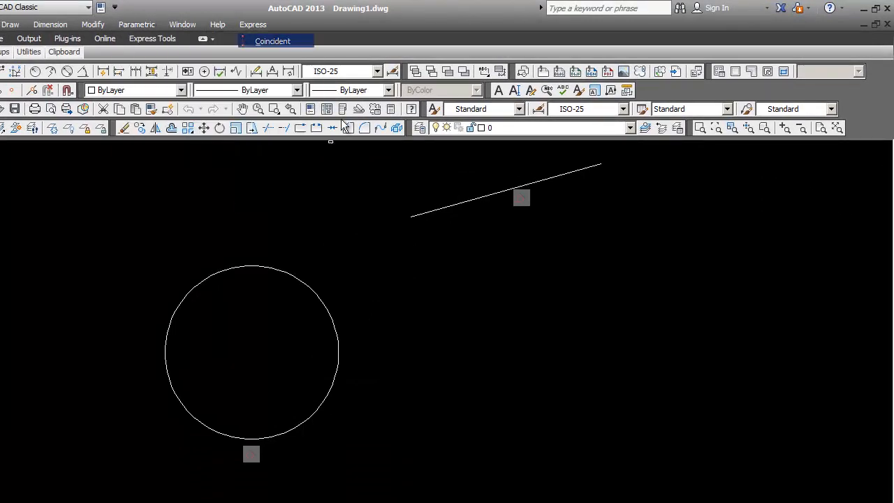
left_click(414, 217)
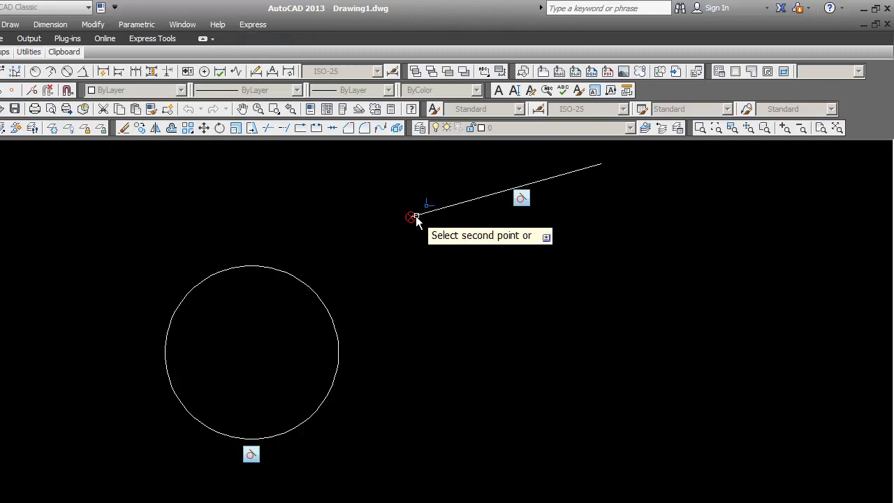
left_click(230, 270)
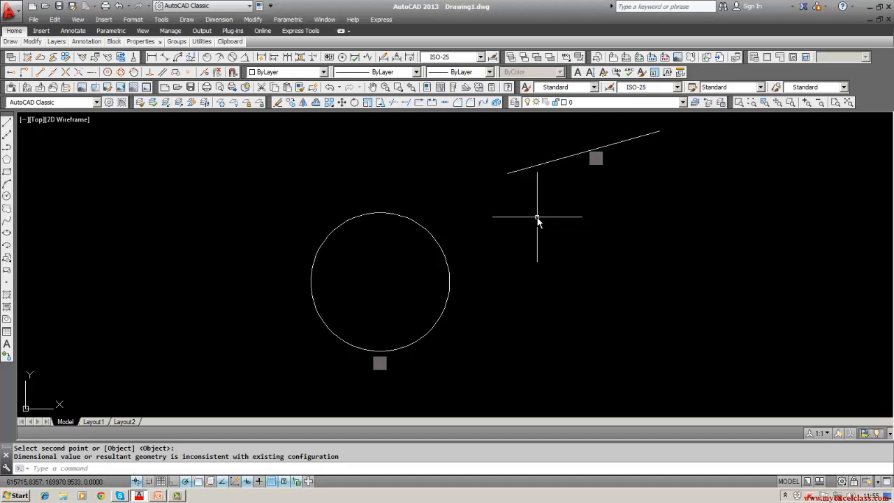
Step: Stretch the sloped line's lower-left endpoint down and left past the top of the circle, using its end grip
left_click(531, 167)
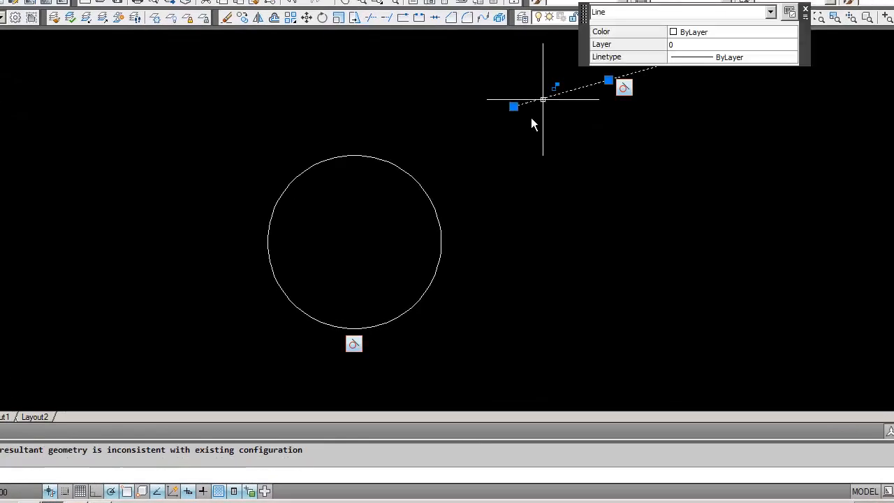
left_click(514, 106)
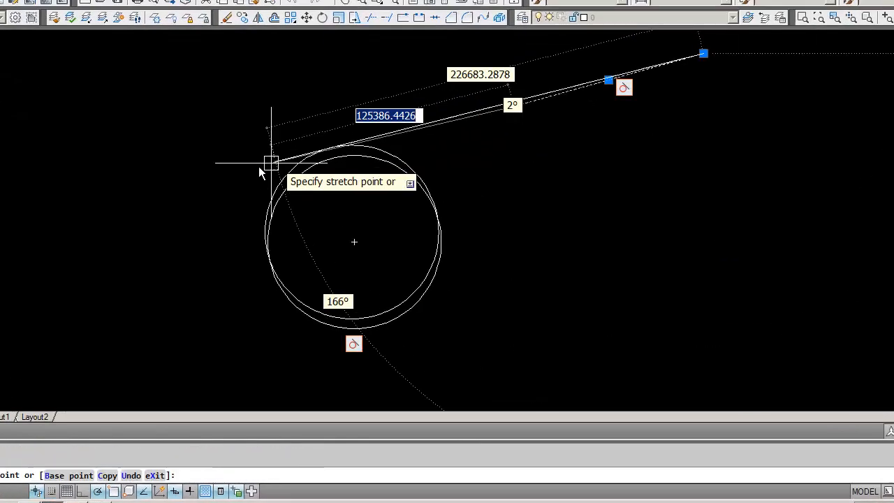
left_click(189, 194)
key("Escape")
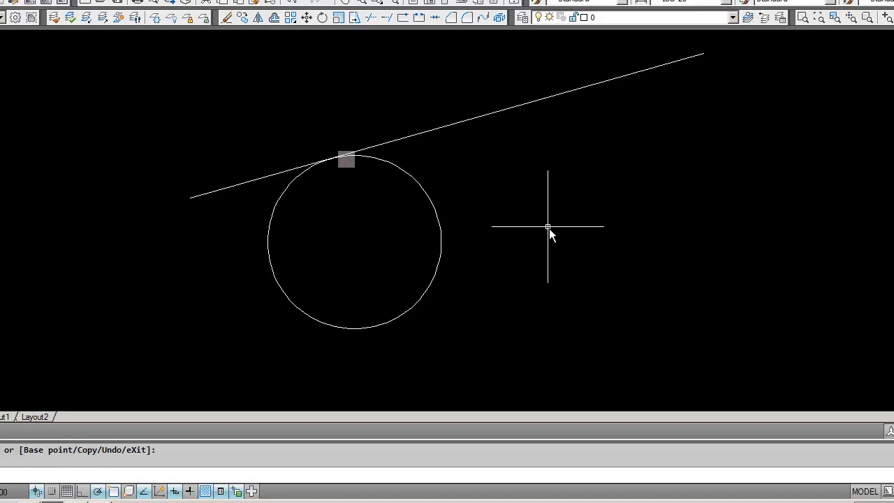
Step: Trim off the part of the line extending left beyond its tangent point, using the circle as the cutting edge
type("tr")
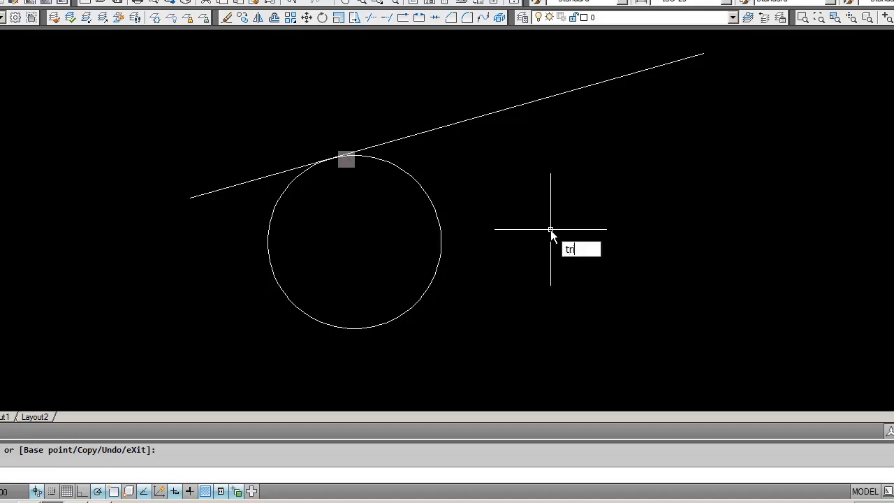
key("Return")
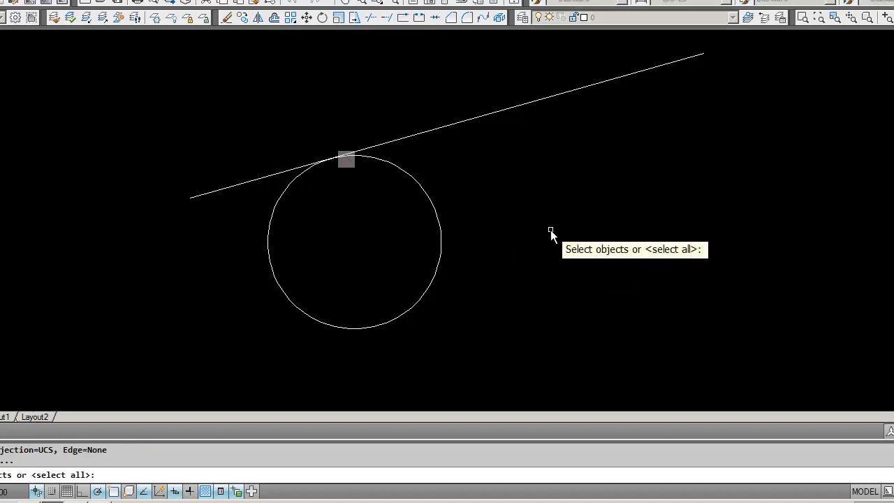
left_click(395, 166)
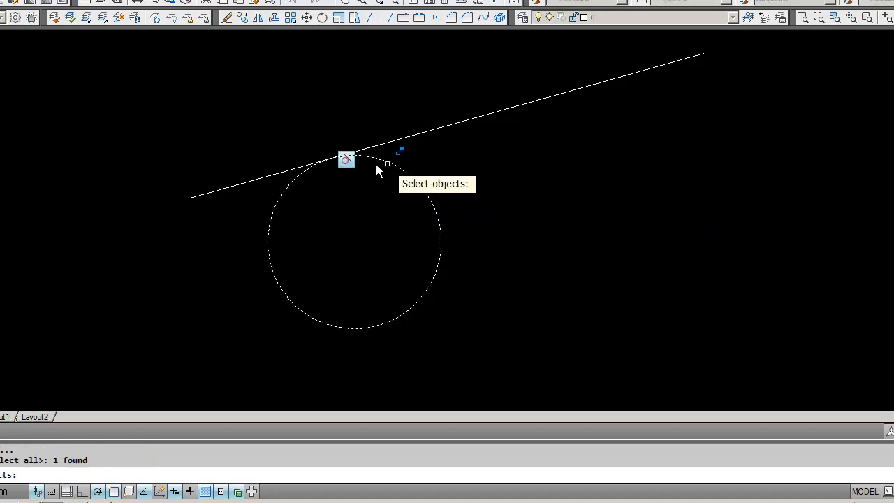
key("Return")
left_click(284, 175)
key("Escape")
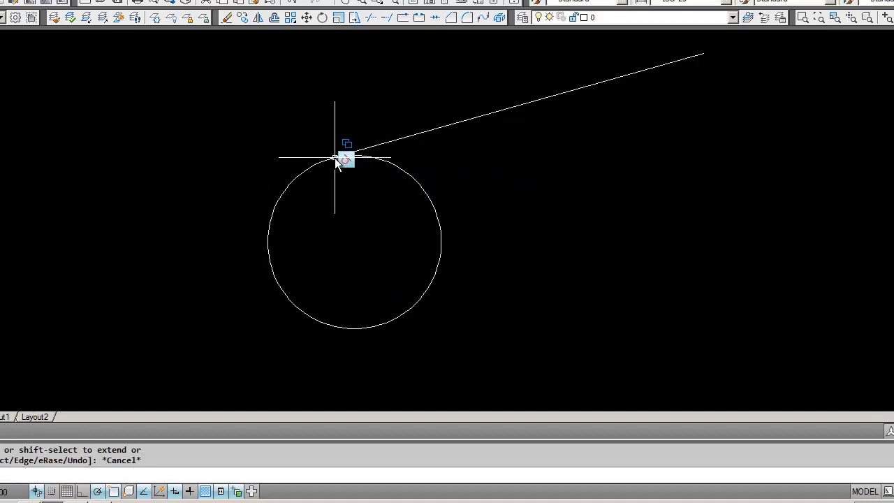
key("Escape")
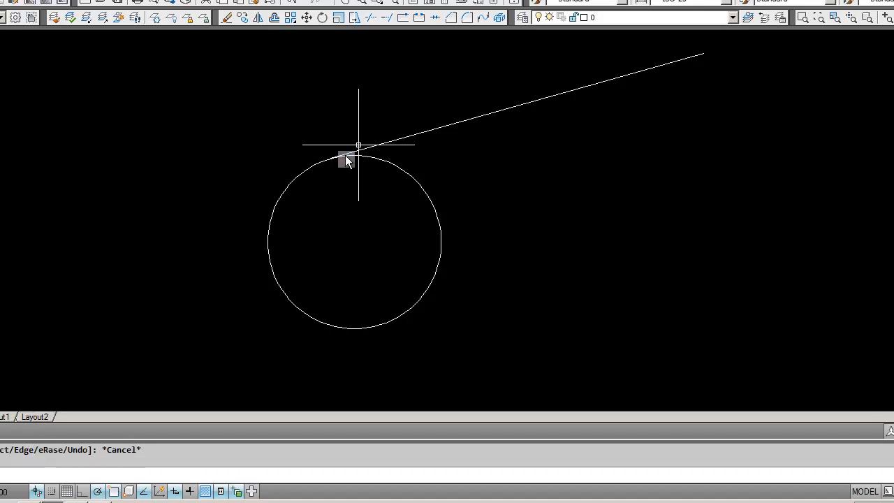
Step: Try to apply a Coincident constraint between the trimmed line's end at the tangent point and the circle
left_click(154, 3)
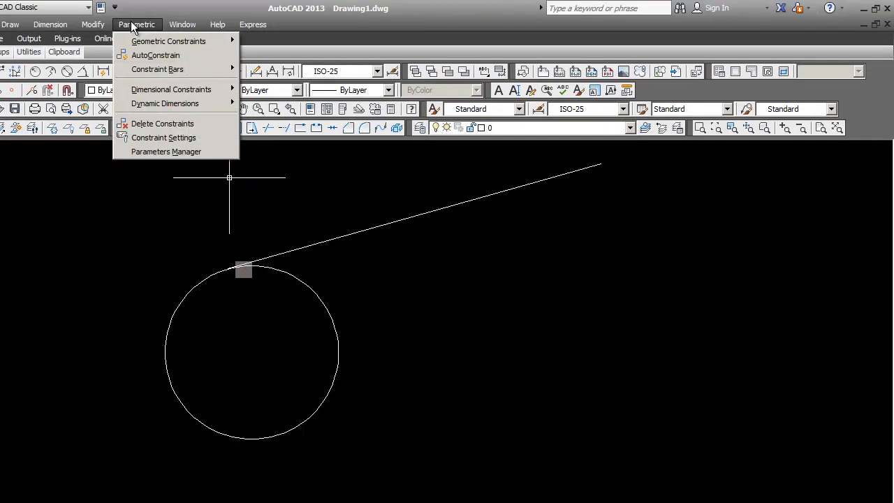
mouse_move(188, 20)
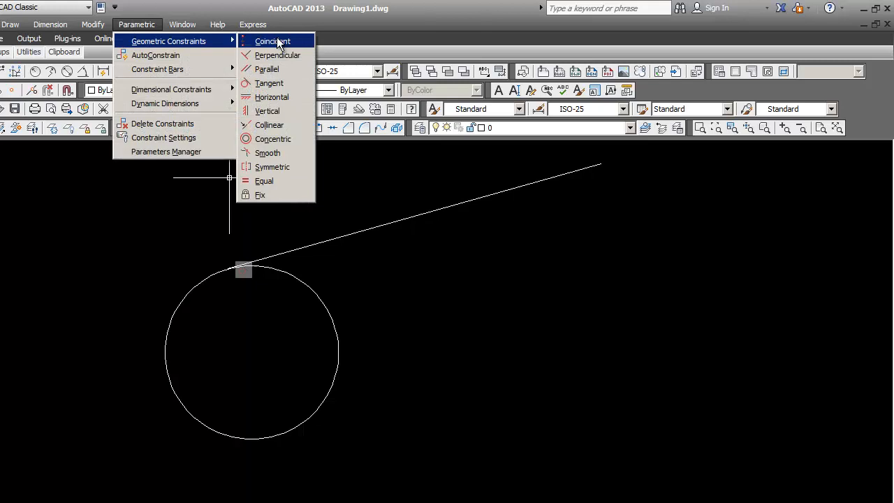
left_click(272, 42)
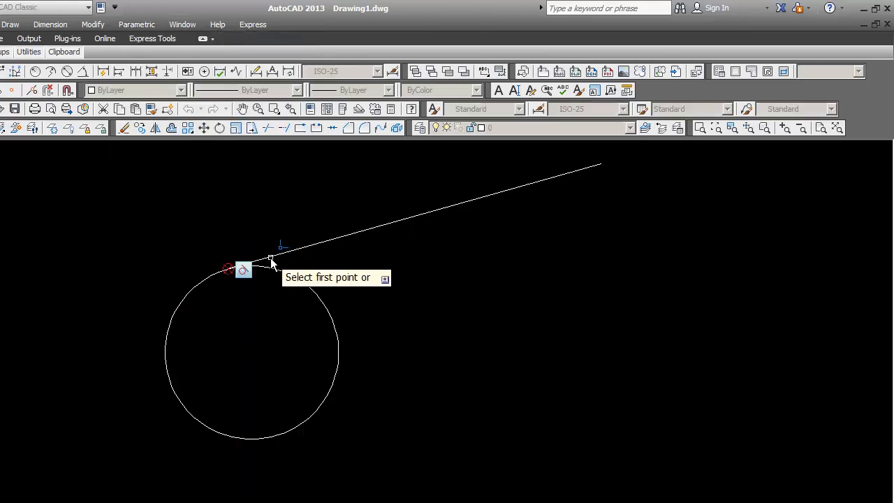
left_click(271, 259)
left_click(271, 272)
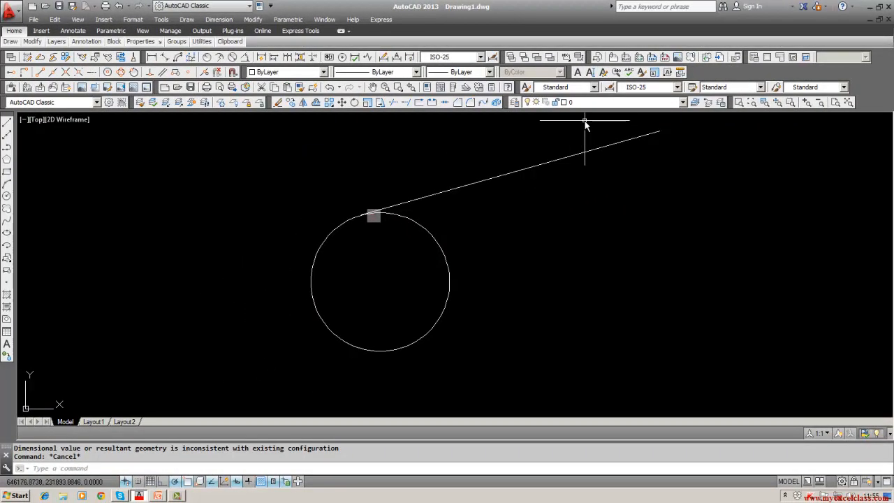
Step: Erase both the sloped line and the circle
left_click(279, 102)
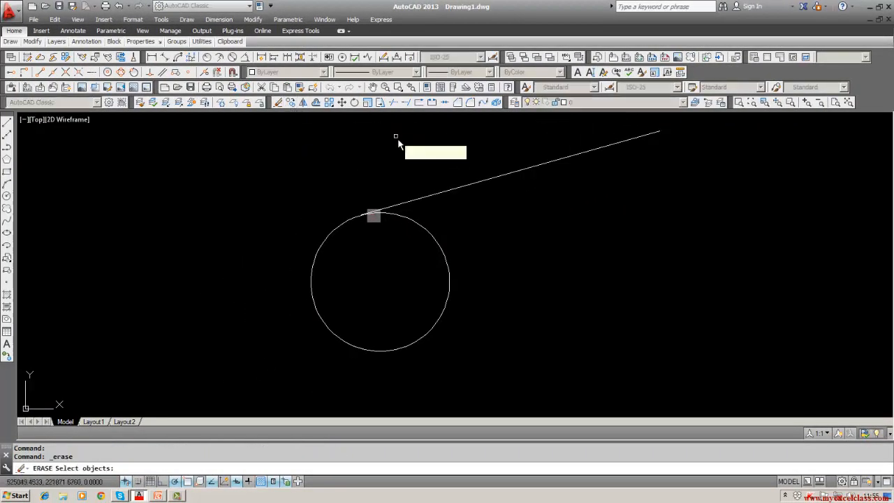
left_click(405, 200)
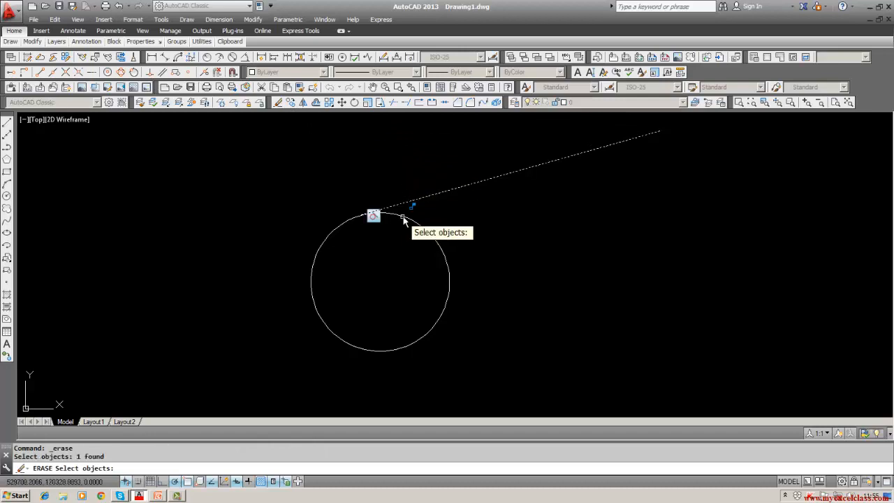
left_click(404, 218)
key("Return")
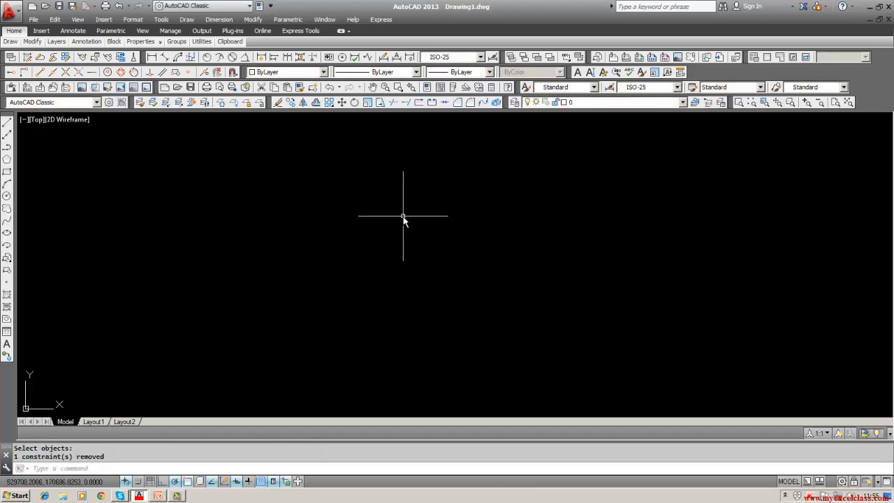
Step: Draw a new circle in the upper middle of the empty drawing area
left_click(7, 197)
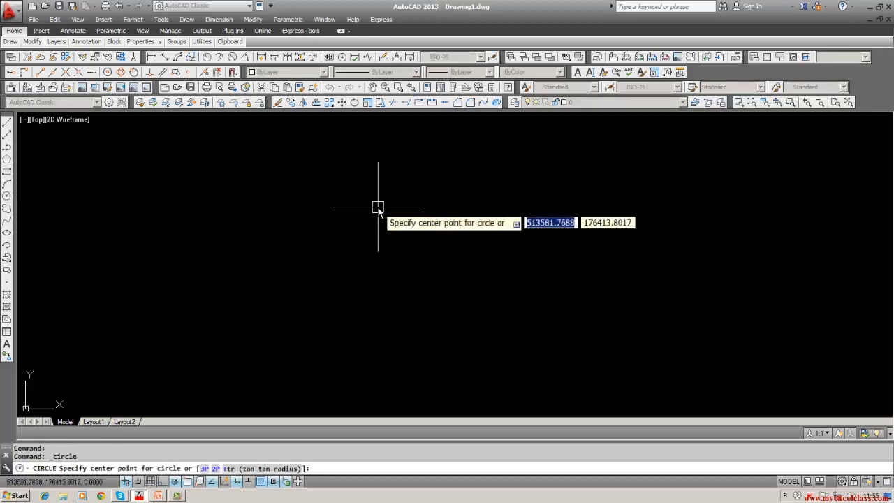
left_click(378, 207)
left_click(342, 258)
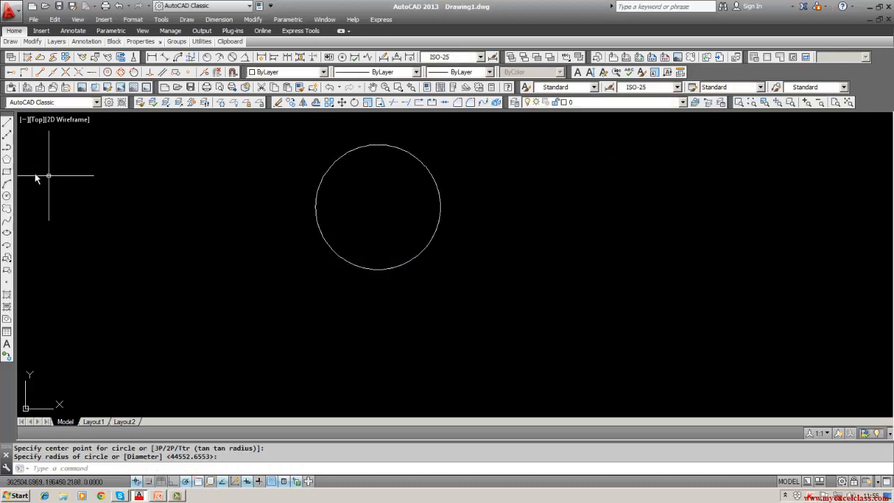
Step: Draw a gently falling line about 96252 units long at 347° from the circle's upper-right edge, and inspect the constraint marker at its start
left_click(7, 123)
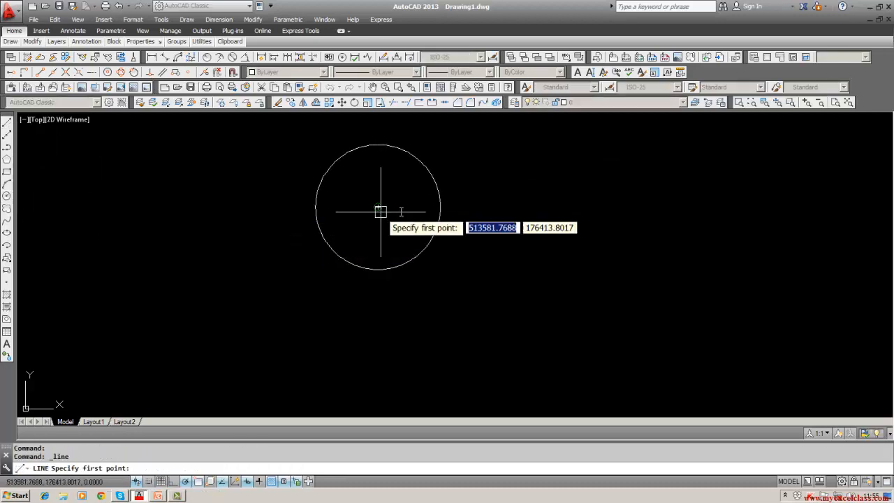
left_click(428, 170)
left_click(574, 202)
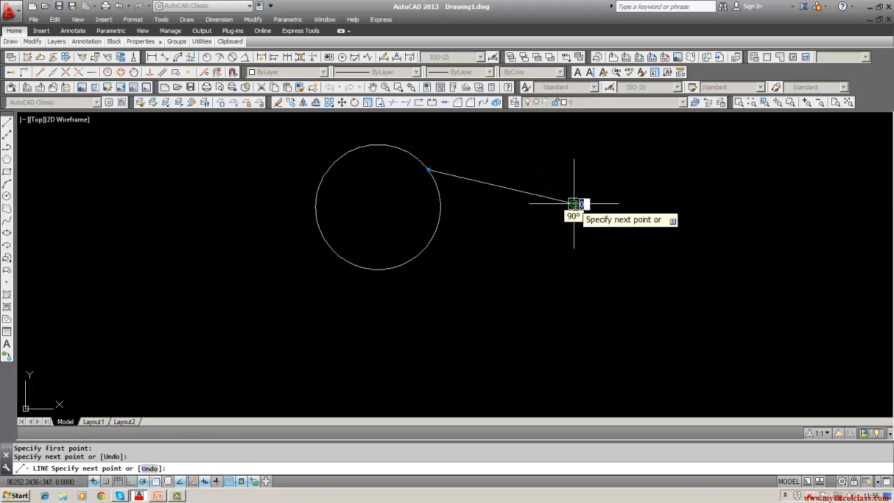
key("Escape")
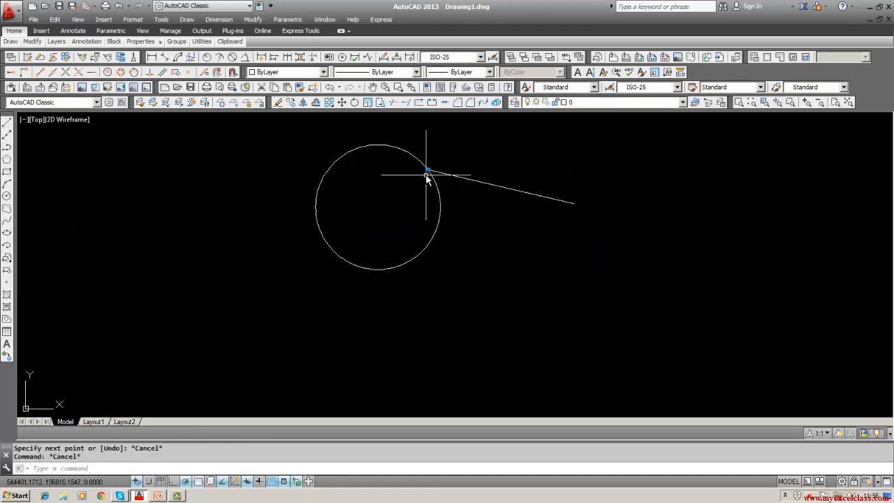
mouse_move(428, 172)
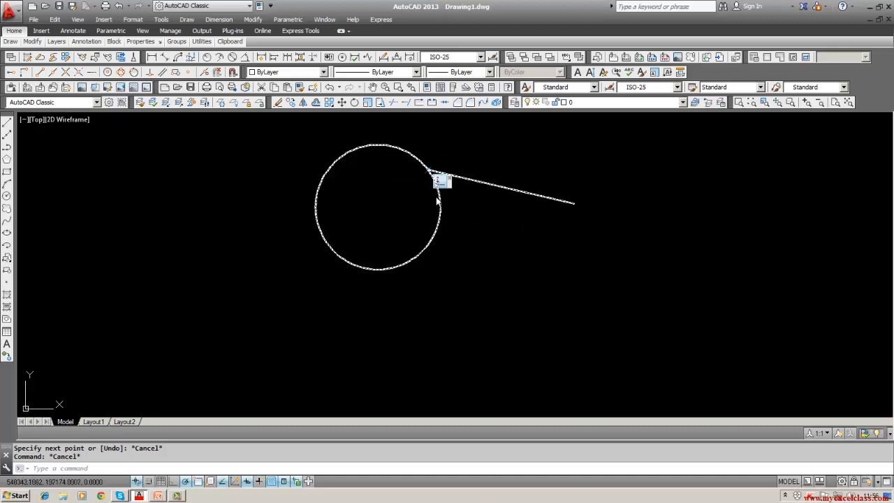
key("Escape")
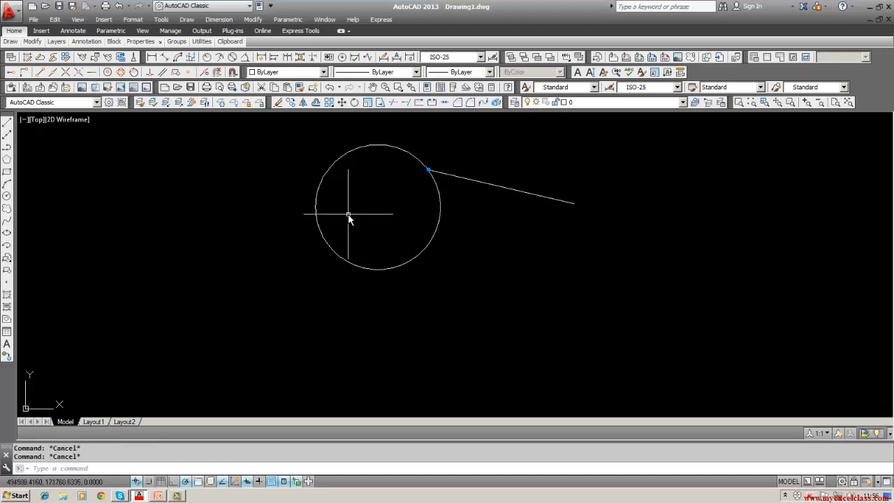
Step: Apply a Tangent constraint with the circle as first object and the sloped line as second, and undo it
left_click(302, 23)
mouse_move(349, 33)
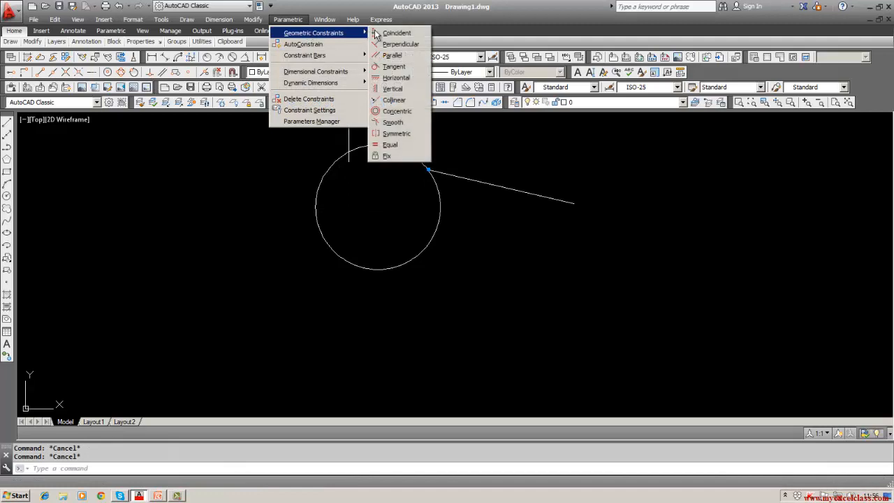
left_click(393, 66)
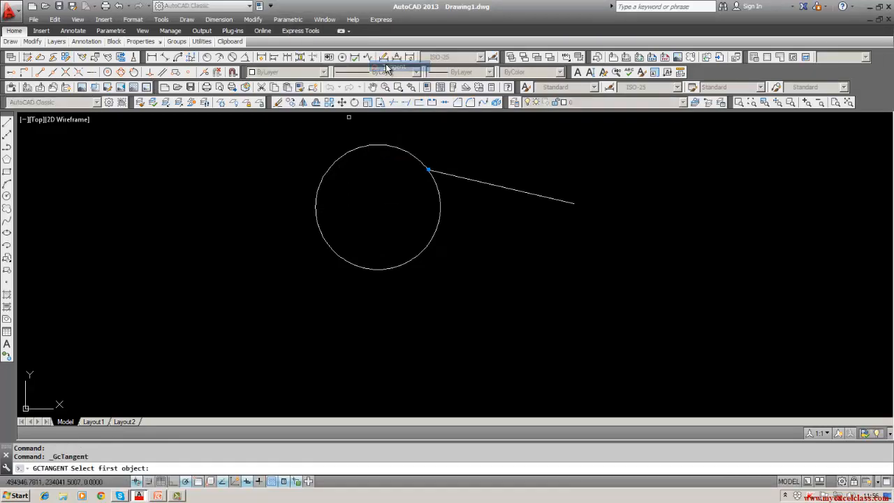
left_click(438, 193)
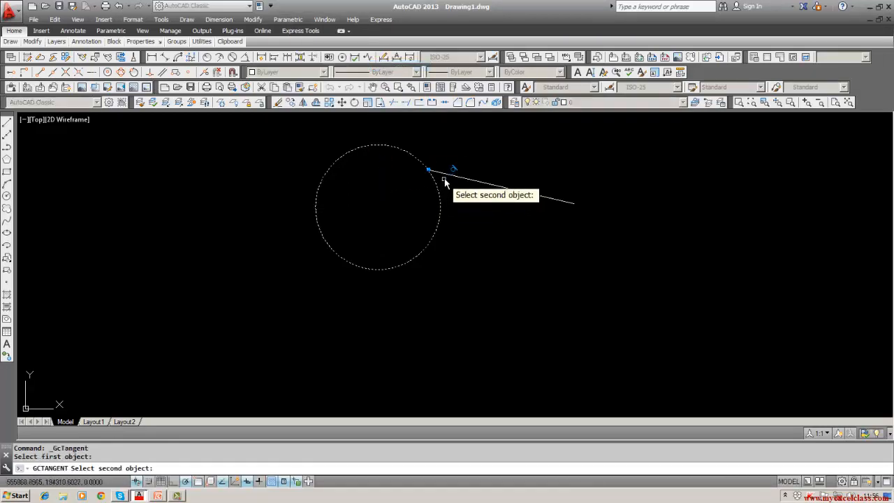
left_click(447, 179)
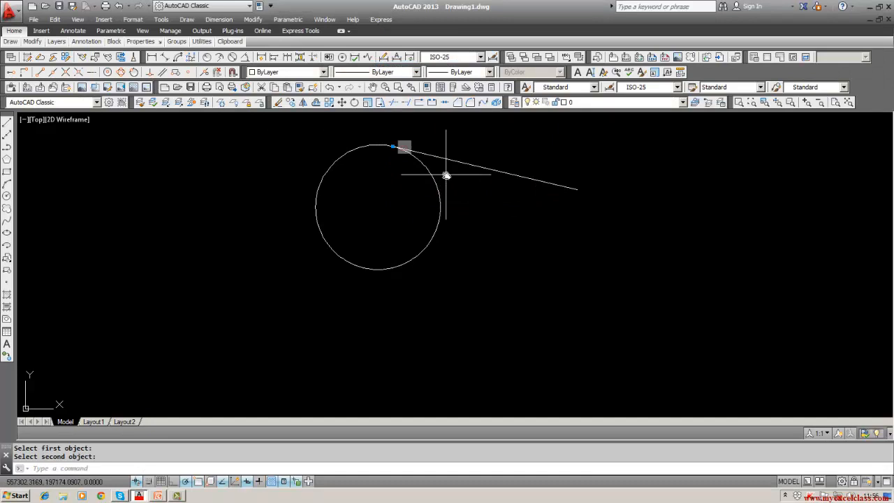
middle_click_drag(447, 174, 447, 212)
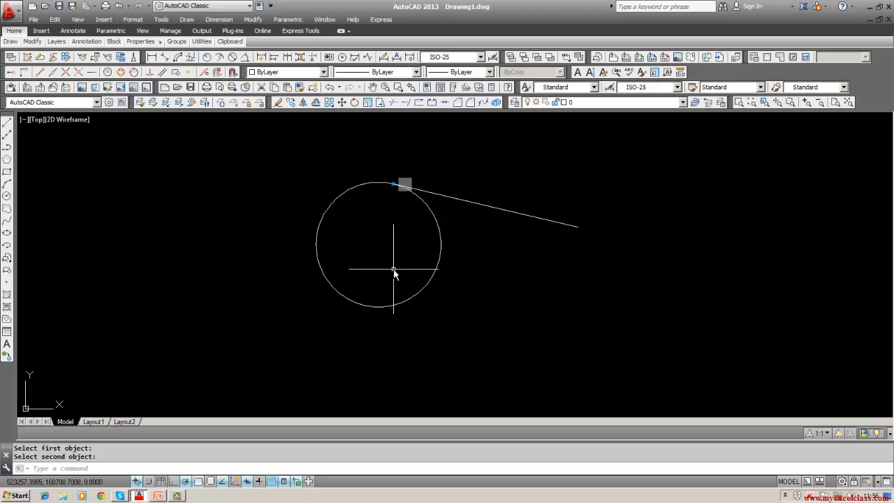
type("u")
key("Return")
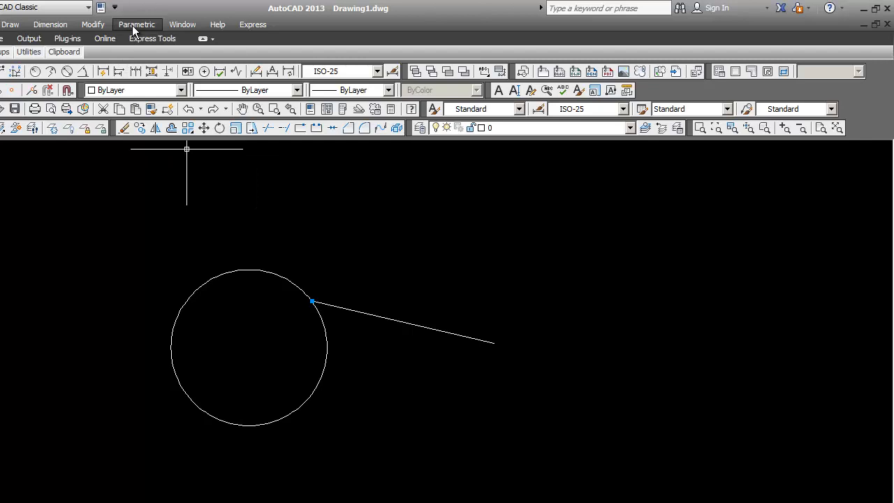
Step: Apply a Fix constraint to the circle's center point
left_click(287, 19)
mouse_move(139, 44)
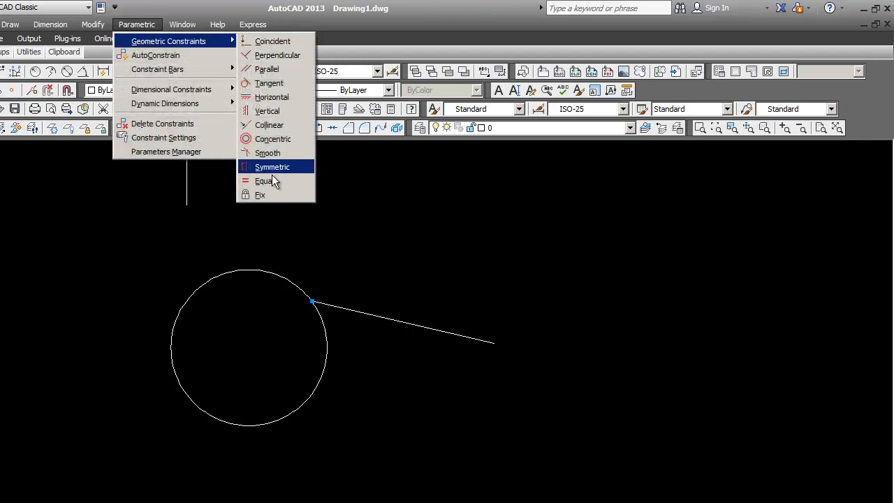
left_click(269, 195)
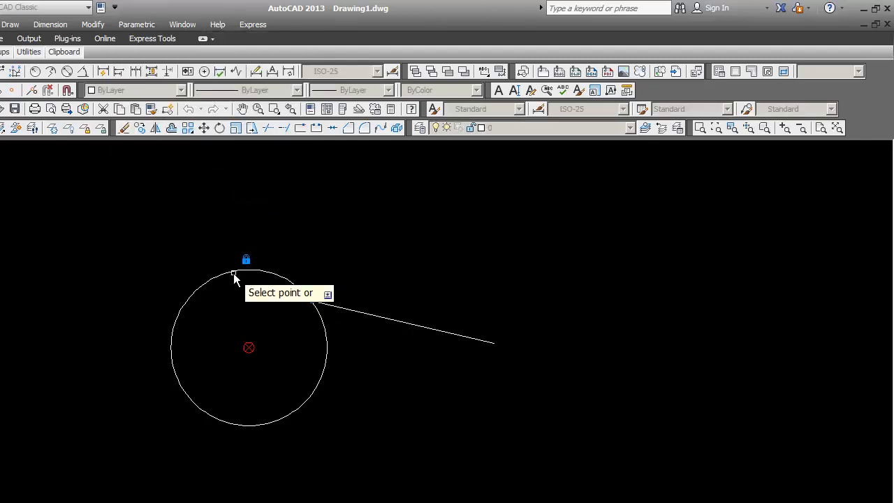
left_click(236, 276)
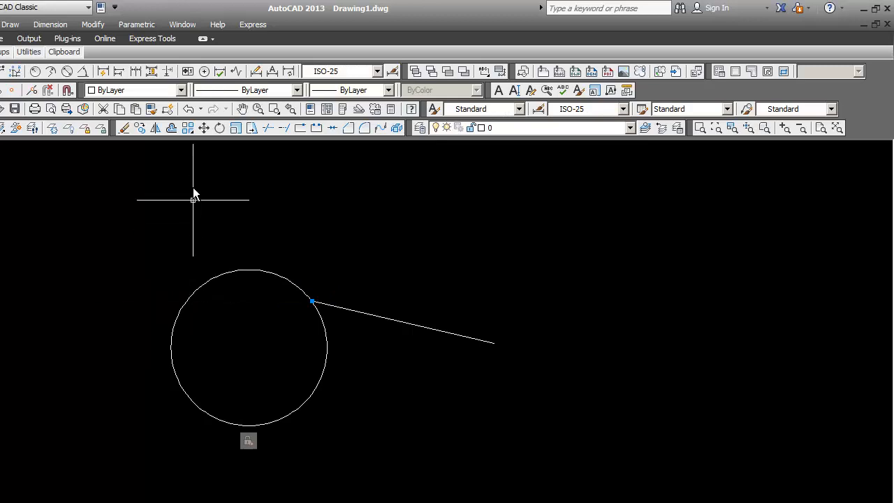
Step: Apply a Tangent constraint with the sloped line as first object and the fixed circle as second, and undo it
left_click(146, 25)
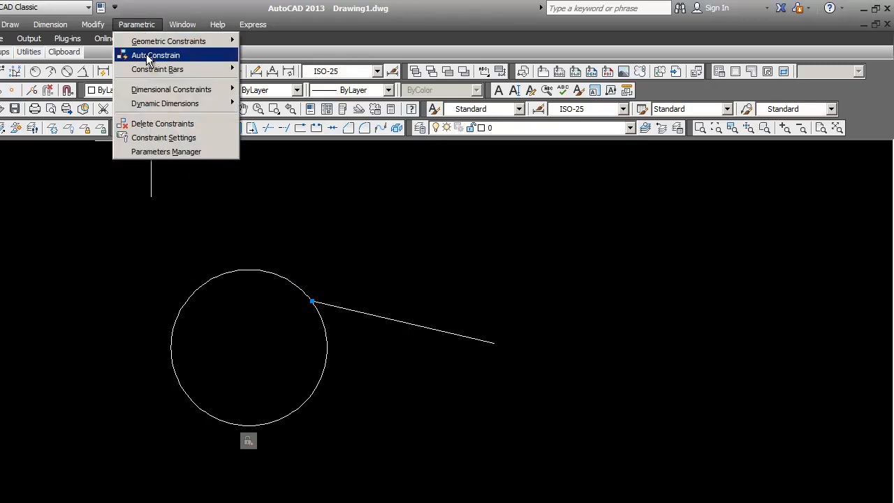
mouse_move(182, 42)
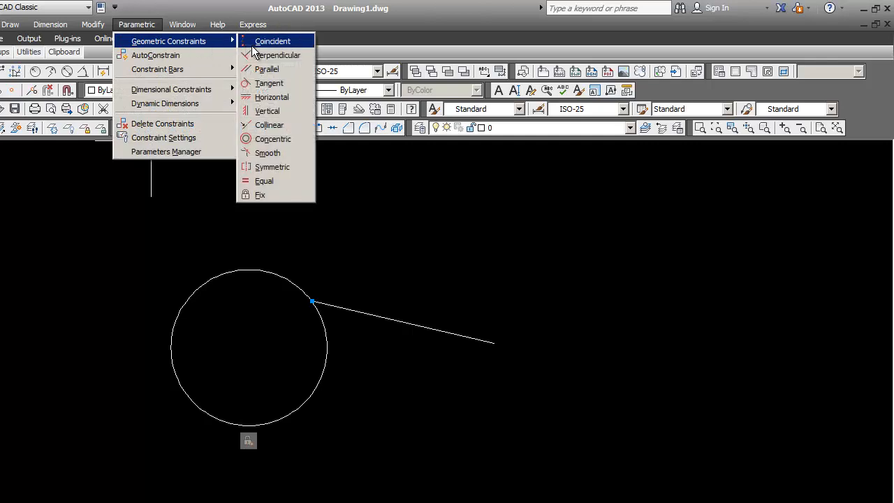
left_click(270, 84)
left_click(335, 307)
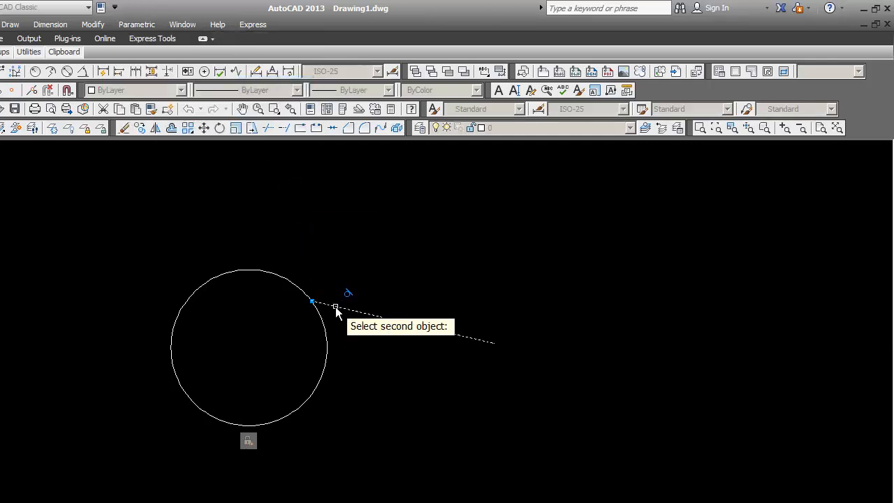
left_click(319, 315)
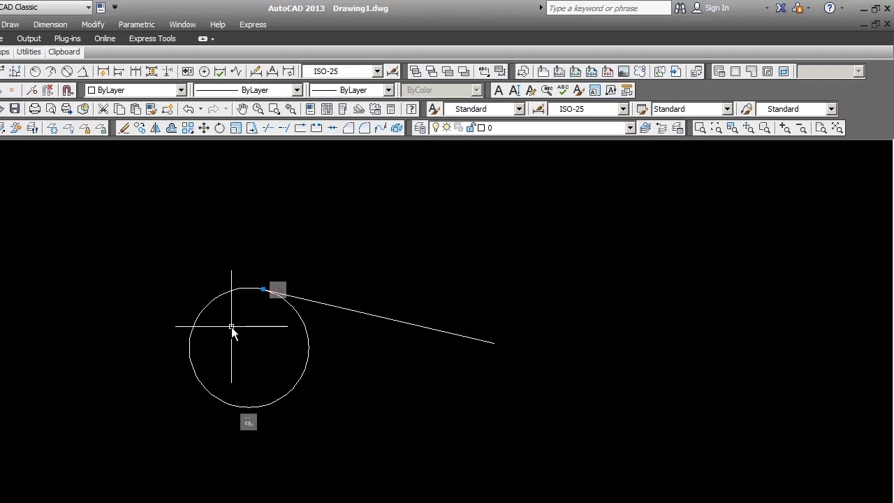
type("u")
key("Return")
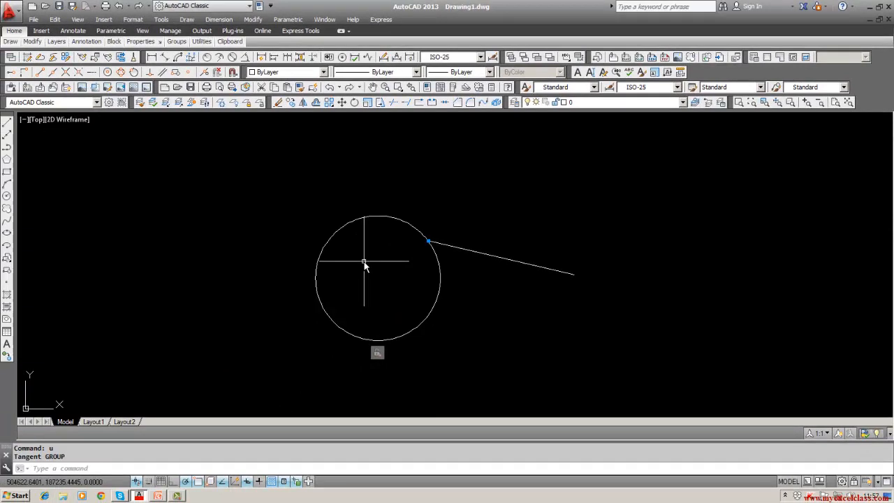
Step: Stretch the sloped line's start point along its own direction to beyond the circle's far side, and undo the grip edit
left_click(451, 246)
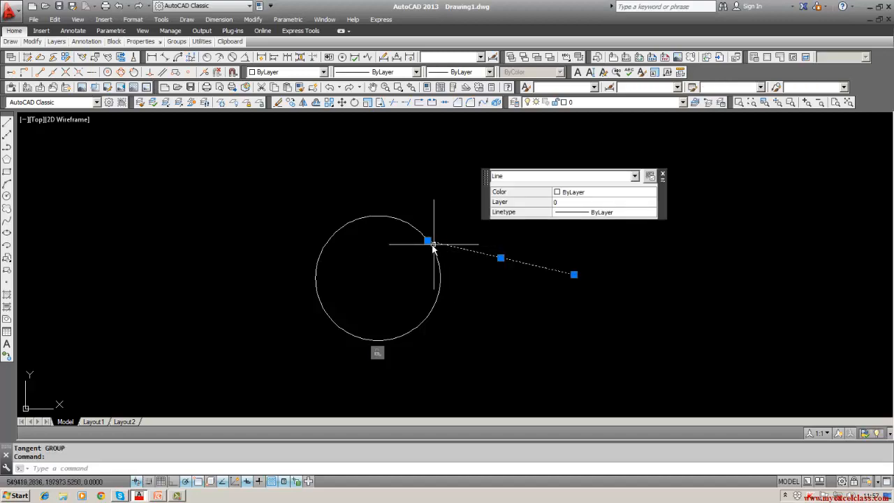
left_click(428, 240)
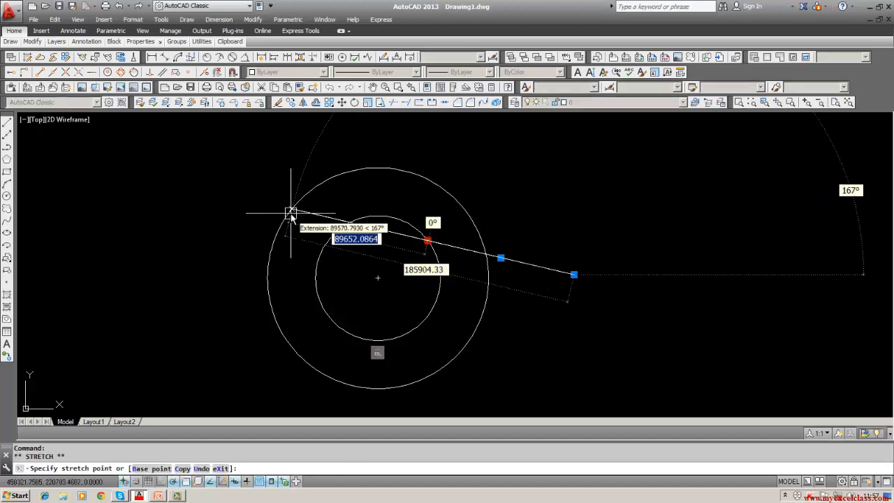
left_click(276, 205)
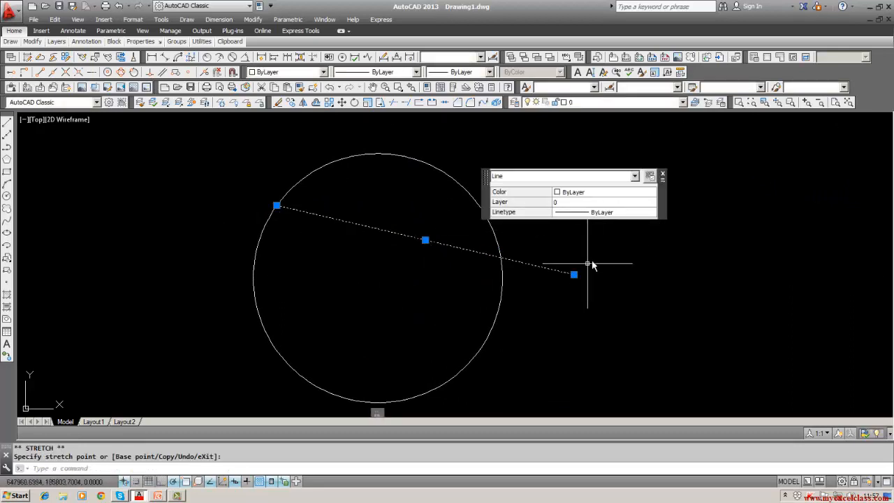
left_click(660, 177)
key("Escape")
key("Escape")
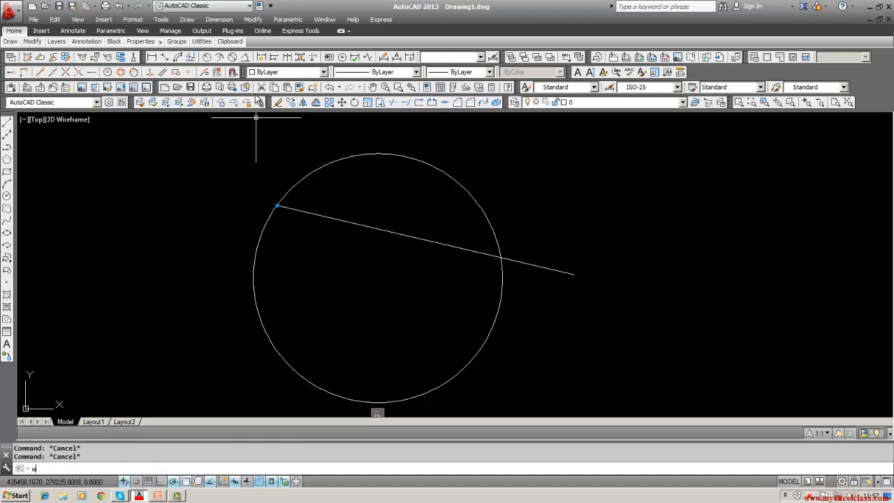
key("Return")
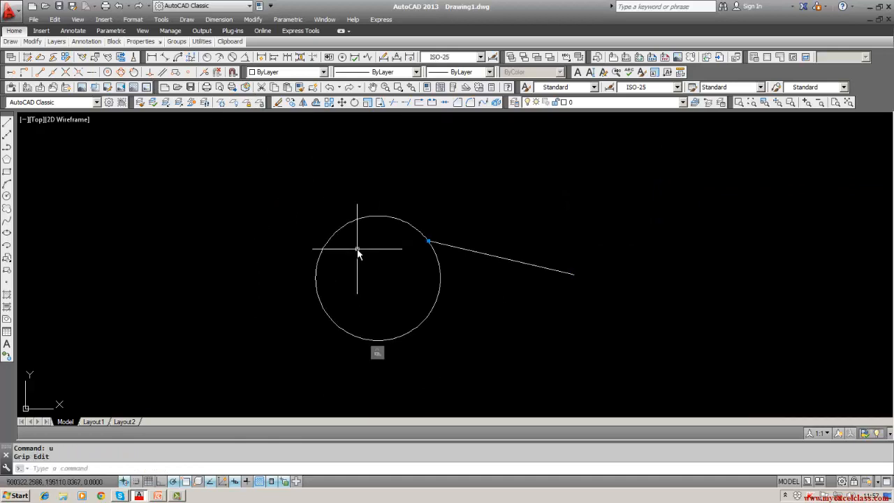
type("cen")
key("Return")
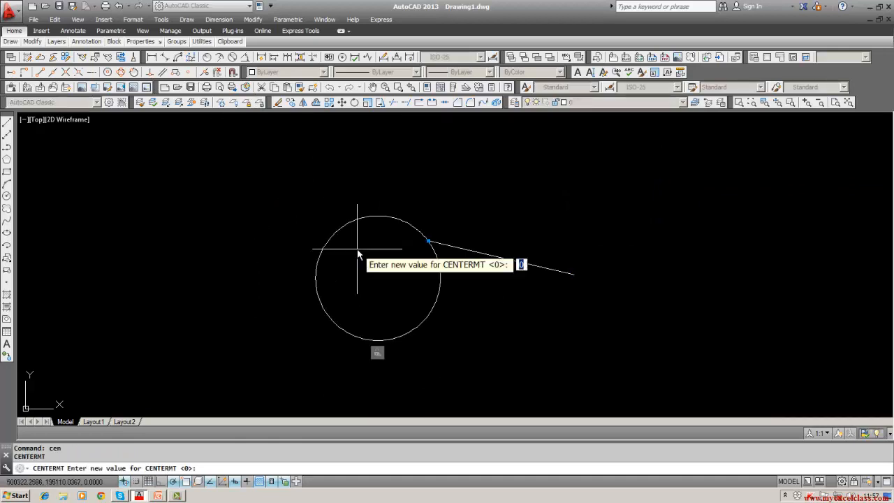
key("Escape")
Step: Draw a line from the circle's center perpendicular to the sloped line, using the center and perpendicular object snaps
type("l")
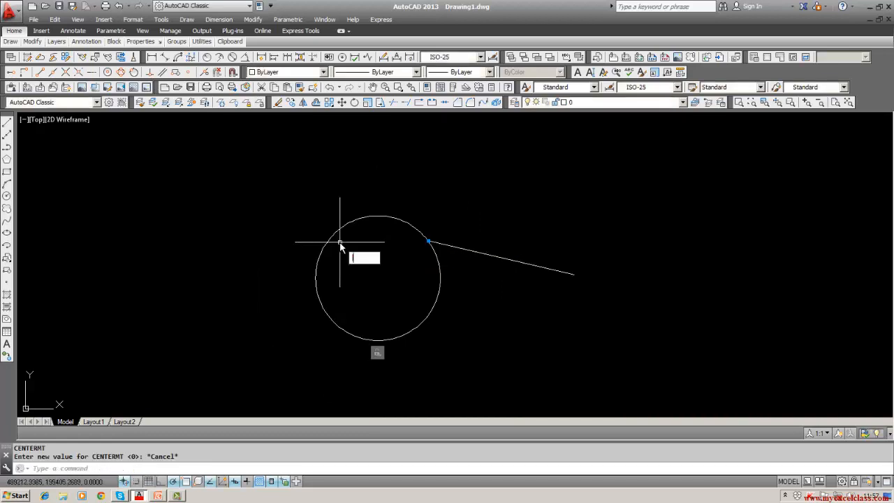
key("Return")
type("cen")
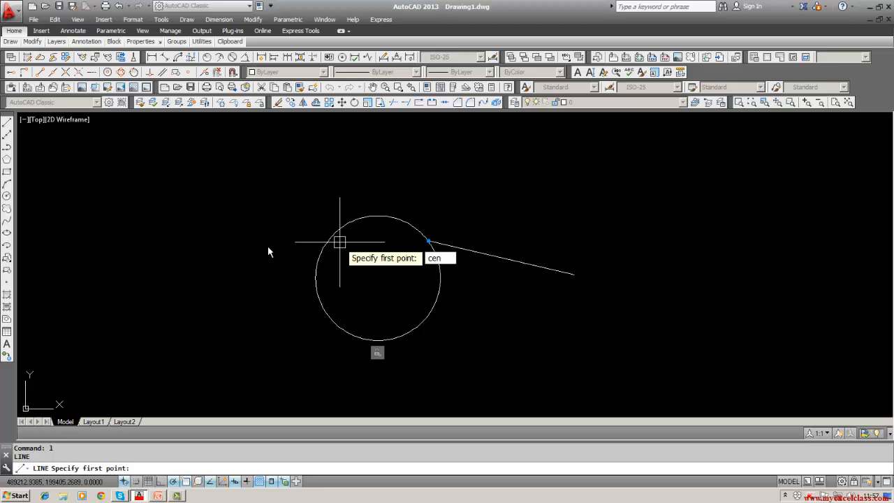
key("Return")
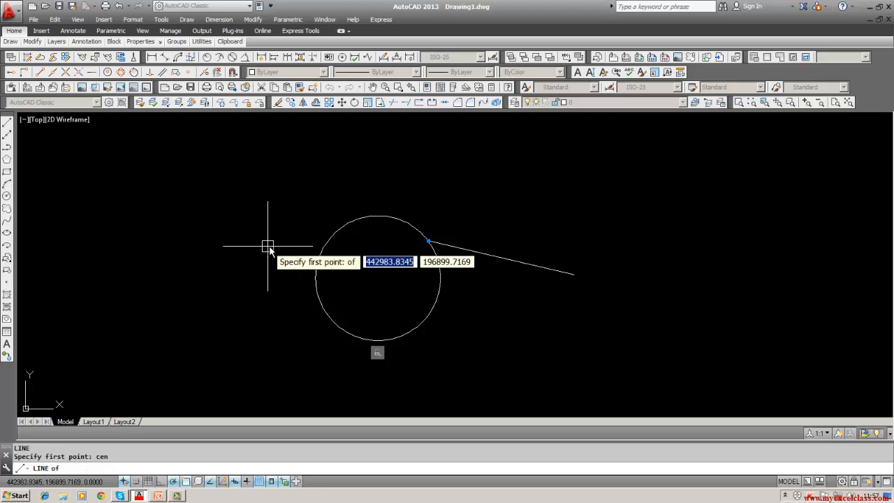
left_click(320, 246)
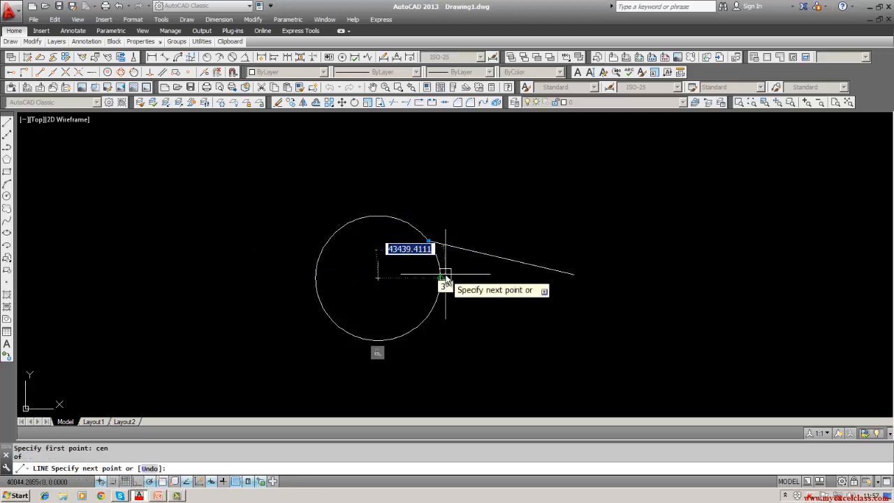
type("per")
key("Return")
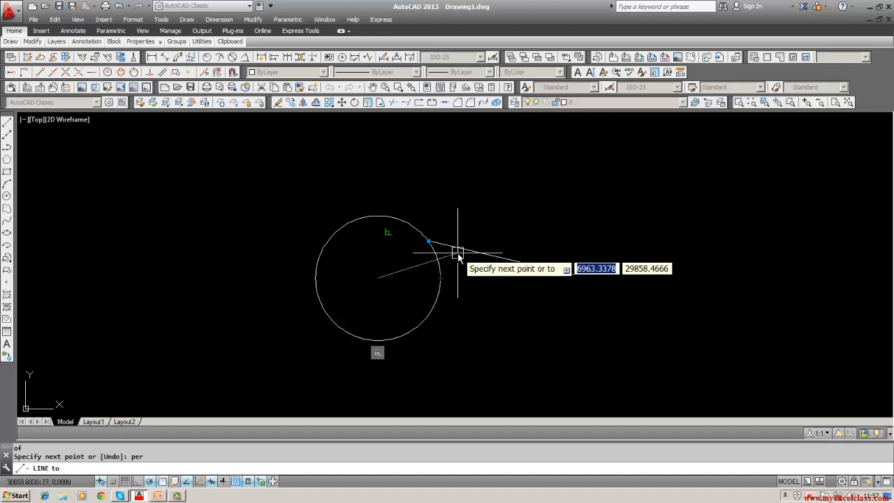
left_click(455, 246)
key("Escape")
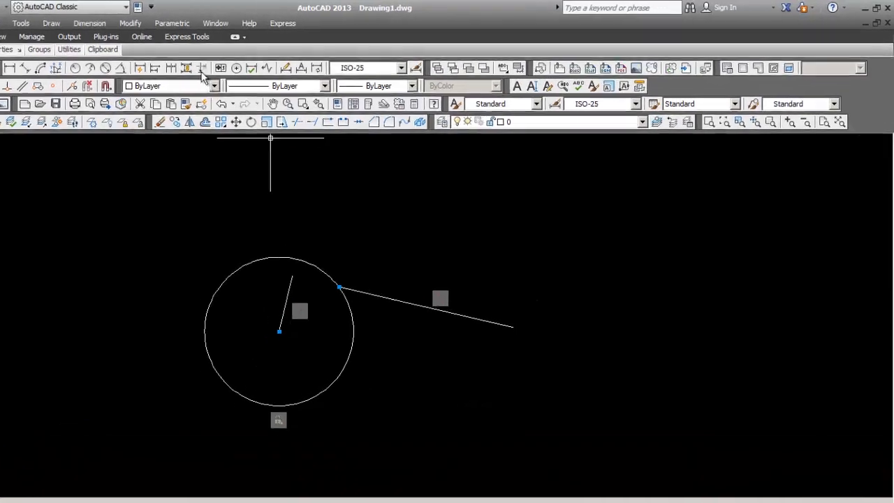
Step: Apply a Tangent constraint between the sloped line and the circle with the center line in place, and undo it
left_click(144, 27)
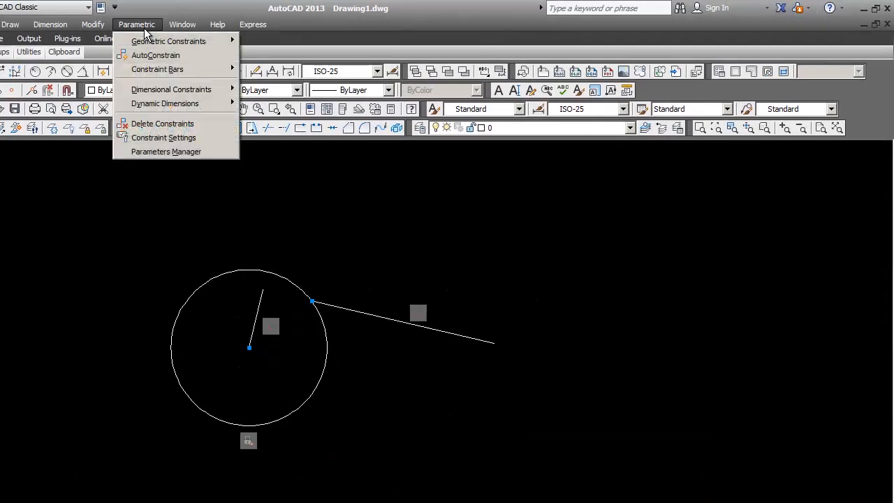
mouse_move(157, 43)
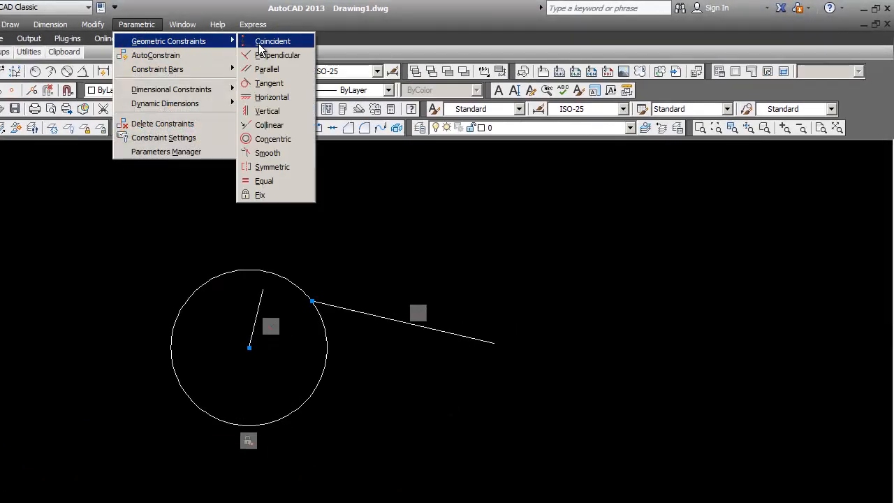
left_click(273, 82)
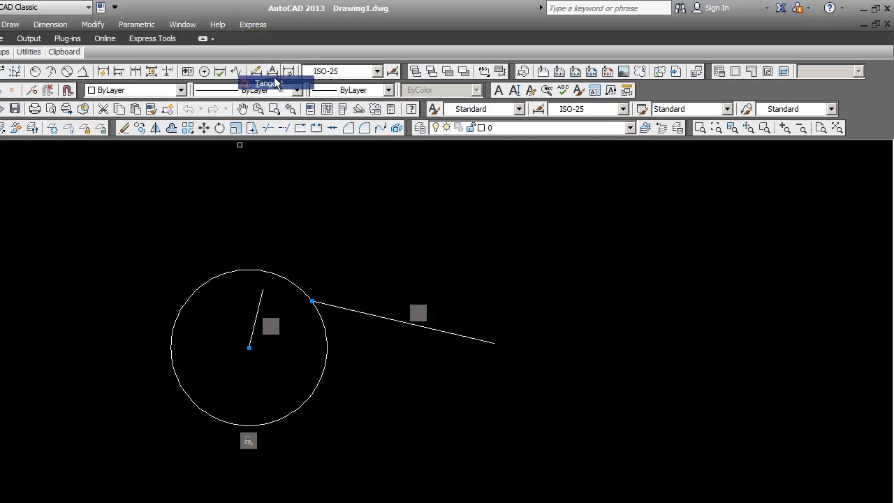
left_click(329, 305)
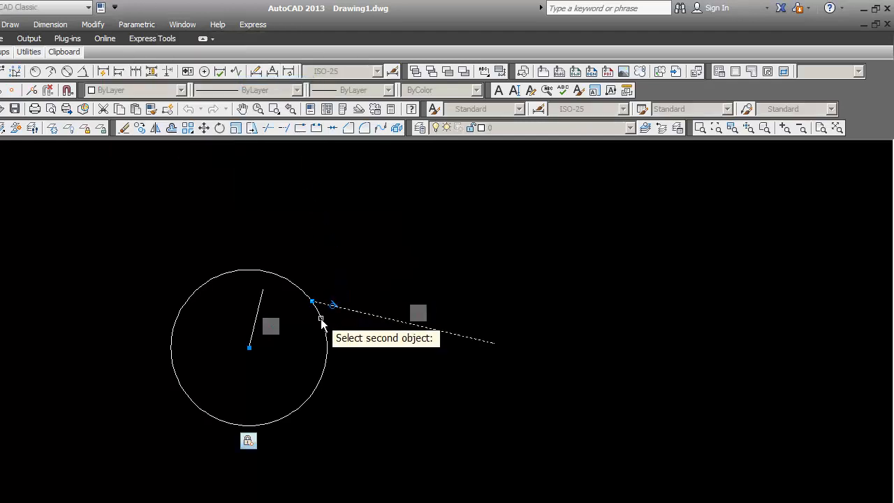
left_click(323, 318)
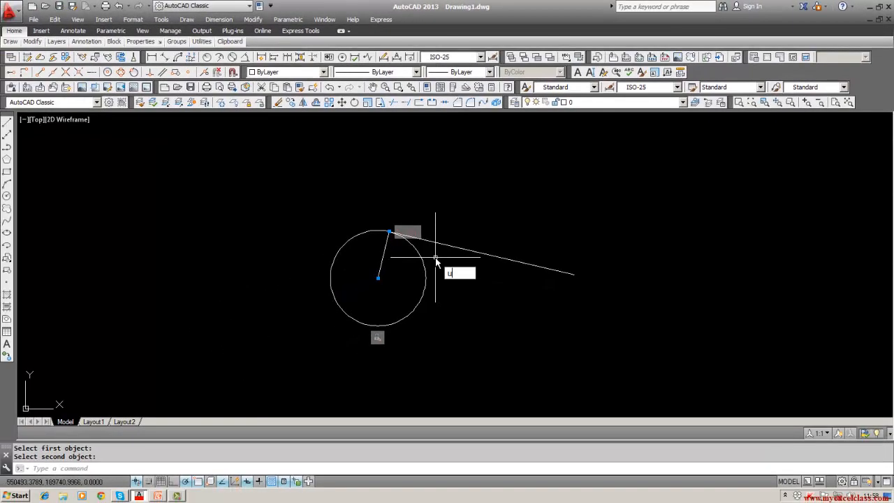
type("u")
key("Return")
type("U")
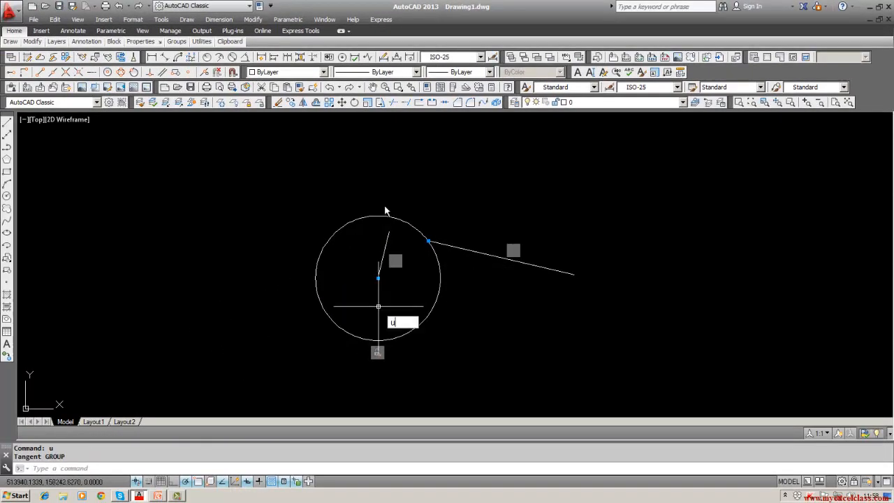
Step: Erase the short line that starts at the circle's center
left_click(278, 102)
left_click(381, 263)
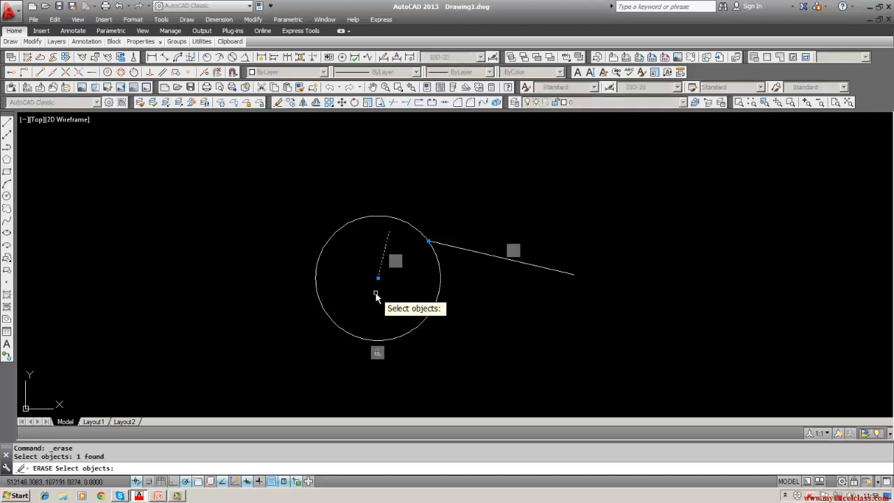
key("Return")
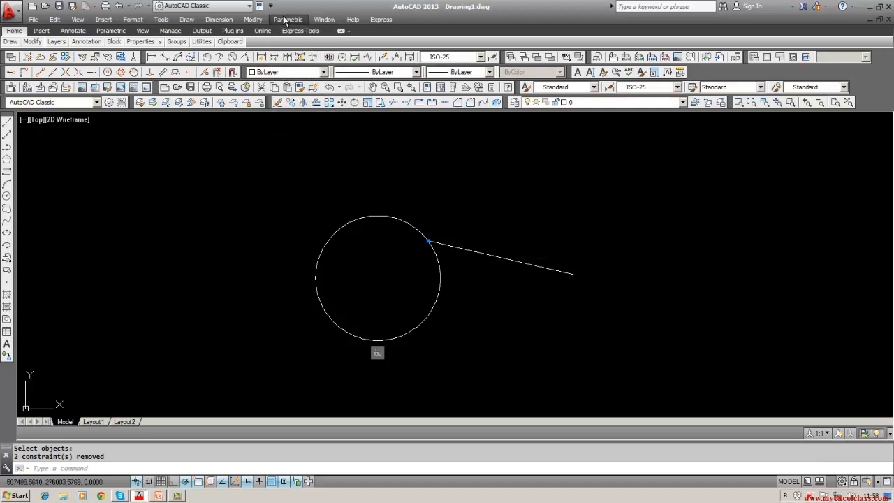
Step: Apply a Fix constraint to the sloped line's free endpoint, the one away from the circle
left_click(284, 20)
mouse_move(349, 38)
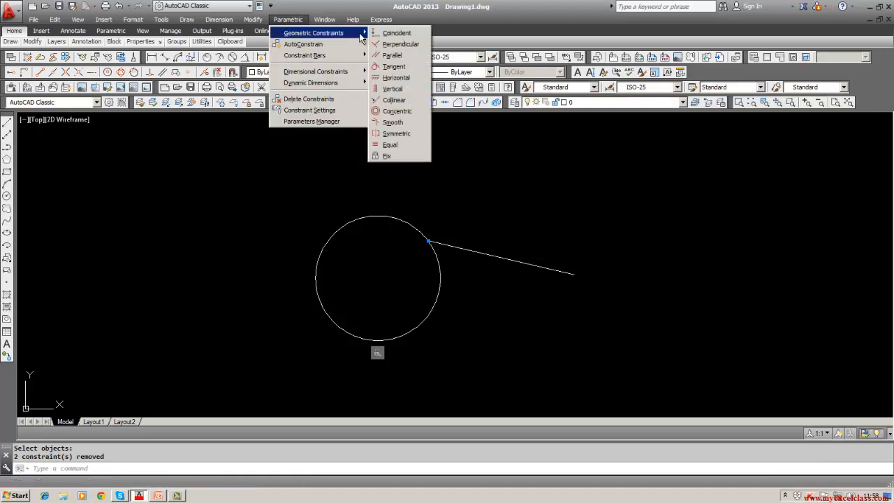
left_click(388, 156)
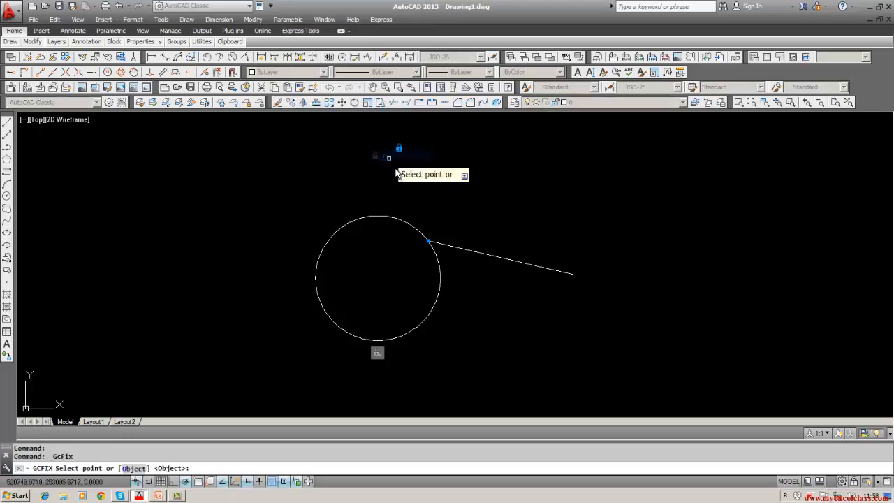
left_click(574, 274)
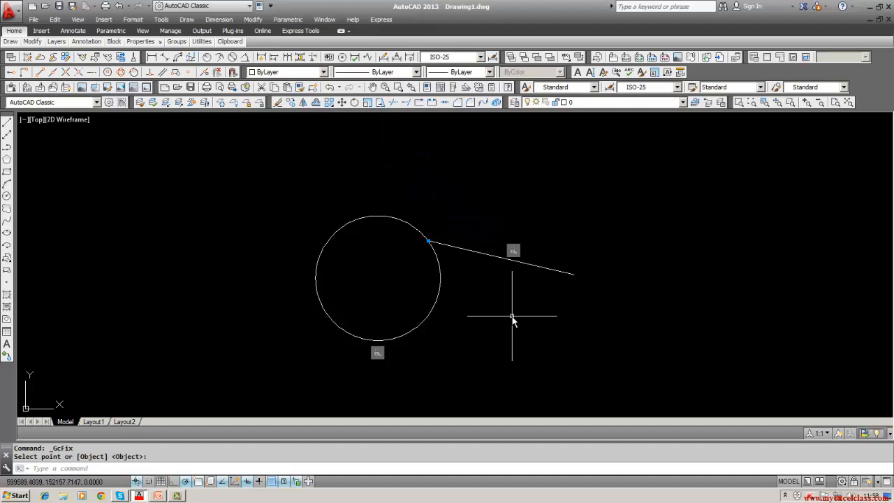
Step: Apply a Tangent constraint between the circle and the sloped line with its far endpoint fixed, and undo it
left_click(303, 19)
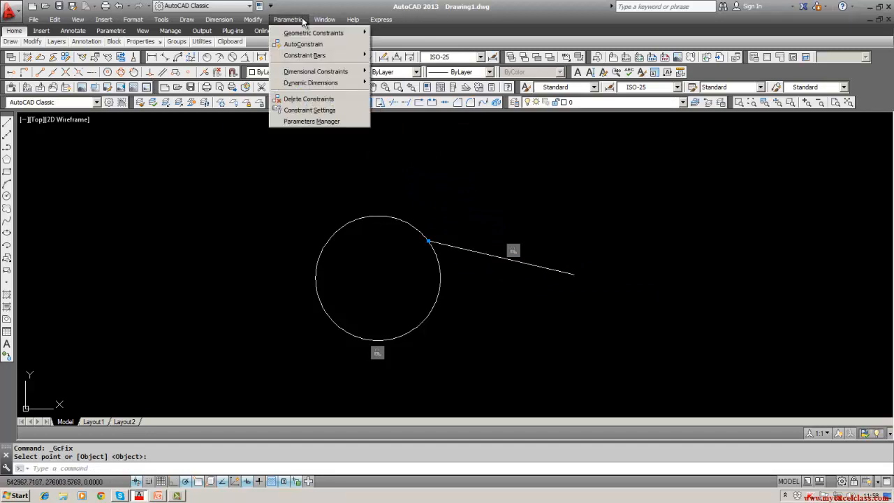
mouse_move(305, 33)
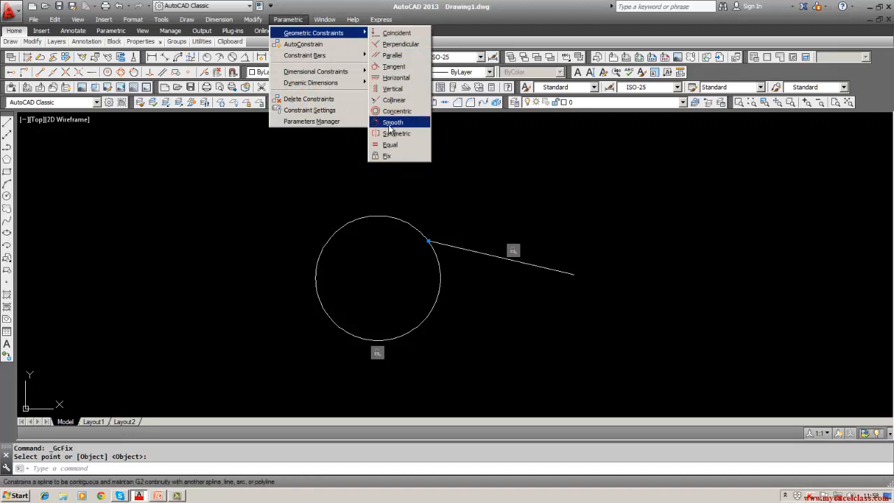
left_click(393, 66)
left_click(416, 230)
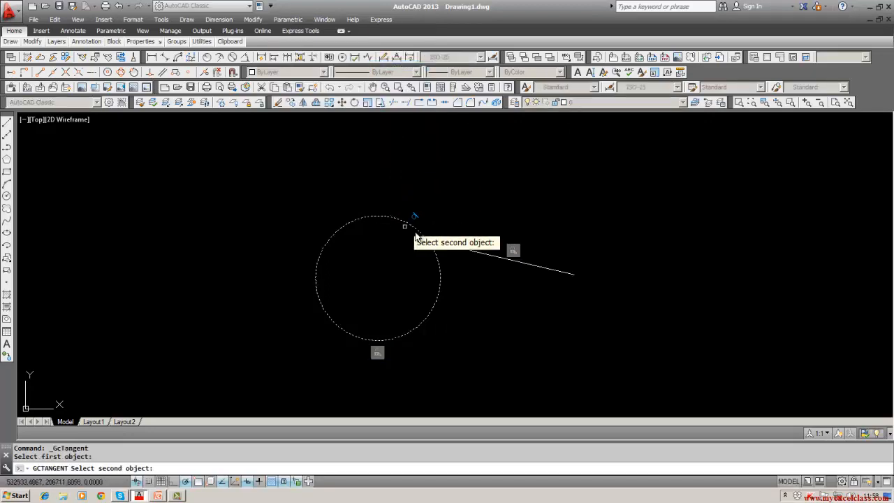
left_click(444, 248)
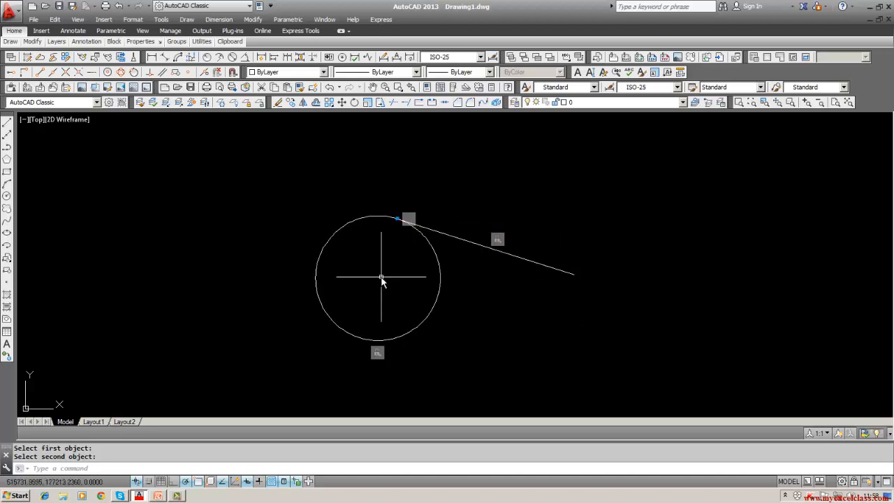
type("u")
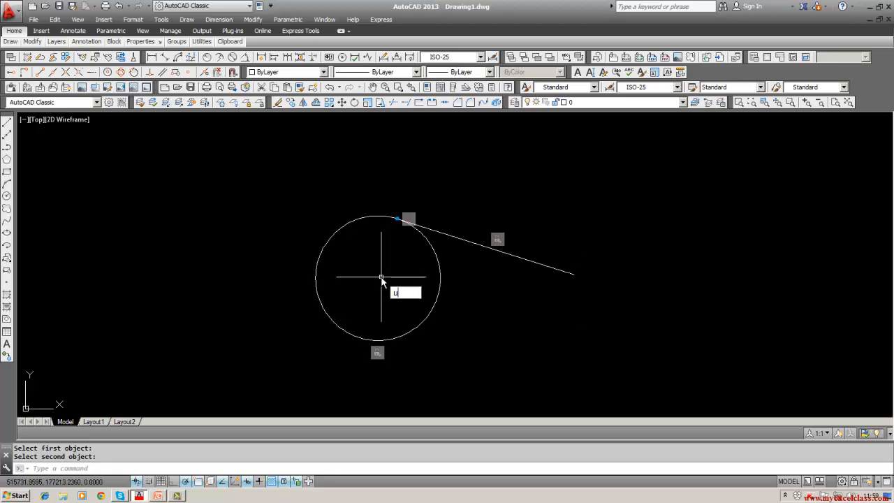
key("Return")
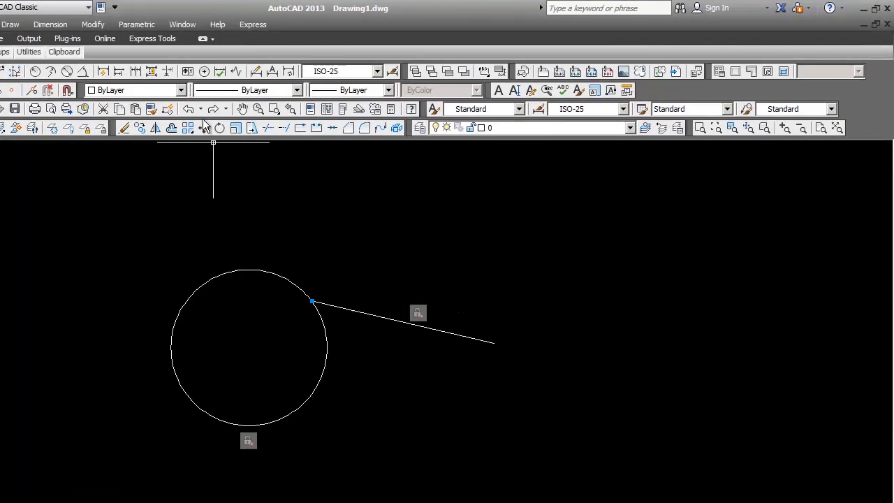
left_click(147, 29)
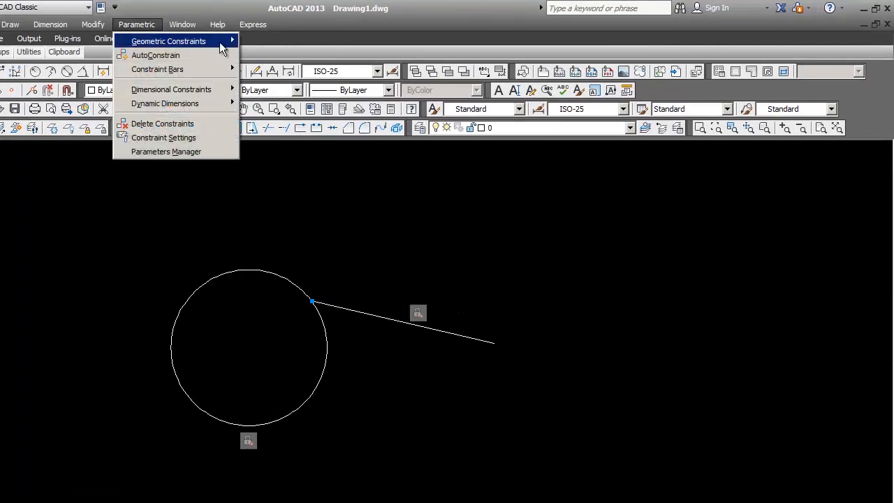
mouse_move(222, 43)
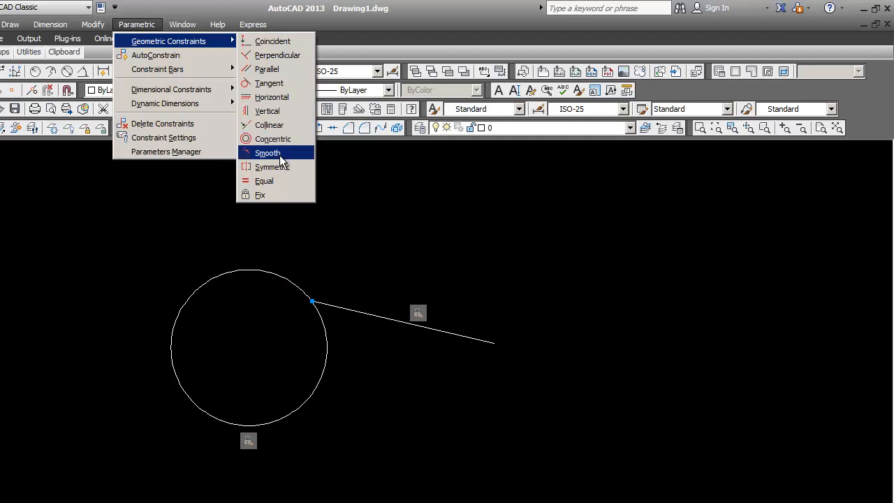
left_click(267, 69)
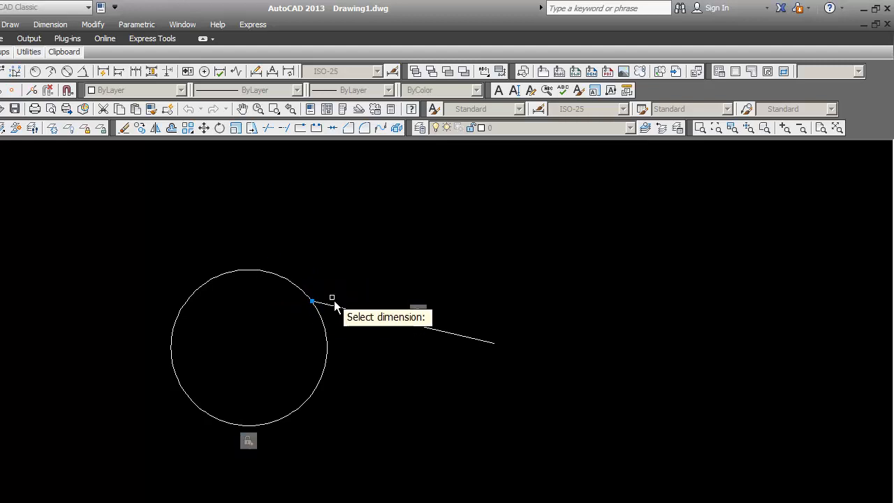
key("Escape")
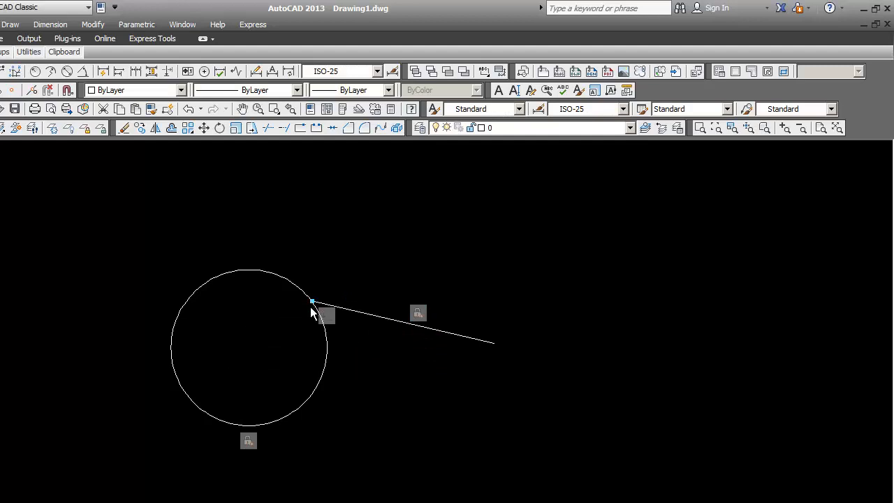
Step: Make the sloped line tangent to the circle once more, selecting the circle first, and undo the constraint
left_click(136, 26)
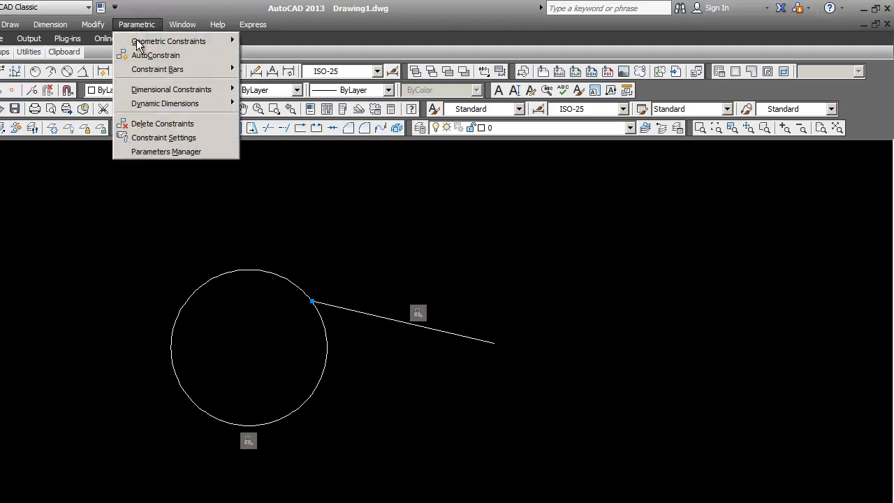
mouse_move(182, 41)
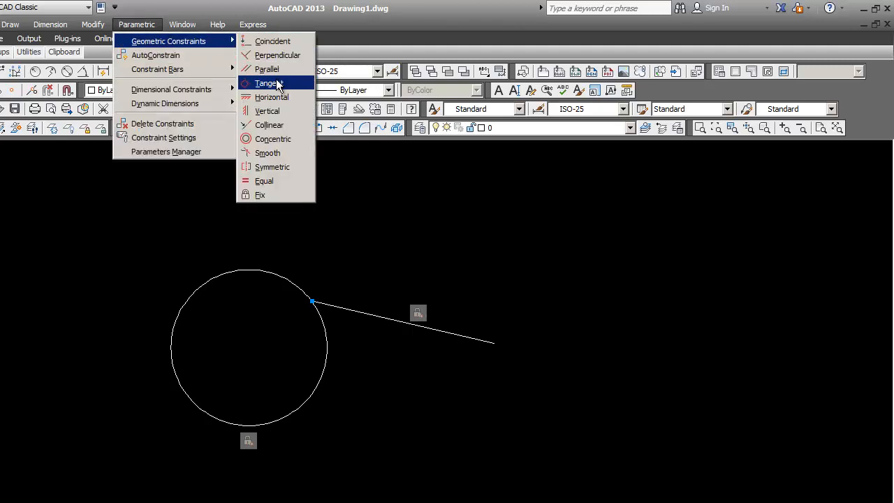
left_click(275, 83)
left_click(278, 275)
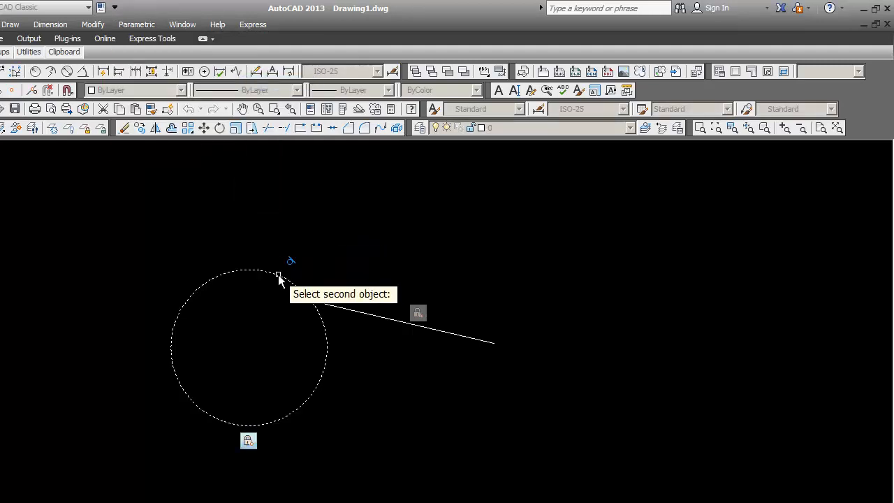
left_click(329, 304)
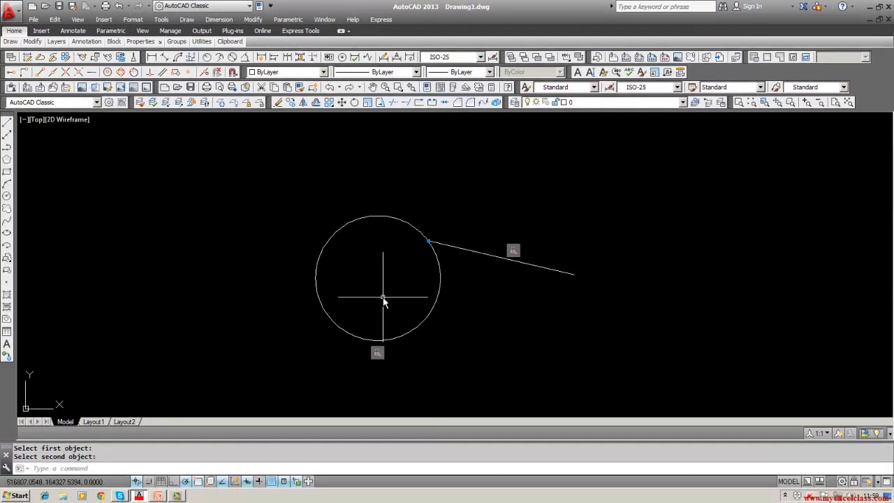
type("u")
key("Return")
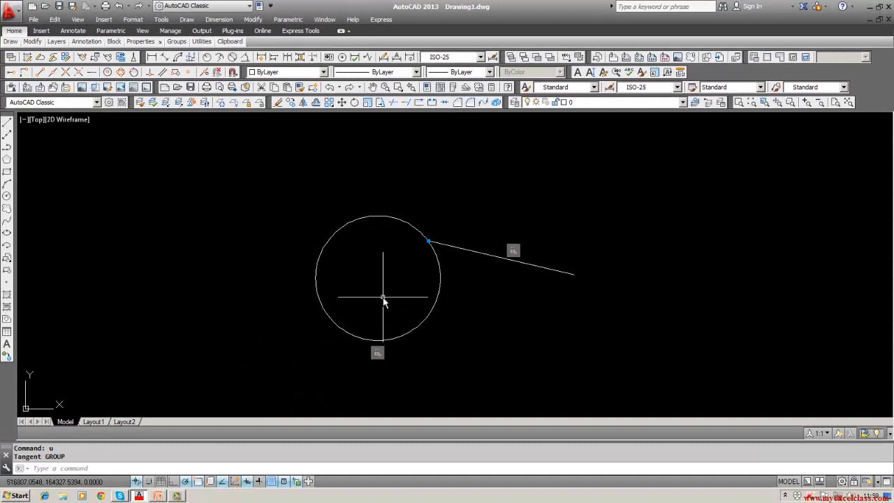
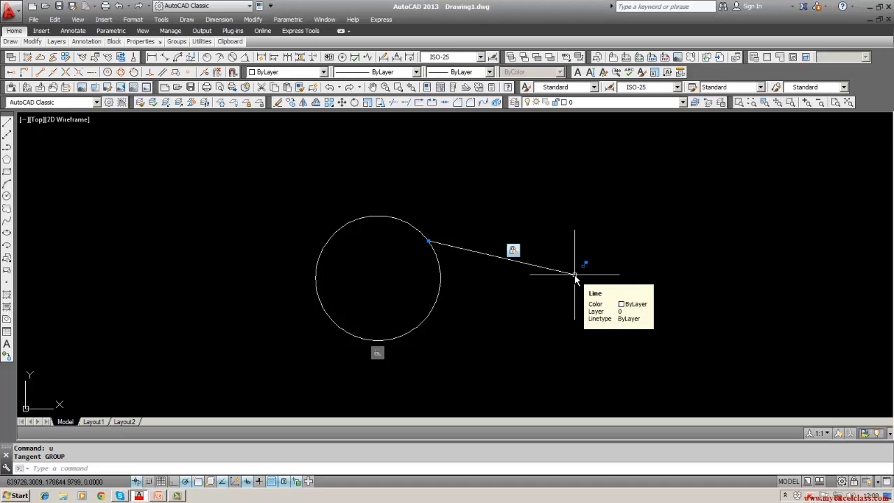
Step: Erase the circle and the sloped line together using a window selection around both
left_click(278, 102)
type("w")
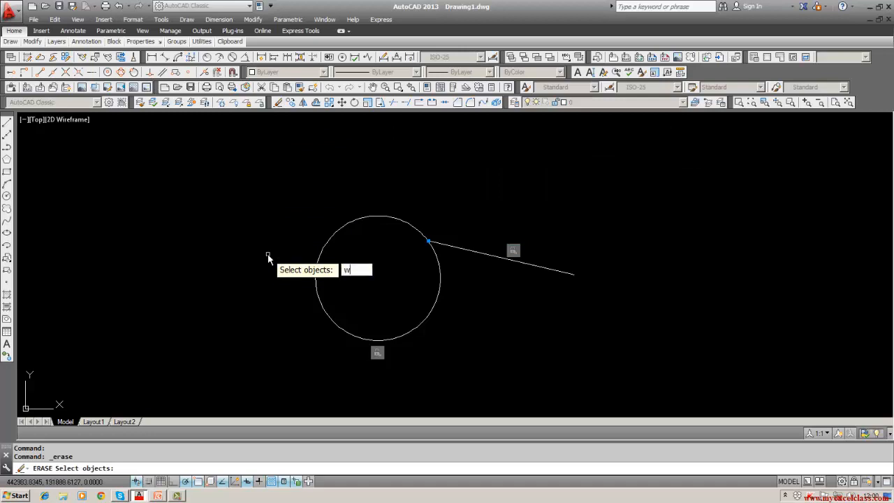
key("Return")
left_click(268, 174)
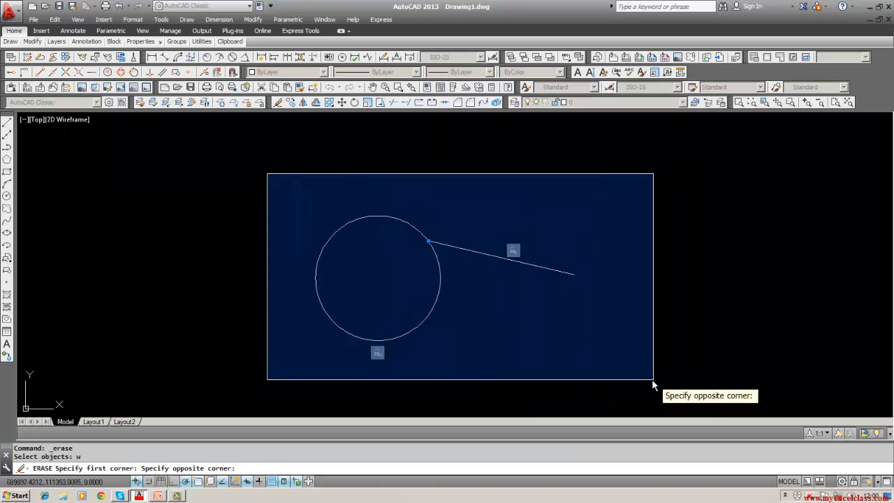
left_click(648, 380)
key("Return")
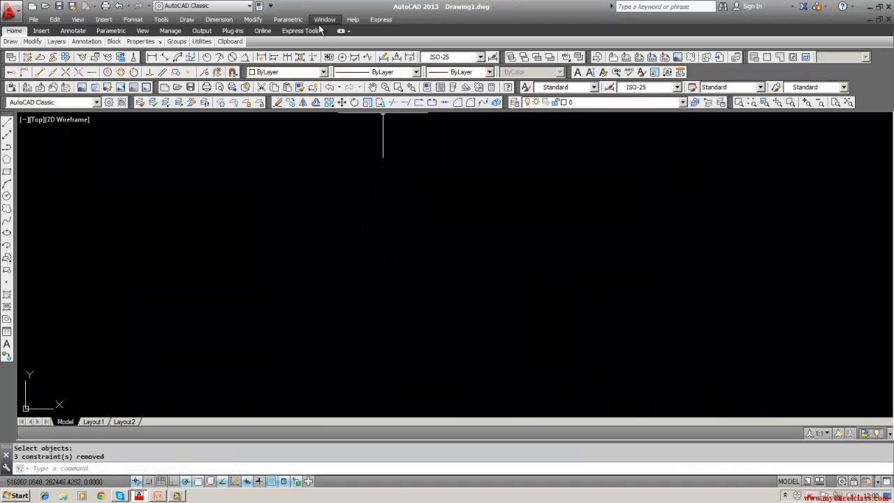
left_click(288, 19)
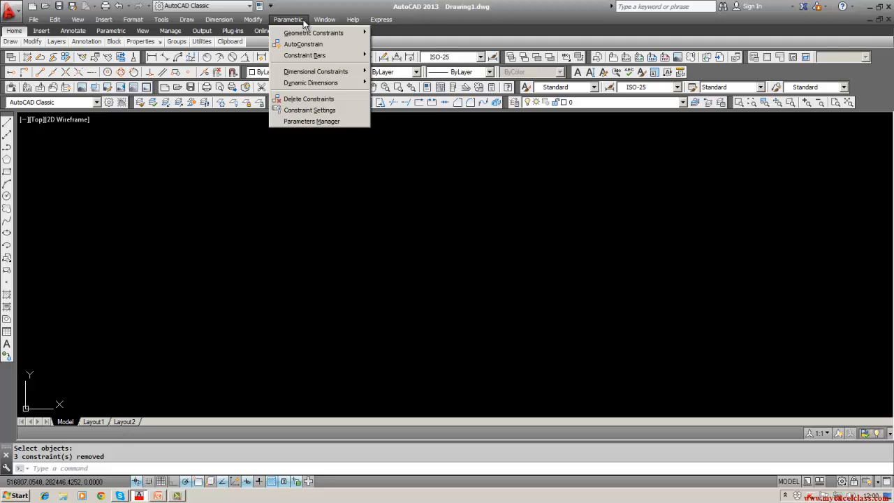
mouse_move(303, 35)
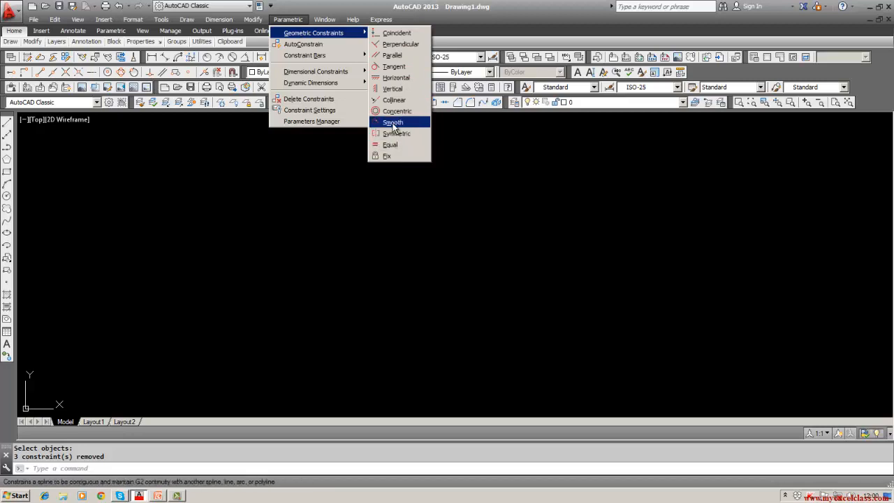
left_click(302, 203)
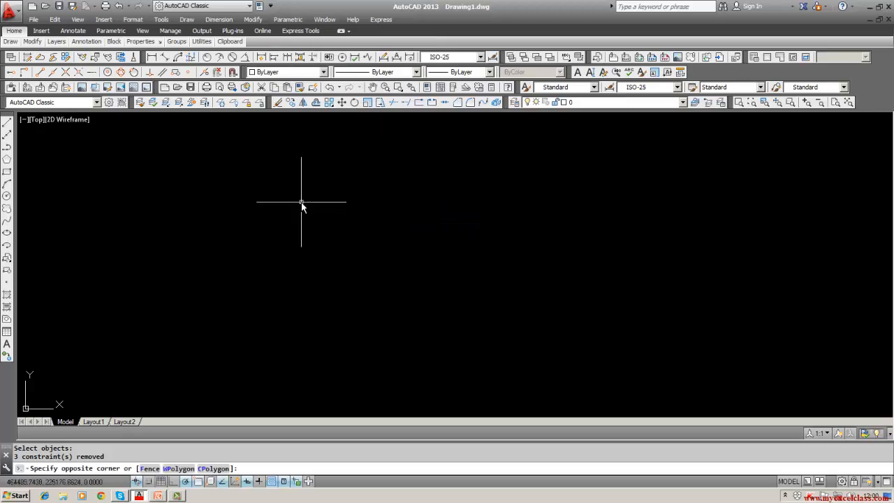
left_click(302, 202)
Step: Draw two separate sloped lines that run down to the left at slightly different angles, with a wide gap between them
left_click(7, 122)
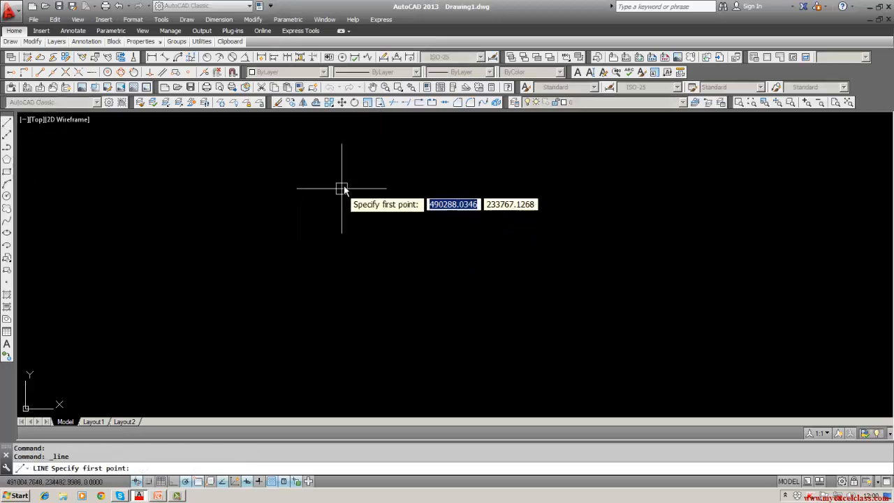
left_click(347, 174)
left_click(240, 297)
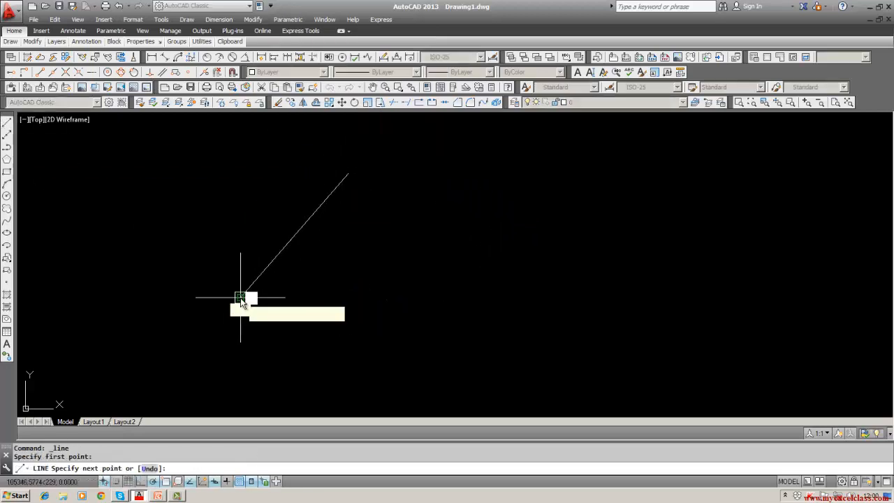
key("Return")
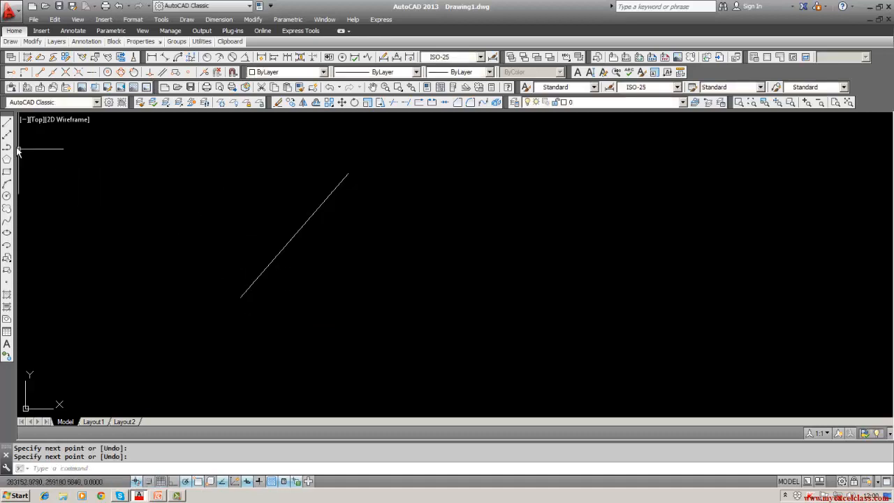
left_click(6, 123)
left_click(517, 227)
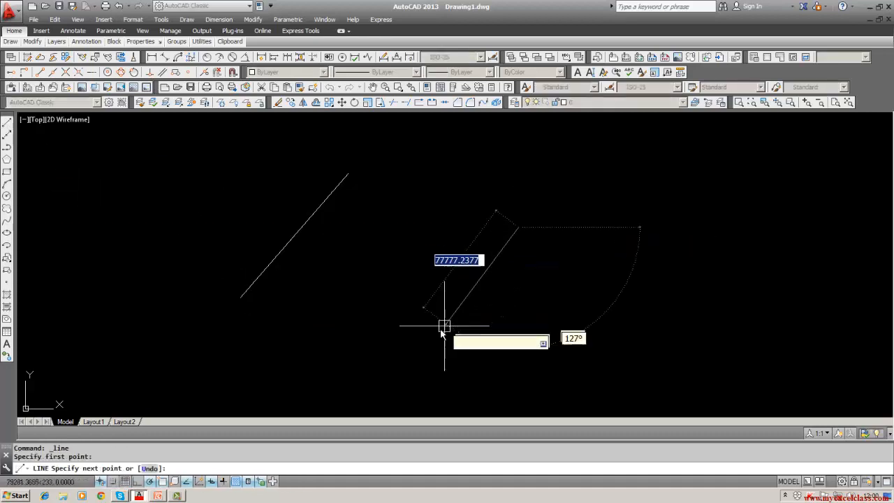
left_click(366, 372)
key("Escape")
Step: Draw a longer sloped line through the gap between the two existing lines, from lower left to upper right
middle_click_drag(339, 365, 415, 319)
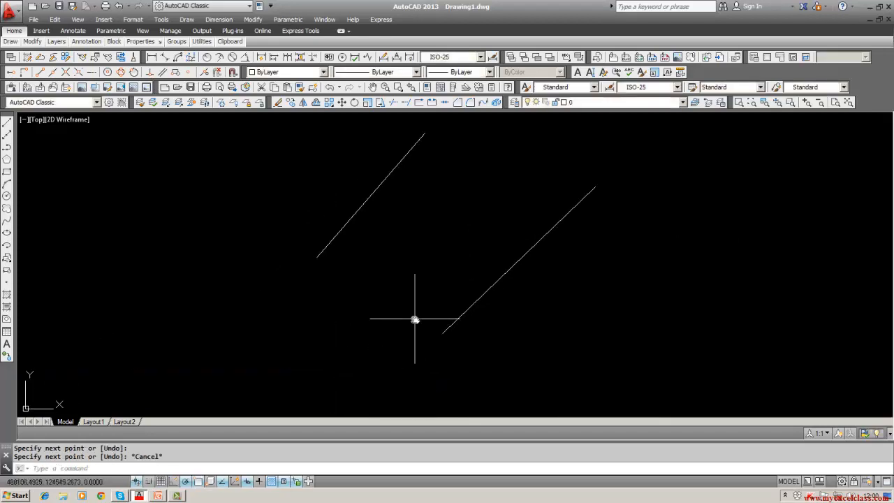
middle_click_drag(411, 246, 395, 265)
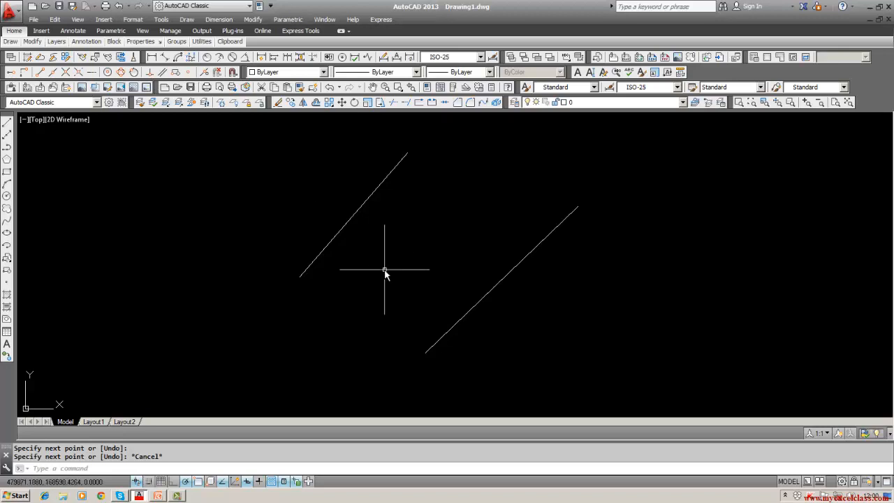
left_click(7, 122)
left_click(279, 347)
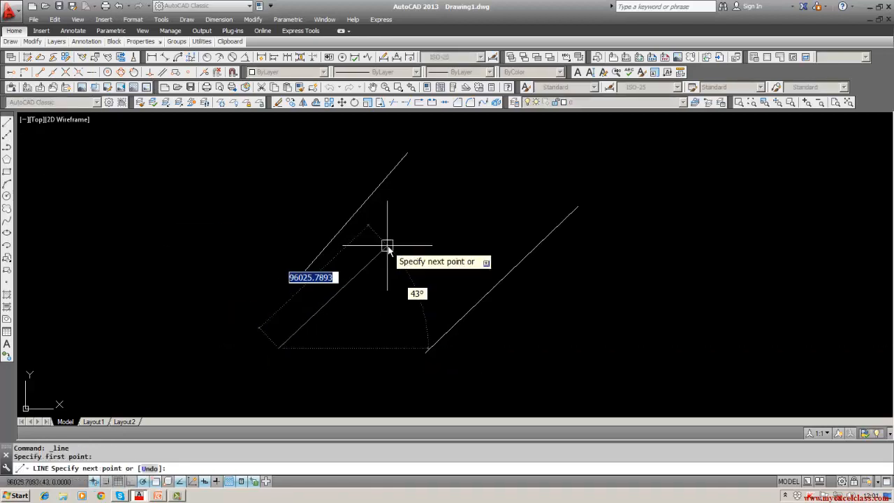
left_click(530, 151)
key("Return")
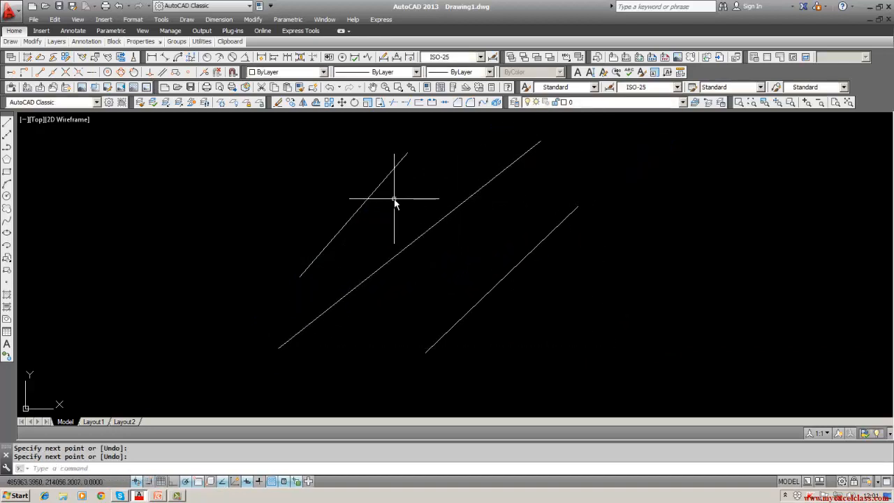
Step: Apply a Symmetric constraint to the short upper line and the lower line, using the long middle line as symmetry line
left_click(296, 22)
mouse_move(315, 32)
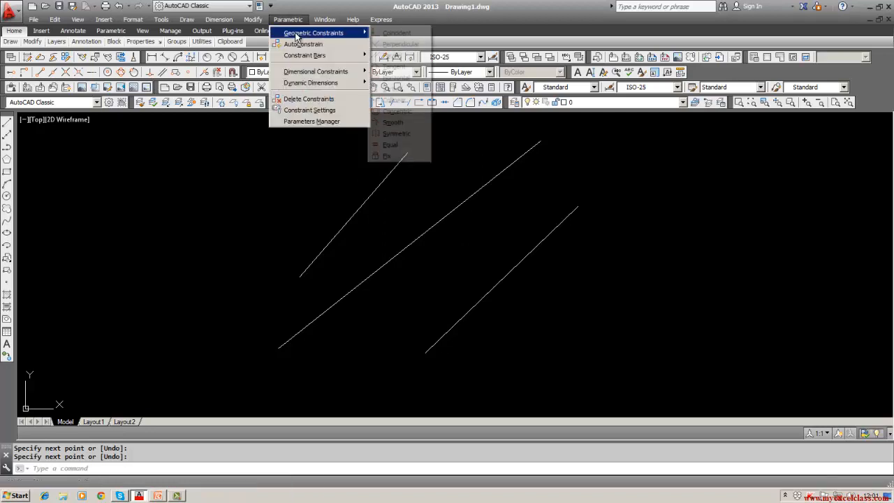
left_click(394, 137)
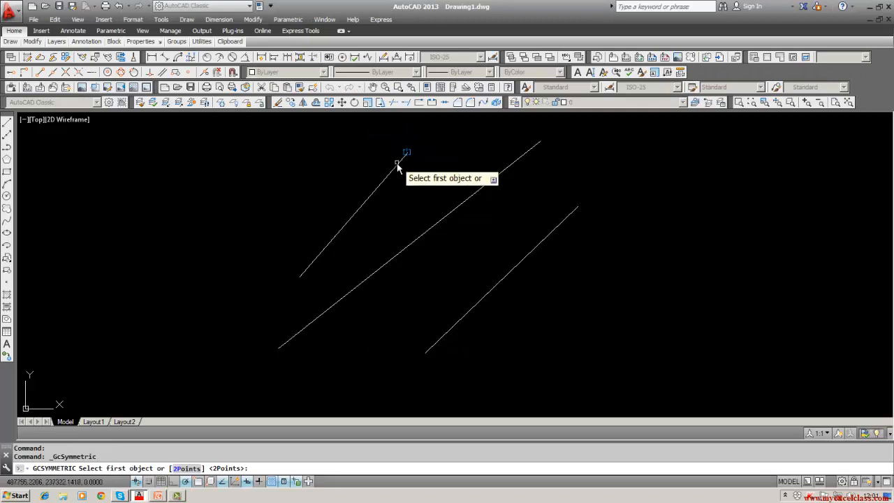
left_click(396, 168)
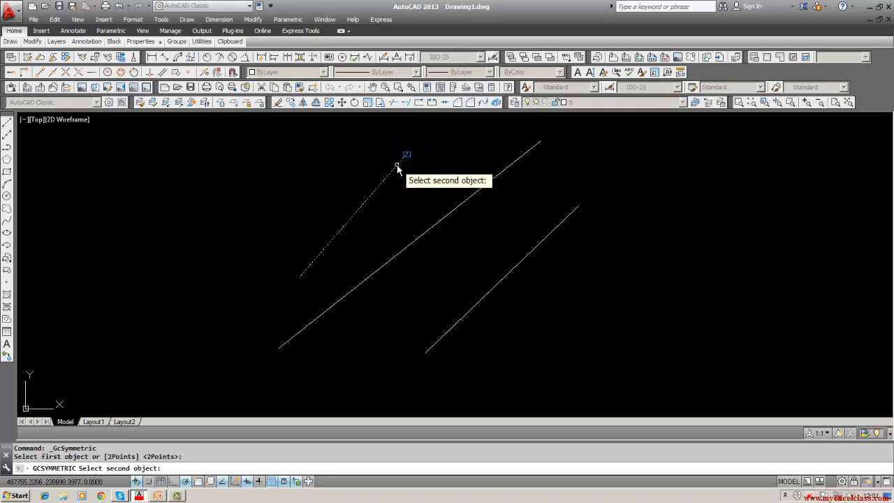
left_click(538, 247)
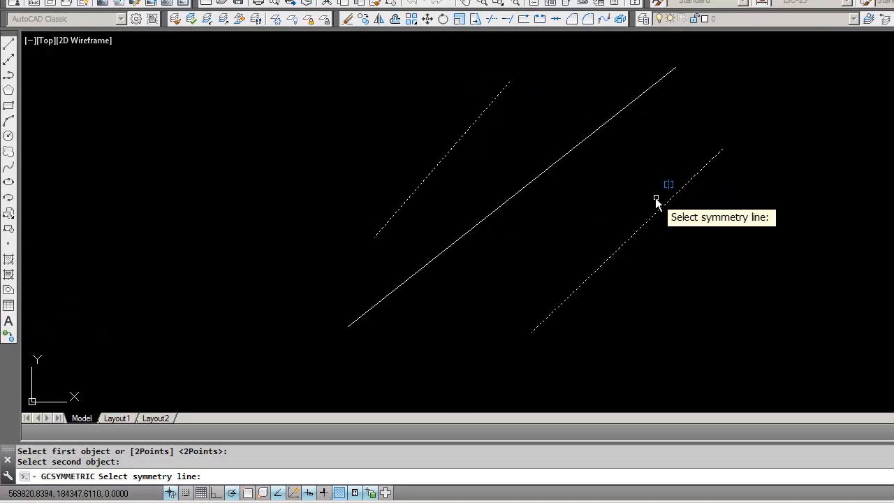
left_click(587, 139)
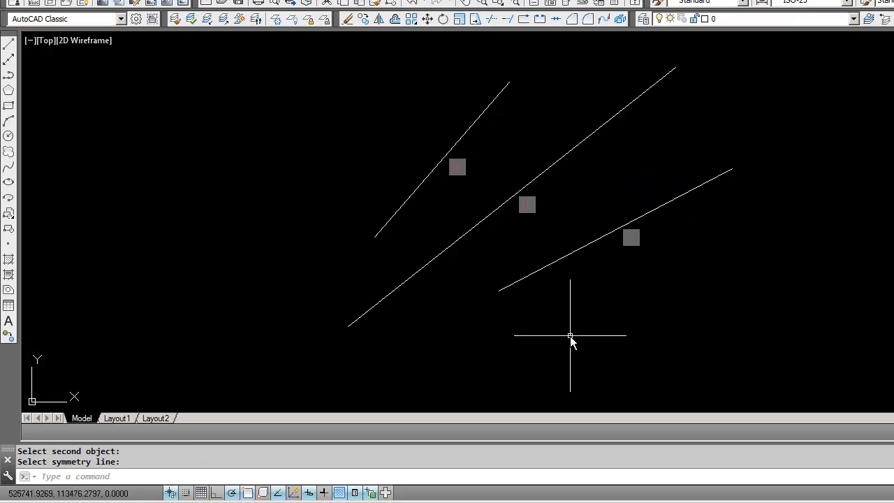
key("Escape")
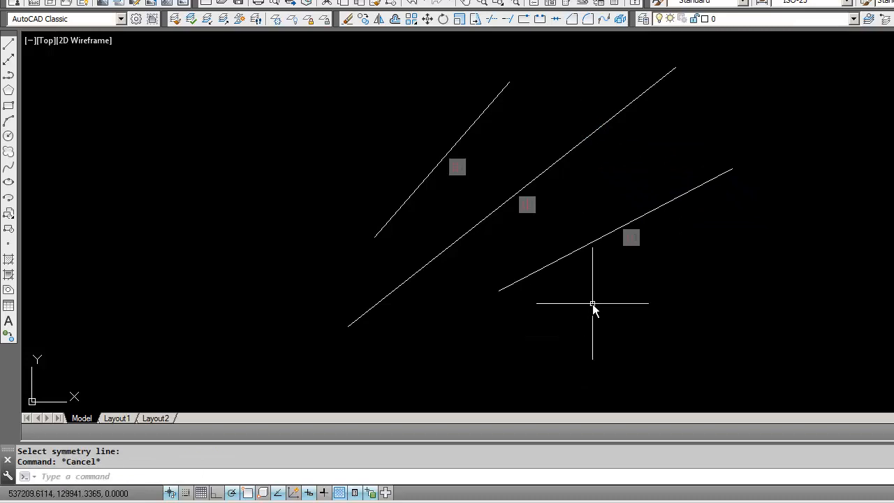
middle_click_drag(592, 304, 592, 343)
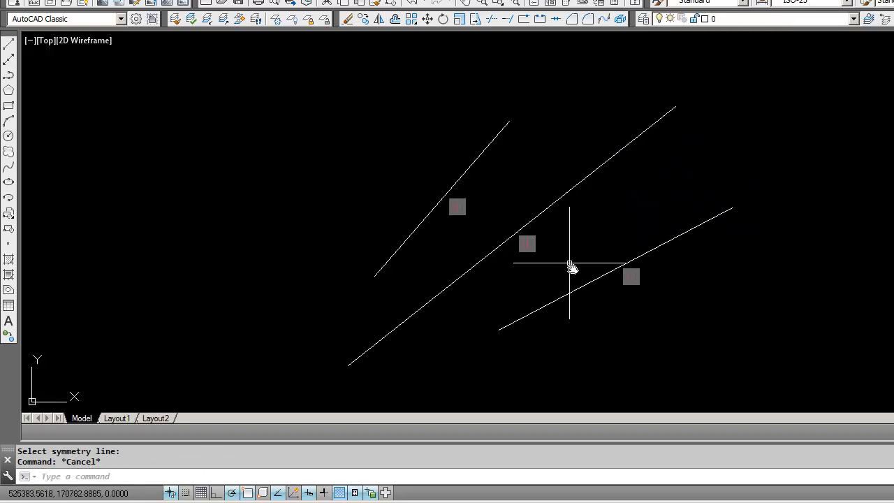
key("Escape")
scroll(542, 259, "up", 2)
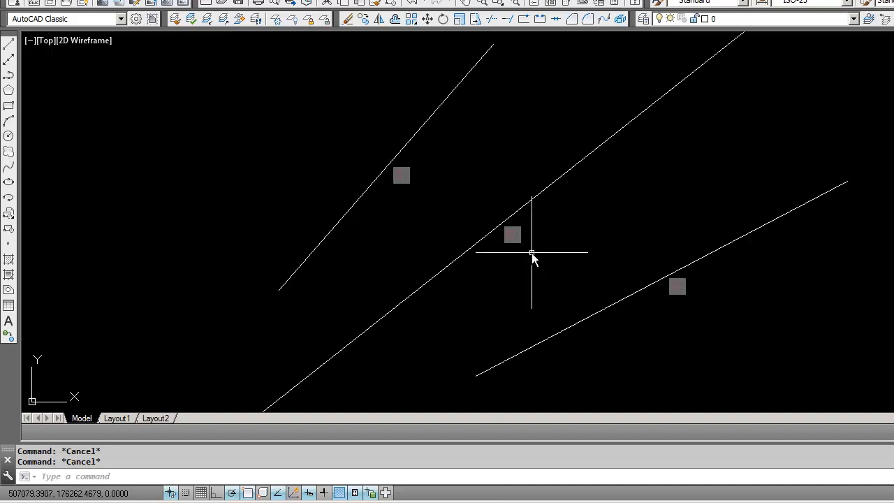
scroll(530, 249, "down", 2)
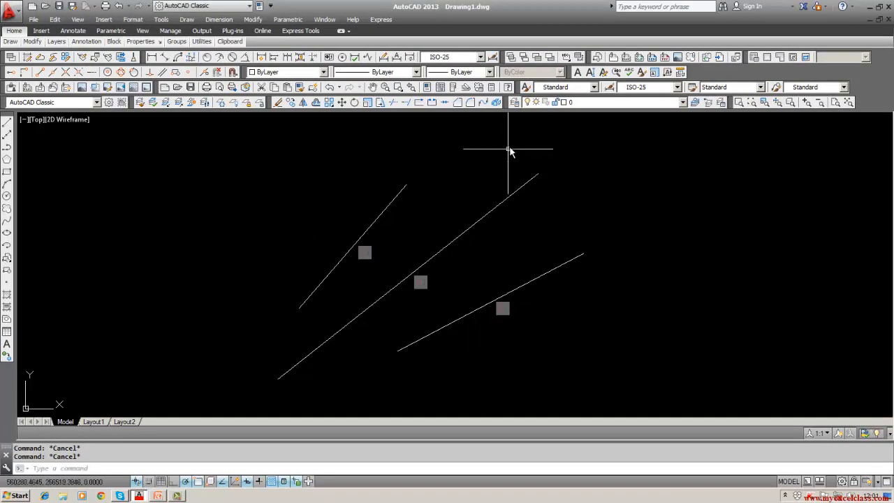
left_click(280, 103)
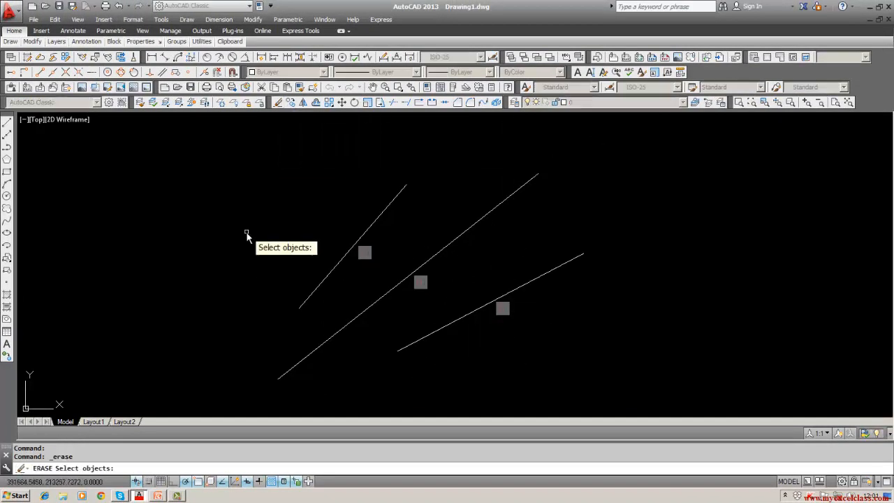
type("w")
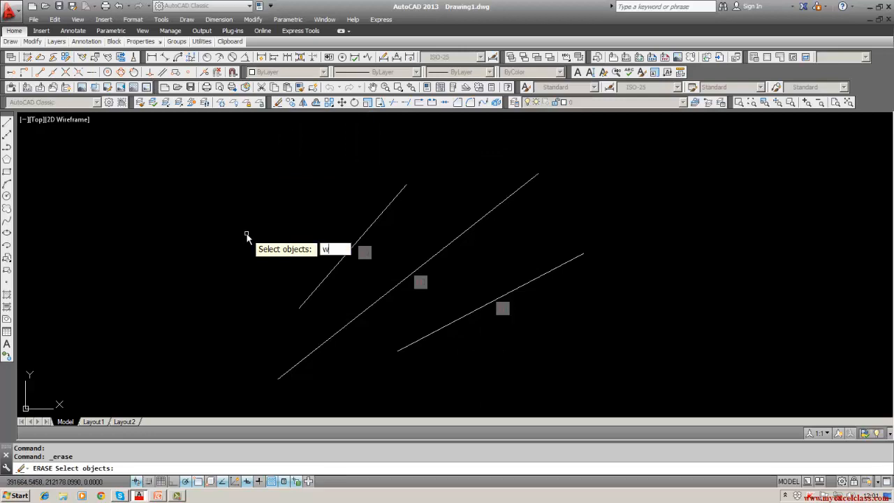
key("Return")
left_click(249, 168)
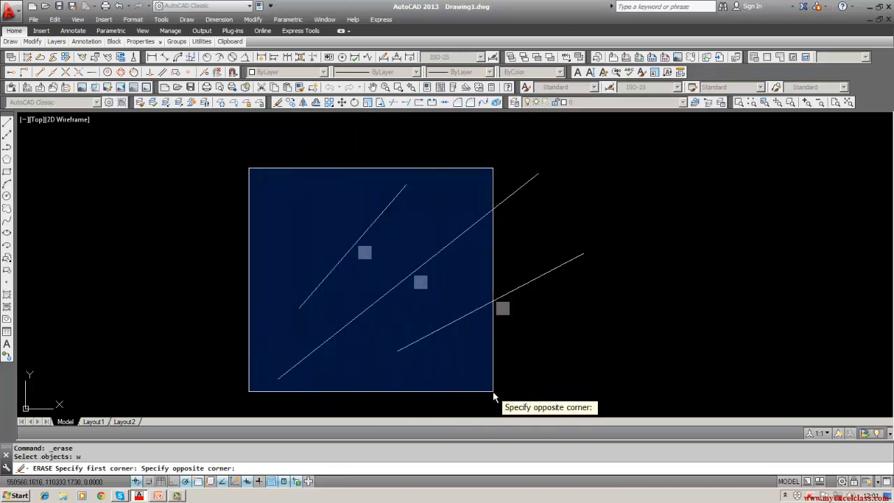
left_click(108, 343)
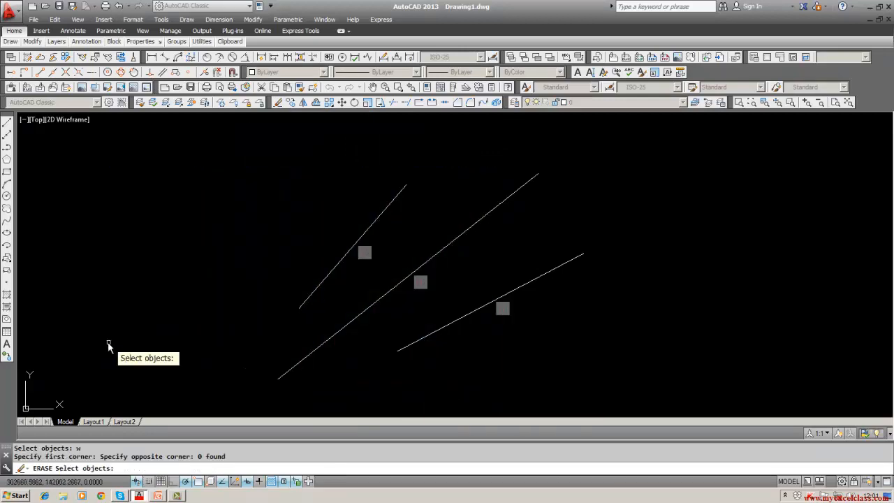
key("Escape")
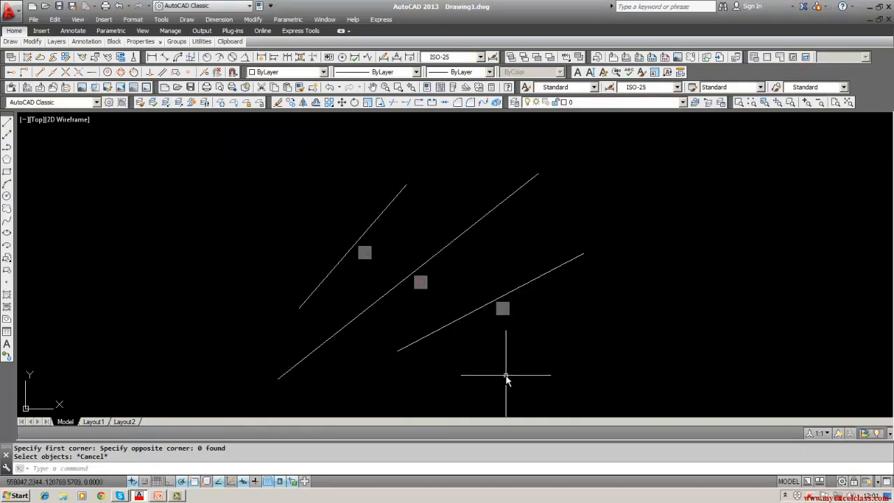
Step: Measure the angle between the lower line and the long middle line with an angular dimension, without keeping the dimension
type("d")
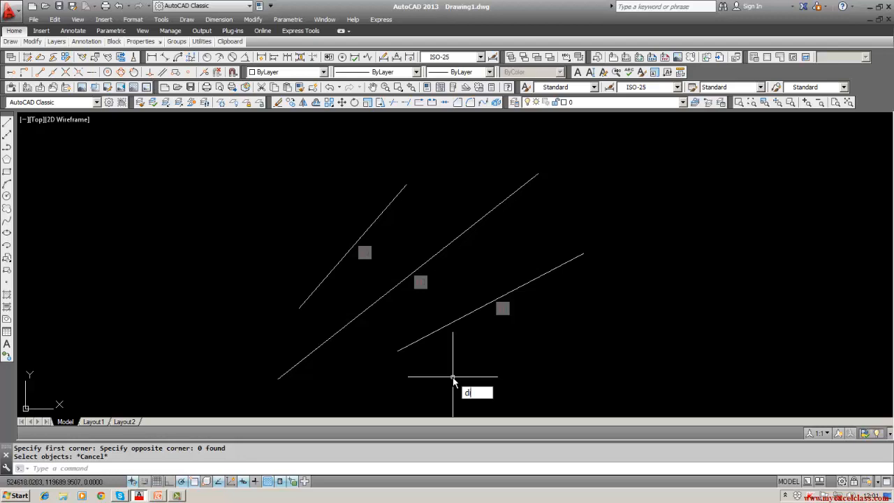
type("im")
key("Return")
type("angula")
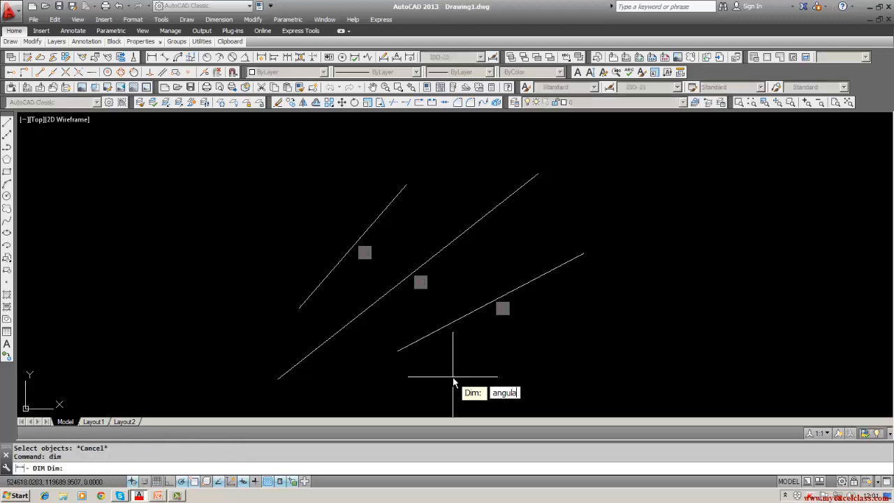
type("r")
key("Return")
left_click(426, 336)
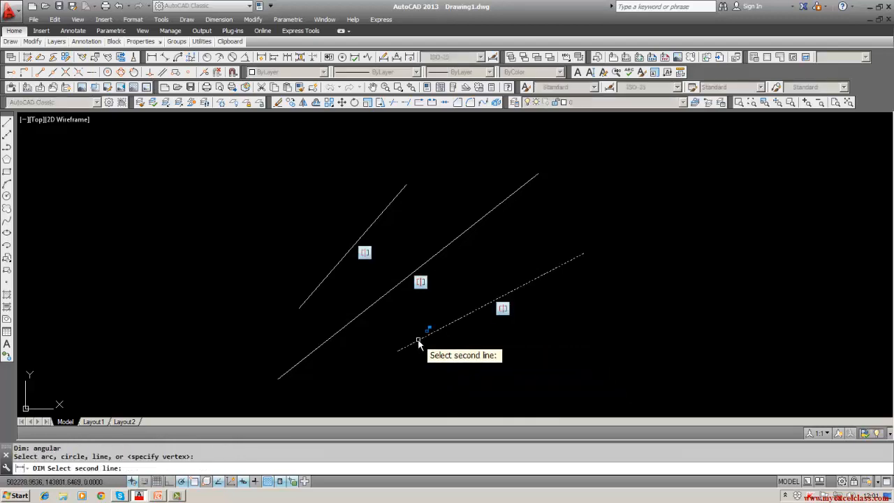
left_click(385, 295)
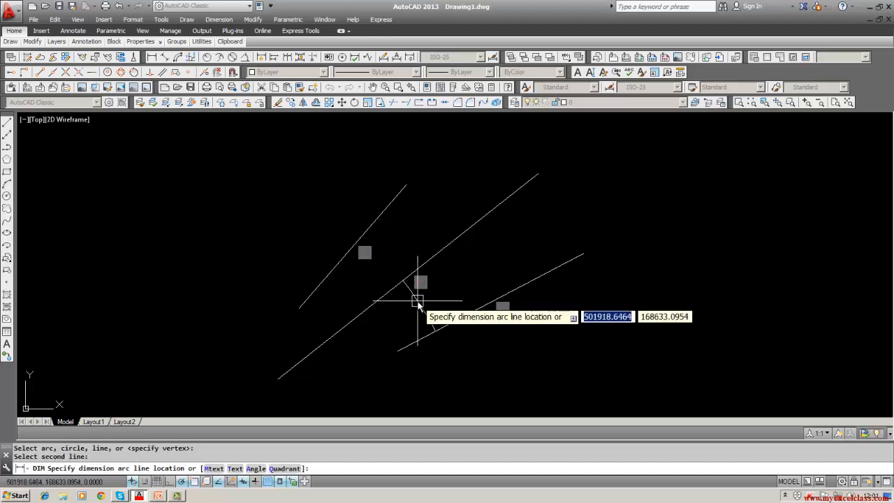
left_click(417, 301)
key("Escape")
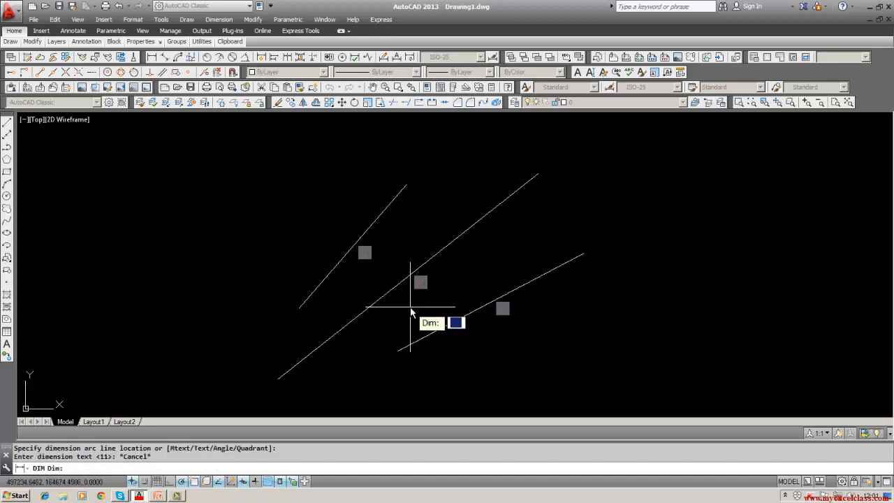
Step: Measure the angle between the long middle line and the upper line with an angular dimension, without keeping the dimension
key("Return")
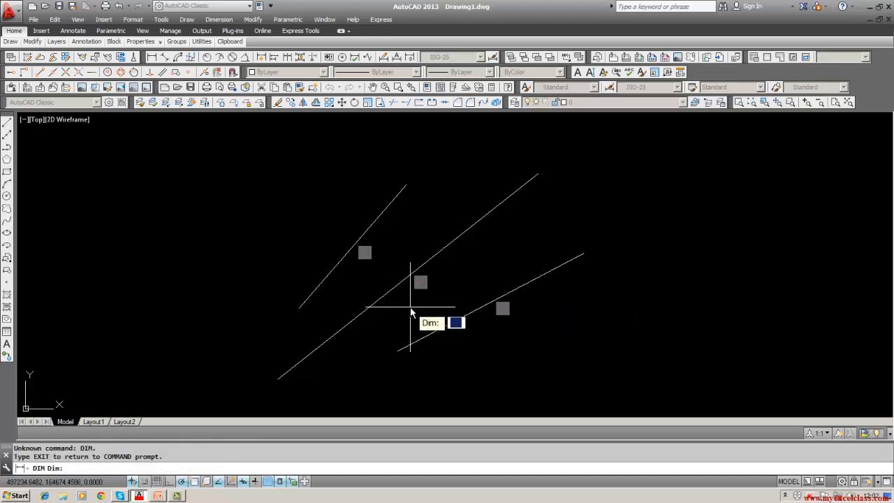
type("angular")
key("Return")
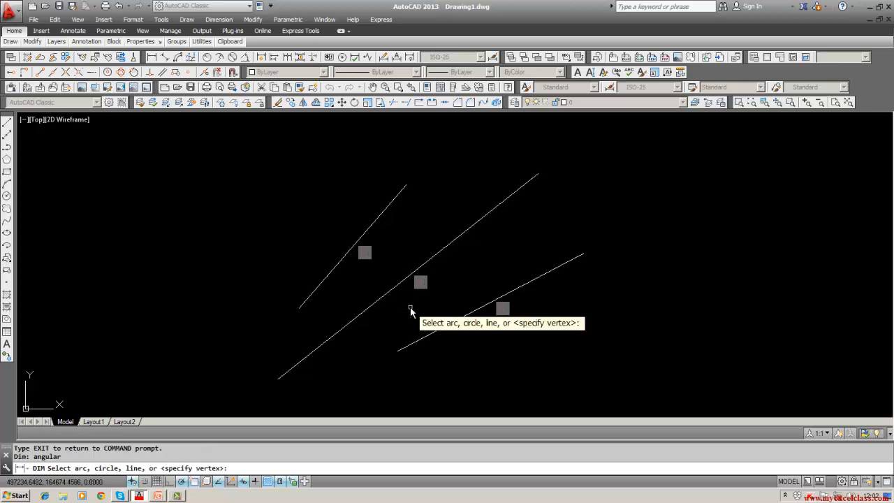
left_click(353, 322)
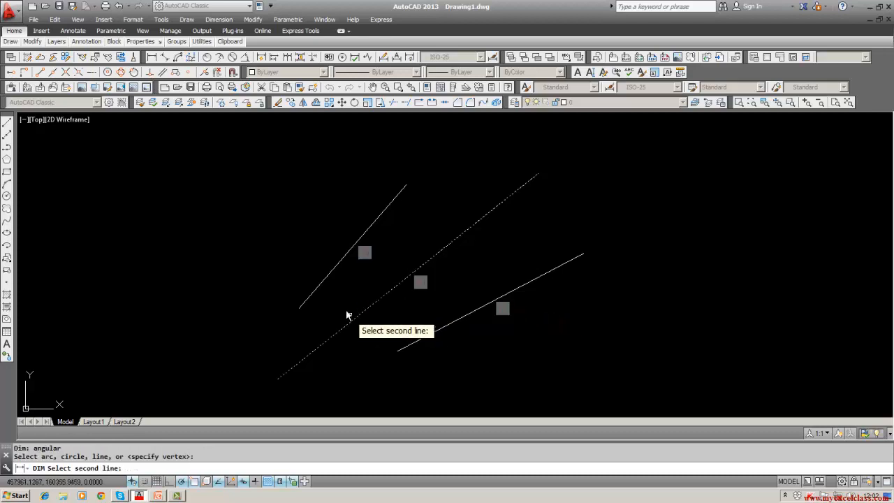
left_click(319, 284)
left_click(334, 299)
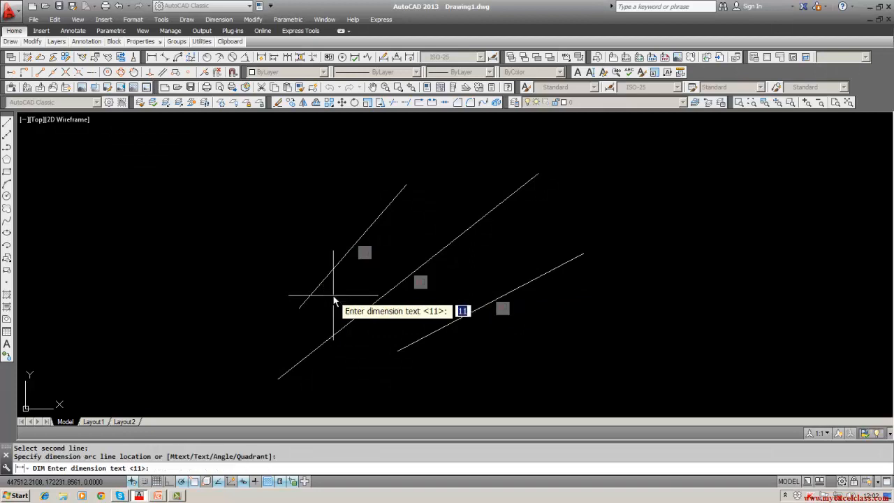
key("Escape")
key("Escape")
key("Escape")
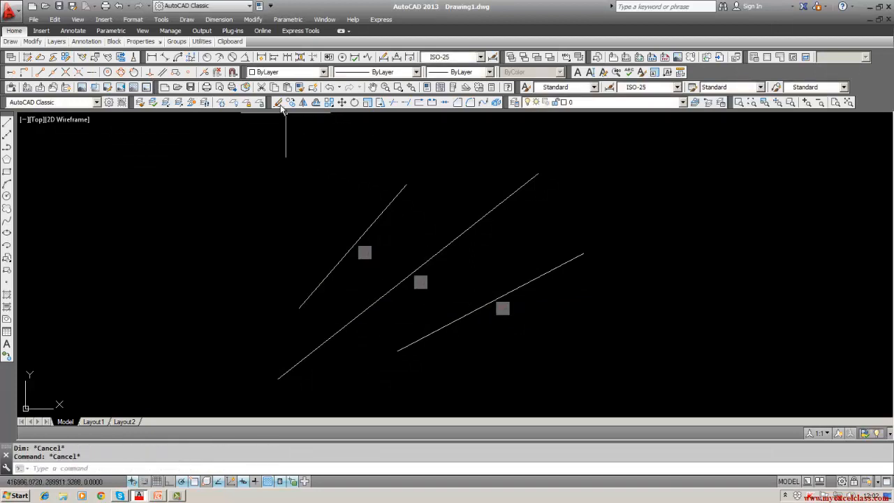
left_click(399, 351)
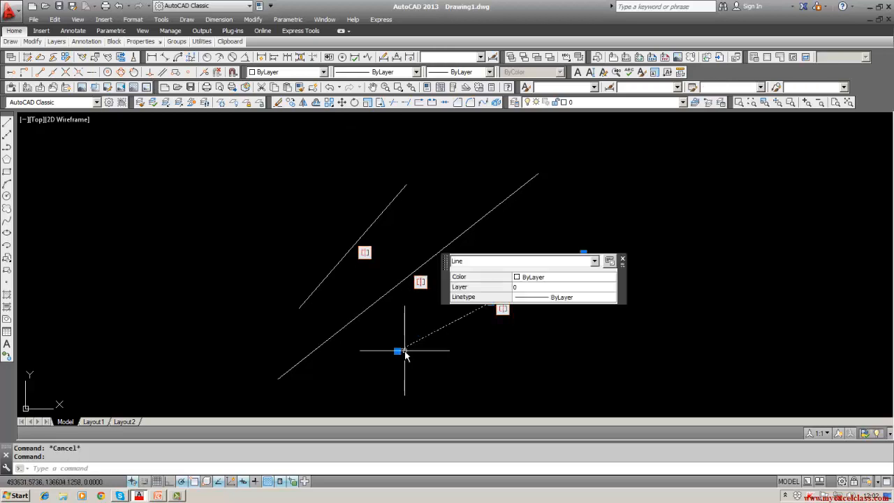
key("Escape")
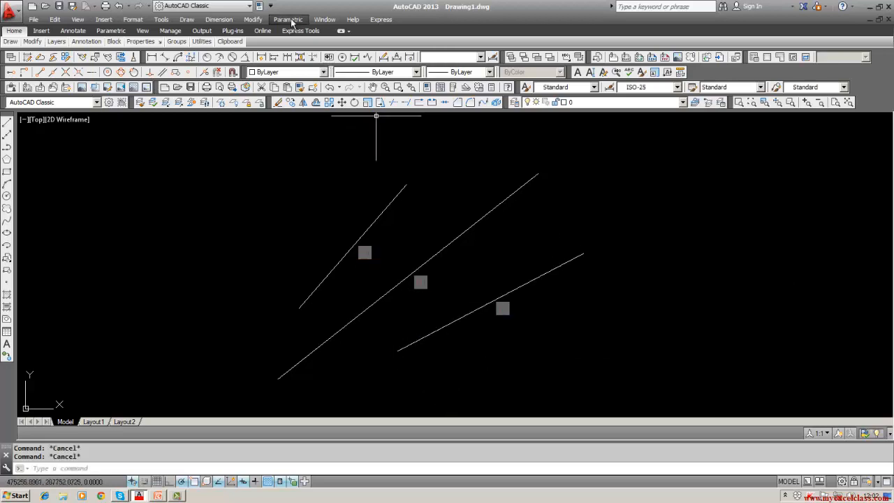
Step: Apply an Equal constraint so the lower line takes the length of the upper line
left_click(287, 19)
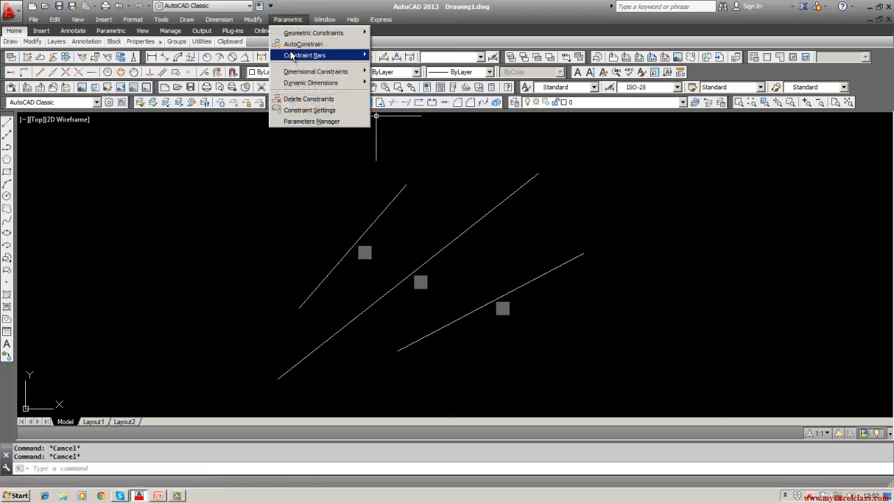
mouse_move(307, 33)
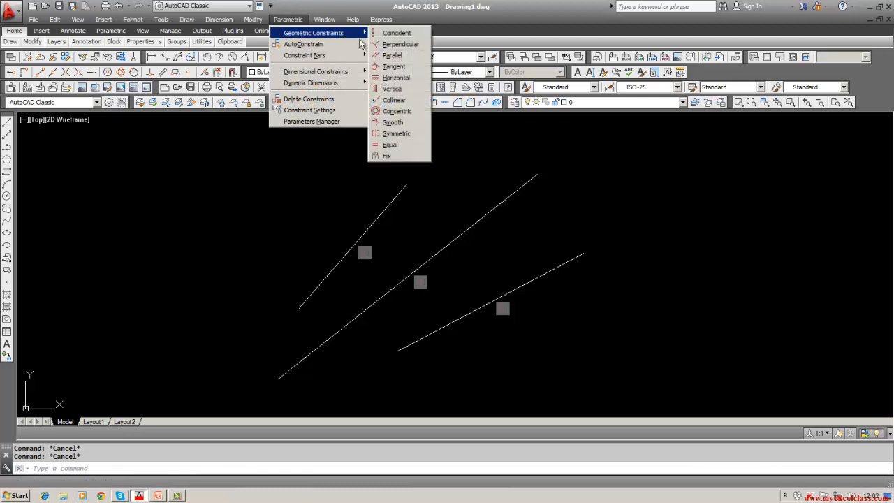
left_click(402, 149)
left_click(398, 194)
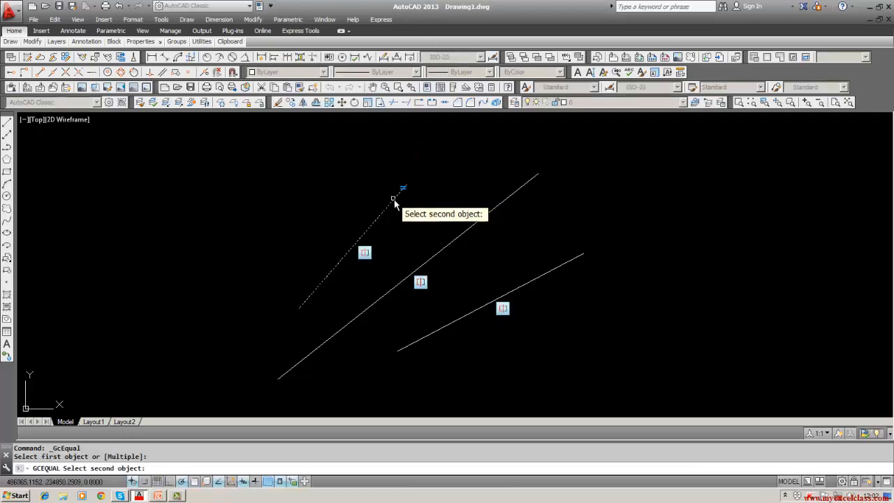
left_click(531, 283)
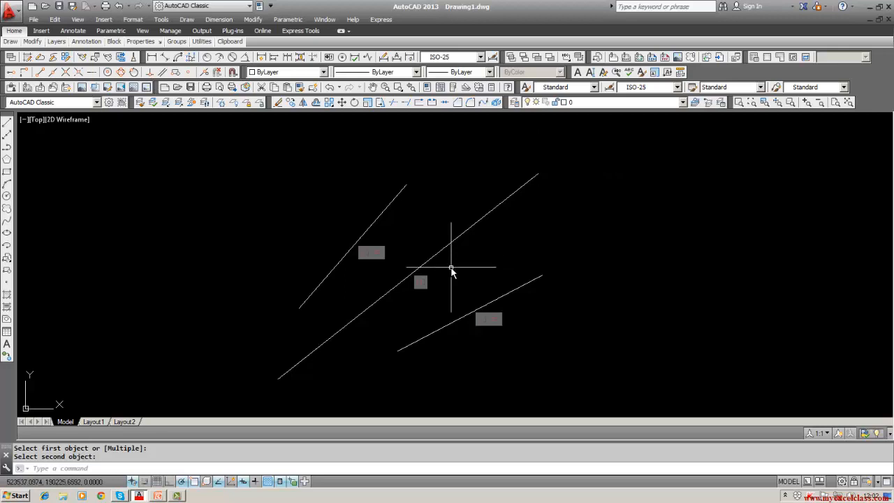
middle_click_drag(452, 269, 455, 254)
scroll(456, 256, "down", 1)
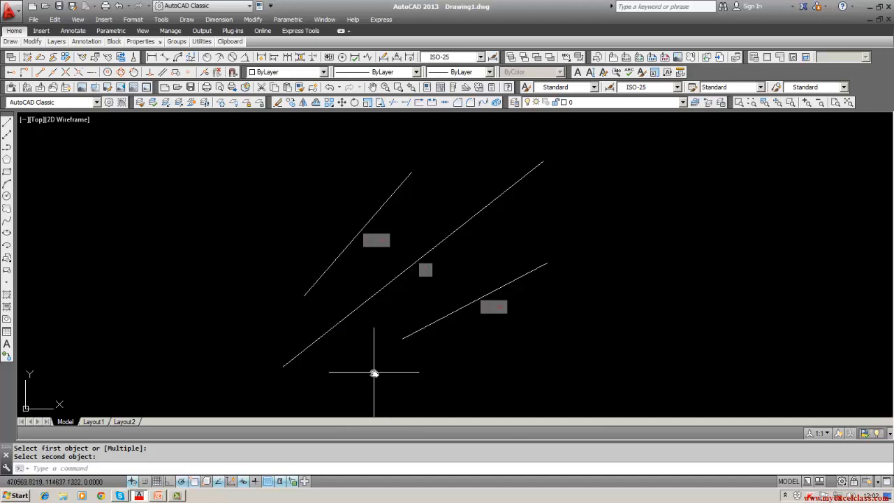
scroll(375, 374, "down", 2)
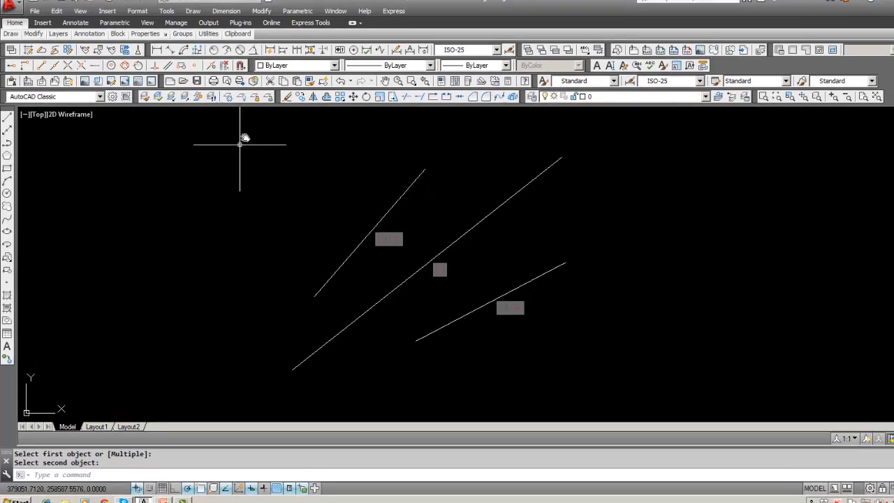
Step: Erase the three constrained slanted lines together with a window selection around them
left_click(287, 96)
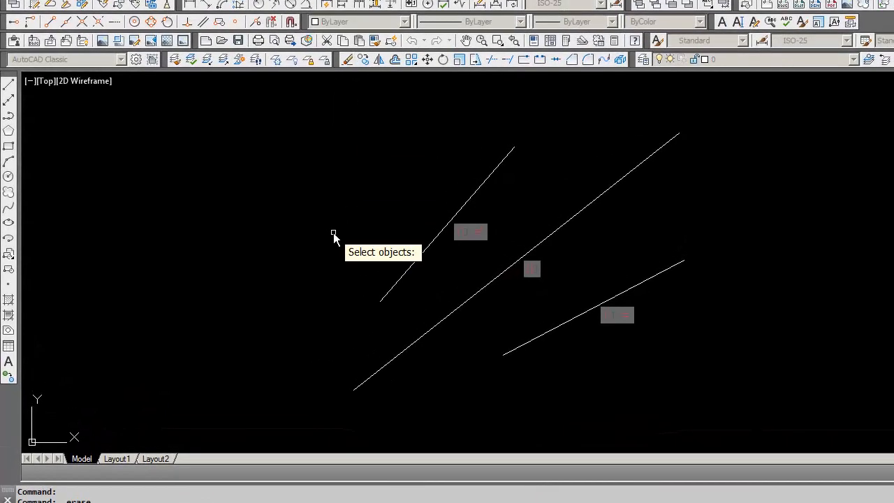
type("2")
key("BackSpace")
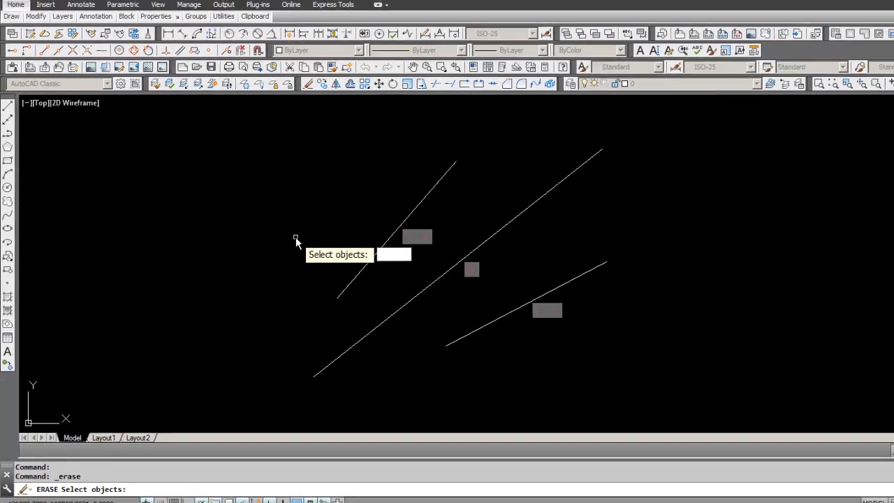
type("w")
key("Return")
left_click(248, 134)
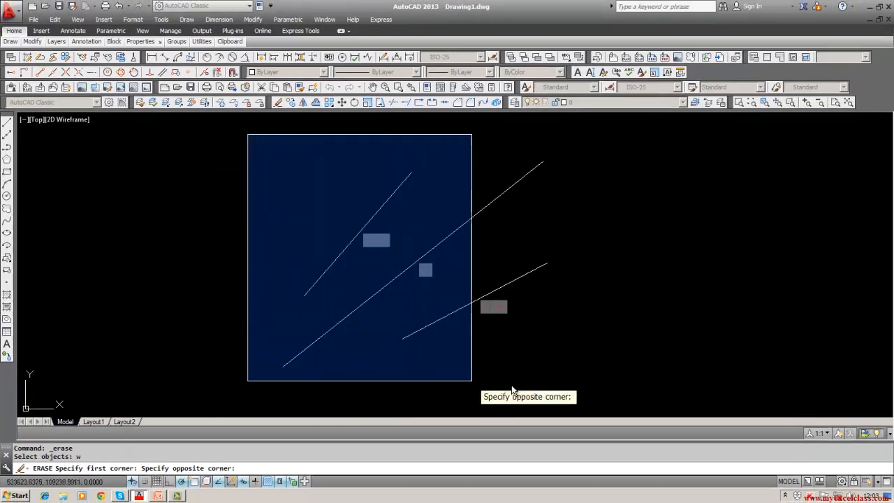
left_click(602, 384)
key("Return")
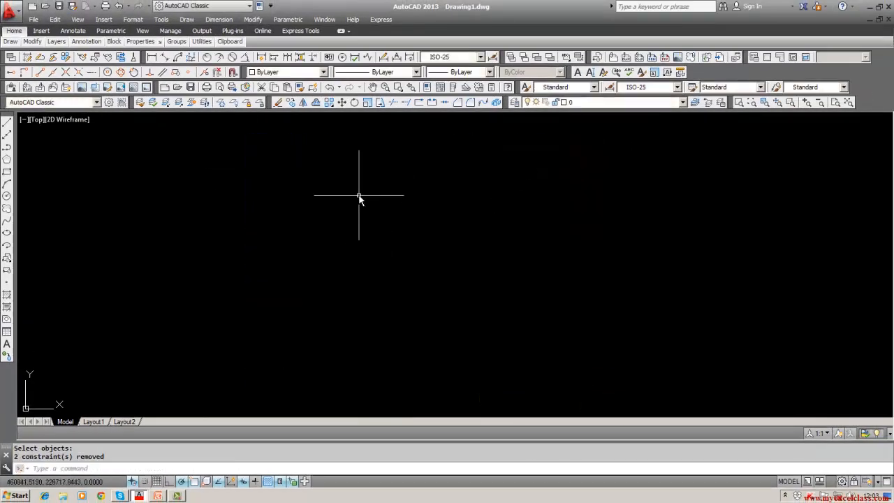
Step: Draw two separate vertical lines side by side with a wide gap between them, the first about 95,400 units long
left_click(6, 123)
left_click(312, 201)
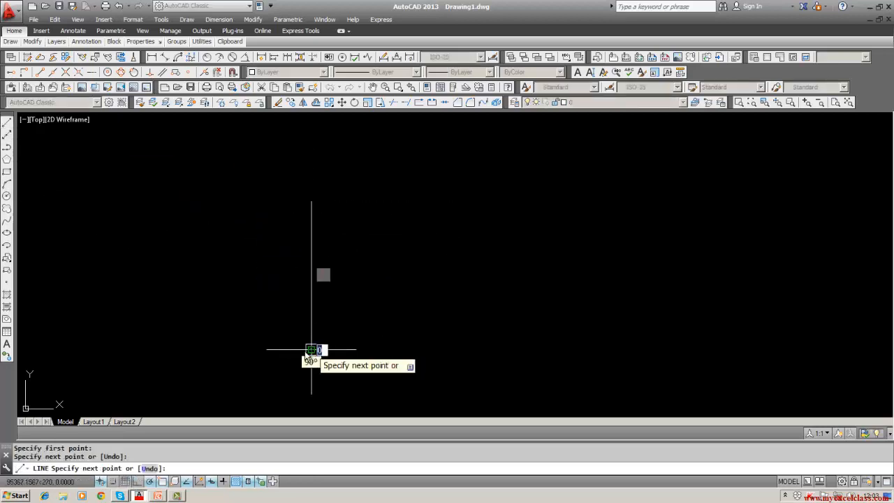
key("Escape")
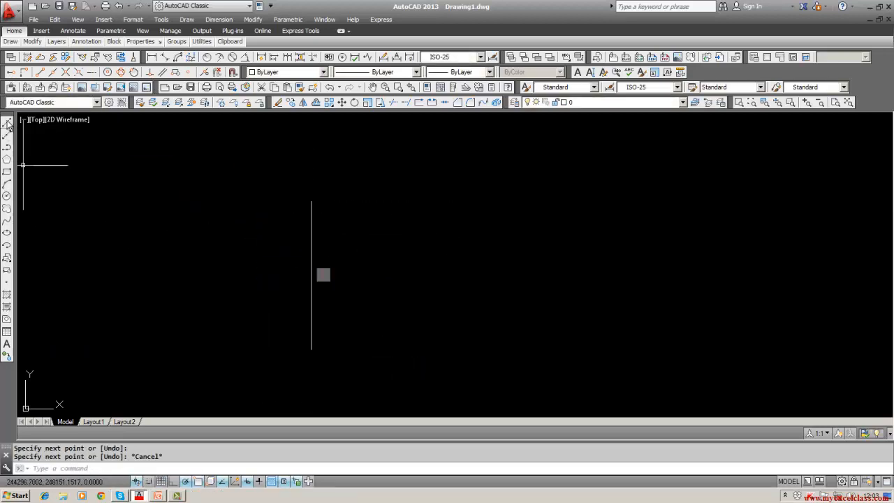
left_click(6, 123)
left_click(507, 201)
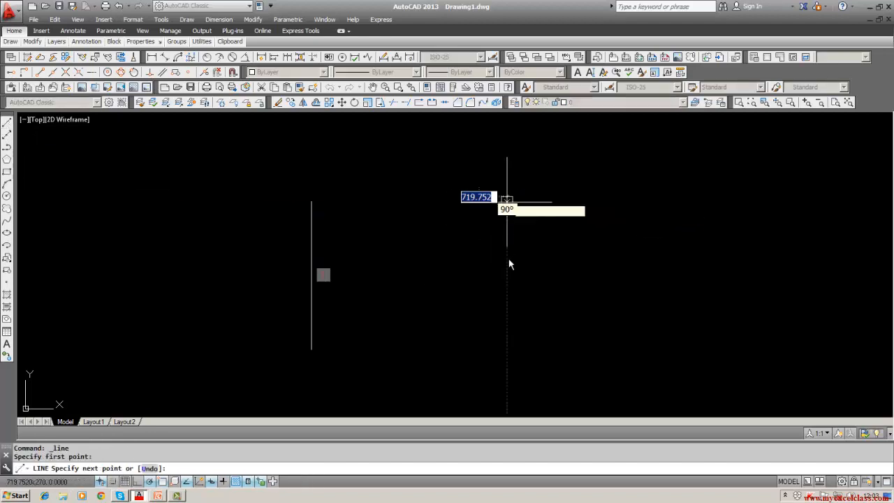
left_click(509, 340)
key("Escape")
key("Escape")
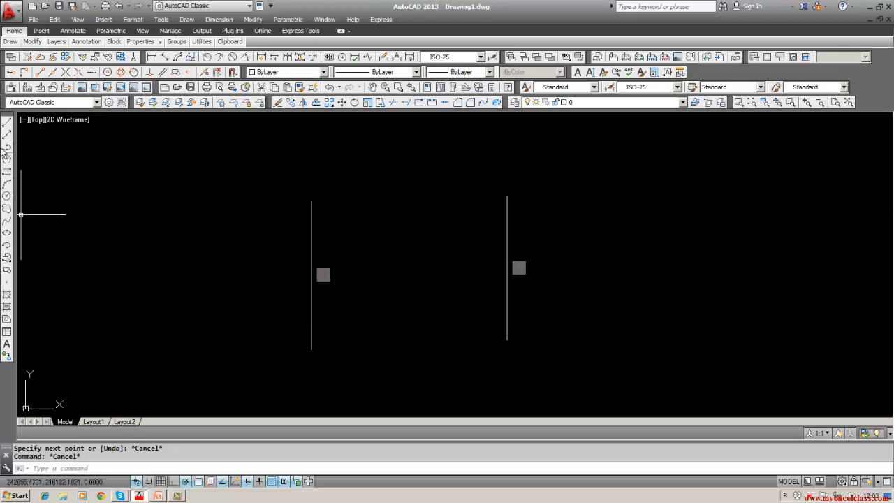
Step: Draw a longer vertical line between the two vertical lines, off-centre and nearer the first one, extending past both at each end
left_click(7, 125)
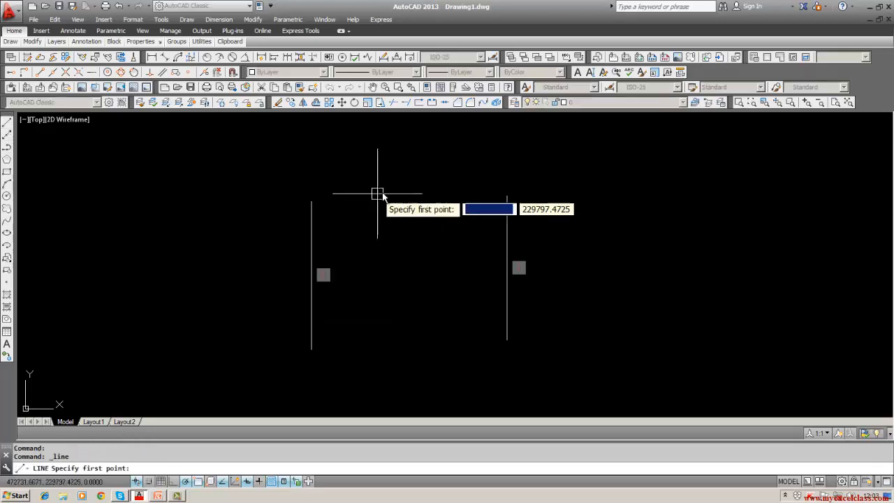
left_click(380, 147)
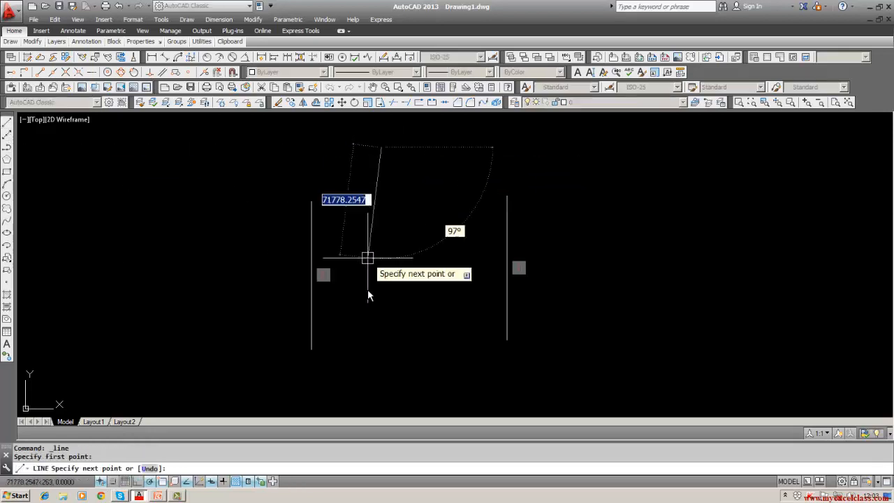
left_click(381, 383)
key("Escape")
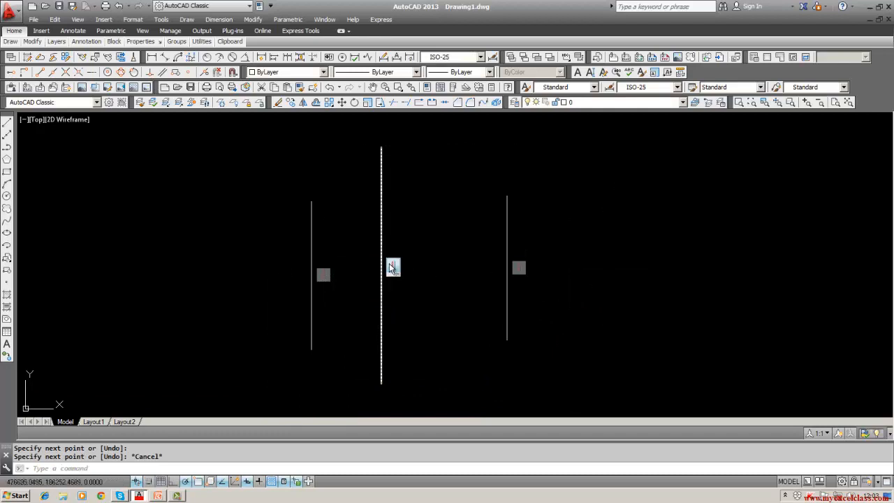
Step: Apply a Symmetric constraint to the two shorter vertical lines, using the long middle line as symmetry line
left_click(288, 19)
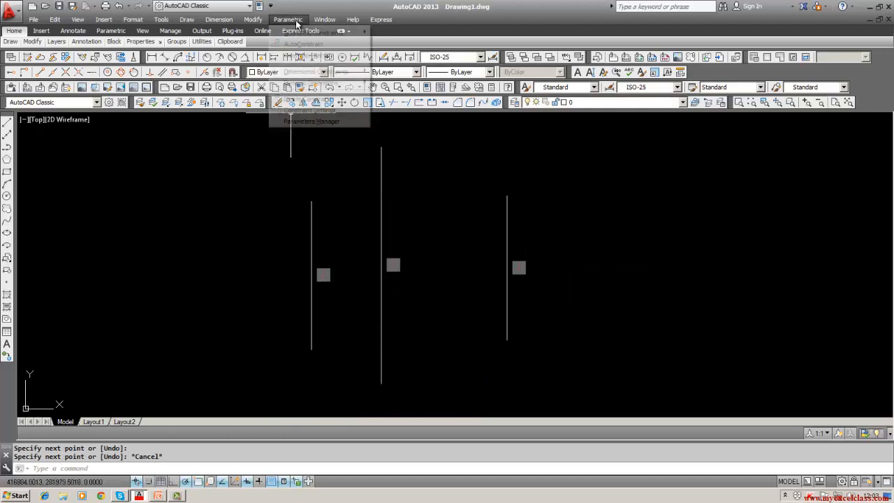
mouse_move(314, 33)
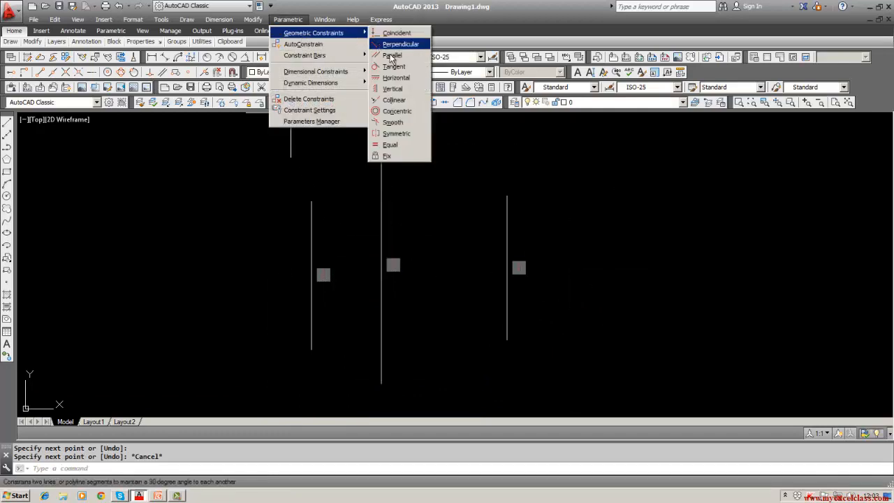
left_click(394, 133)
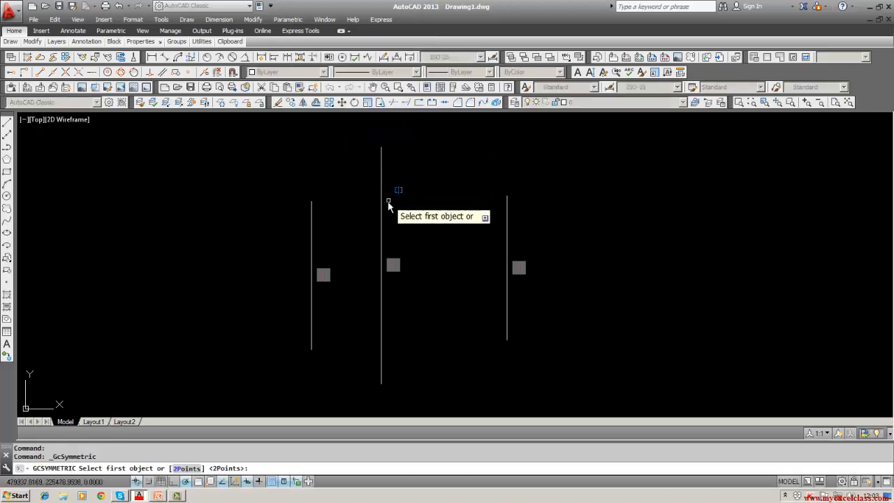
left_click(310, 227)
left_click(507, 234)
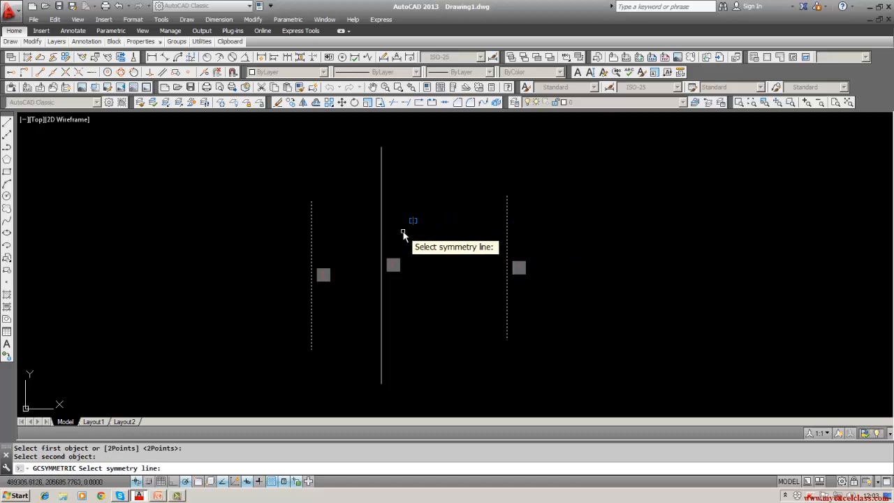
left_click(380, 227)
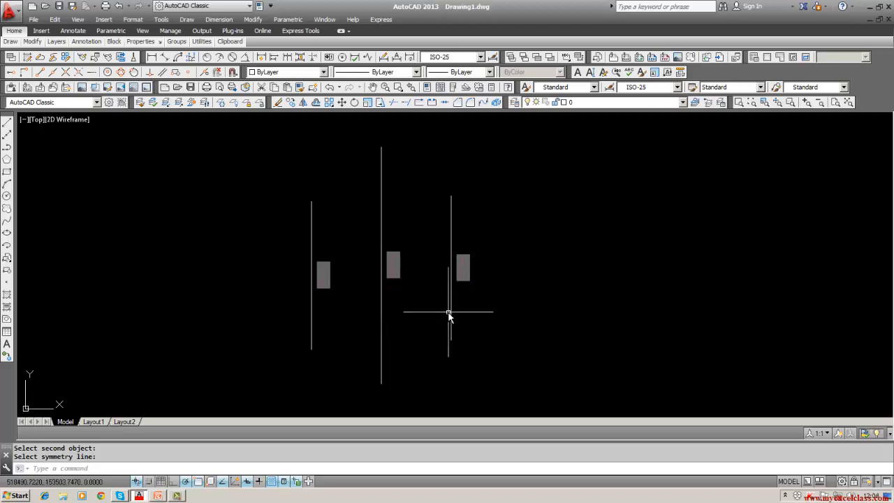
left_click(277, 102)
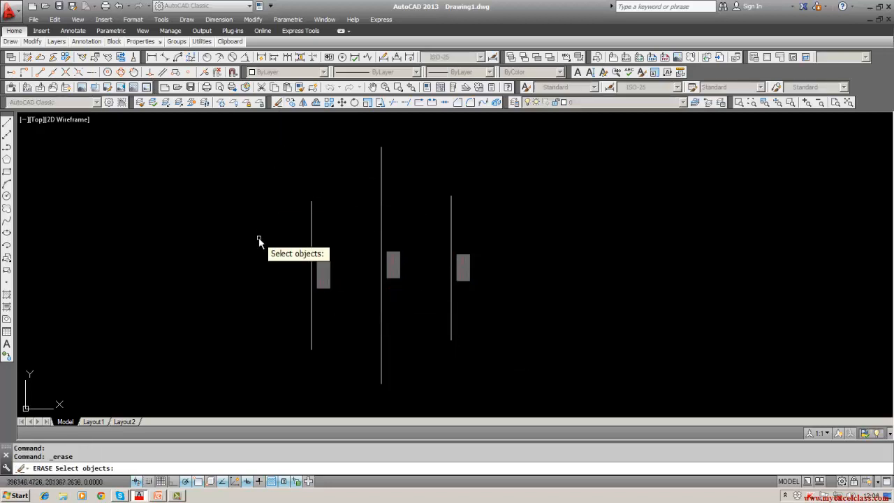
key("Escape")
scroll(321, 287, "up", 4)
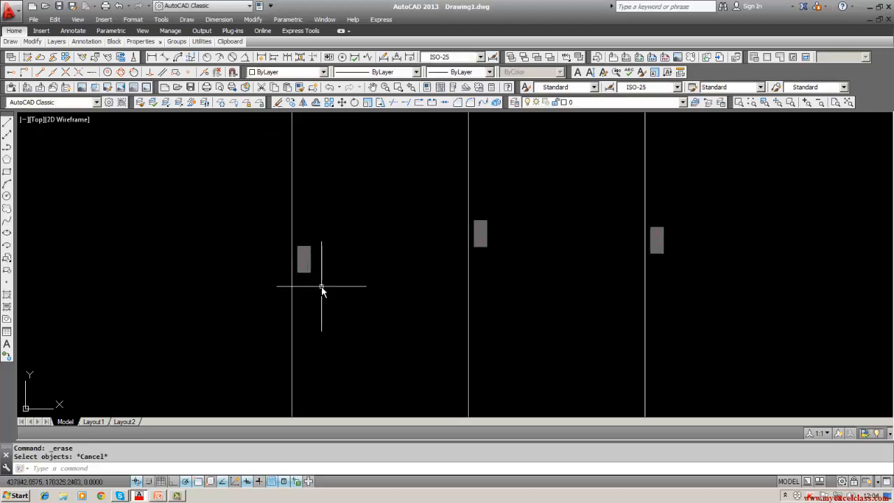
scroll(321, 286, "down", 4)
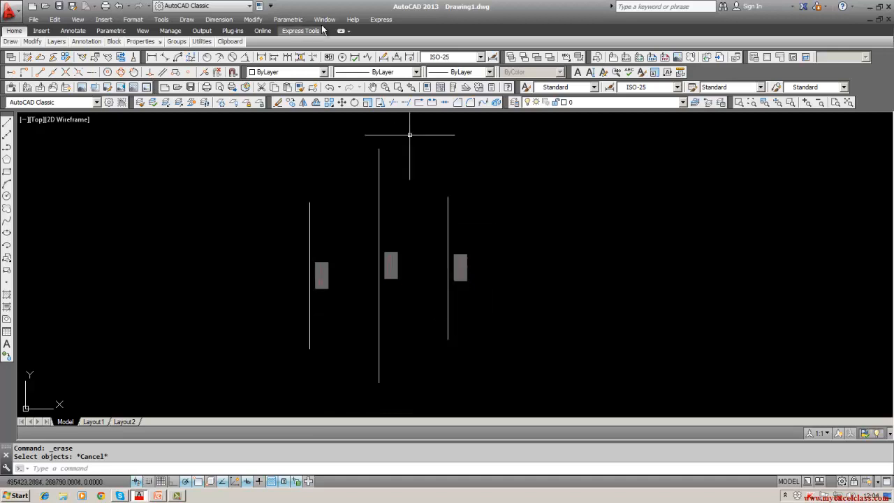
Step: Review the AutoConstrain constraint types and tolerances in the Constraint Settings, and close them without changes
left_click(292, 20)
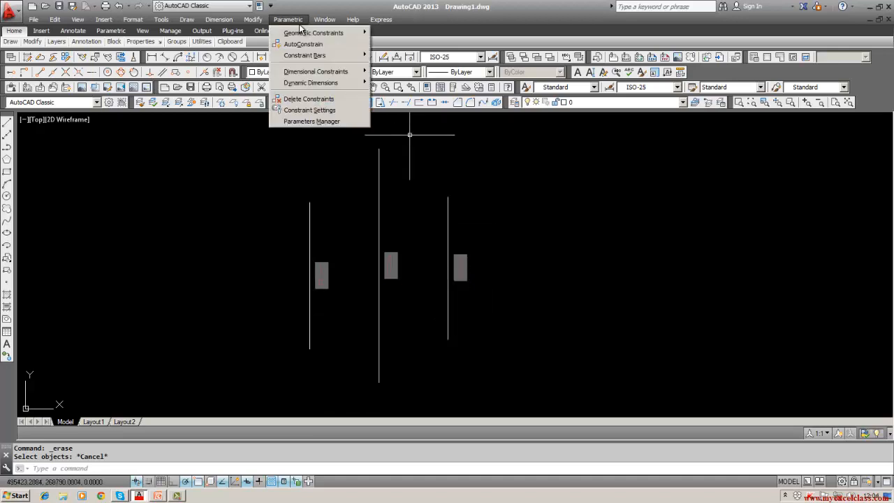
left_click(308, 110)
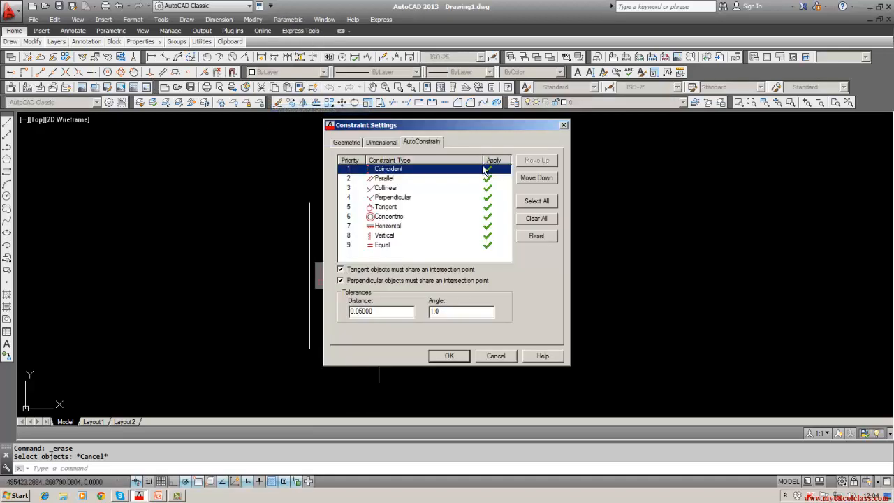
left_click(449, 356)
key("Escape")
key("Escape")
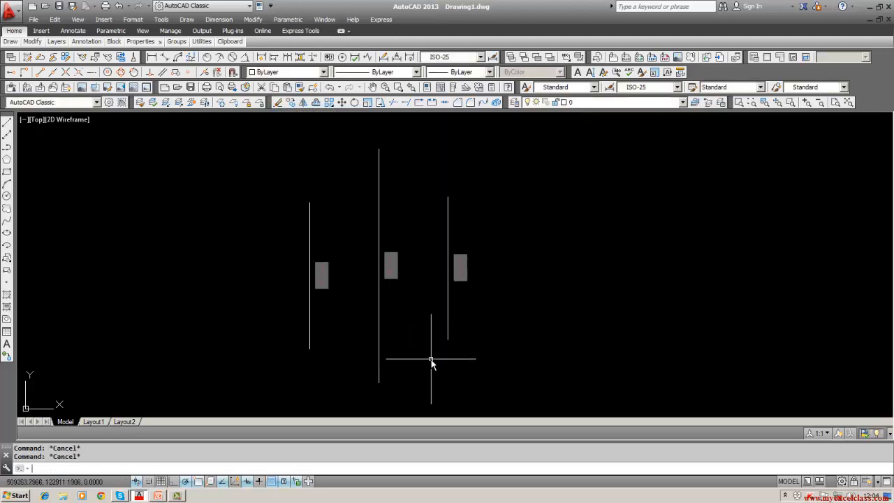
key("ctrl+a")
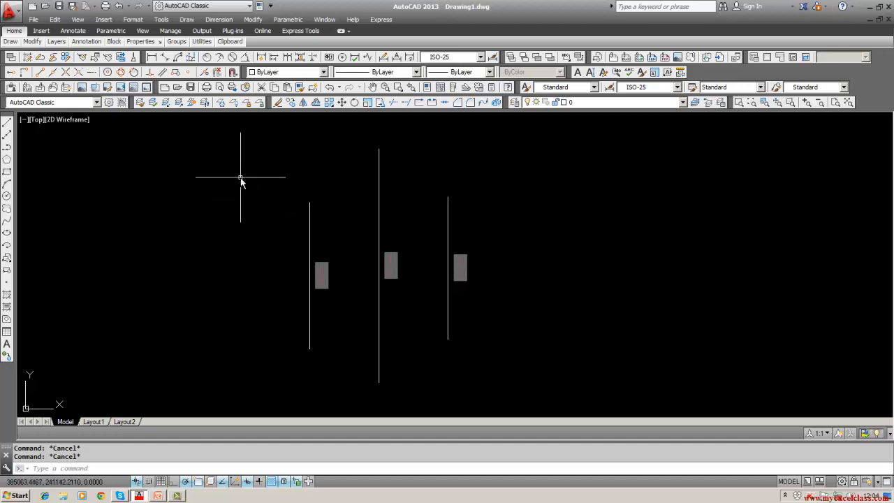
Step: Erase the three vertical lines together with a window selection around them
left_click(277, 102)
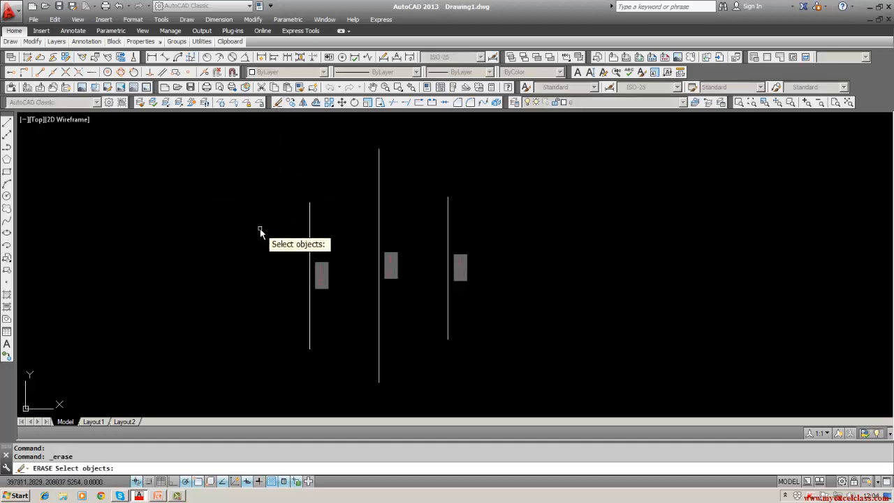
type("w")
key("Return")
left_click(263, 138)
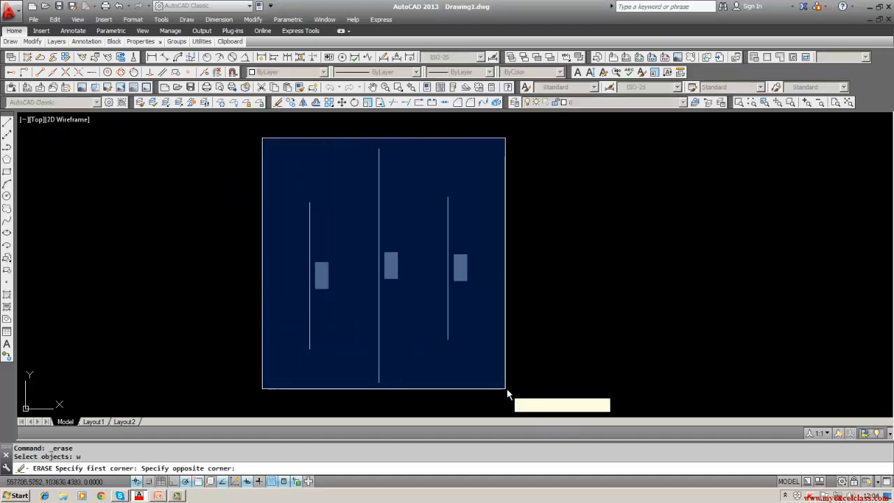
left_click(512, 388)
key("Return")
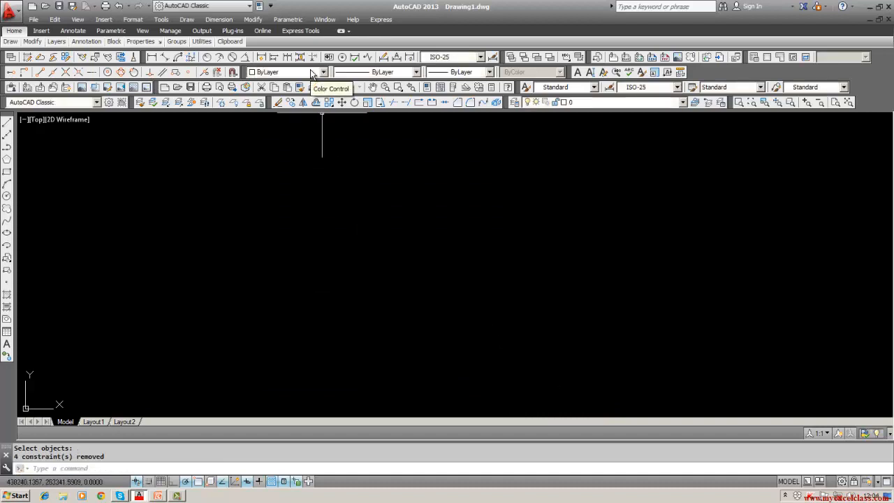
left_click(287, 20)
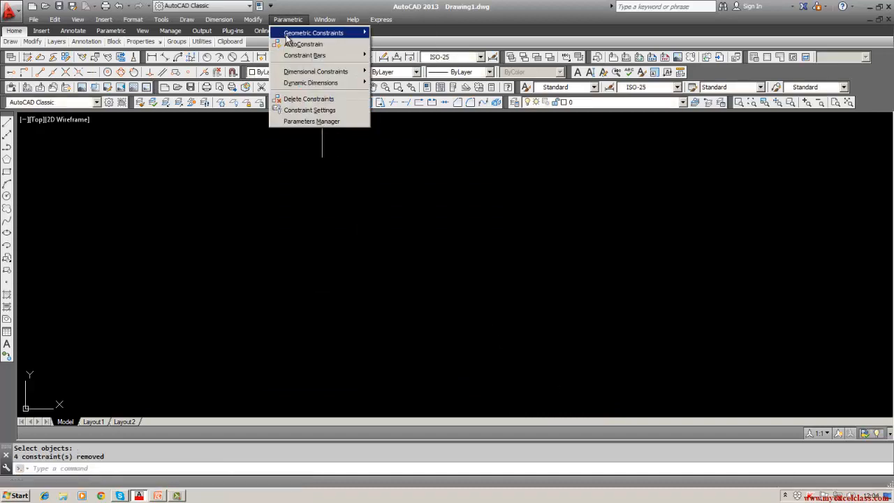
mouse_move(286, 35)
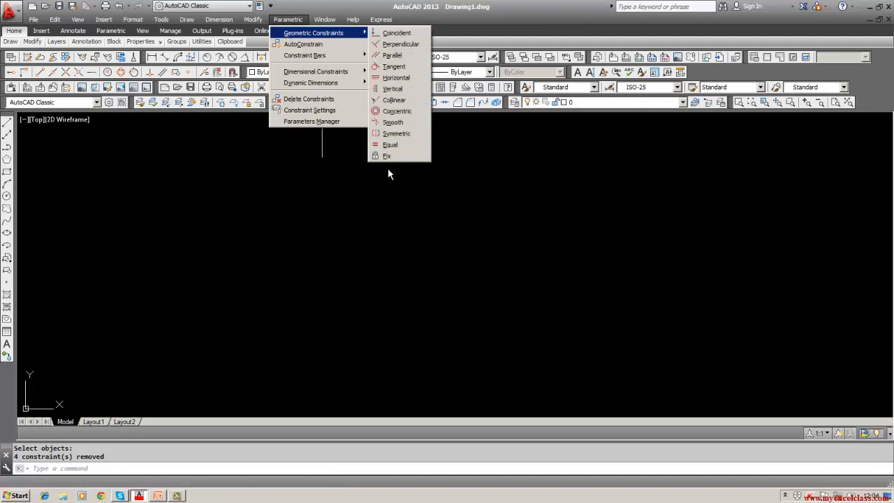
mouse_move(381, 19)
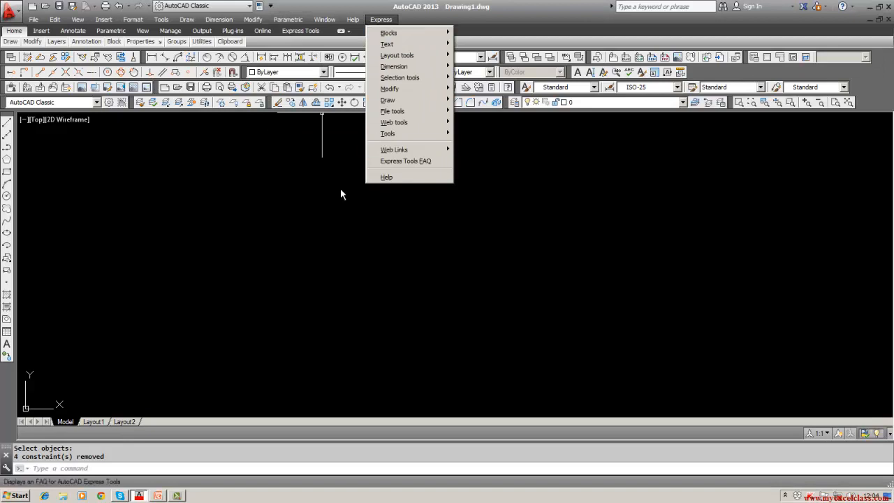
left_click(313, 218)
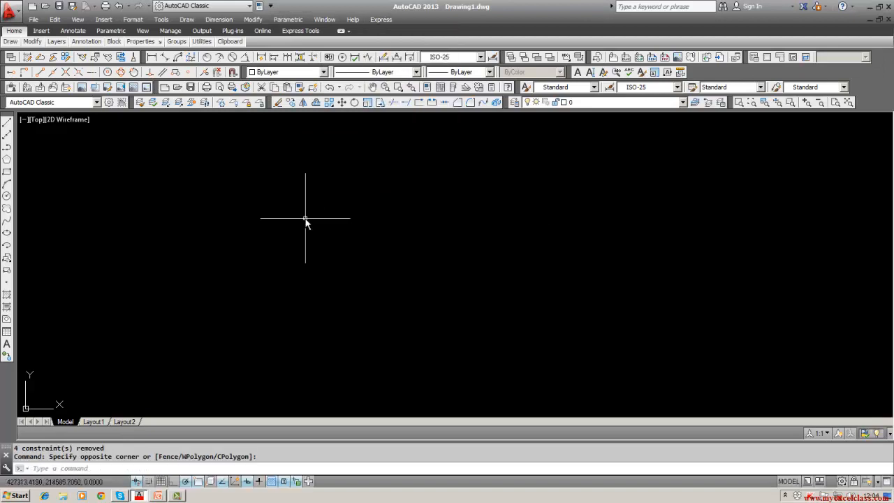
left_click(299, 21)
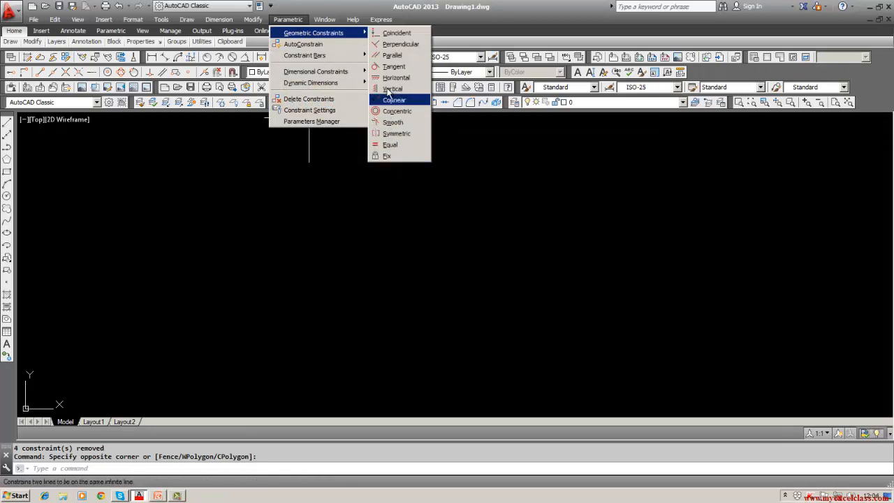
left_click(311, 226)
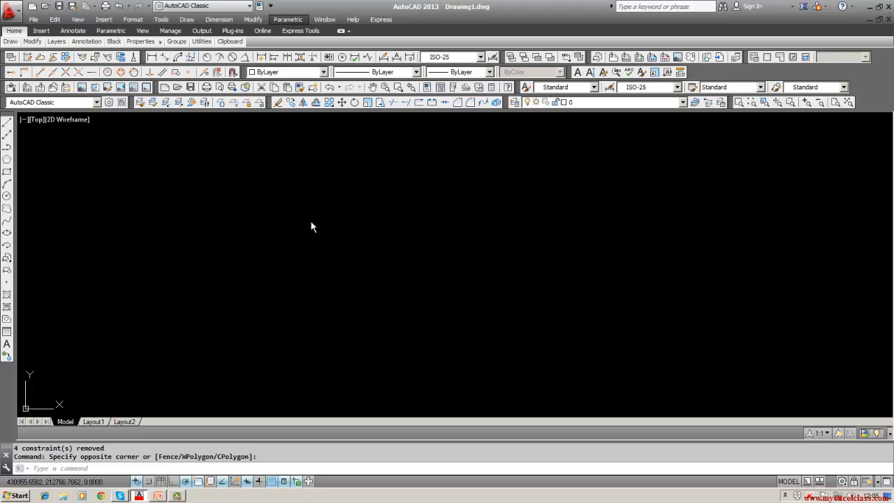
Step: Draw four connected lines in a zigzag: up to a peak, down to a valley, up to a second peak and down to a lower end
left_click(6, 123)
left_click(300, 256)
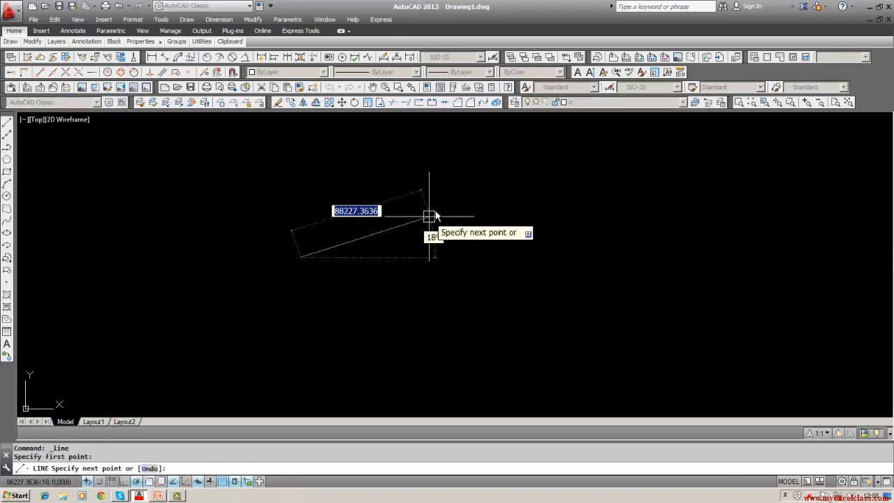
left_click(461, 194)
left_click(558, 260)
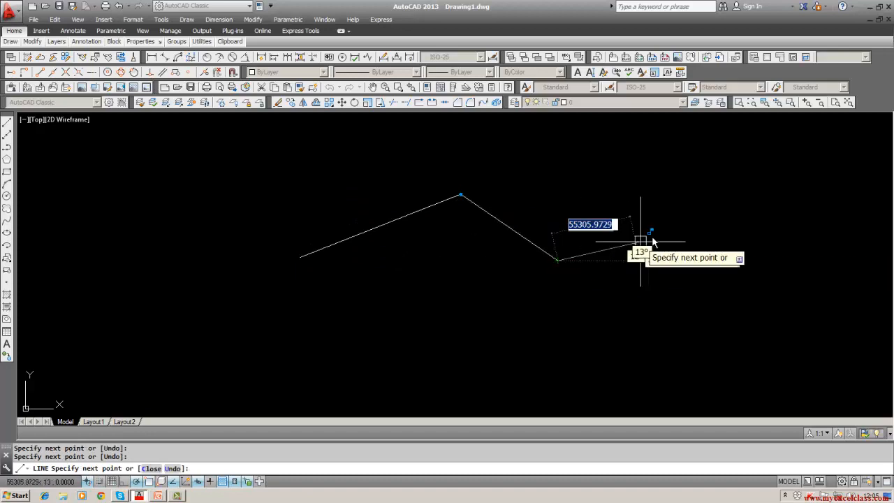
left_click(716, 185)
left_click(806, 334)
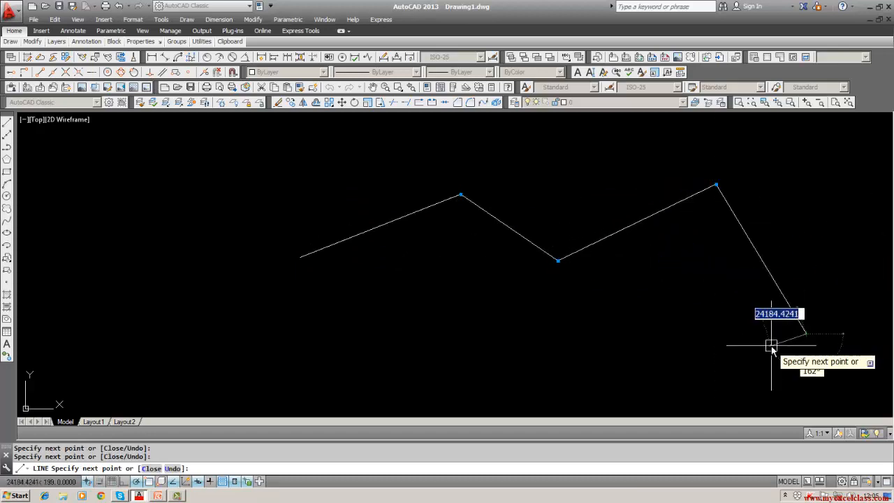
key("Return")
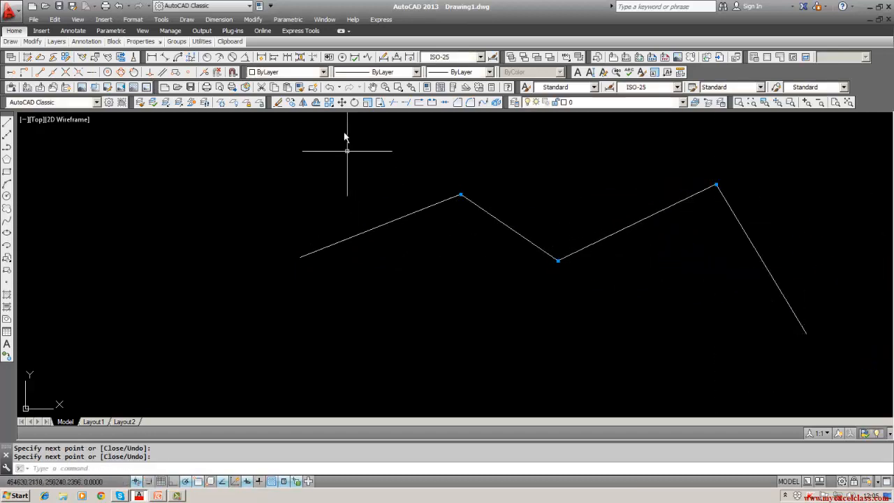
Step: Try to apply a Smooth constraint starting with the first line of the zigzag
left_click(288, 19)
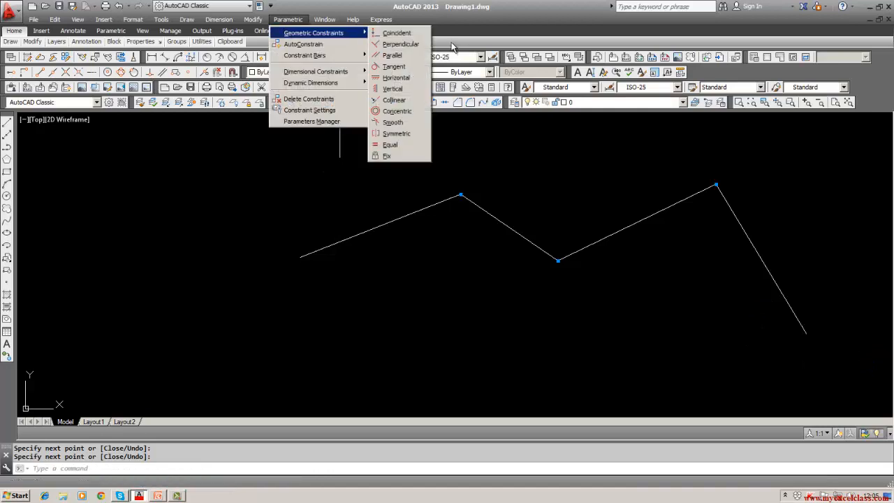
left_click(395, 122)
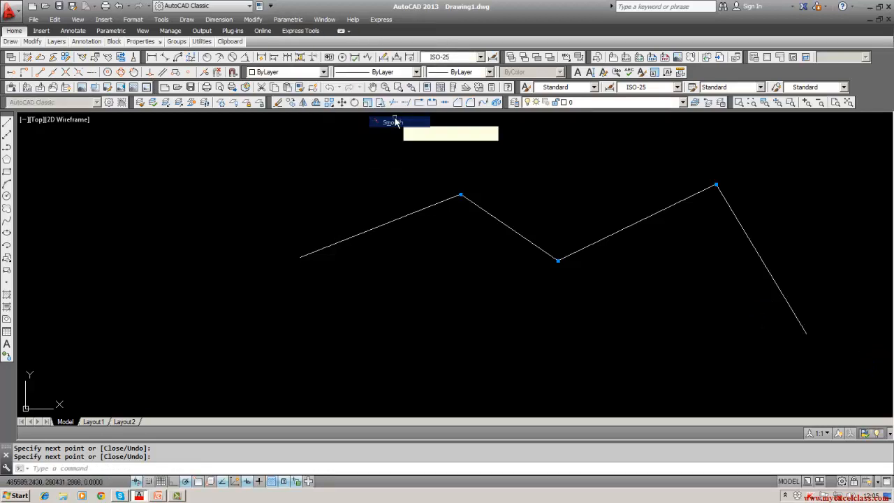
left_click(442, 201)
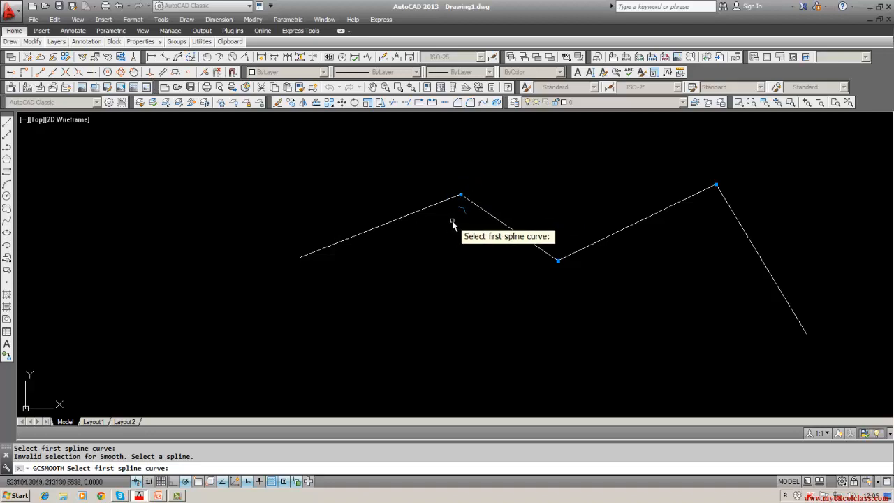
key("Escape")
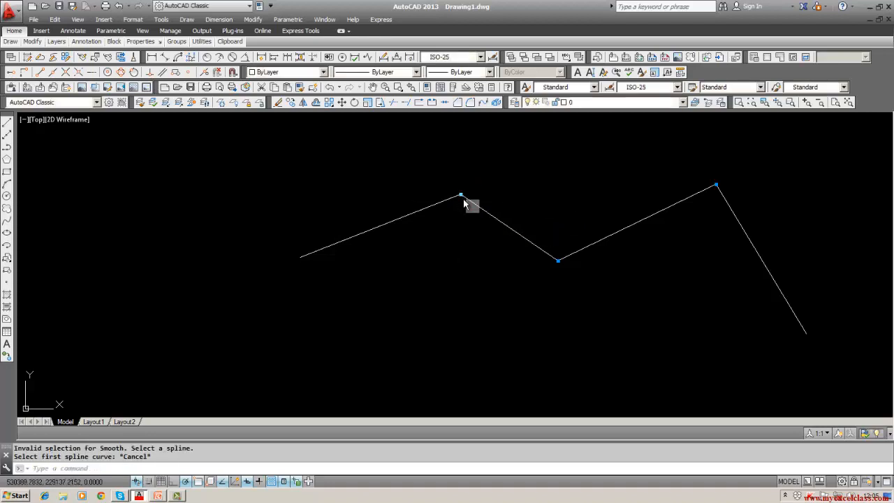
Step: Delete the coincident constraint at the first peak of the zigzag
right_click(474, 207)
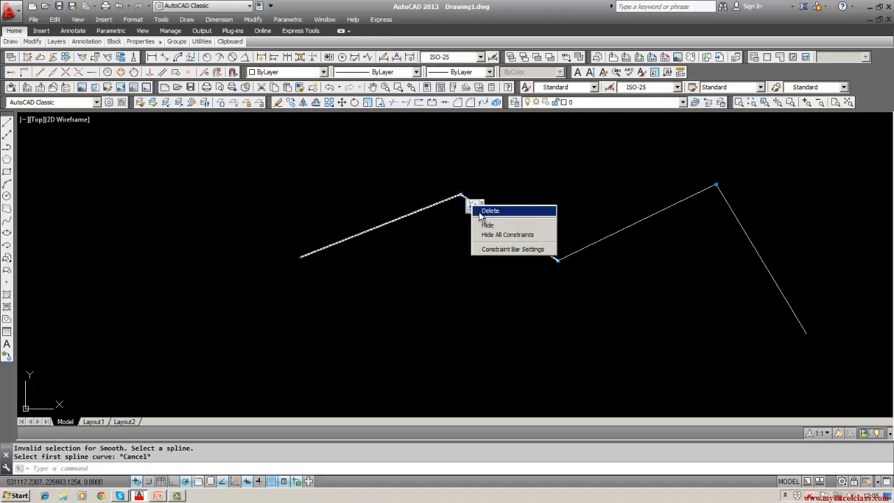
left_click(483, 211)
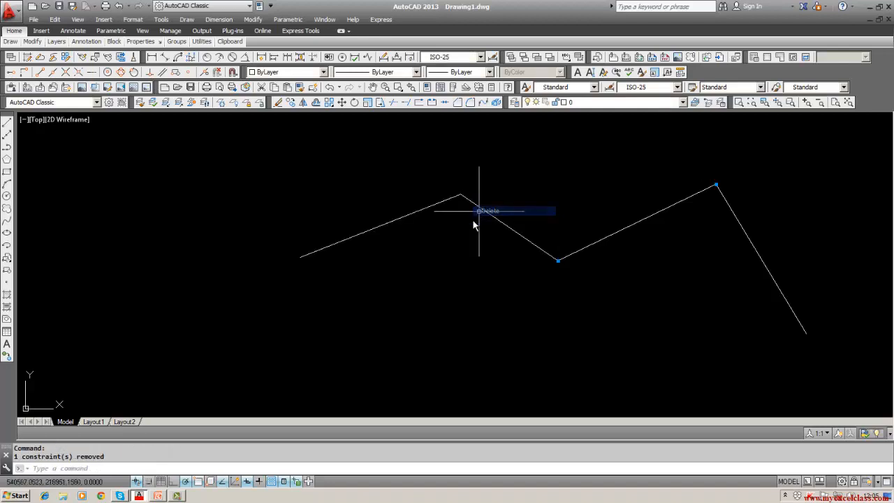
right_click(559, 264)
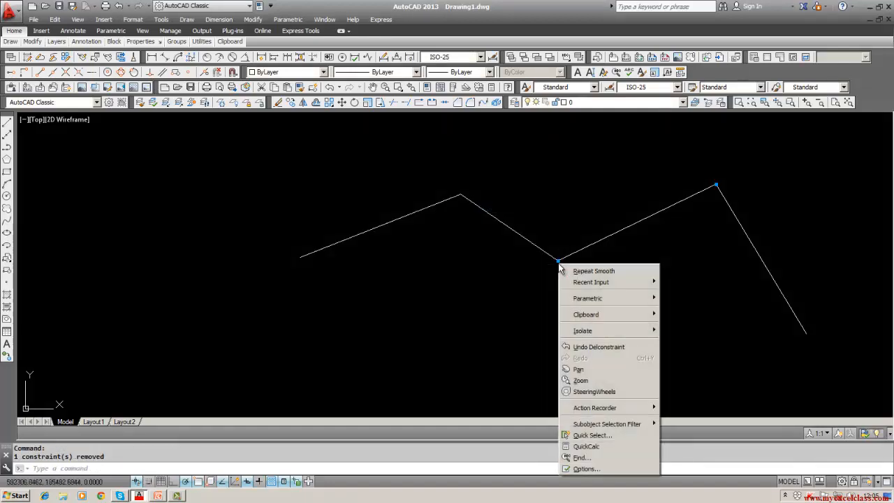
left_click(503, 279)
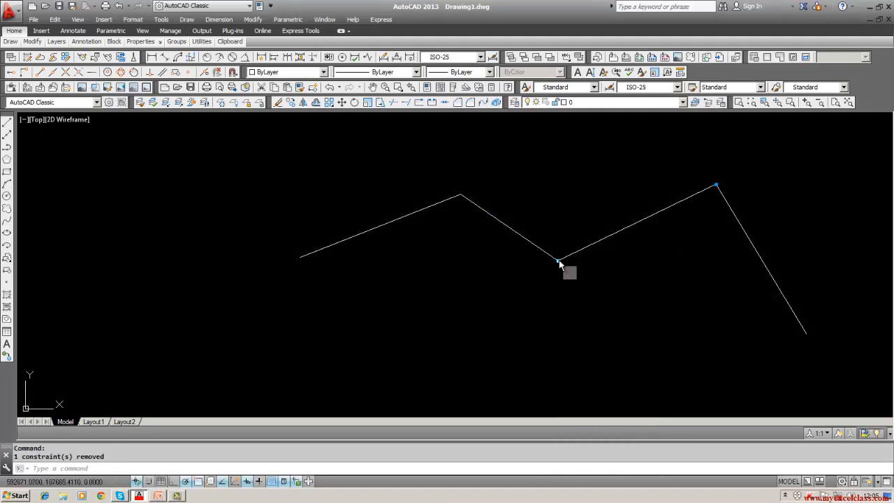
right_click(559, 262)
left_click(537, 274)
right_click(559, 263)
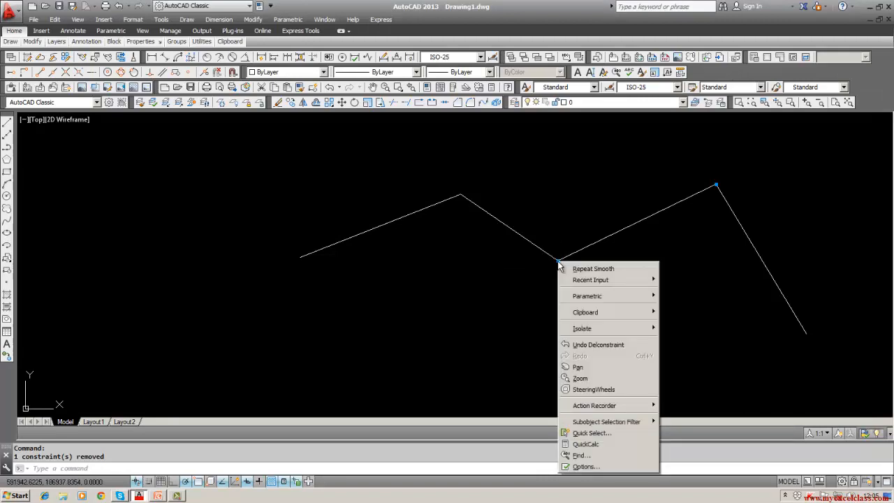
left_click(532, 305)
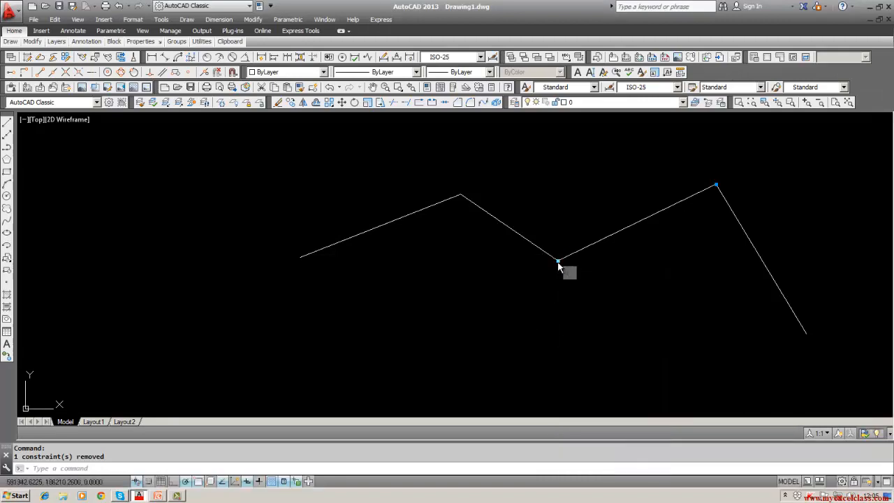
right_click(559, 261)
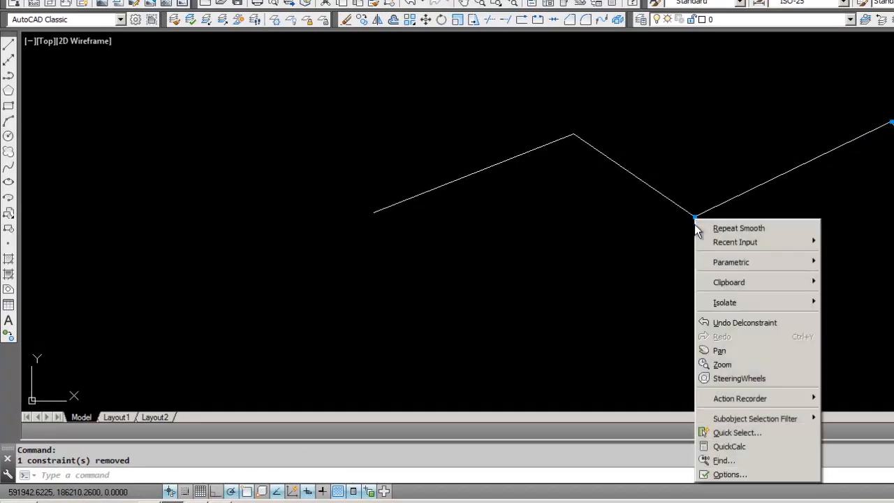
left_click(684, 281)
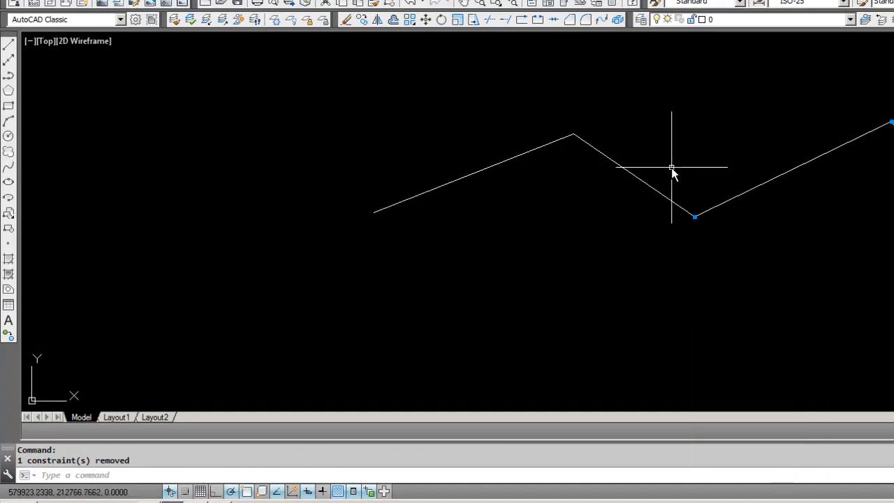
left_click(672, 167)
left_click(665, 237)
left_click(722, 261)
key("Escape")
key("Escape")
key("Escape")
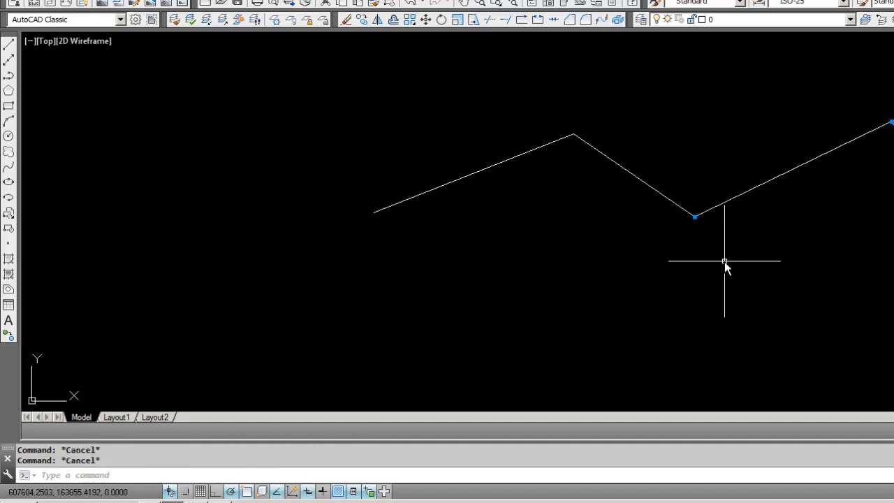
Step: Delete the coincident constraint at the valley corner joining the second and third lines
left_click(671, 152)
left_click(672, 174)
left_click(737, 256)
left_click(735, 253)
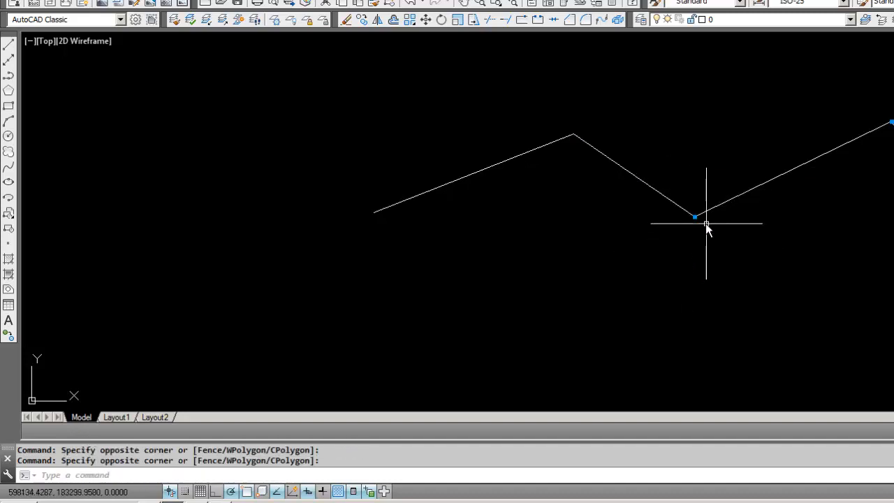
right_click(708, 231)
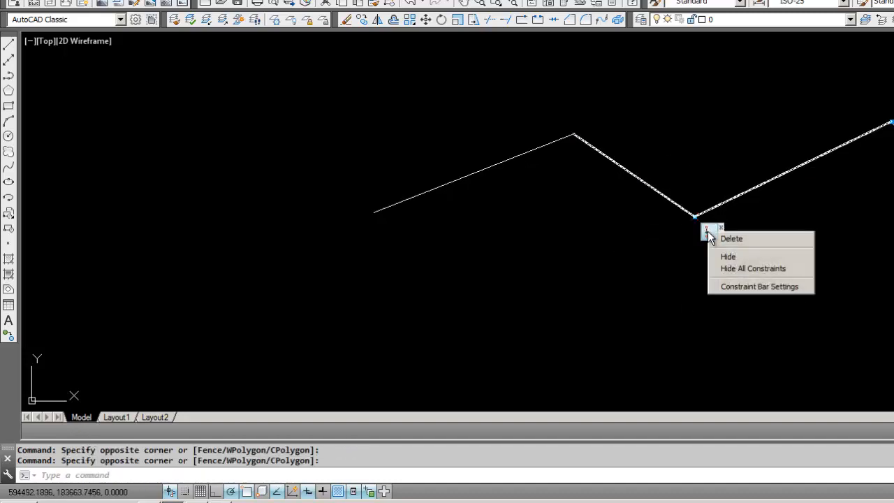
left_click(725, 238)
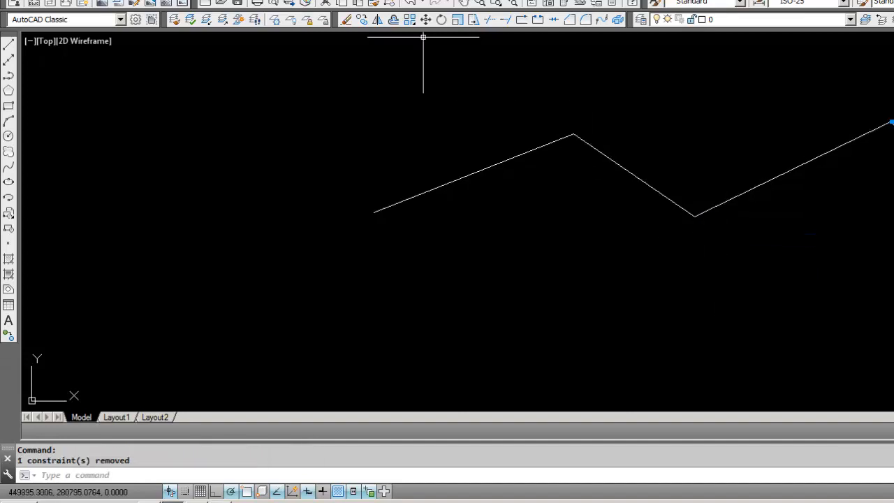
Step: Try the Smooth constraint again on the first line, whose corner constraint has been removed
left_click(358, 1)
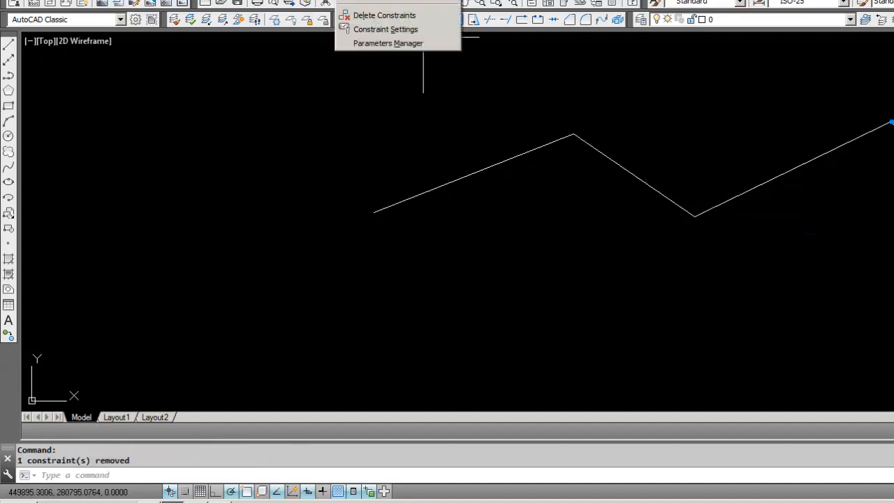
mouse_move(395, 0)
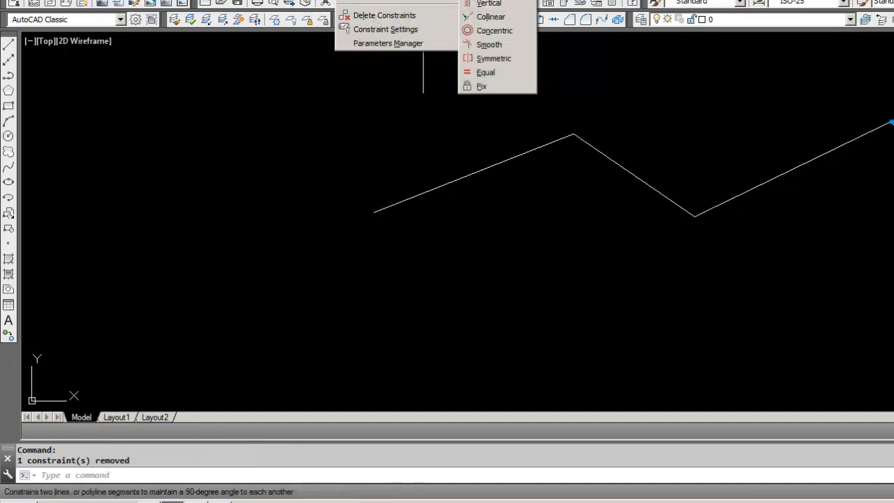
left_click(489, 44)
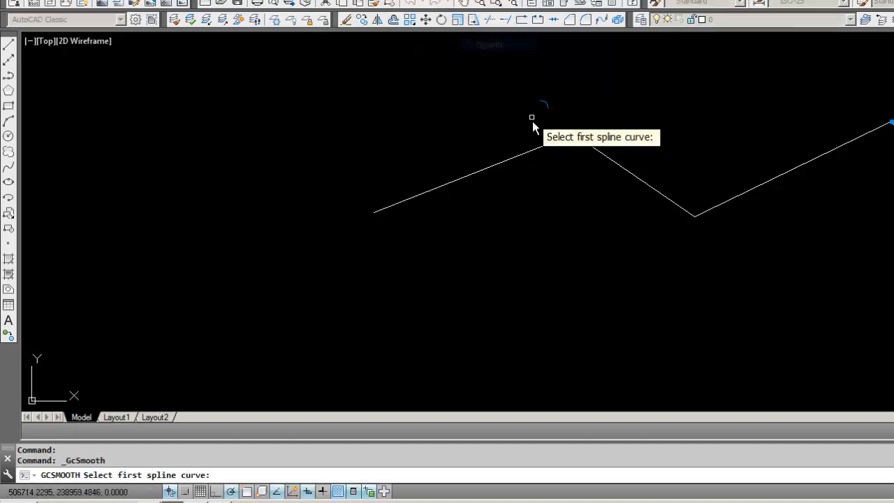
left_click(547, 145)
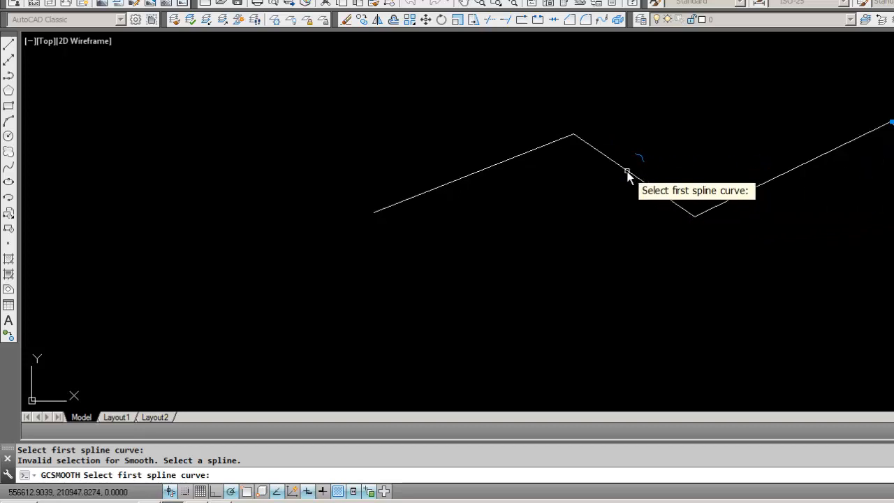
key("Escape")
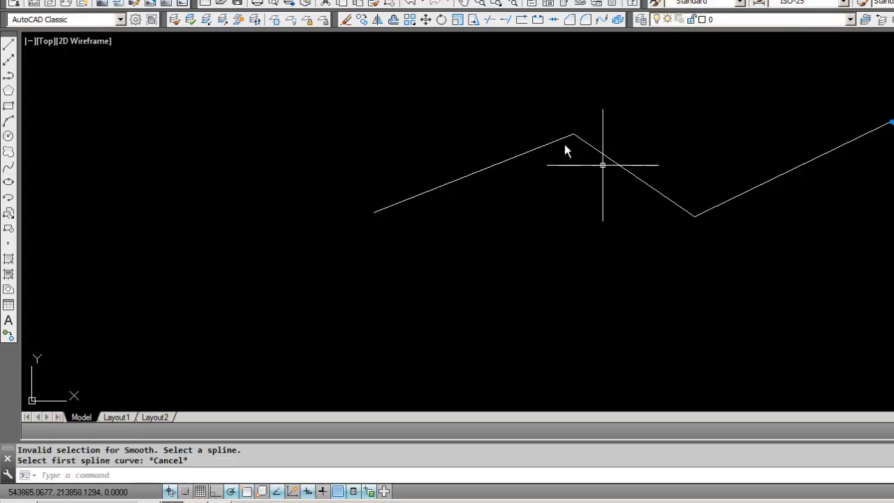
left_click(502, 162)
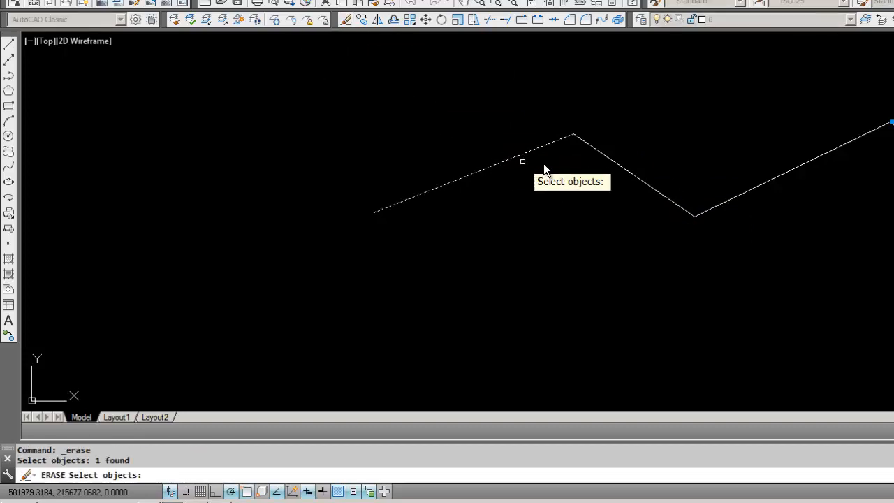
left_click(606, 160)
left_click(774, 178)
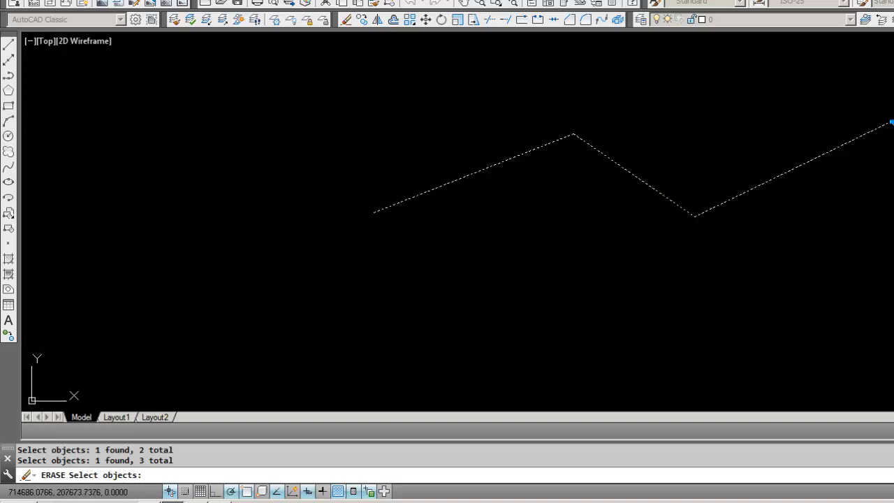
key("Escape")
key("Escape")
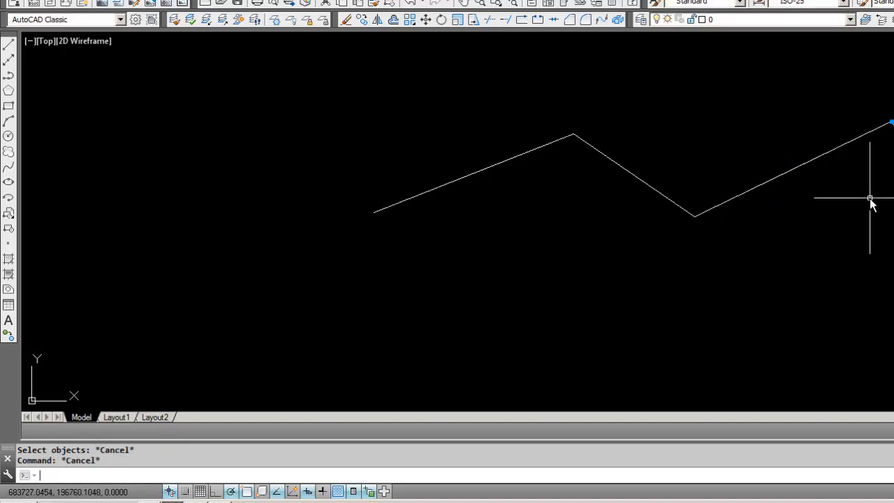
Step: Erase all four zigzag lines with a window selection around them
left_click(346, 19)
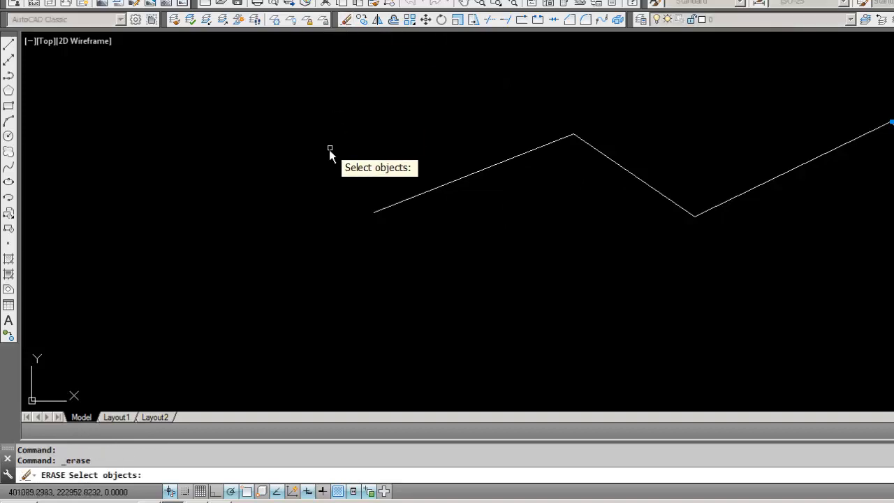
type("w")
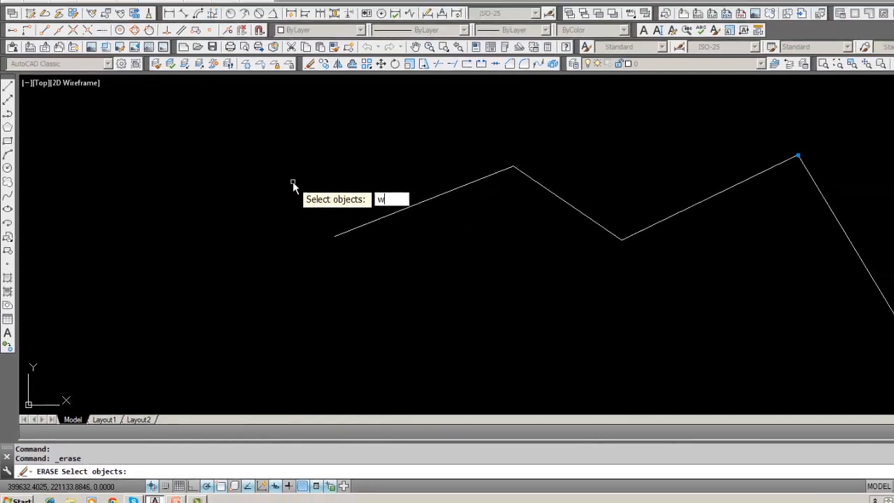
key("Return")
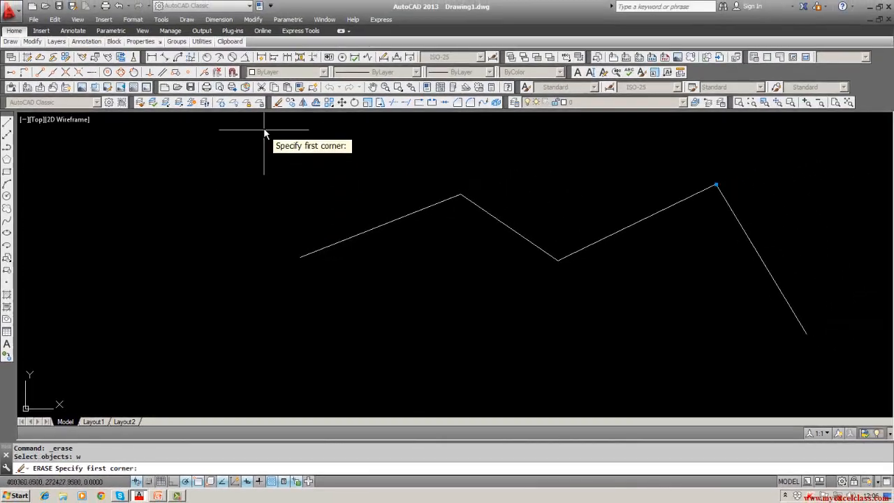
left_click(294, 92)
left_click(843, 389)
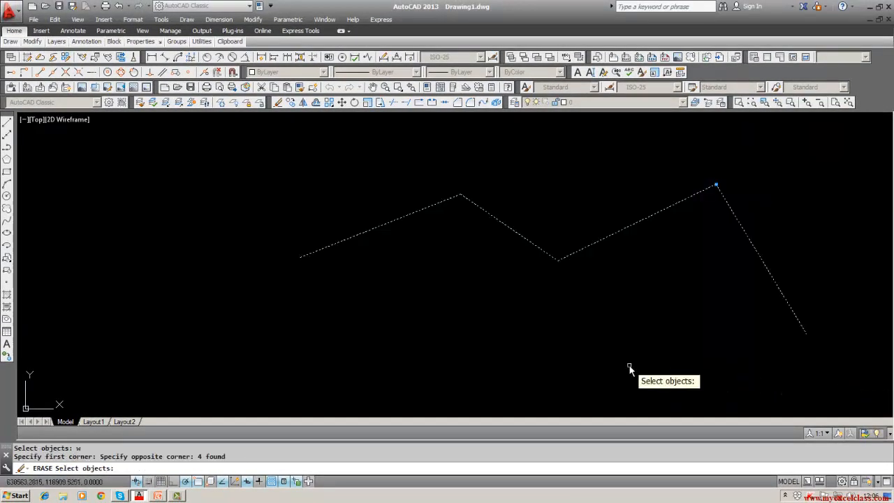
key("Return")
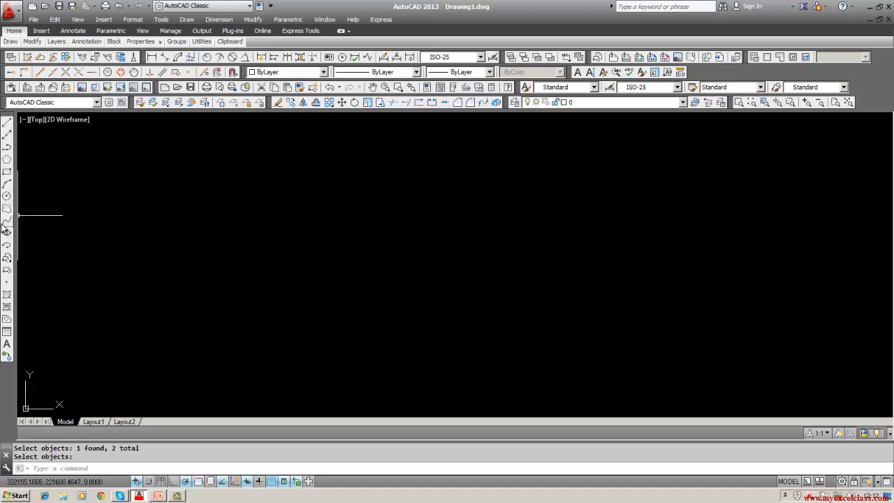
Step: Draw an open four-point fit spline that arches over the drawing area and curls back down at its far end
left_click(7, 220)
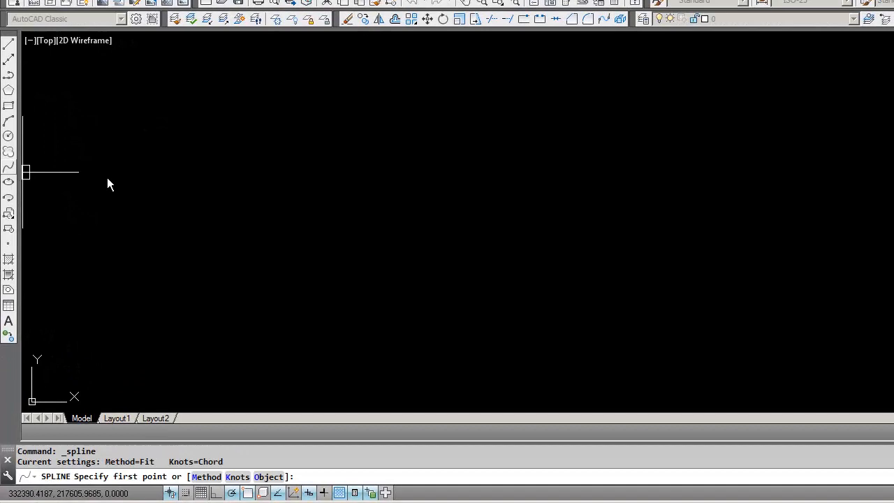
left_click(396, 169)
left_click(489, 92)
left_click(759, 246)
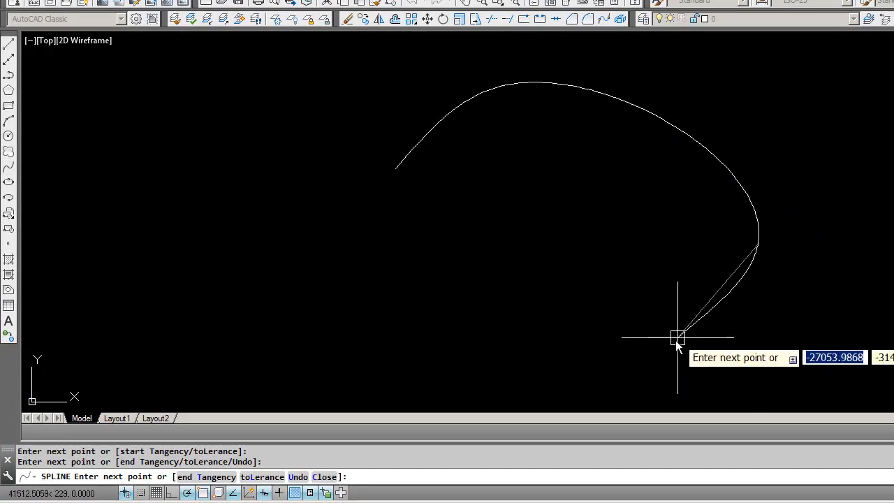
left_click(674, 340)
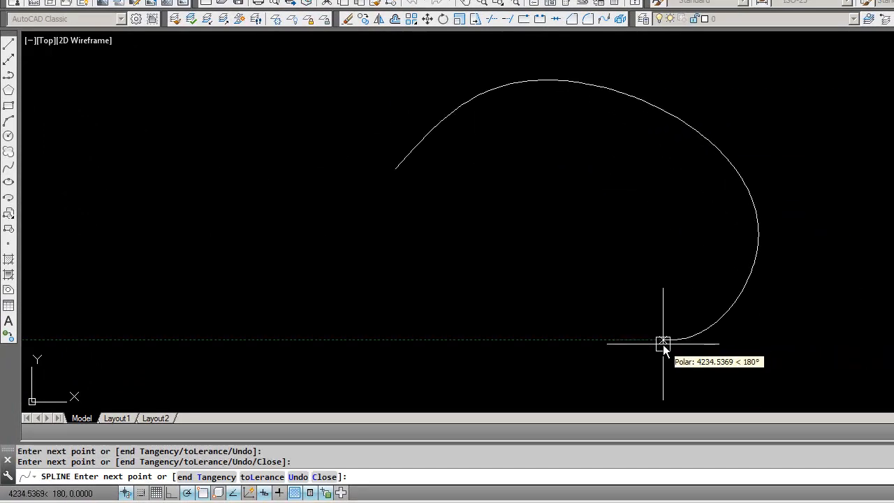
key("Return")
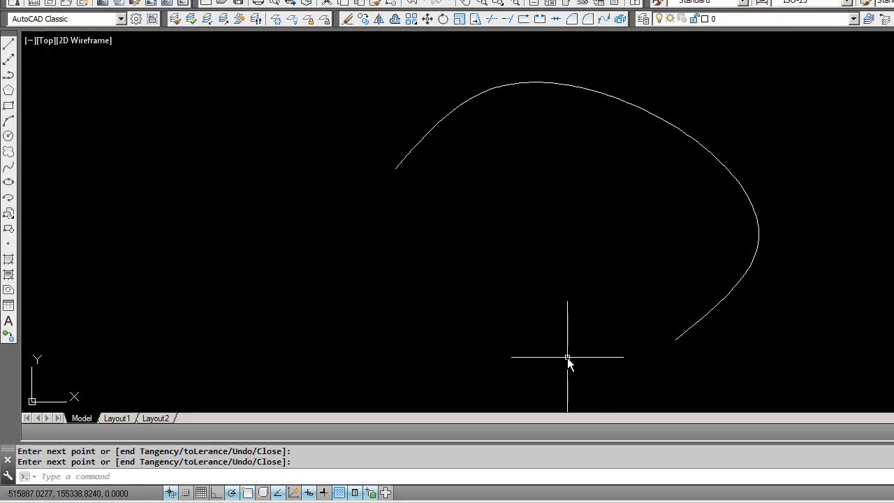
left_click(8, 167)
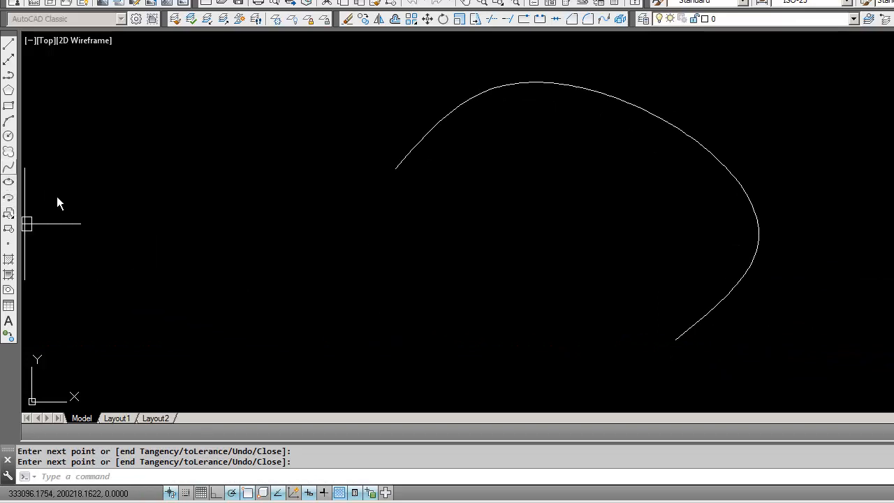
left_click(407, 198)
key("Escape")
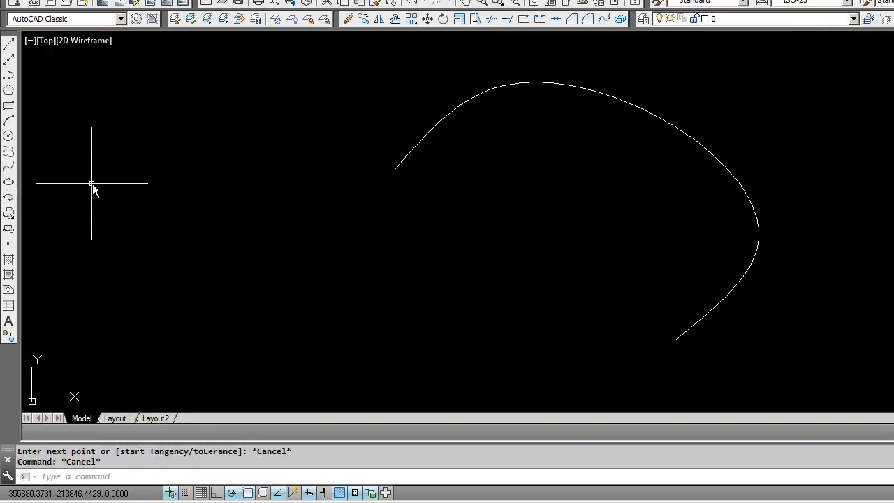
Step: Draw a second spline from the first spline's start, through three points below it, to its other end, closing the outline
left_click(9, 171)
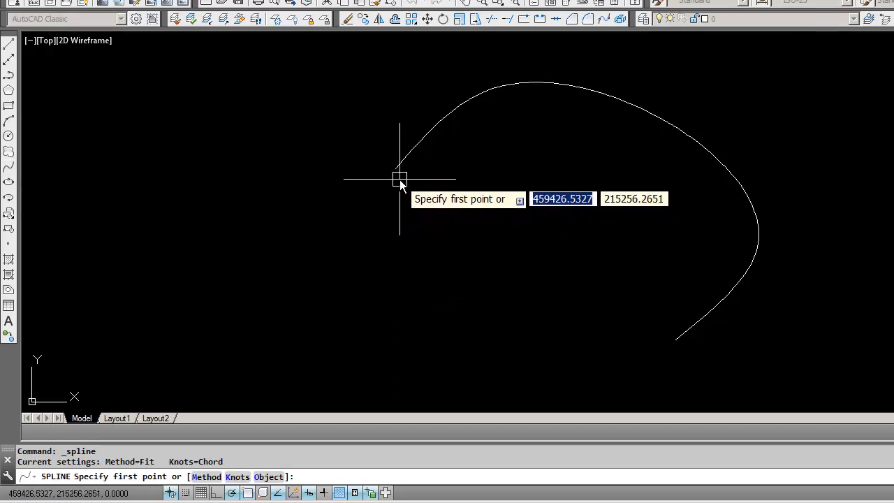
left_click(398, 171)
left_click(399, 318)
left_click(483, 320)
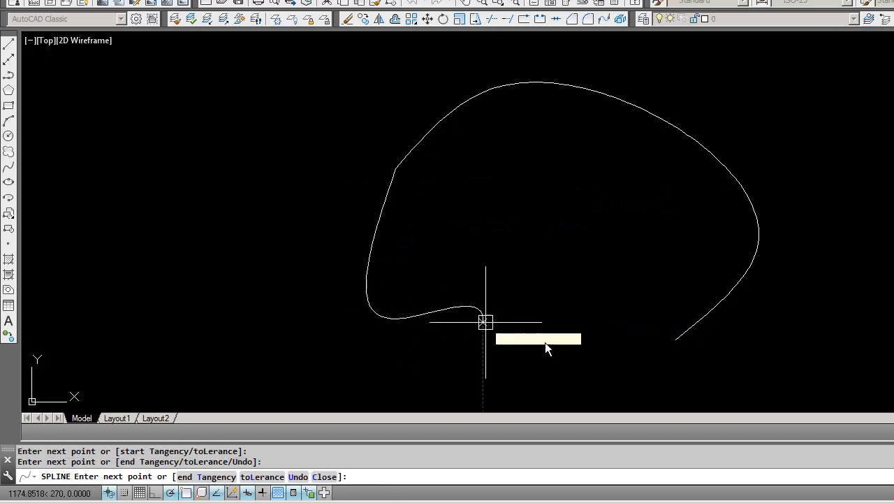
left_click(563, 355)
left_click(674, 342)
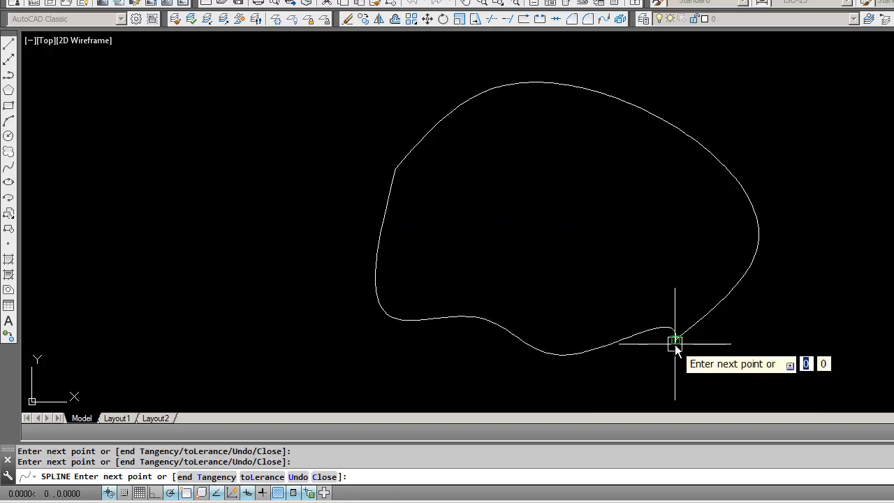
key("Return")
key("Return")
key("Escape")
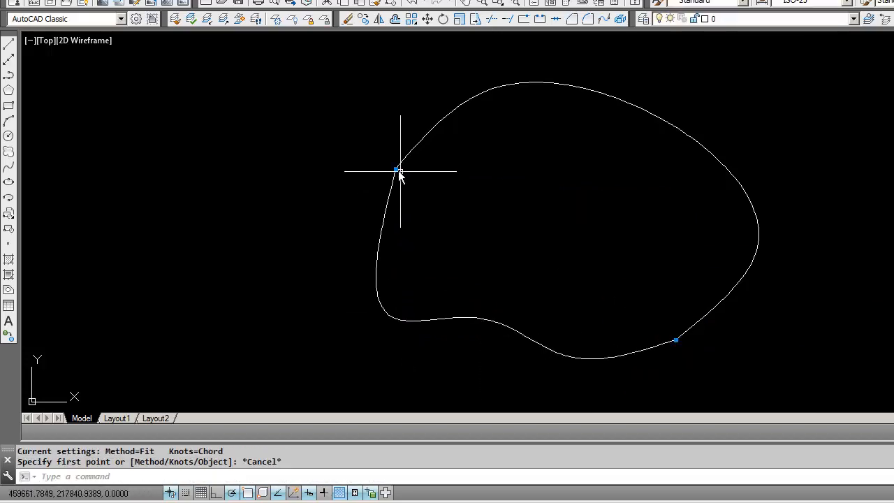
Step: Delete the coincident constraints at both joints where the two splines meet
right_click(408, 182)
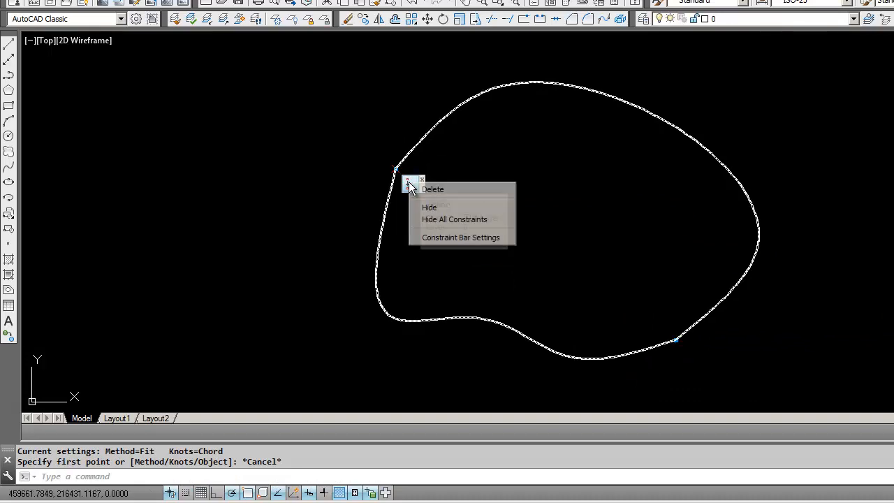
left_click(417, 191)
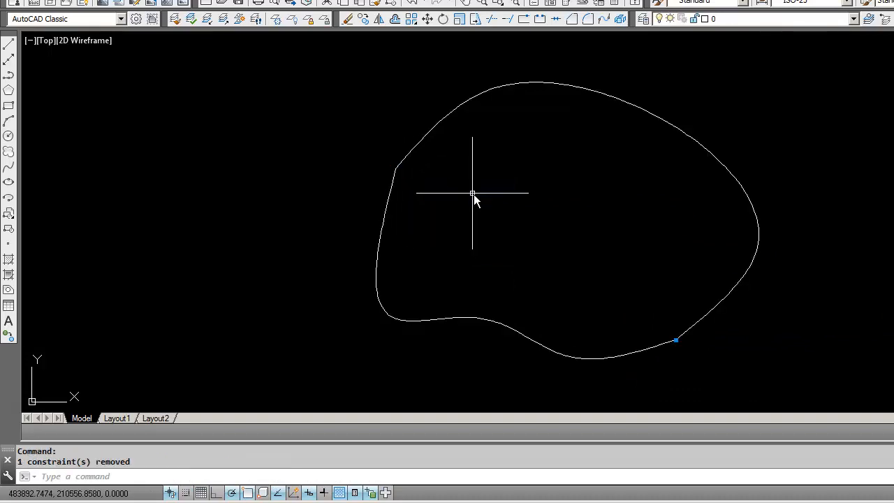
right_click(675, 340)
left_click(610, 308)
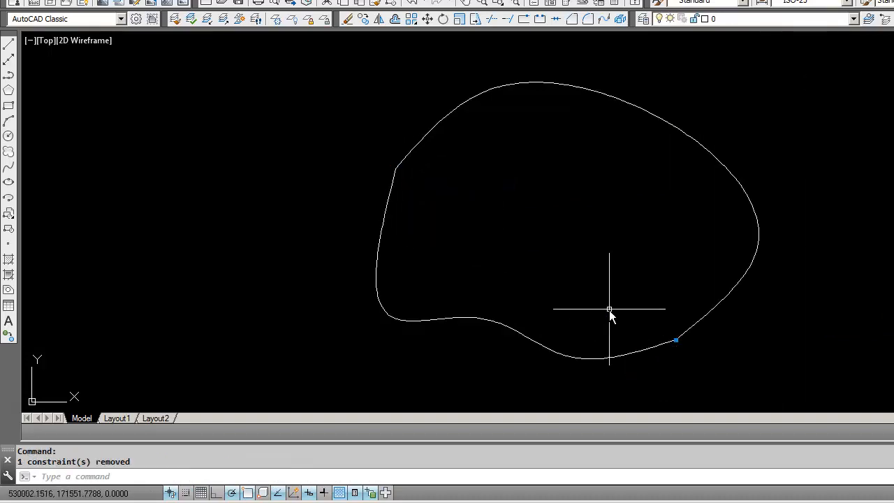
key("Escape")
right_click(675, 340)
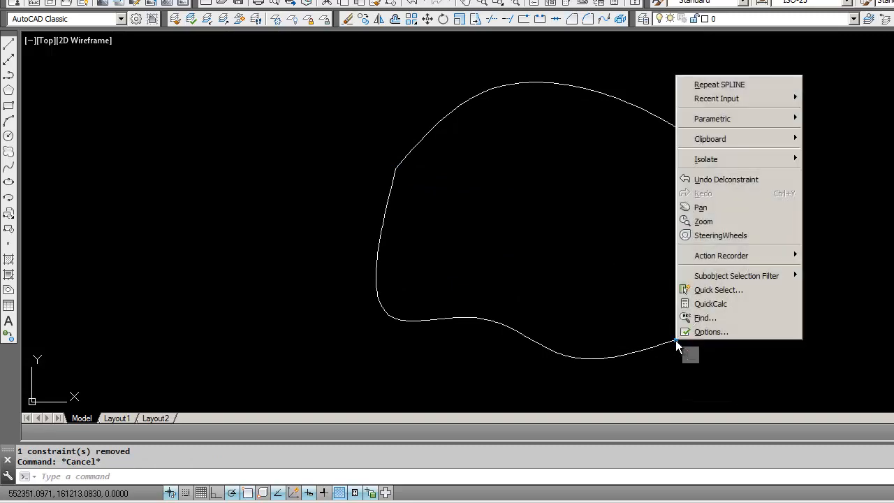
left_click(675, 344)
right_click(687, 357)
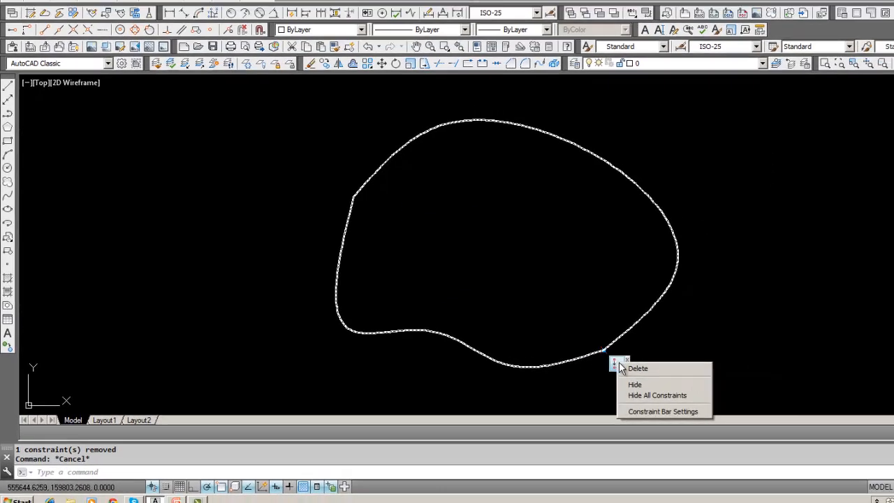
left_click(712, 368)
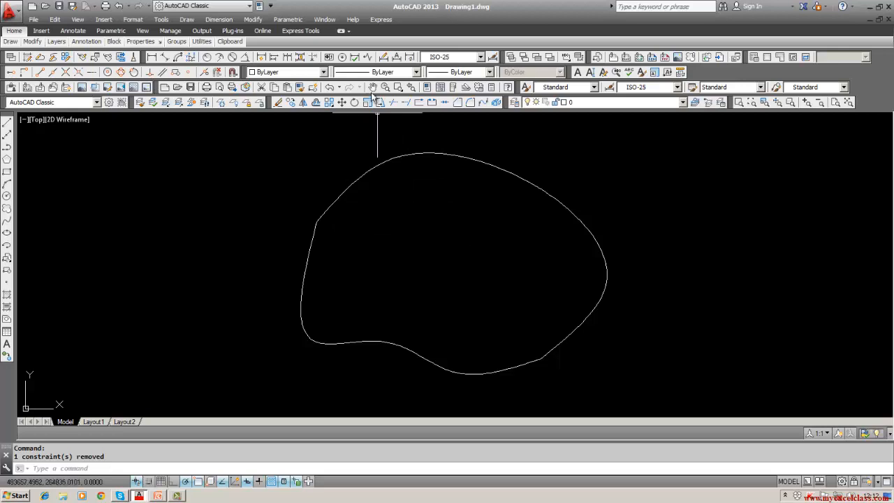
Step: Apply a Smooth constraint at the upper-left joint, picking the upper spline first and the lower spline second
left_click(288, 19)
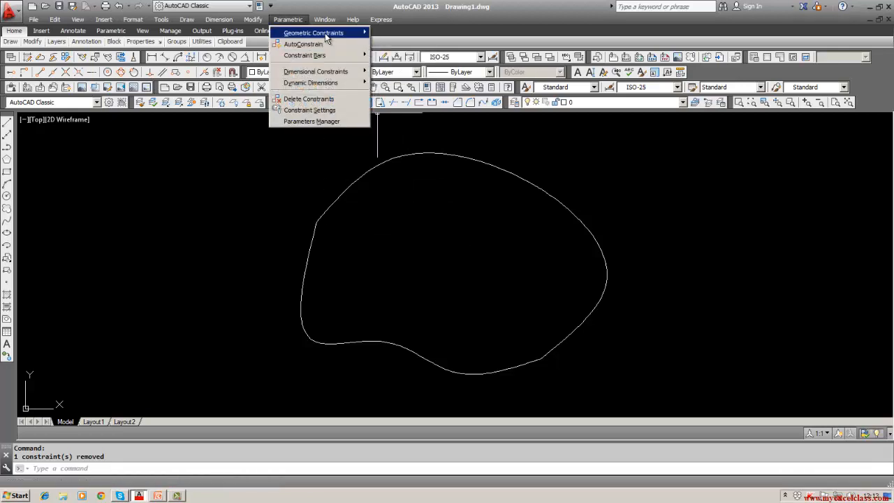
mouse_move(324, 33)
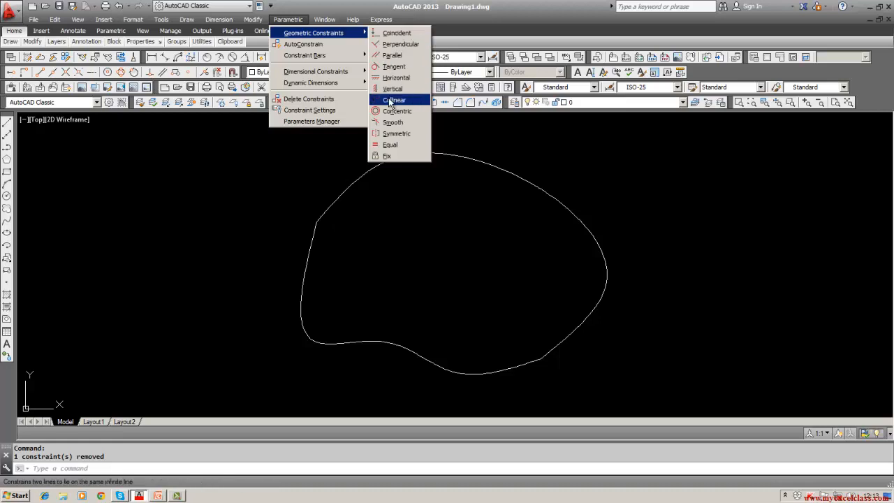
left_click(392, 123)
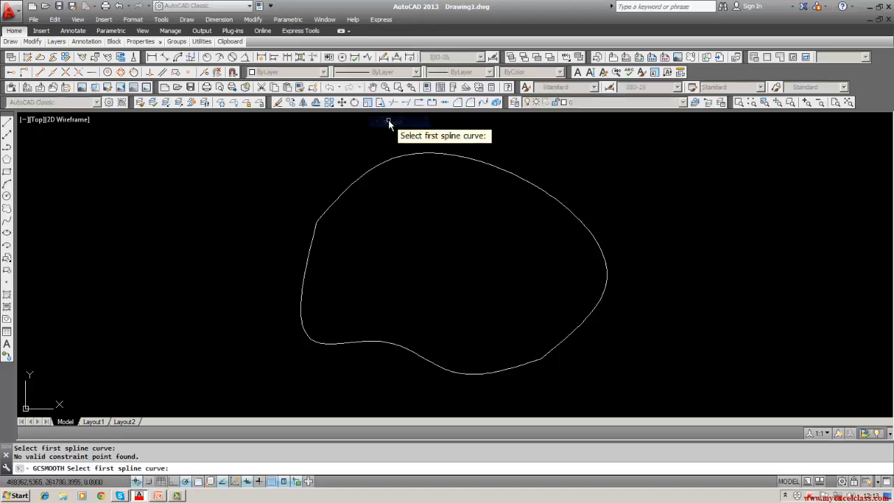
left_click(324, 213)
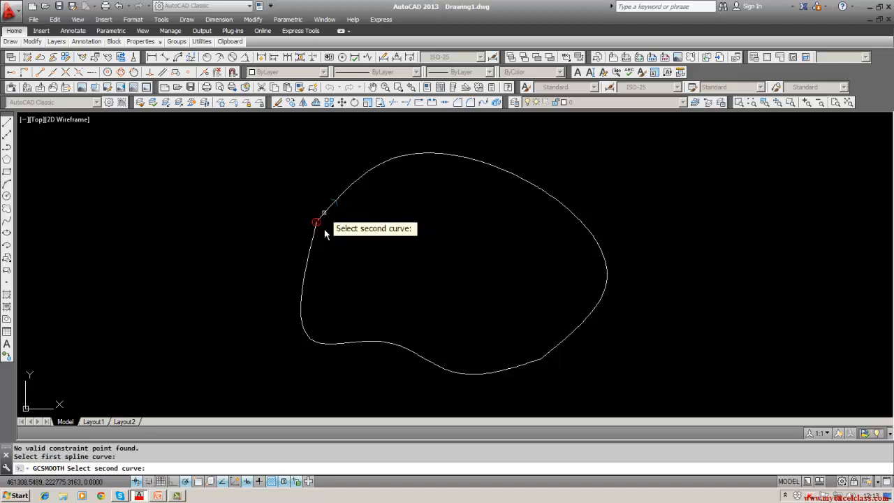
left_click(314, 238)
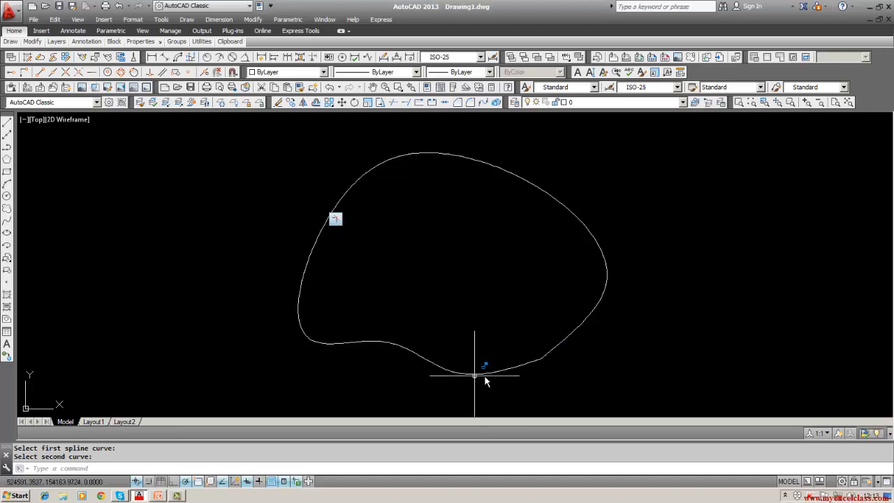
key("Escape")
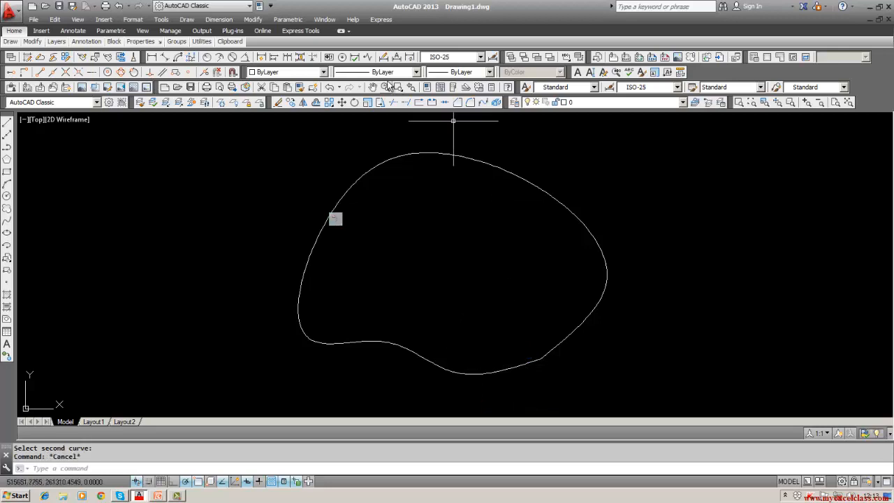
Step: Apply a Smooth constraint at the lower-right joint, picking the upper spline first and the lower spline second
left_click(288, 22)
mouse_move(317, 33)
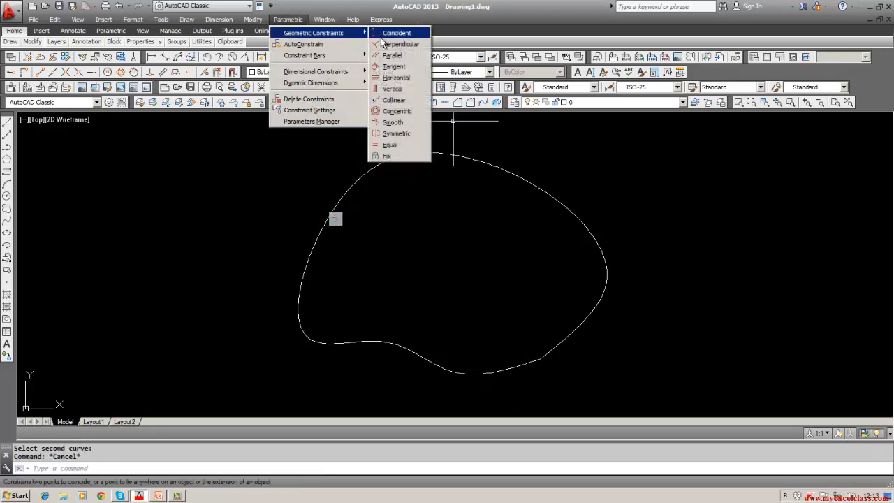
left_click(393, 123)
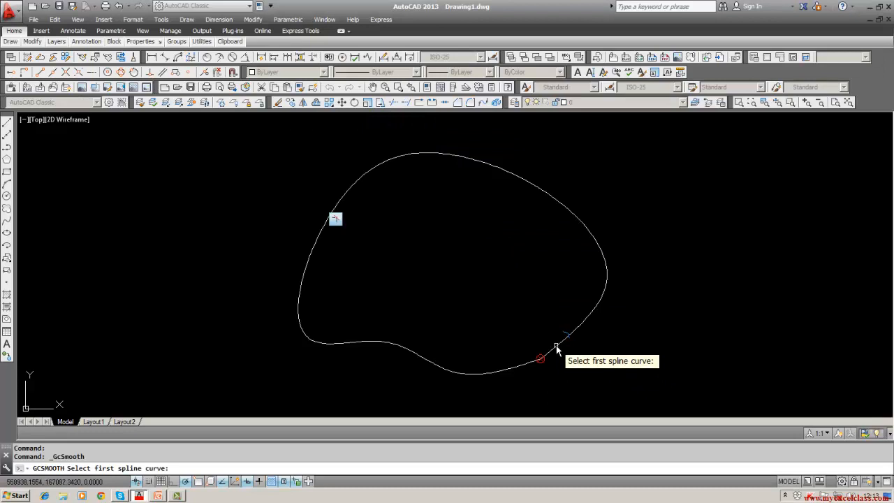
left_click(556, 347)
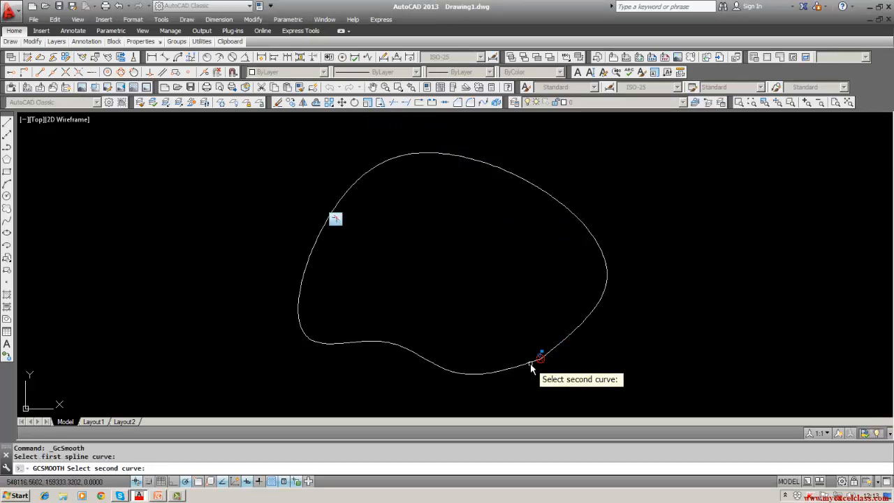
left_click(530, 363)
key("Escape")
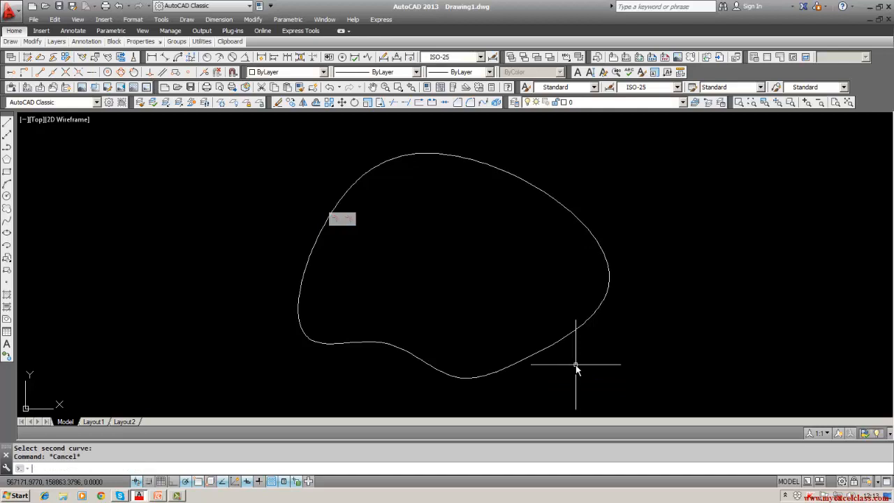
Step: Erase both splines using the window selection option (w)
middle_click_drag(575, 365, 572, 363)
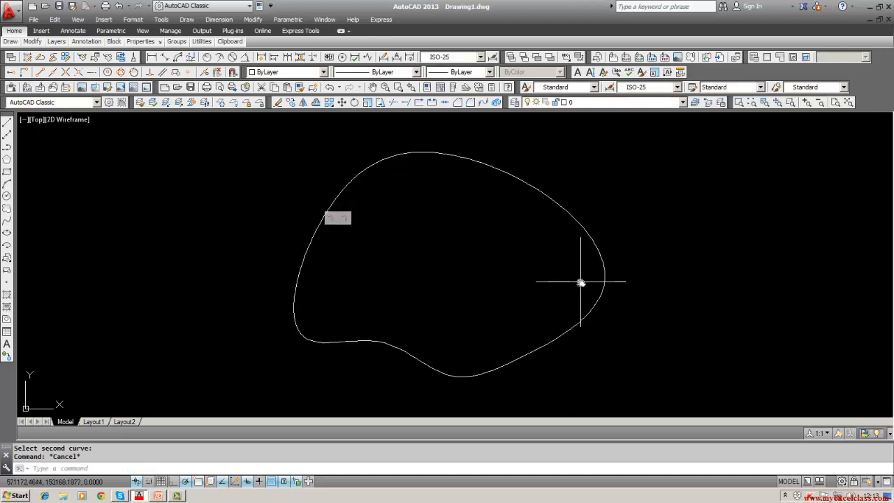
left_click(278, 102)
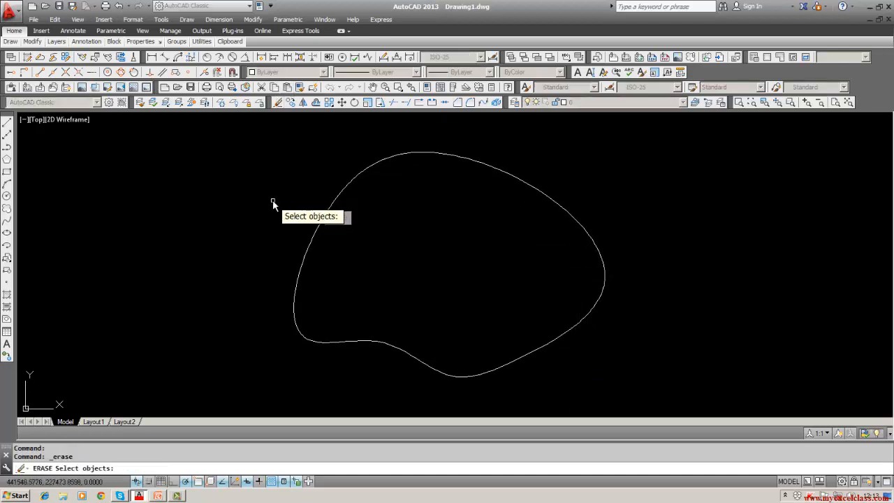
type("w")
key("Return")
left_click(270, 154)
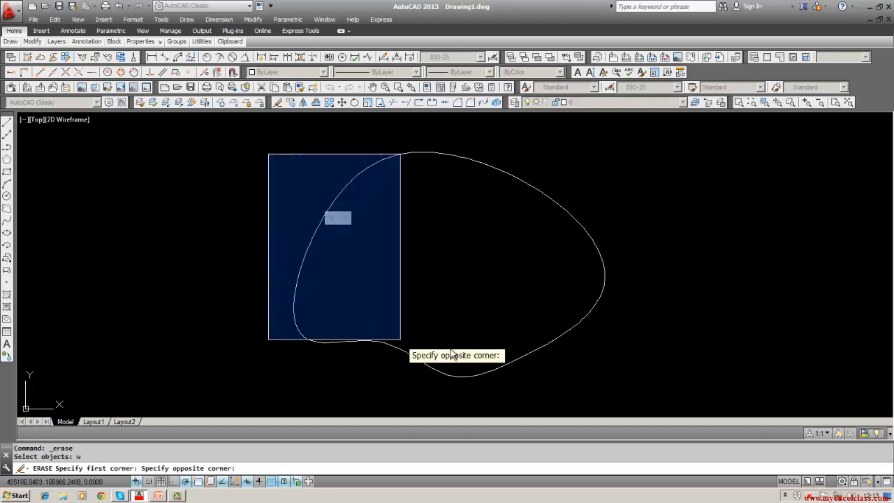
left_click(635, 383)
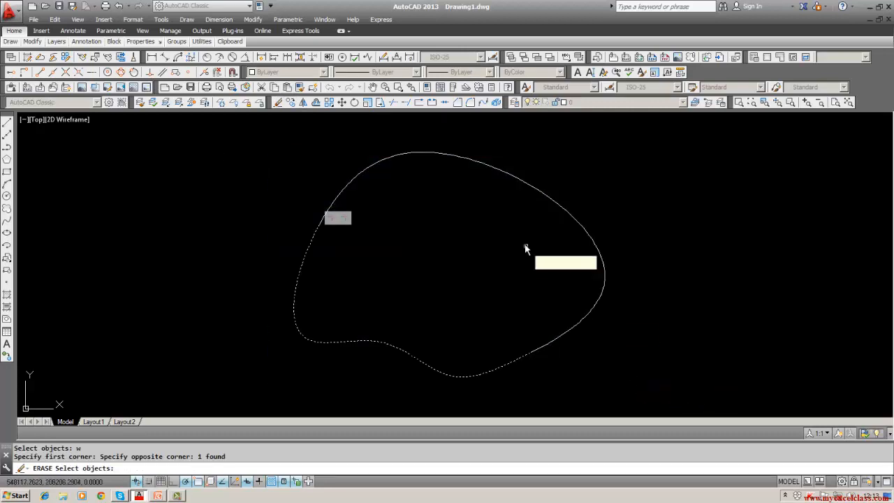
key("Return")
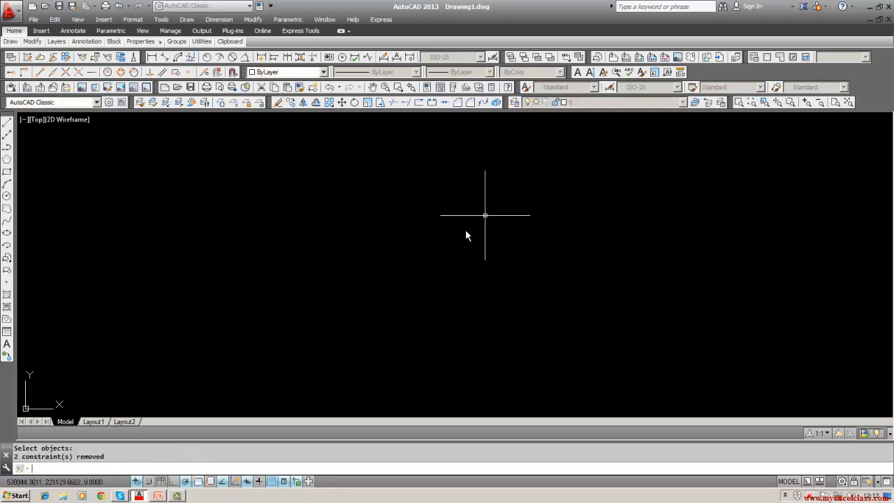
left_click(299, 21)
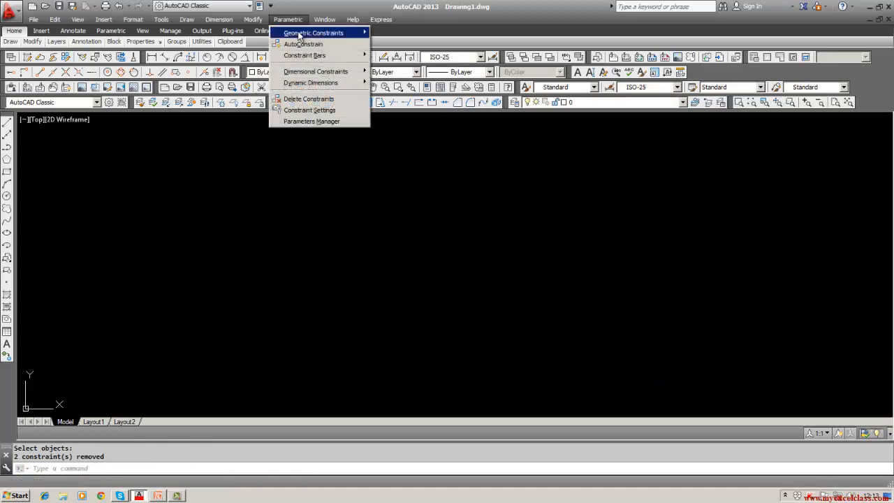
mouse_move(345, 37)
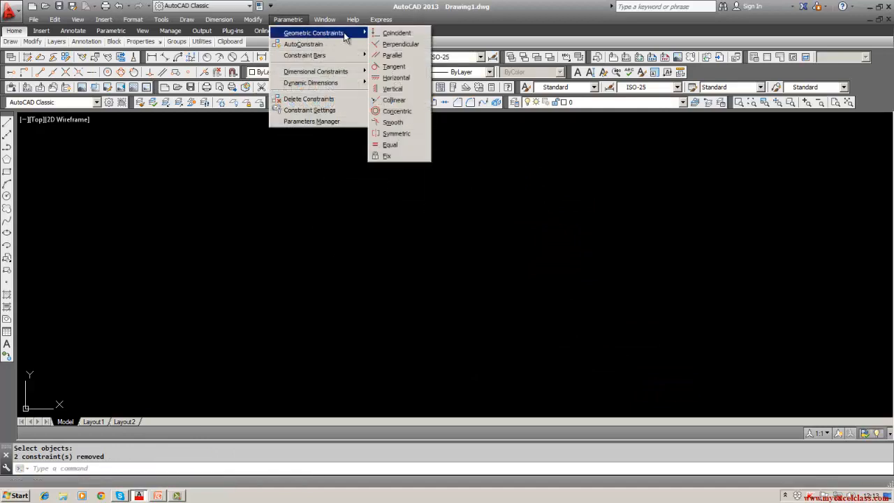
left_click(357, 239)
left_click(333, 256)
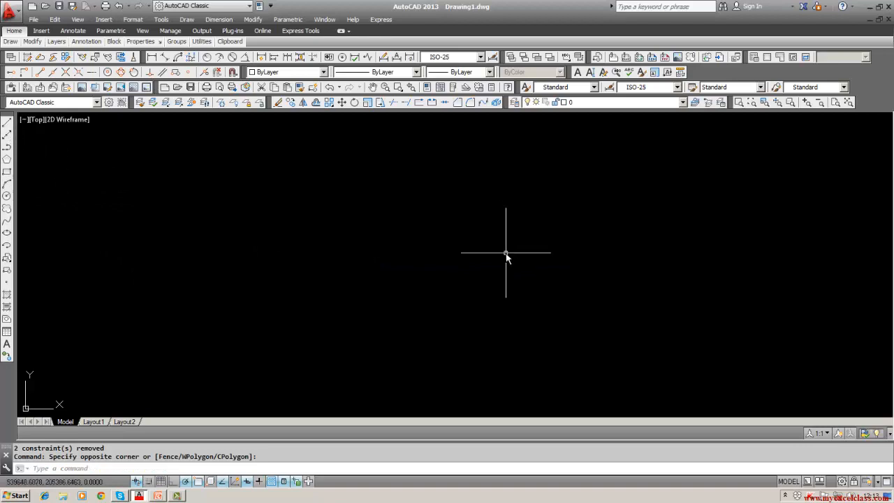
left_click(7, 123)
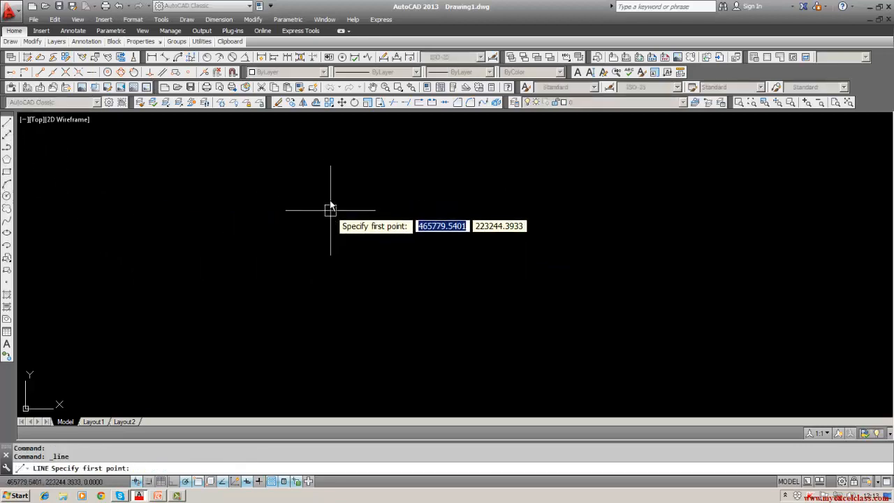
key("Escape")
left_click(288, 18)
mouse_move(290, 33)
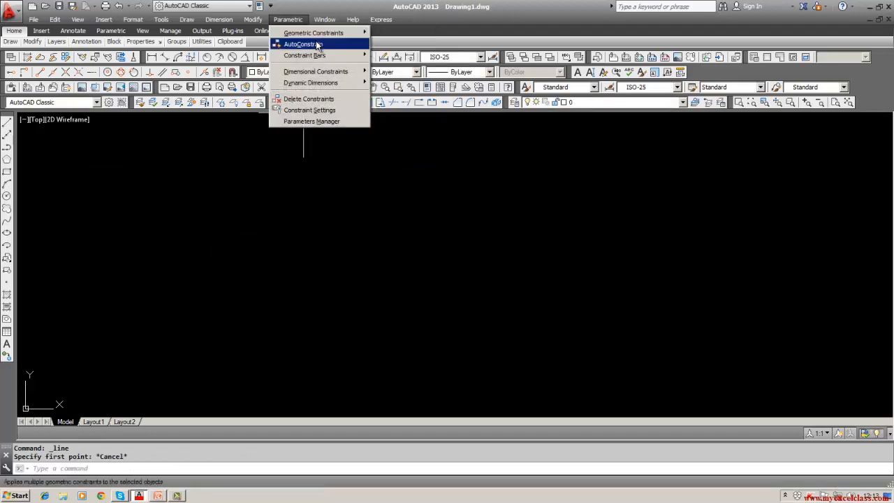
key("Escape")
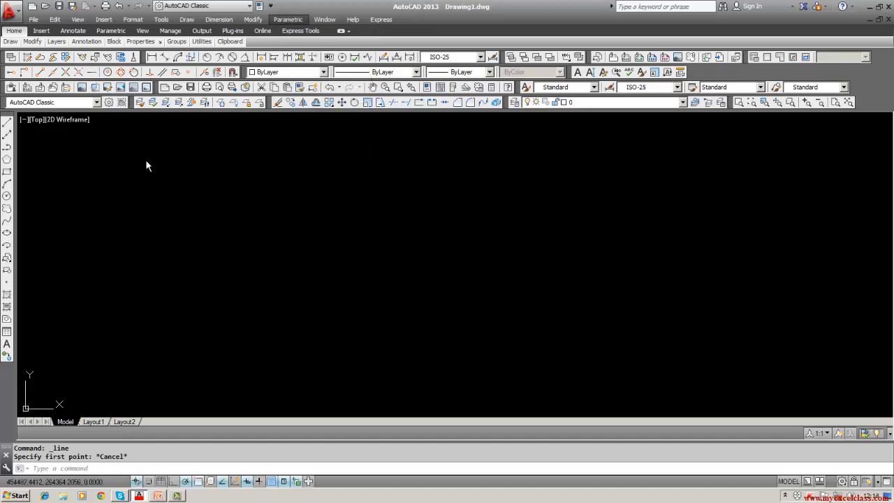
Step: Draw a closed irregular outline of ten connected lines with a notch in its upper edge and sloping lower corners
left_click(7, 122)
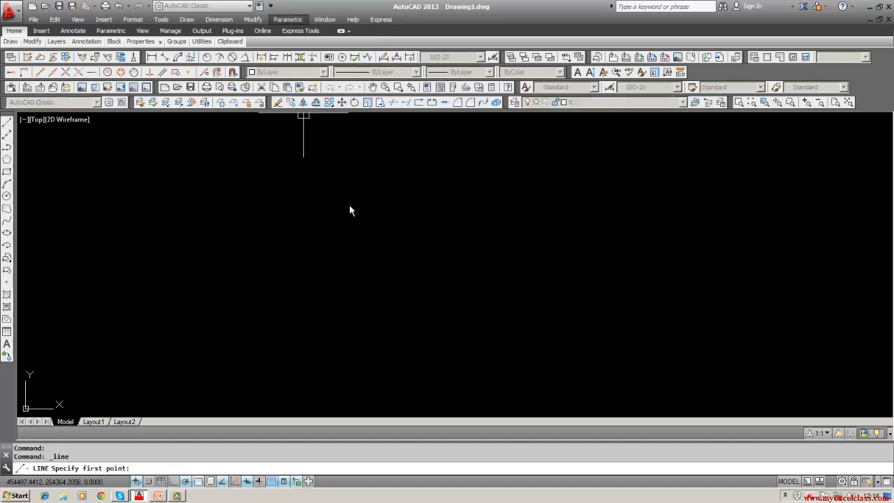
left_click(340, 178)
left_click(277, 285)
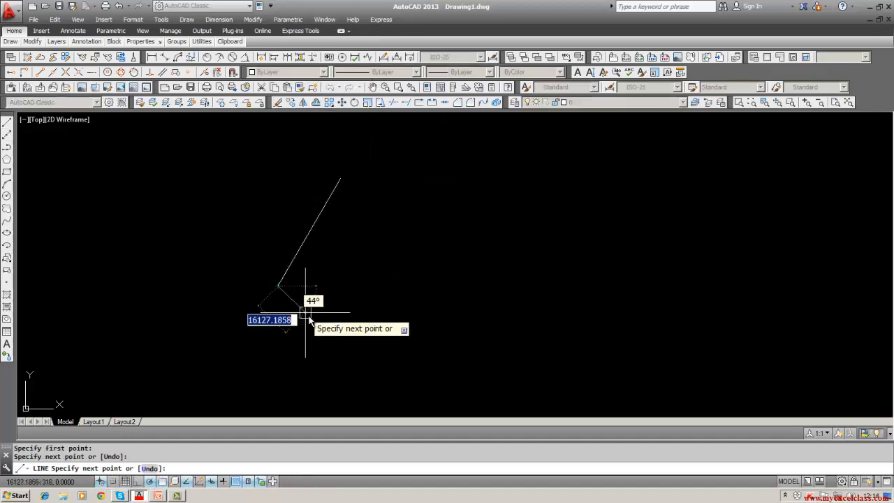
left_click(420, 324)
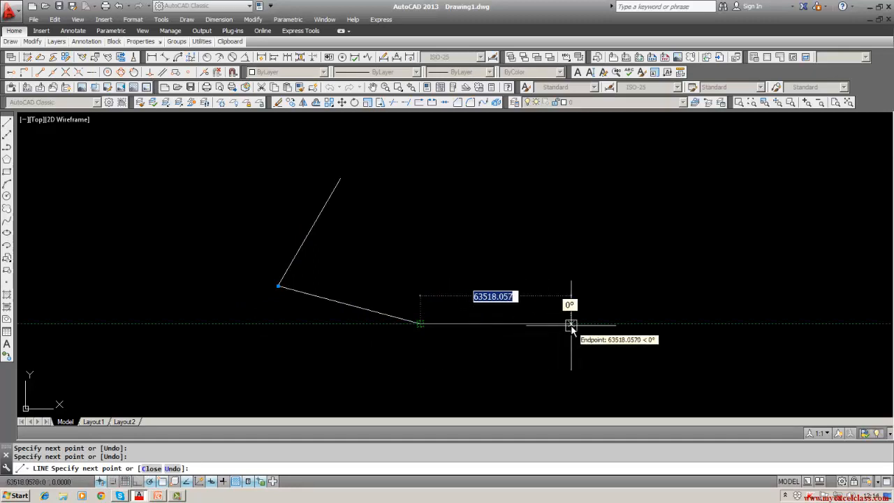
left_click(571, 324)
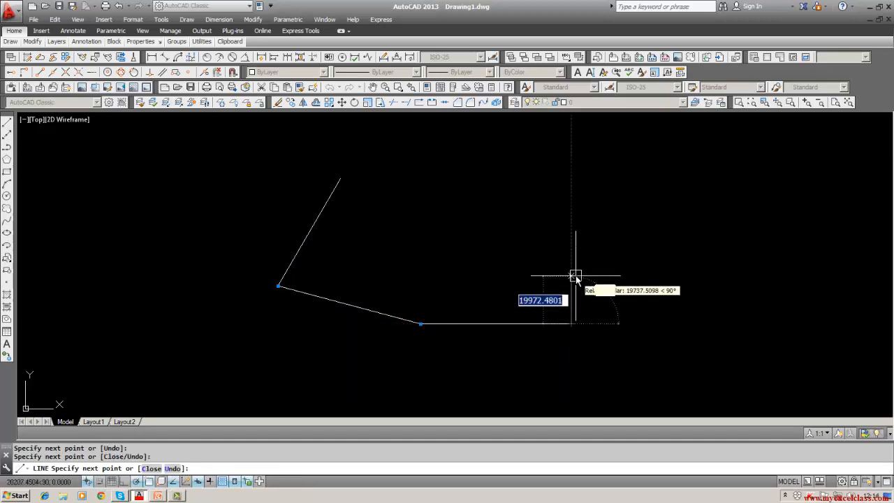
left_click(643, 285)
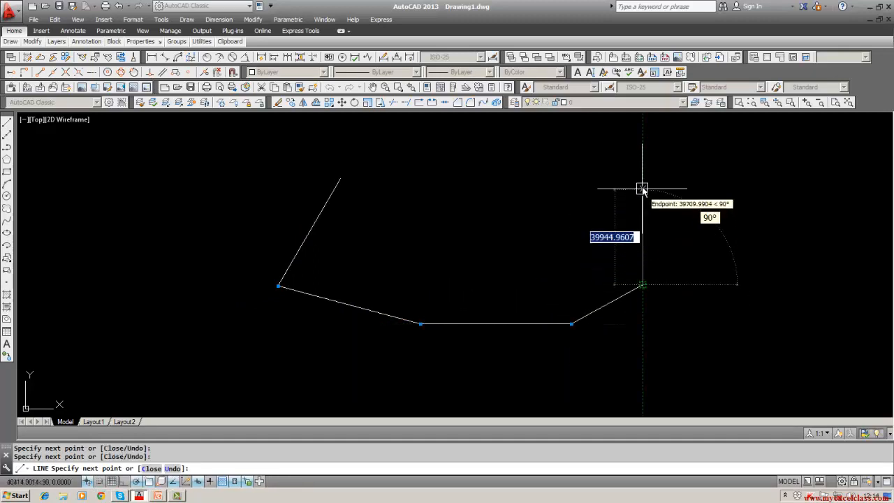
left_click(554, 187)
left_click(555, 186)
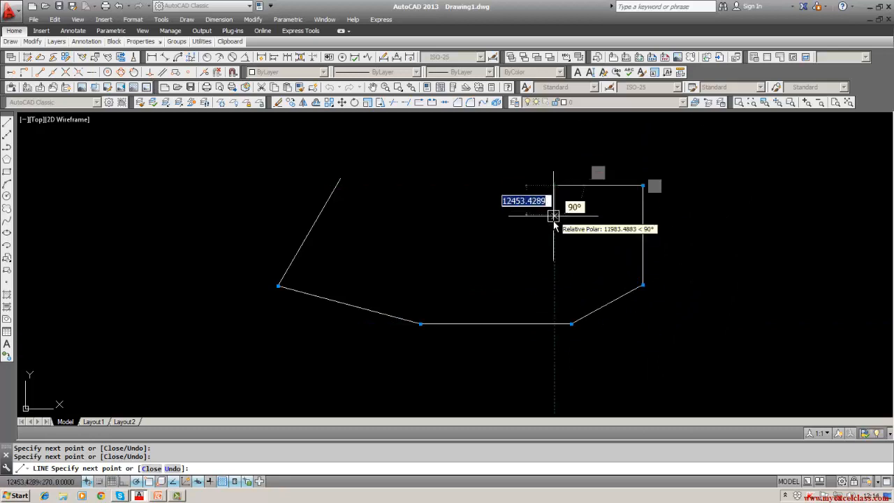
left_click(456, 235)
left_click(470, 243)
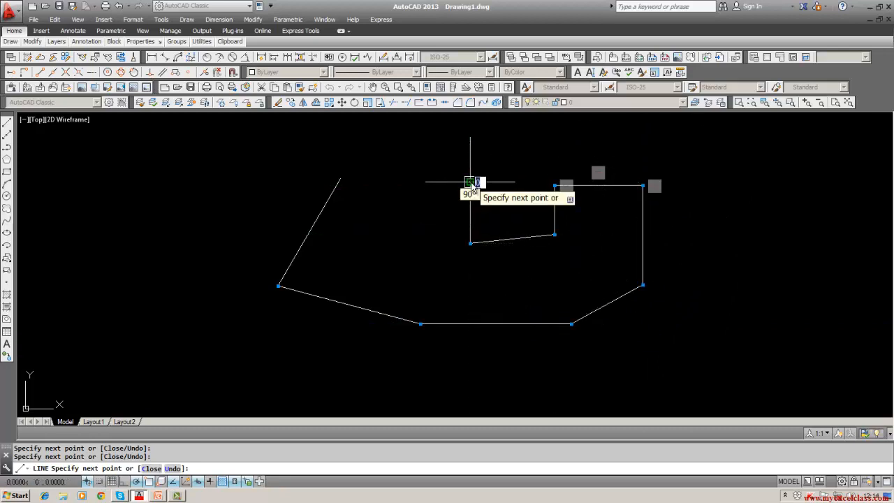
left_click(470, 181)
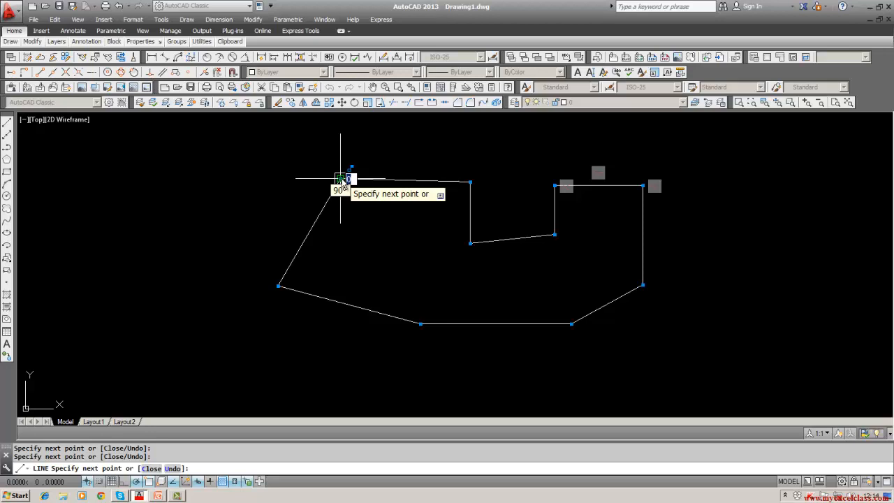
left_click(341, 179)
key("Return")
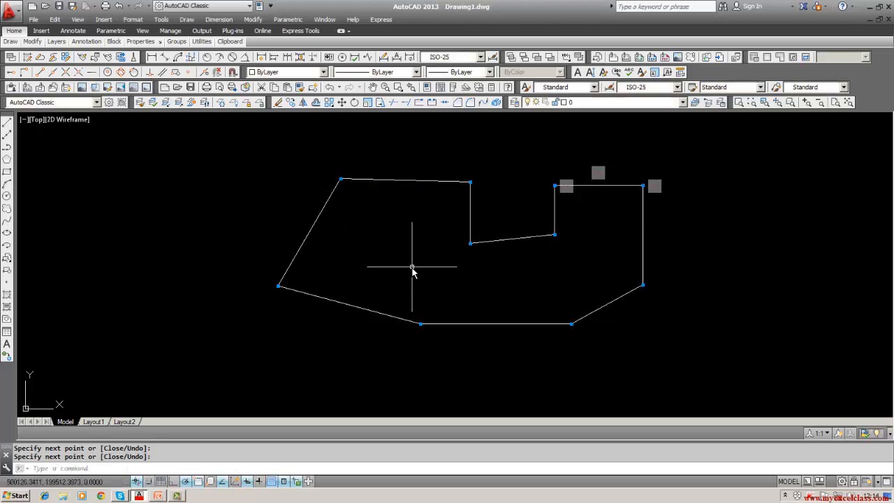
left_click(587, 265)
left_click(565, 278)
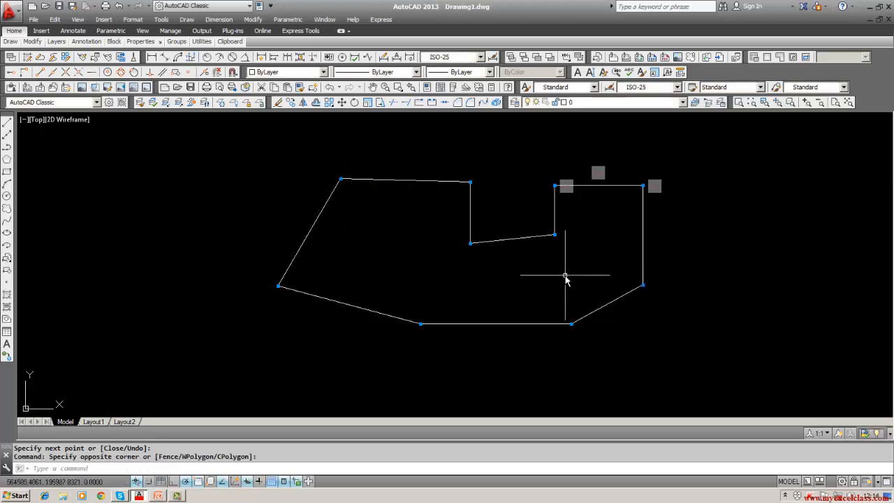
key("Escape")
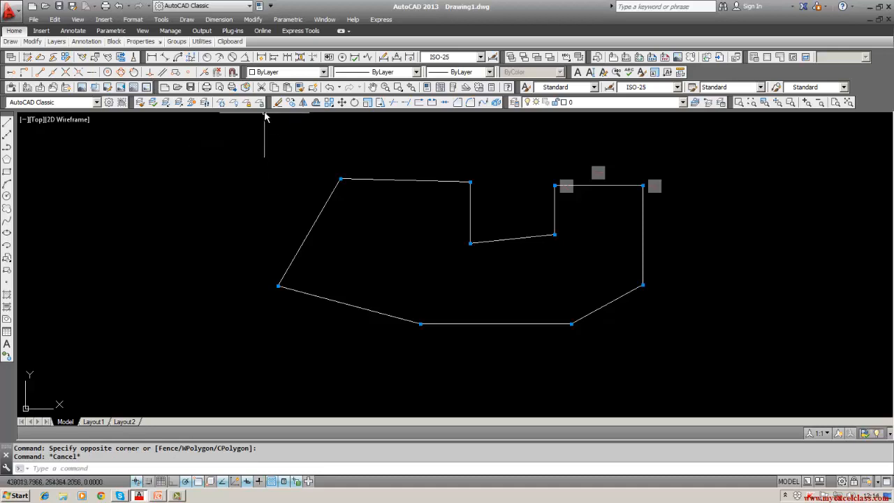
Step: Delete all constraints from the whole outline using the window selection option (w)
left_click(287, 22)
left_click(287, 22)
left_click(287, 22)
left_click(287, 22)
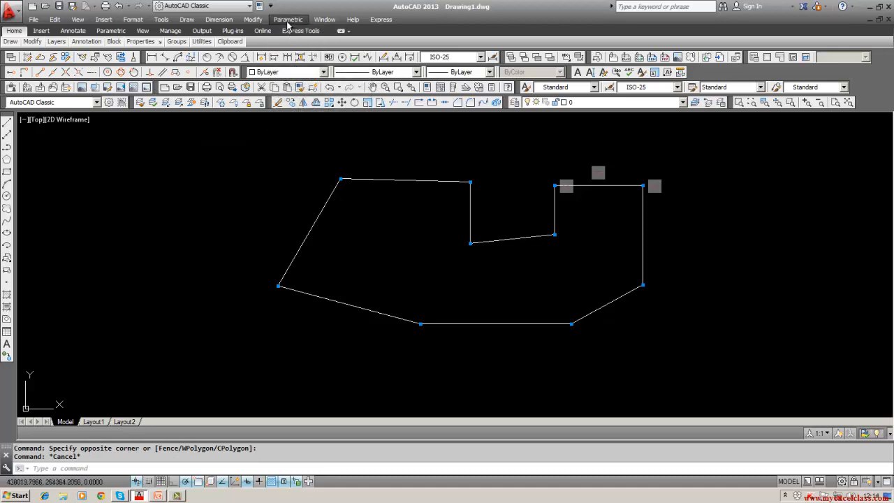
left_click(287, 22)
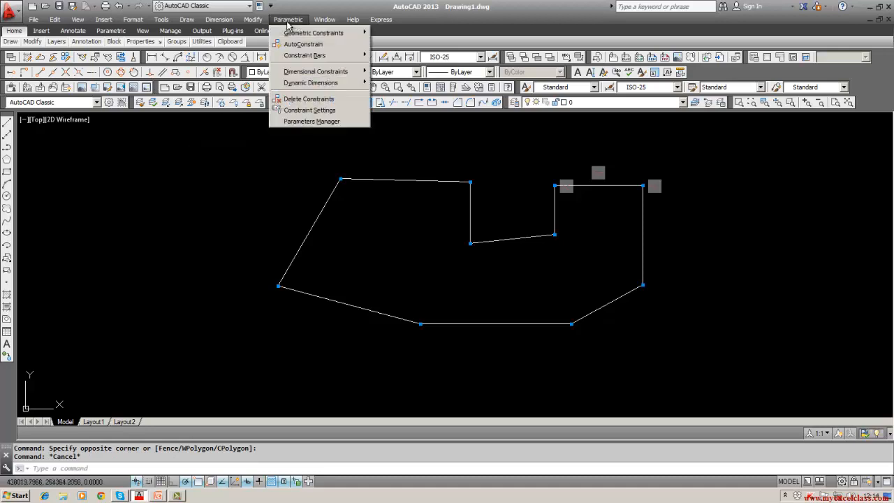
left_click(290, 100)
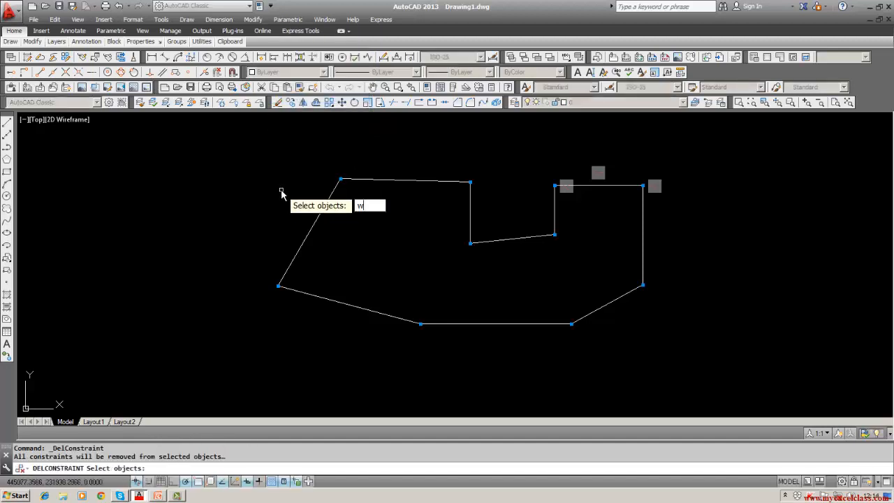
type("w")
key("Return")
left_click(274, 145)
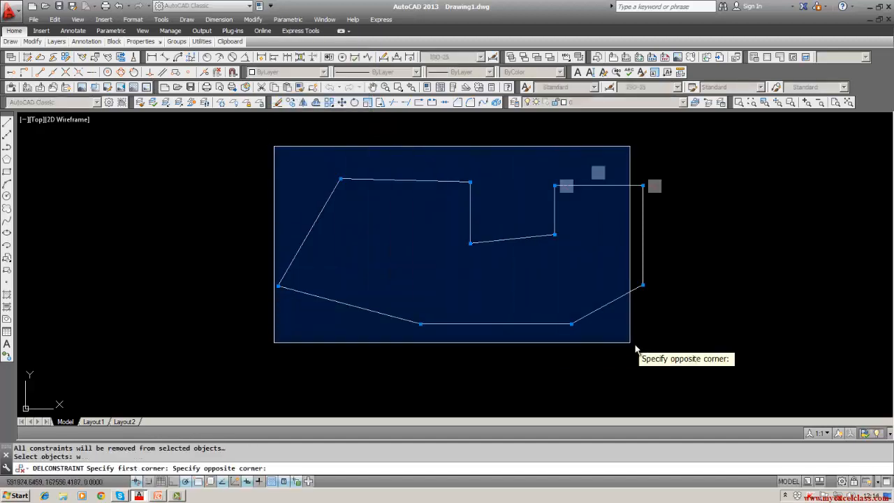
left_click(685, 345)
key("Return")
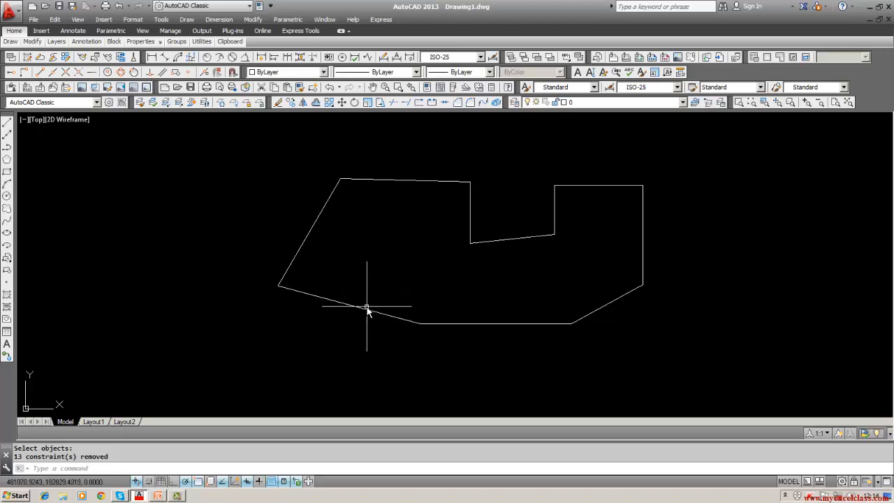
Step: Erase the sloping line at the lower left of the outline
left_click(277, 103)
left_click(328, 302)
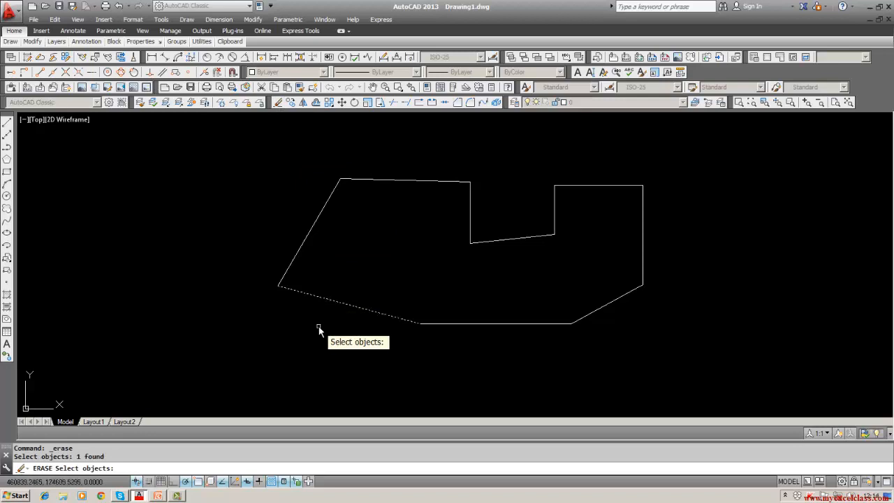
key("Return")
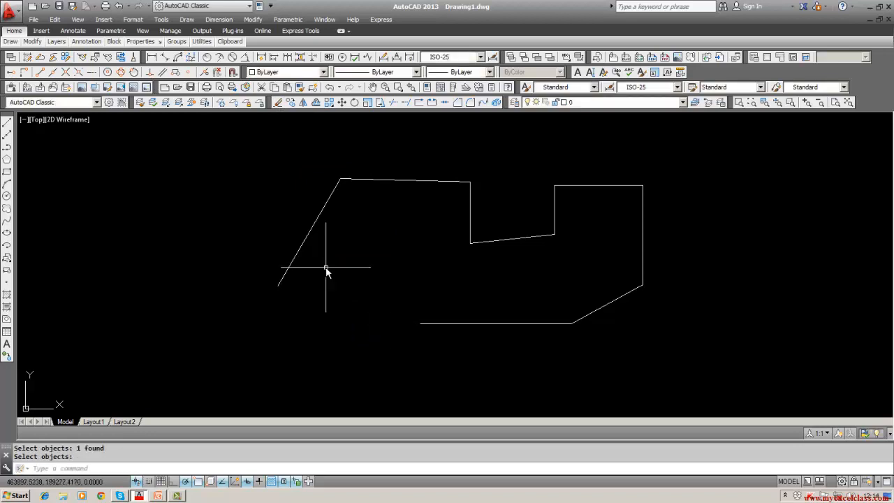
key("Escape")
key("Escape")
Step: Stretch the left end of the bottom line to the slanted left line's lower endpoint and delete the coincident constraint there
left_click(431, 325)
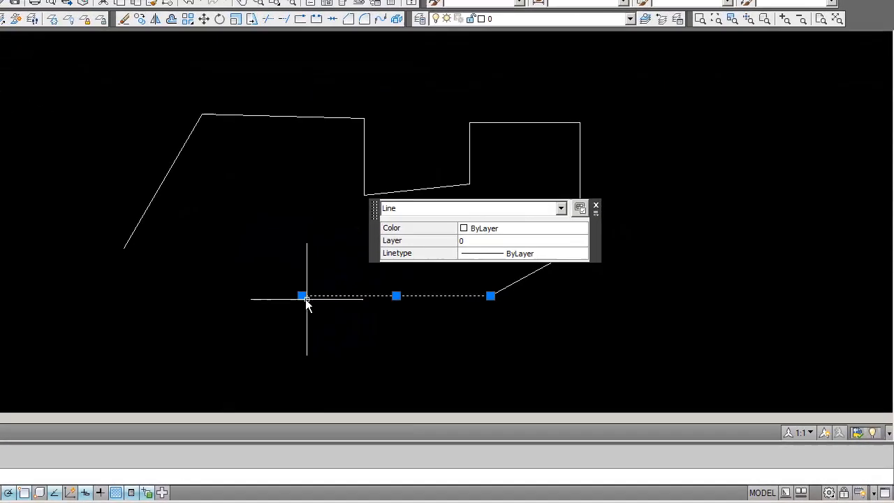
left_click(350, 308)
left_click(121, 248)
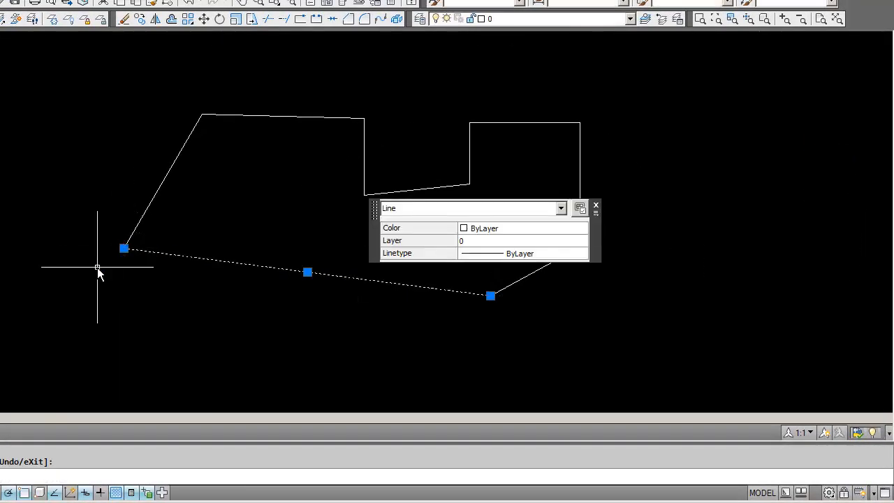
key("Escape")
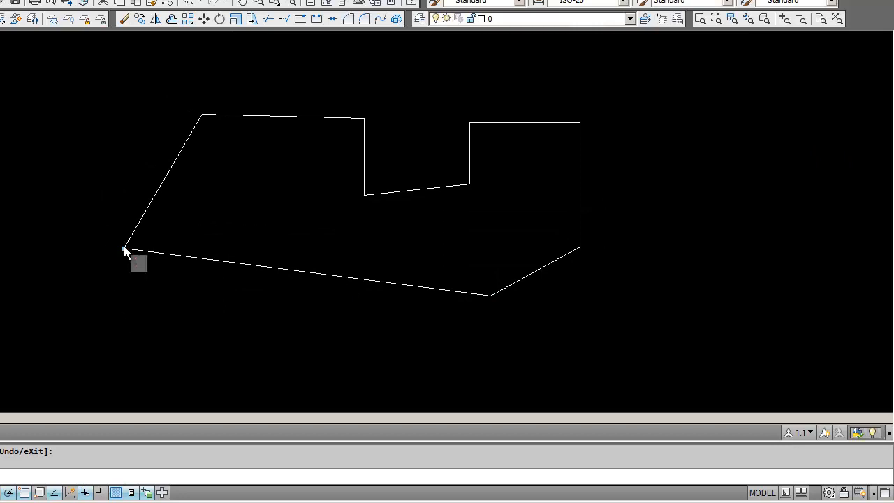
right_click(137, 262)
left_click(144, 269)
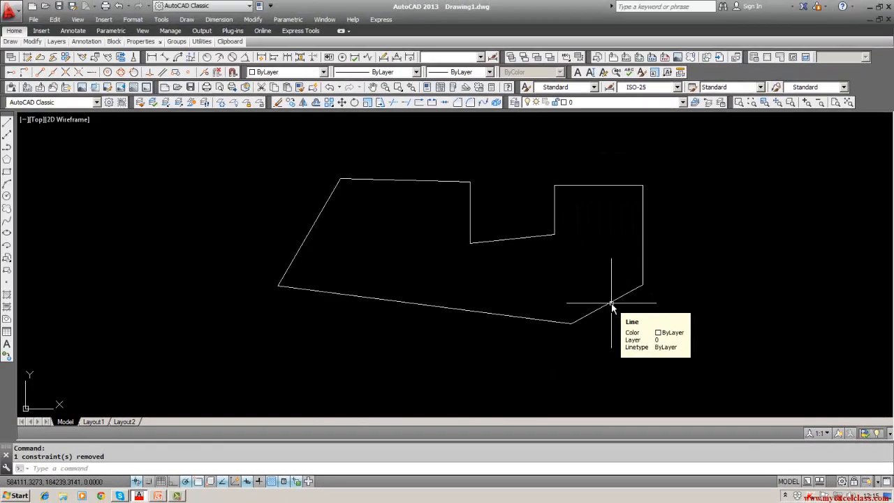
Step: Erase the short sloping line at the lower right of the outline
left_click(612, 306)
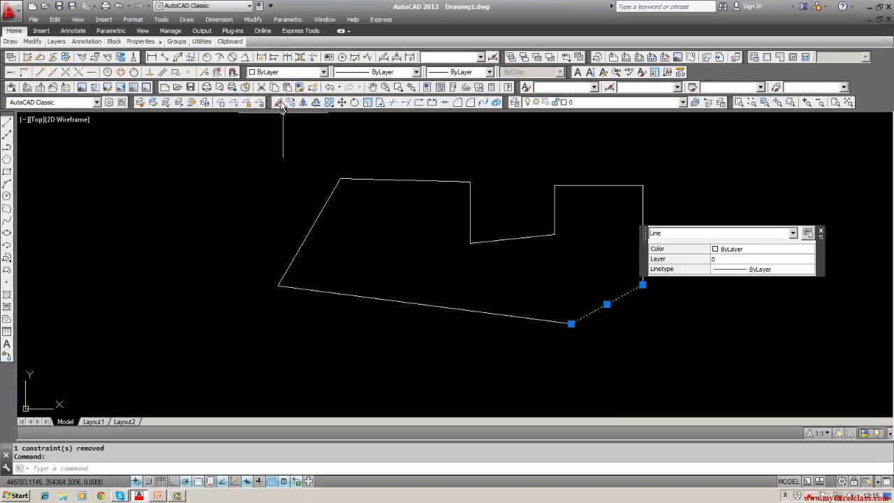
left_click(278, 102)
left_click(560, 320)
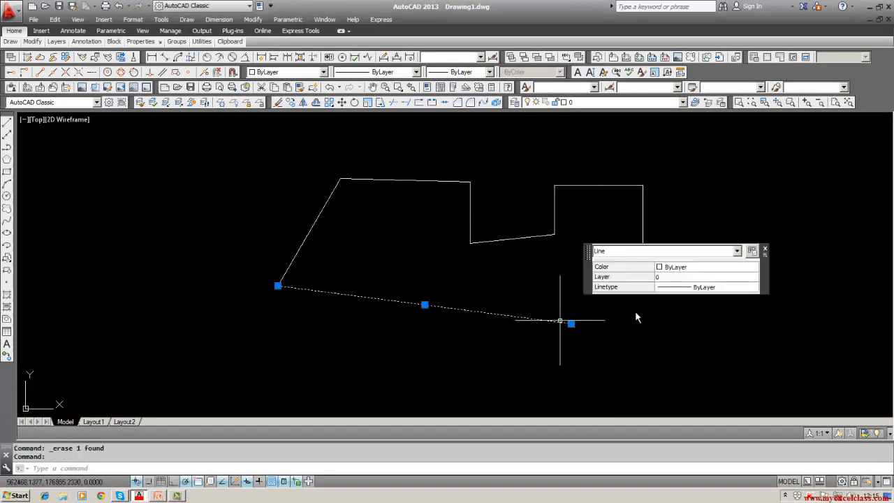
key("Escape")
key("Escape")
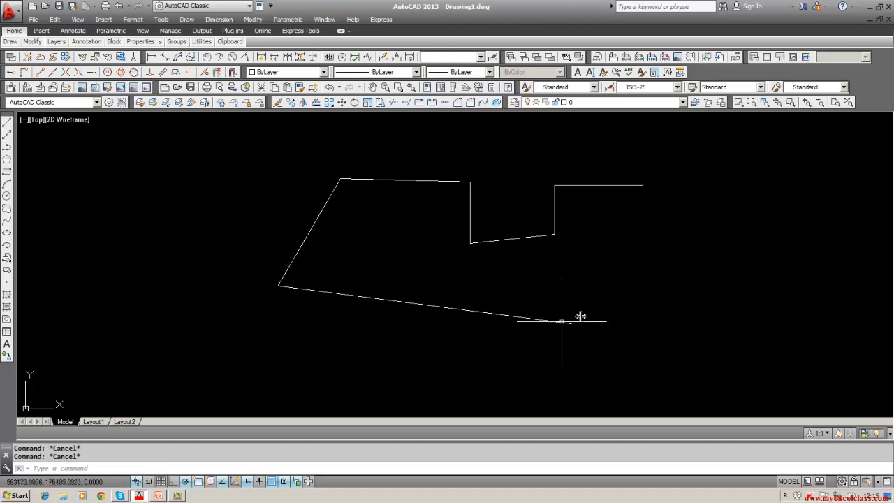
Step: Stretch the right vertical line straight down past the bottom line's level and delete the constraint added to it
left_click(643, 260)
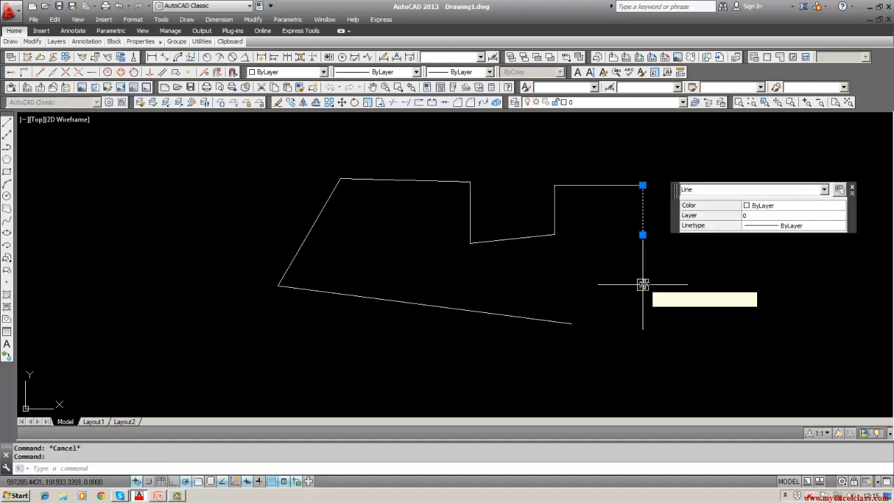
left_click(642, 285)
key("Escape")
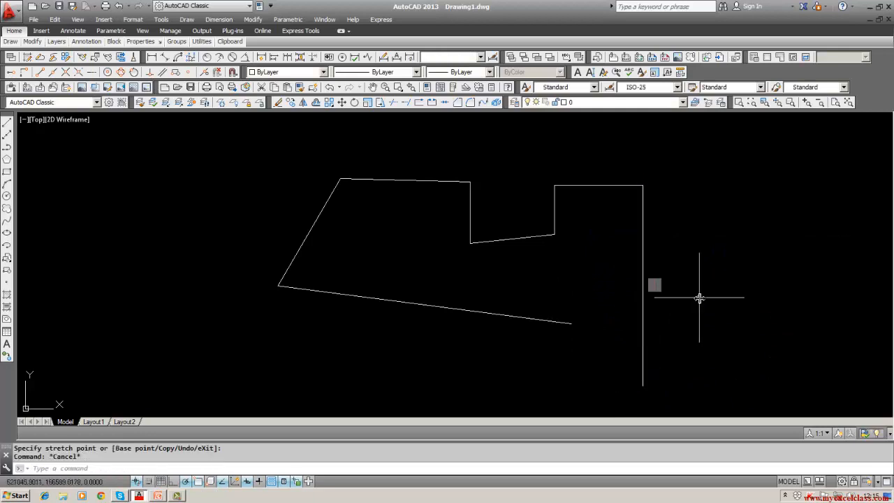
key("Escape")
right_click(654, 287)
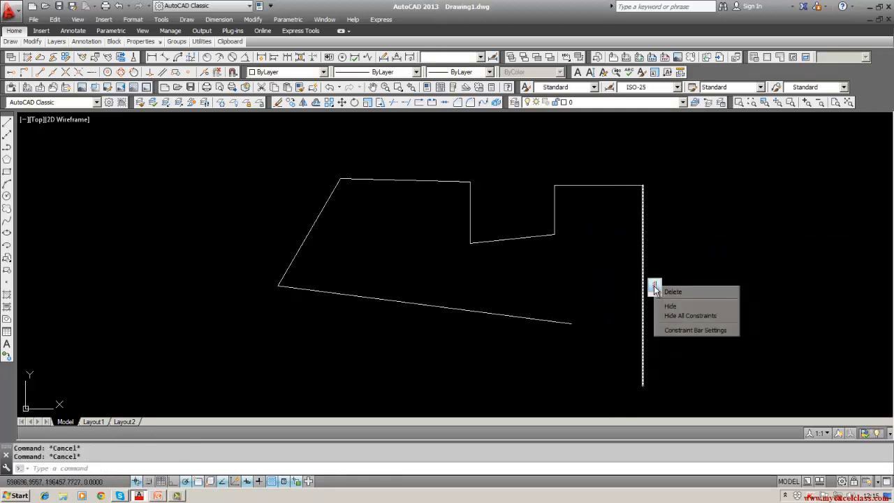
left_click(660, 292)
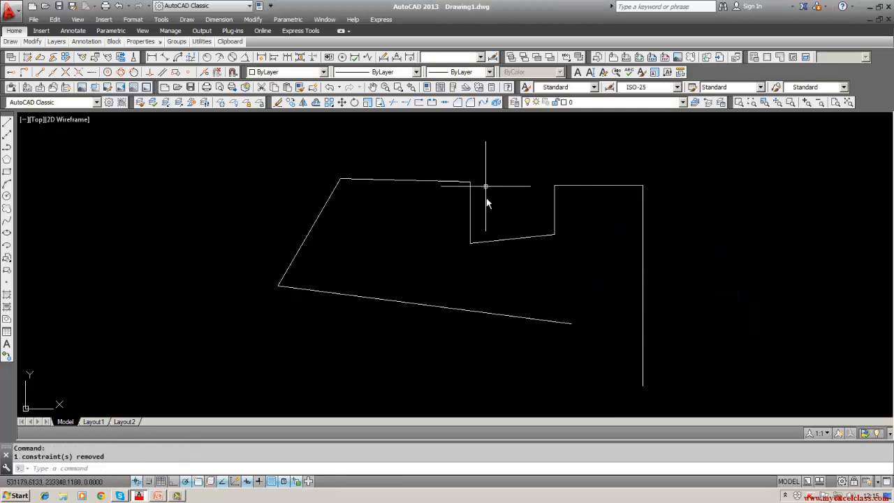
Step: Erase the long vertical line on the right side of the outline
left_click(278, 103)
left_click(643, 253)
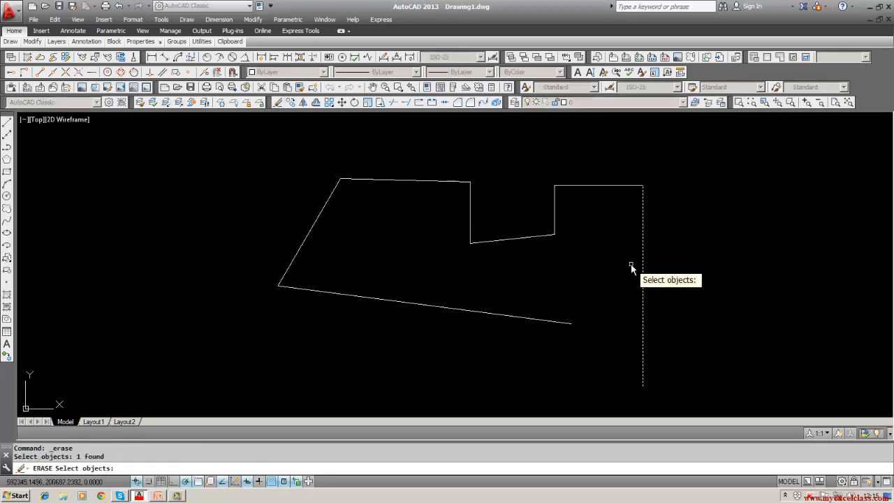
key("Return")
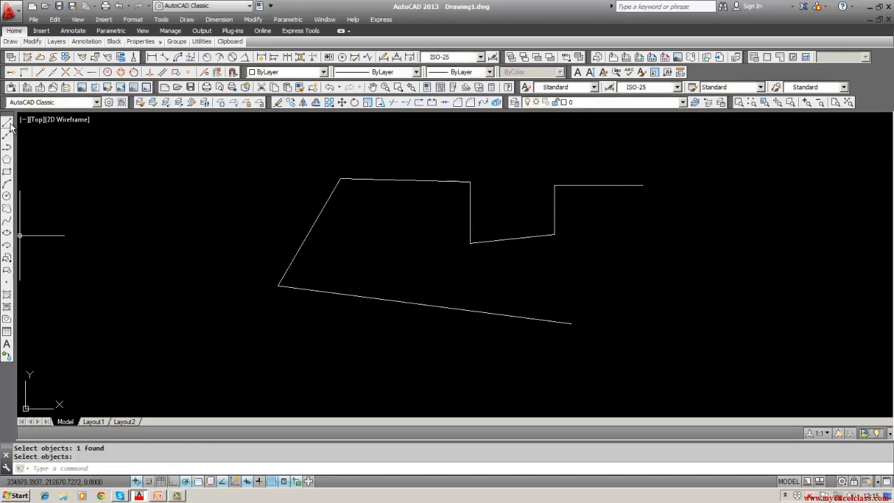
Step: Draw a line from the upper-right line's free end to the bottom line's right end, closing the outline
left_click(7, 122)
left_click(642, 185)
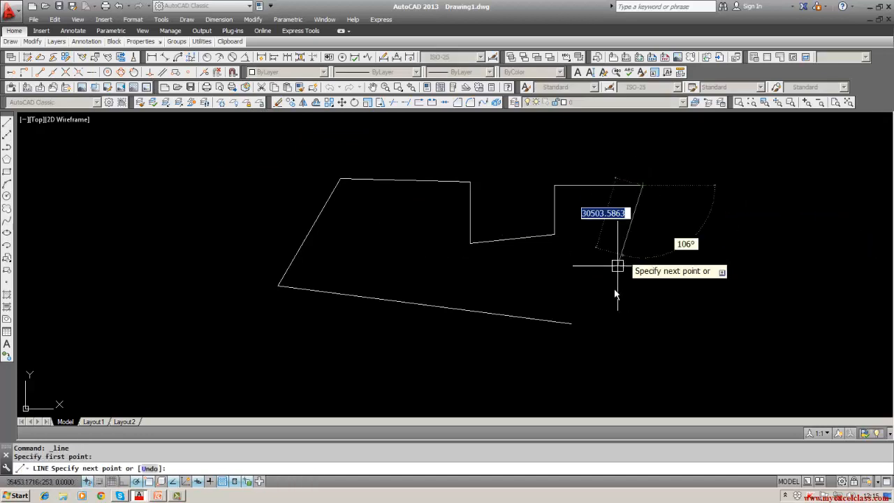
left_click(571, 323)
key("Return")
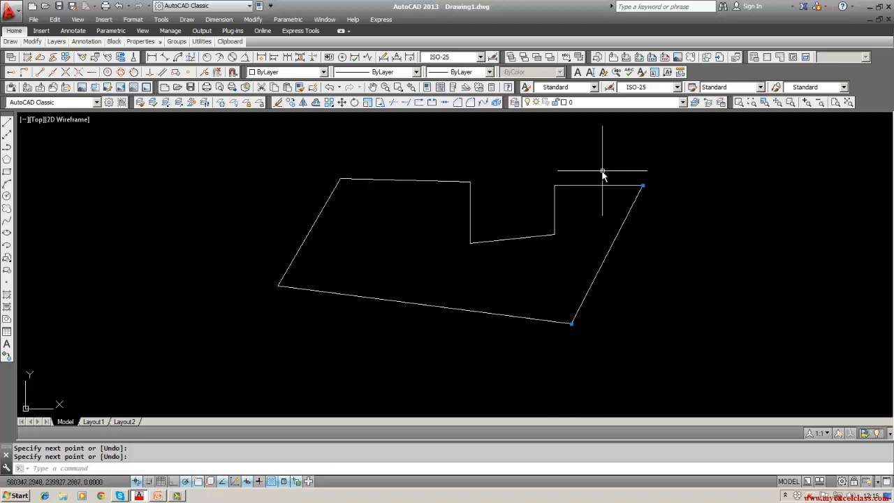
Step: Delete the coincident constraints at the upper and lower ends of the new slanted right line
right_click(643, 188)
left_click(647, 175)
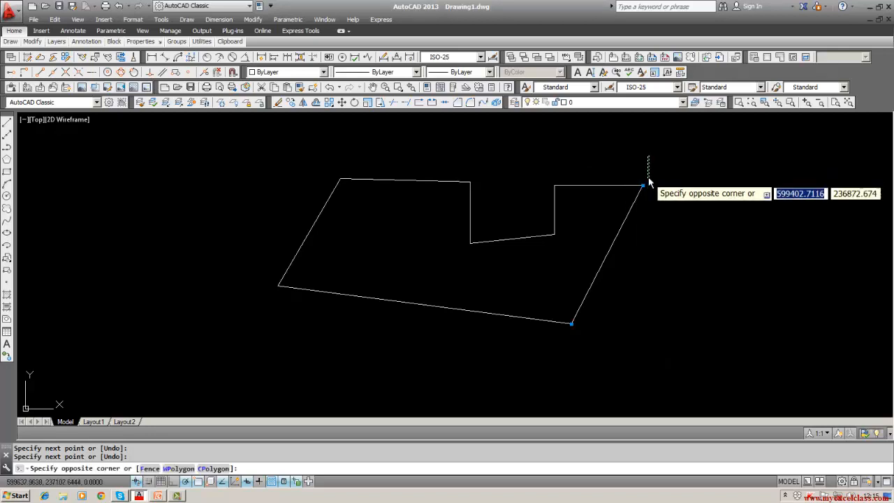
right_click(643, 188)
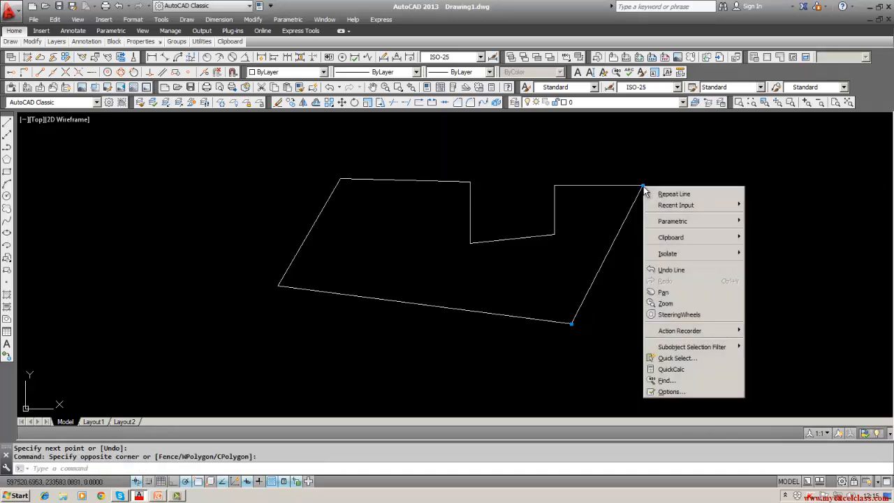
left_click(643, 186)
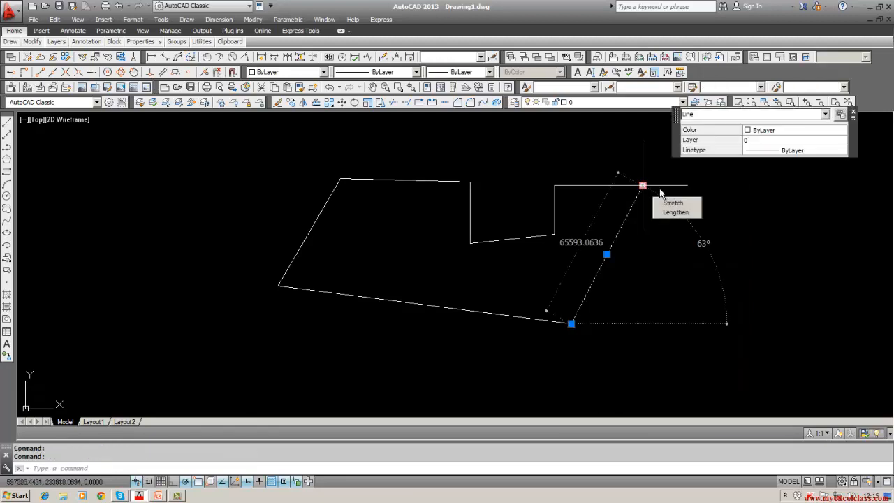
key("Escape")
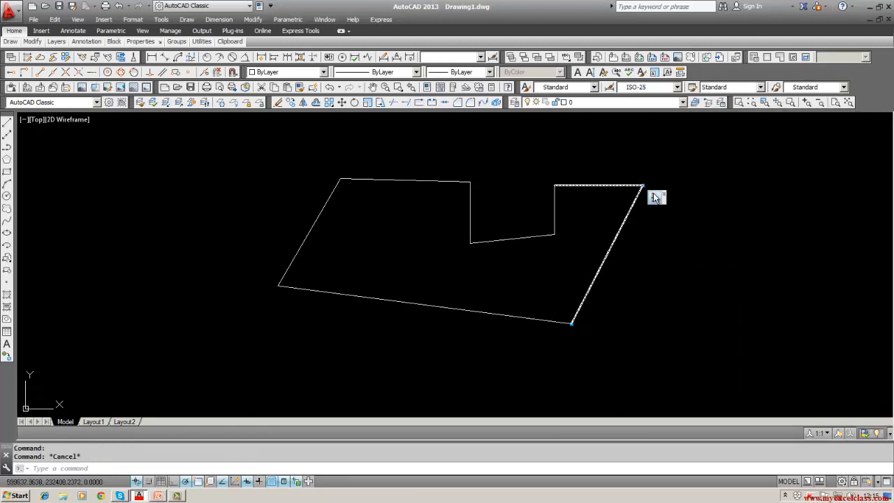
right_click(655, 195)
left_click(658, 200)
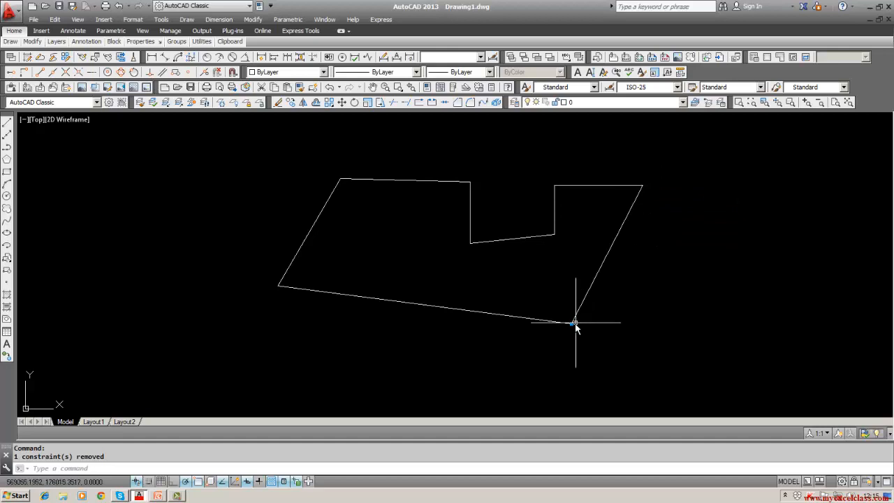
right_click(585, 338)
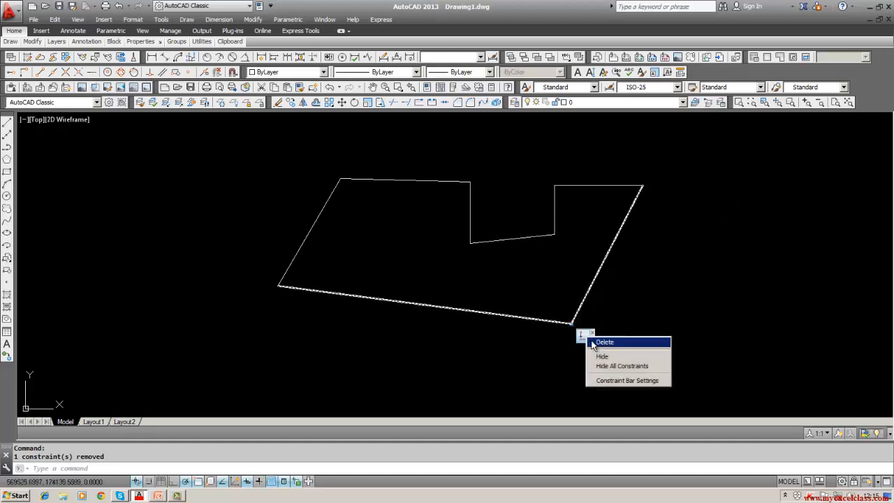
left_click(602, 342)
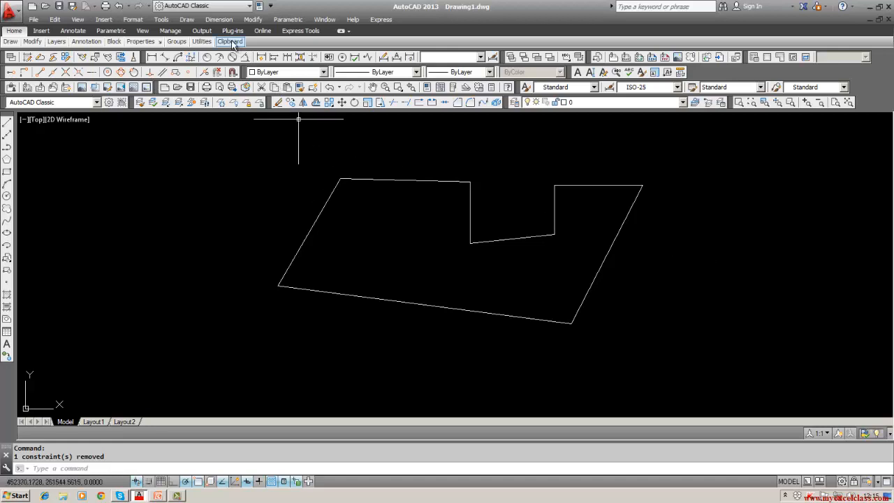
Step: Apply a horizontal geometric constraint to the upper-left line of the outline
left_click(287, 19)
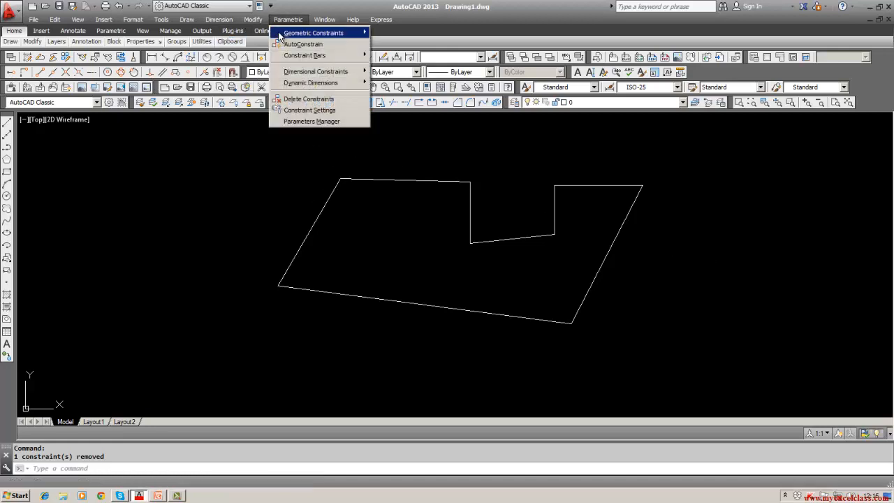
mouse_move(349, 38)
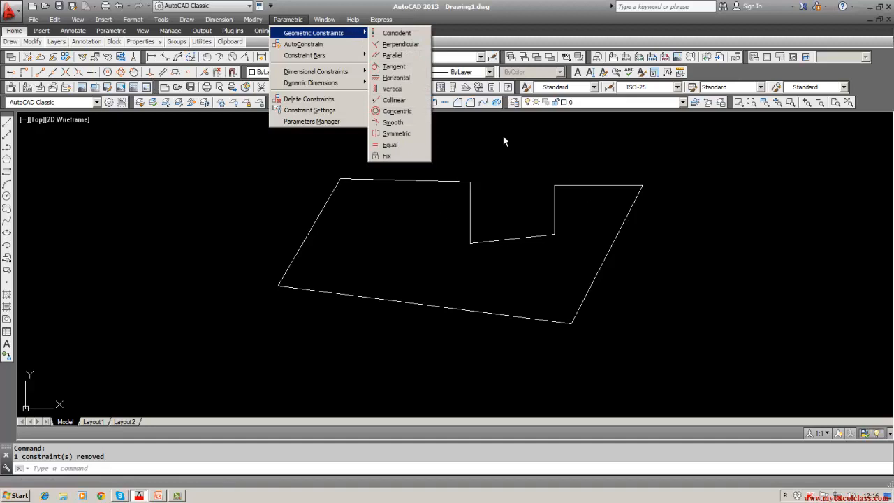
left_click(399, 78)
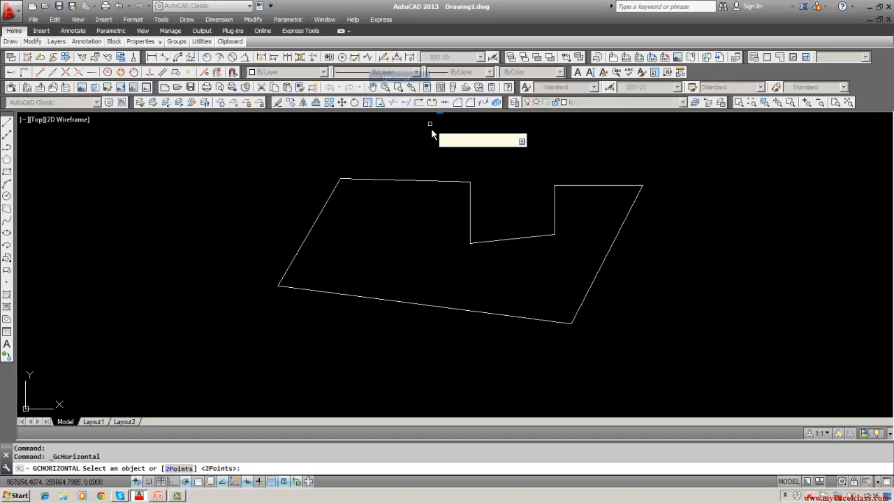
left_click(434, 182)
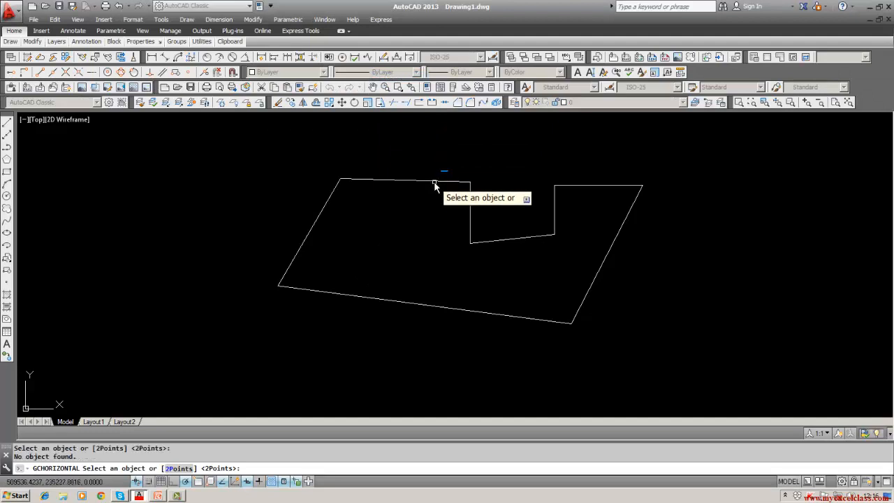
left_click(434, 181)
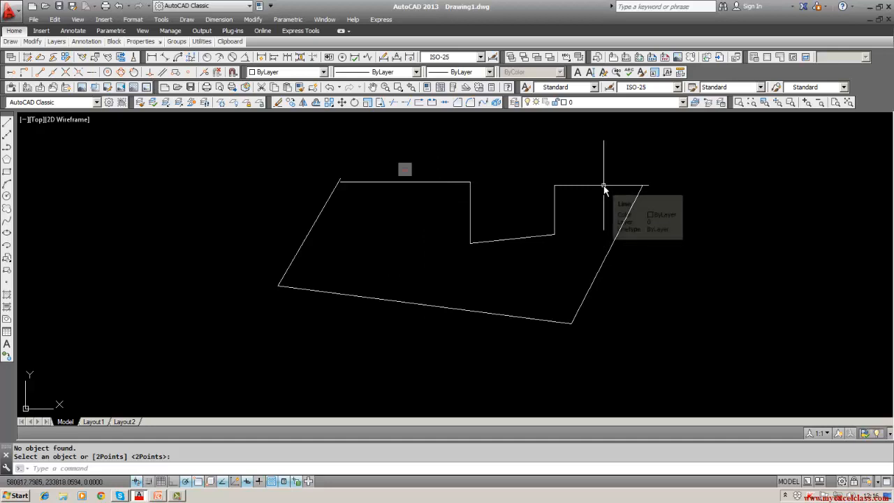
Step: Apply horizontal constraints to the upper-right line and to the sloping line at the bottom of the notch
left_click(289, 21)
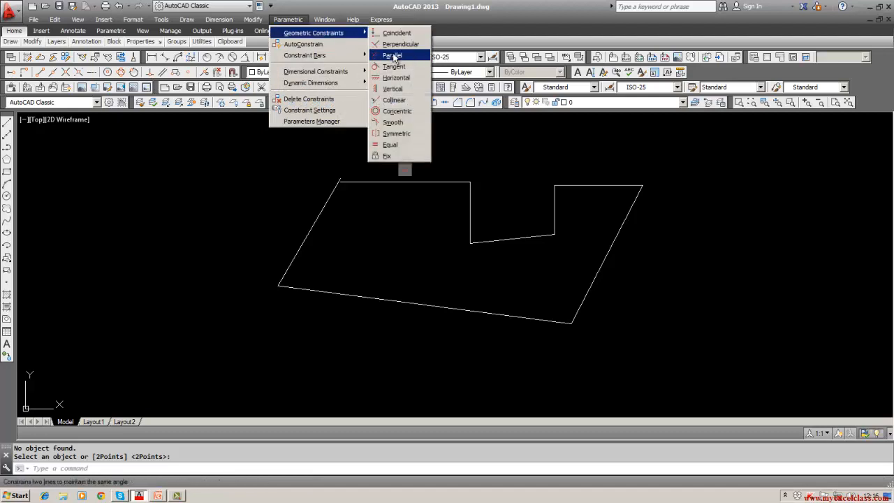
left_click(396, 78)
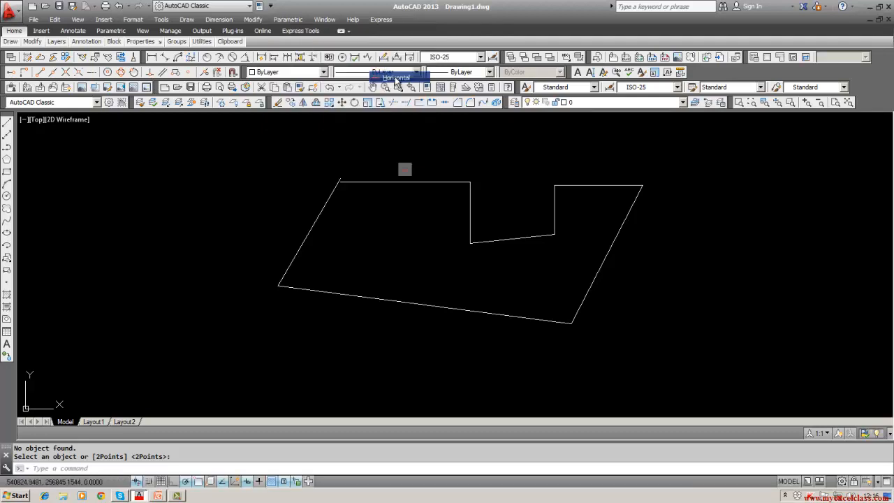
left_click(570, 185)
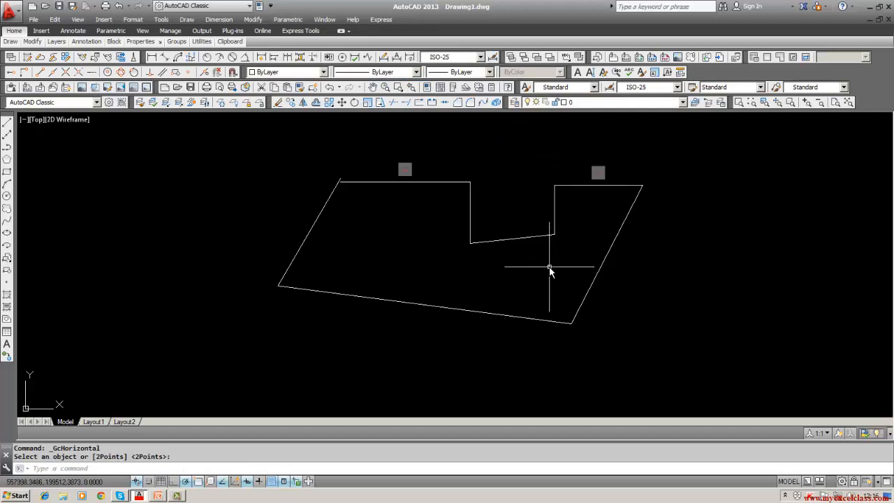
left_click(288, 19)
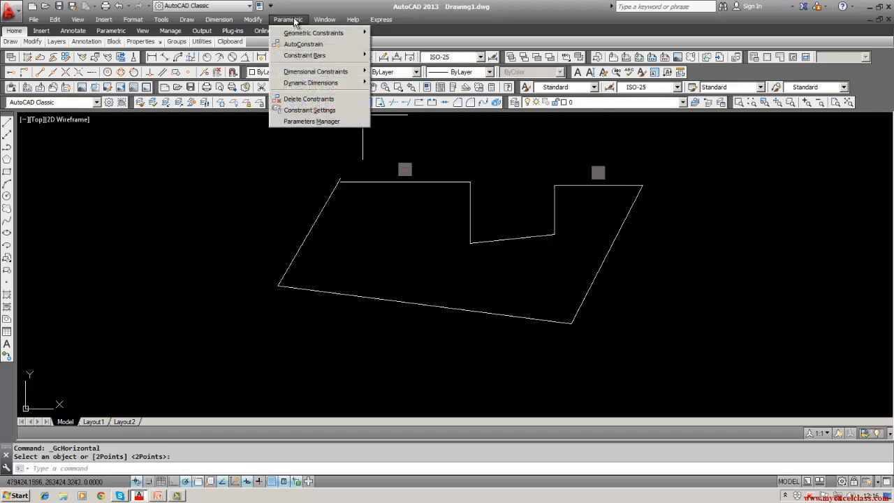
mouse_move(321, 33)
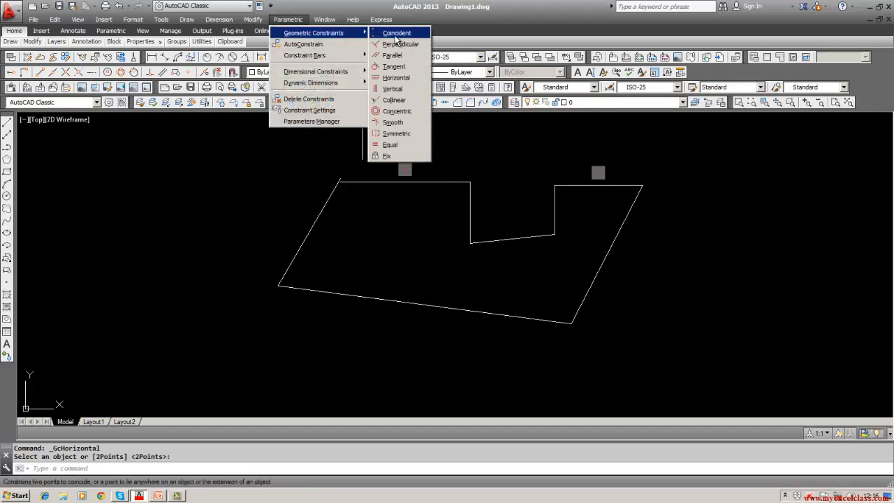
left_click(411, 78)
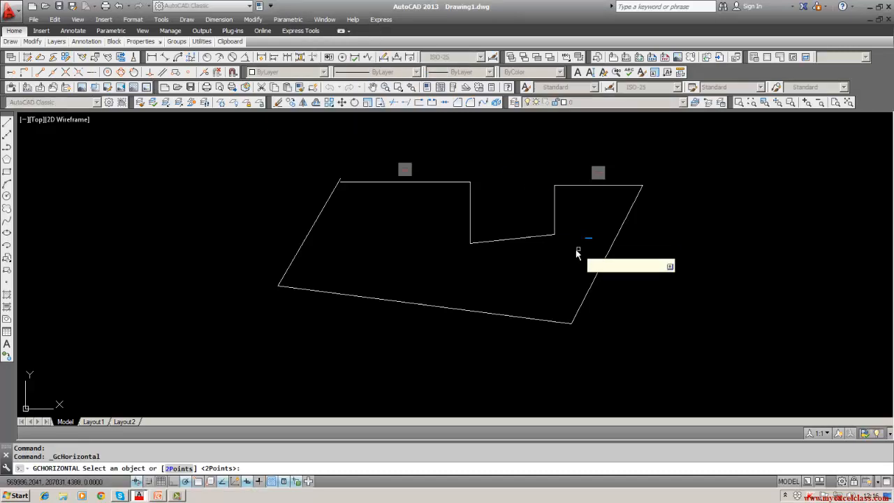
left_click(516, 241)
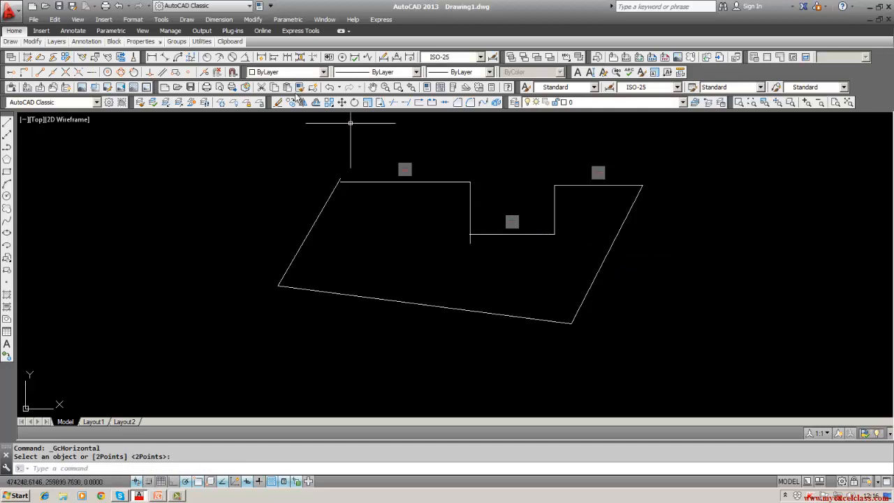
Step: Apply vertical constraints to the slanted left line and the slanted right line of the outline
left_click(287, 21)
mouse_move(290, 34)
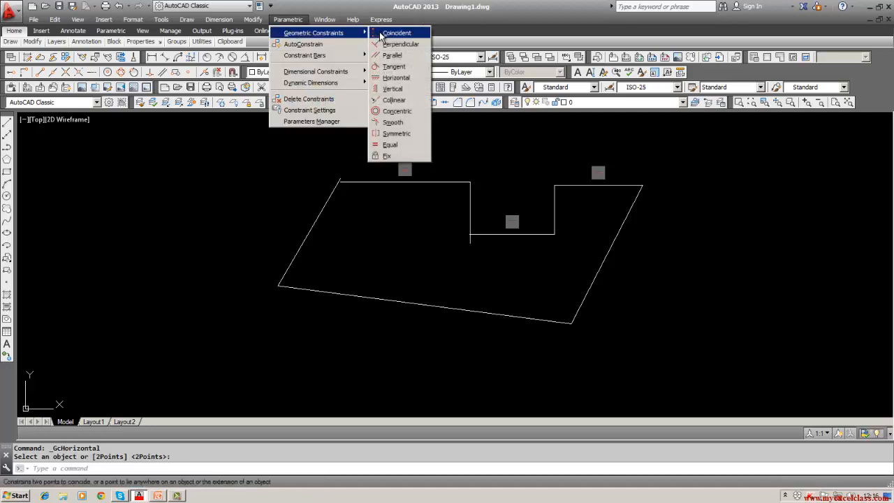
left_click(393, 89)
left_click(320, 211)
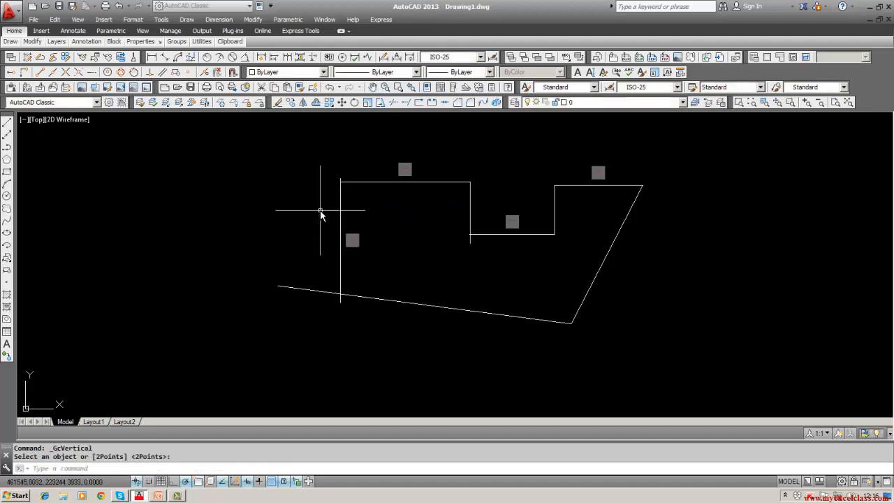
left_click(288, 19)
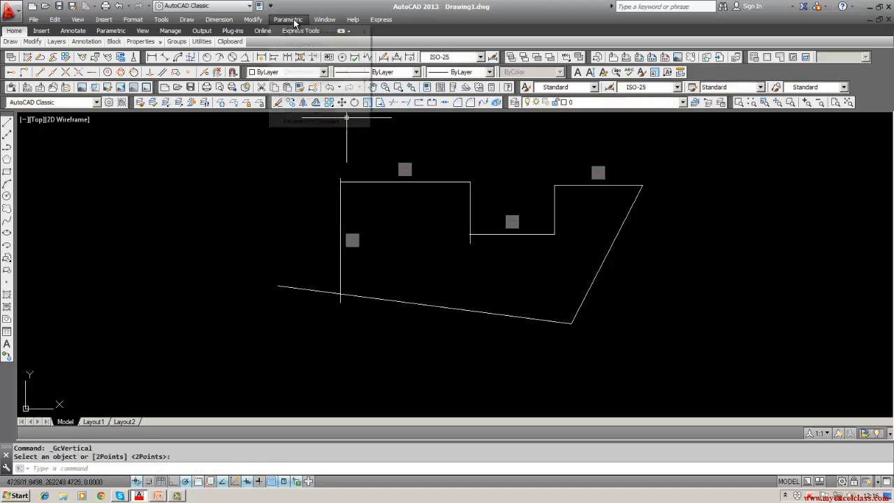
mouse_move(294, 32)
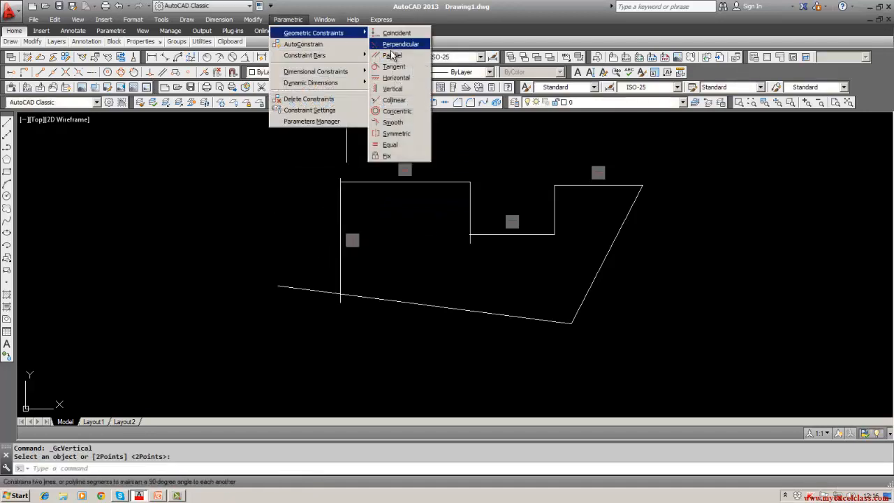
left_click(392, 88)
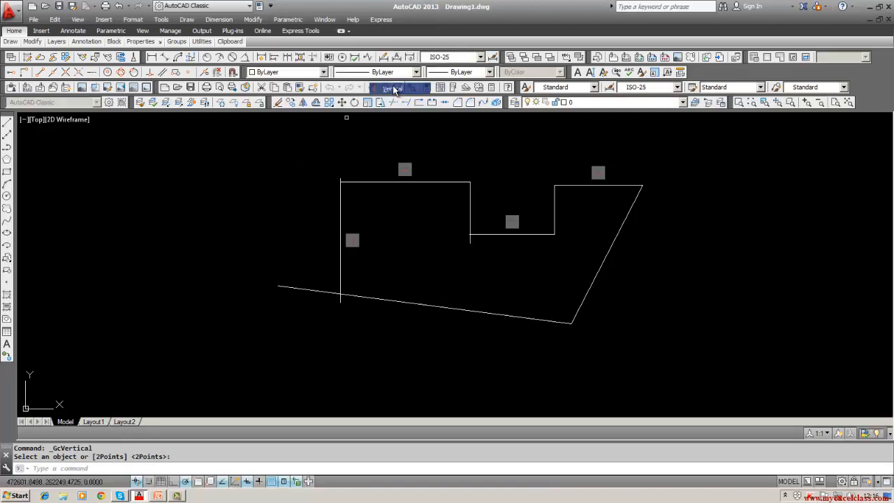
left_click(628, 224)
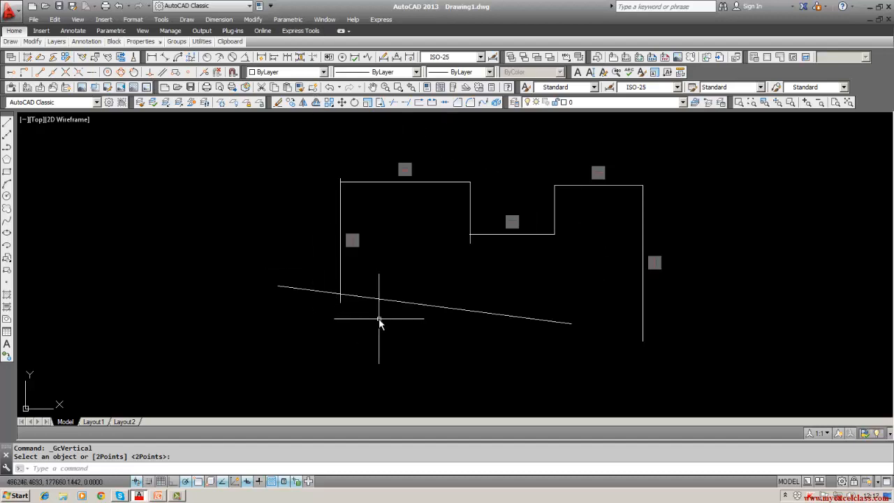
Step: Try a coincident constraint from the bottom line's right end to the right vertical line's lower end, and undo it
left_click(288, 19)
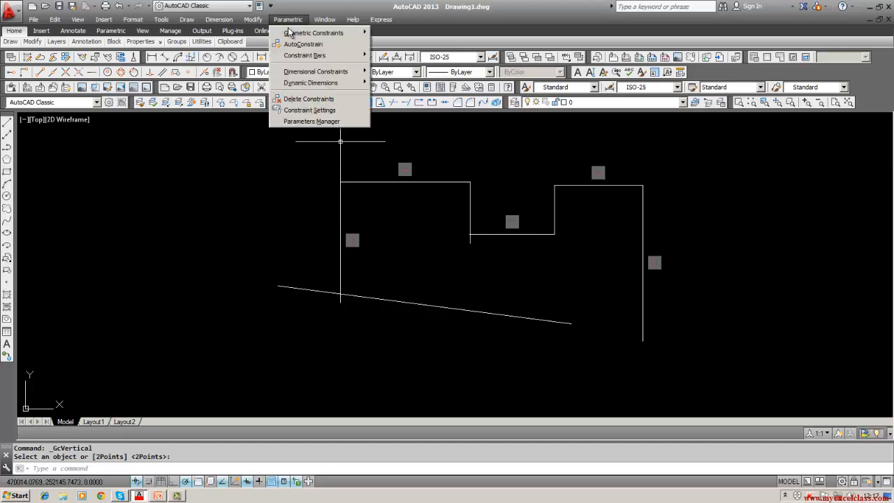
mouse_move(289, 34)
left_click(396, 33)
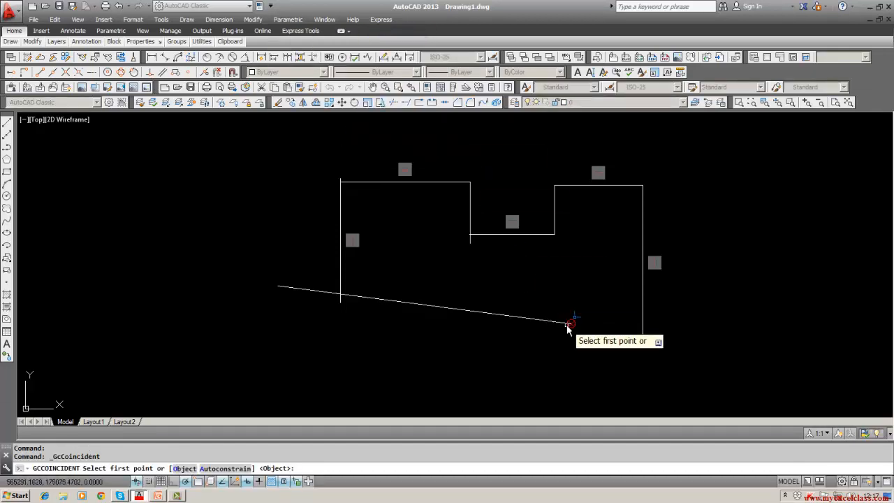
left_click(570, 324)
left_click(642, 341)
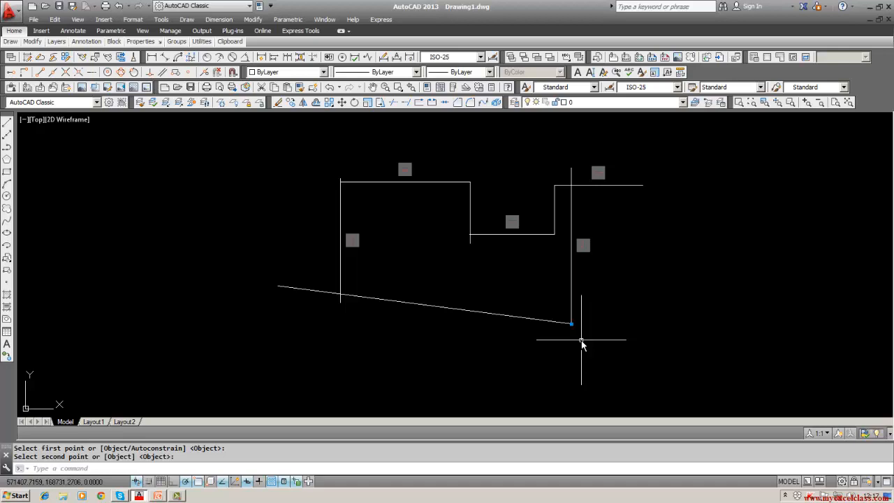
key("Return")
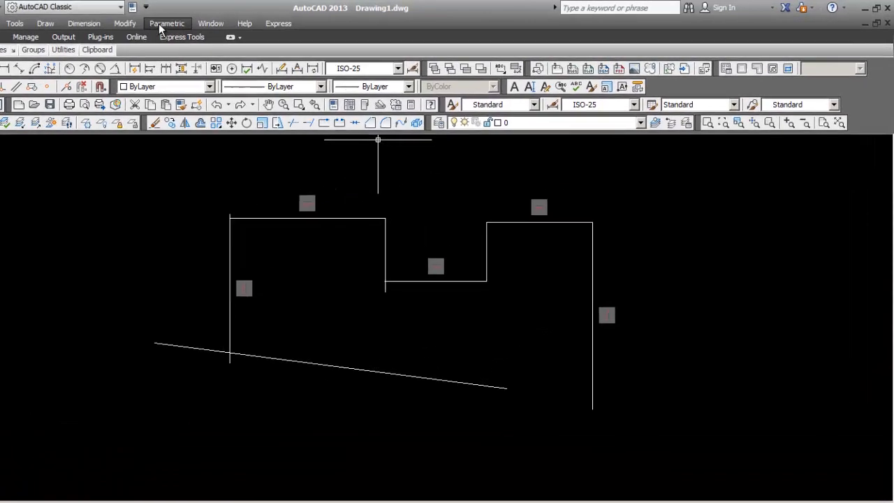
Step: Make the bottom line's right end coincident with the right vertical line's lower end, using the vertical line's endpoint as the first point
left_click(288, 19)
mouse_move(132, 43)
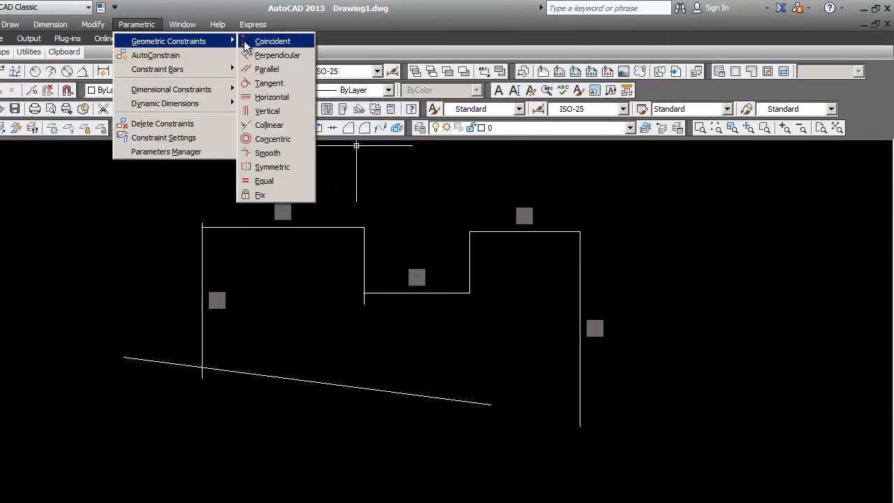
left_click(269, 41)
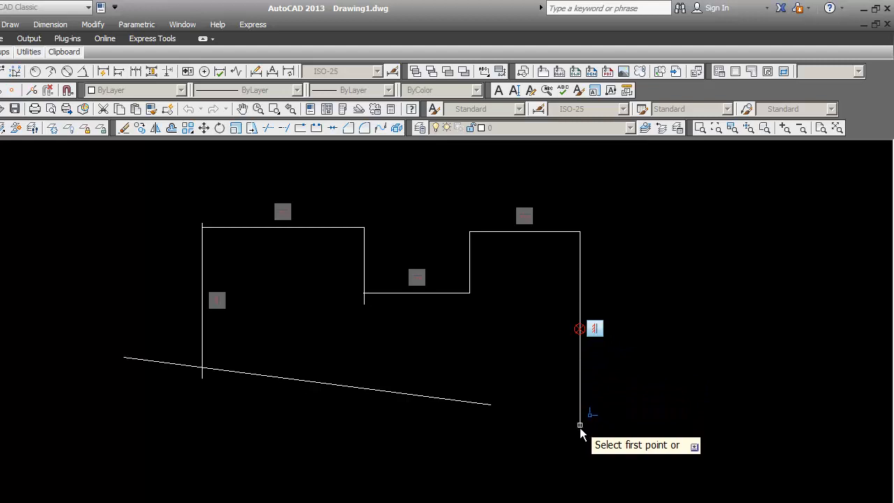
left_click(581, 402)
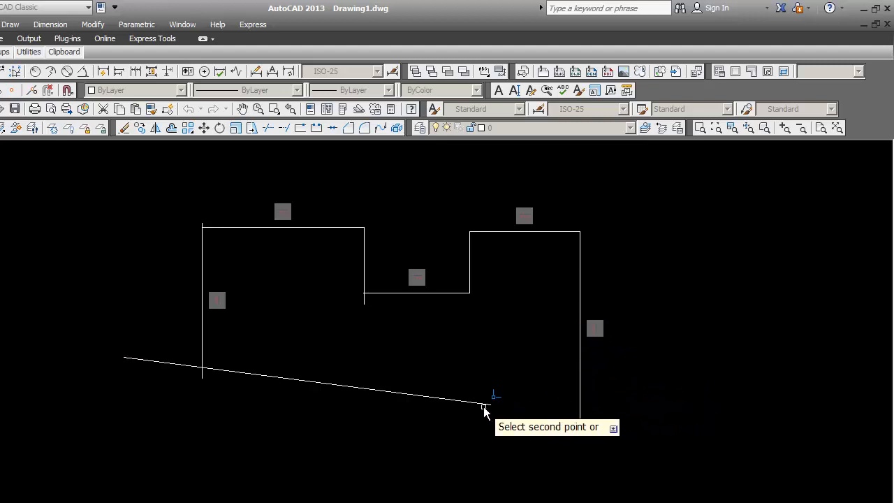
left_click(485, 409)
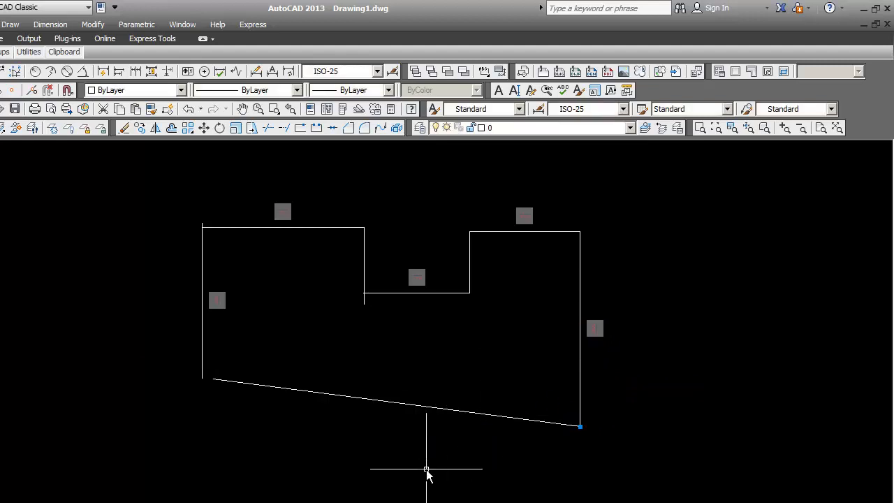
Step: Make the bottom line's left end coincident with the left vertical line's lower end, using the vertical line's endpoint as the first point
left_click(141, 28)
mouse_move(230, 41)
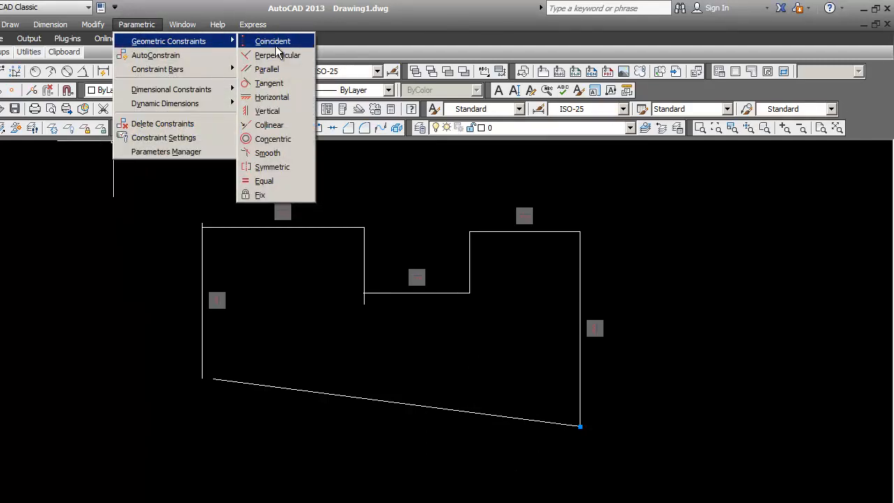
left_click(274, 42)
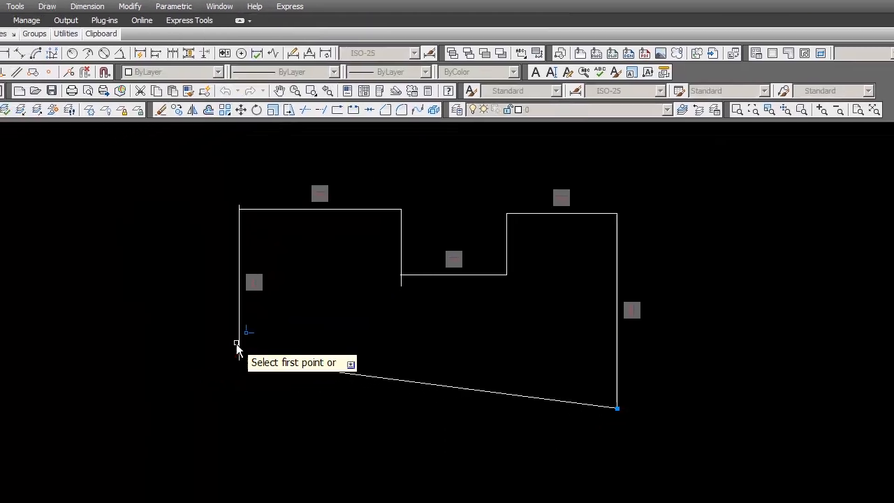
left_click(239, 359)
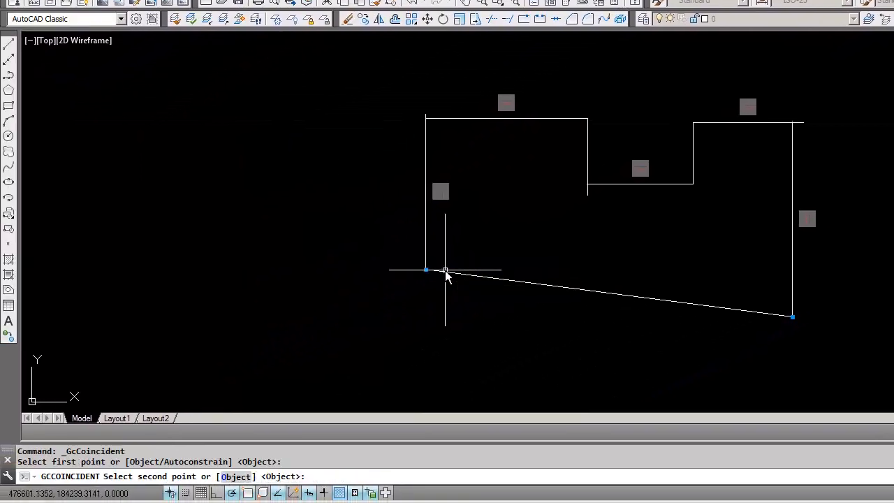
left_click(446, 272)
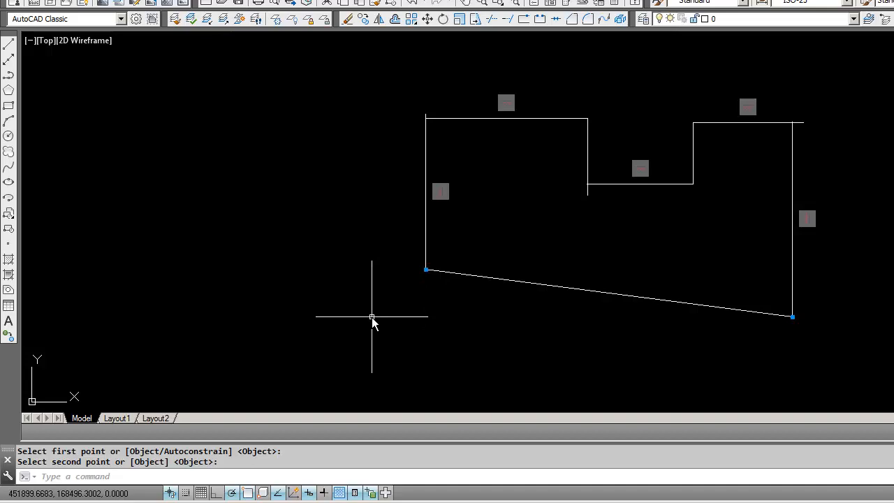
key("Escape")
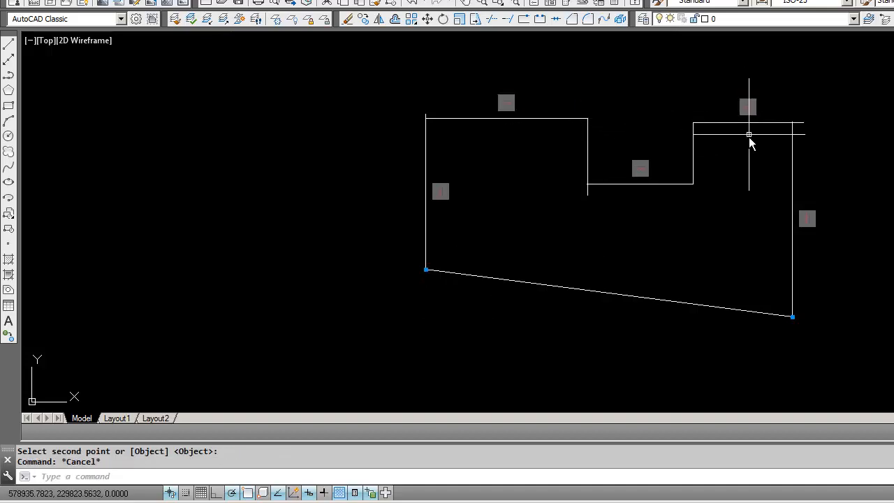
Step: Apply an equal constraint between the upper-right and upper-left horizontal lines, picking the upper-right line first
left_click(287, 19)
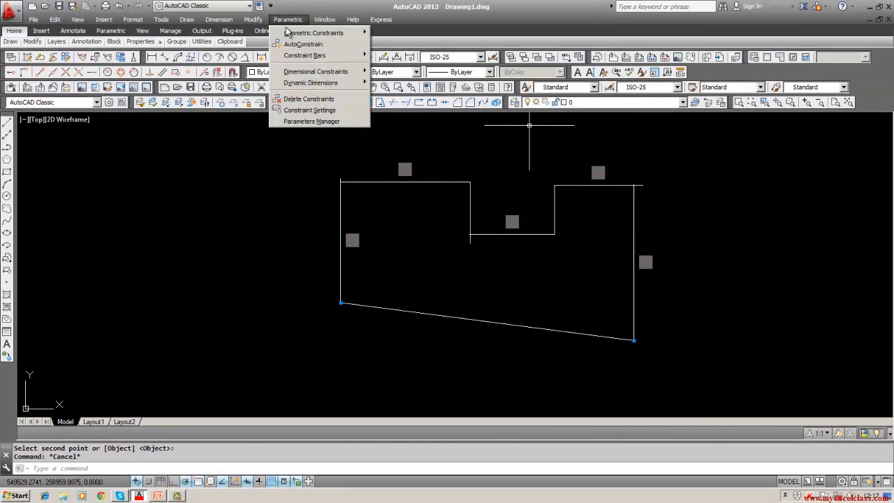
mouse_move(337, 35)
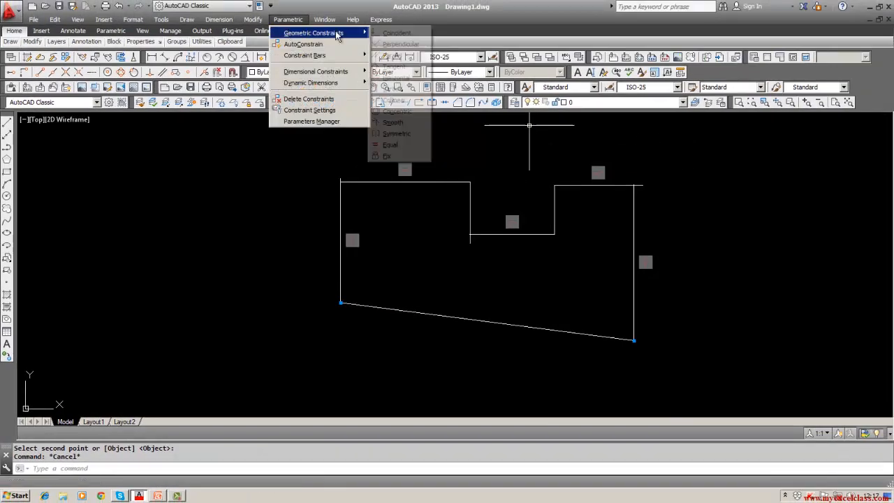
left_click(389, 145)
left_click(580, 185)
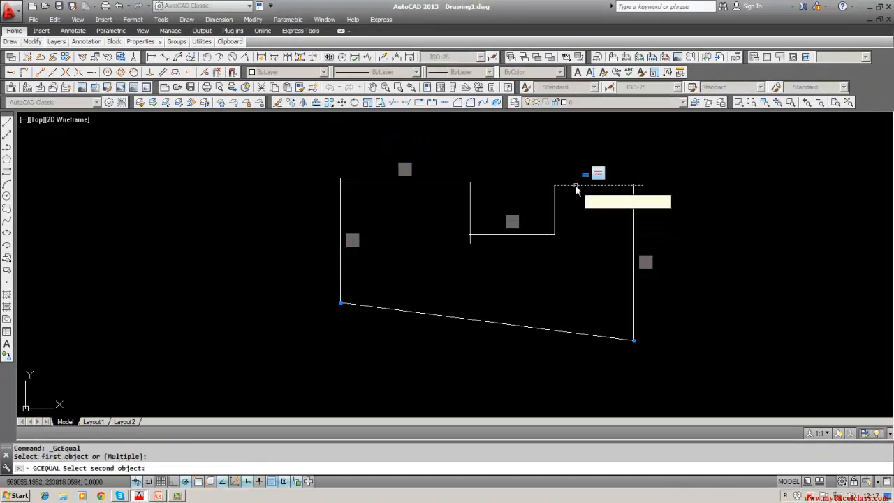
left_click(446, 184)
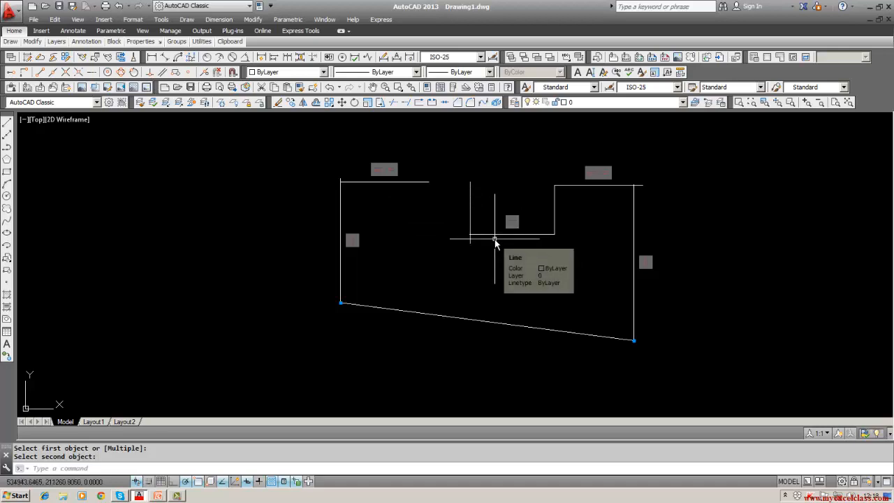
Step: Apply an equal constraint between the notch's bottom line and the upper-right horizontal line, picking the notch line first
left_click(523, 235)
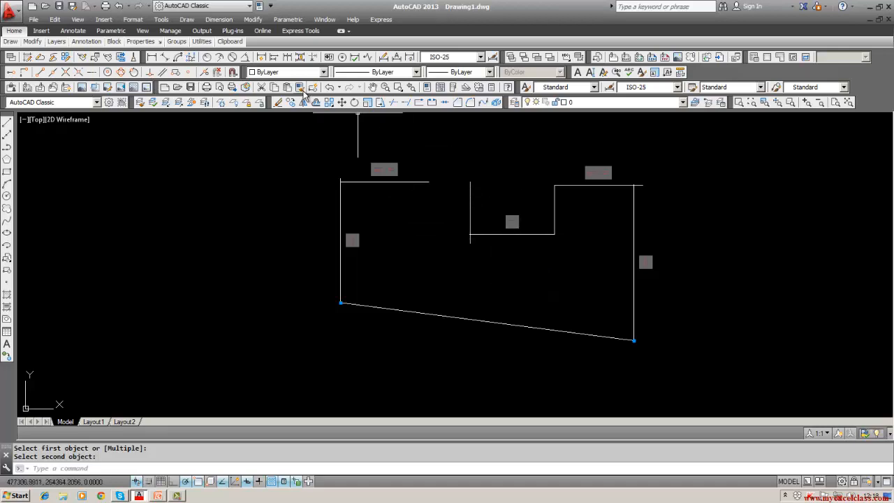
left_click(290, 21)
mouse_move(295, 33)
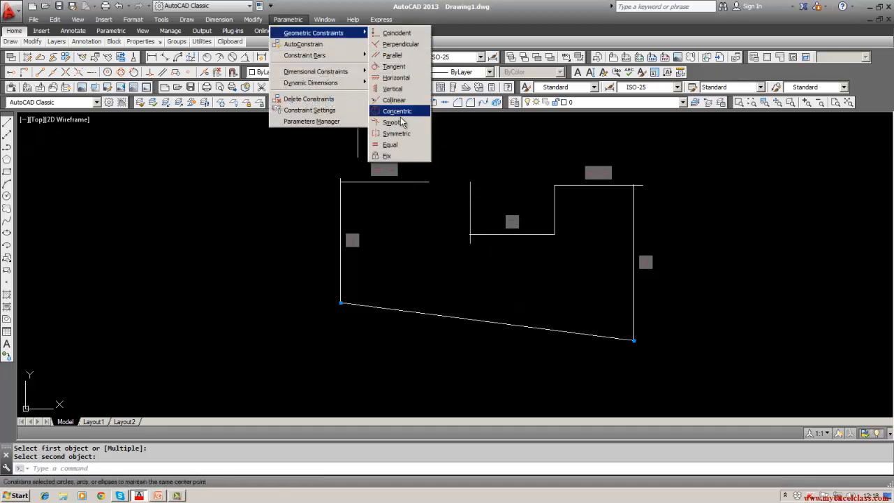
left_click(389, 144)
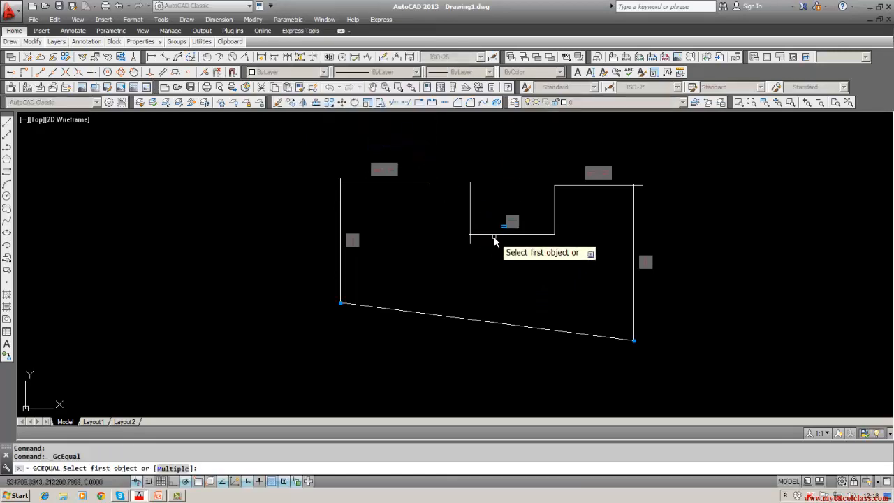
left_click(494, 236)
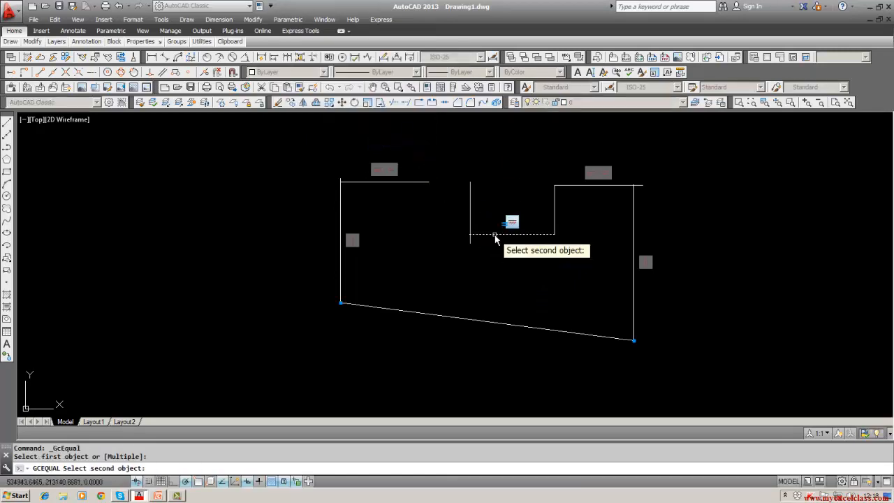
left_click(580, 186)
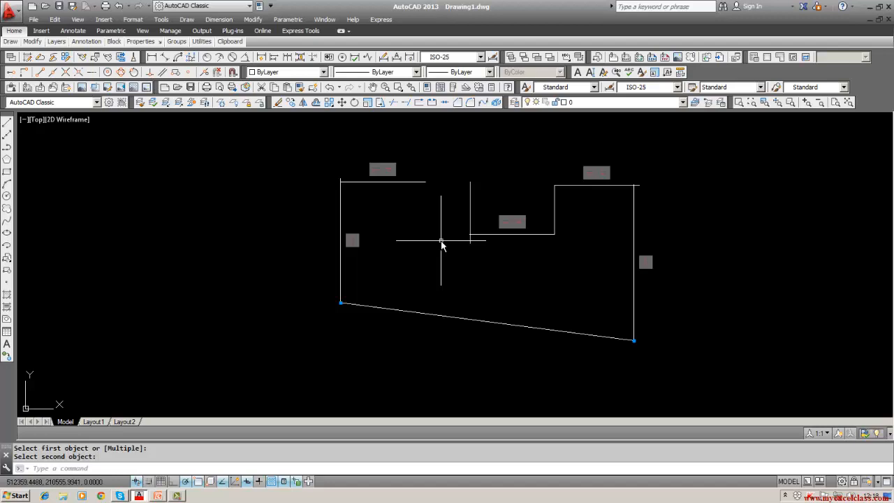
key("Escape")
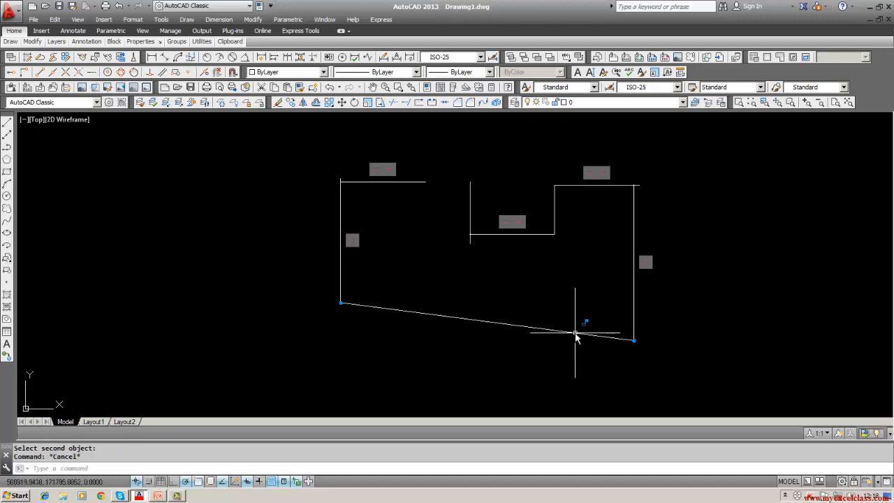
Step: Make the upper end of the notch's left vertical line coincident with the right end of the upper-left horizontal line
left_click(277, 21)
mouse_move(286, 33)
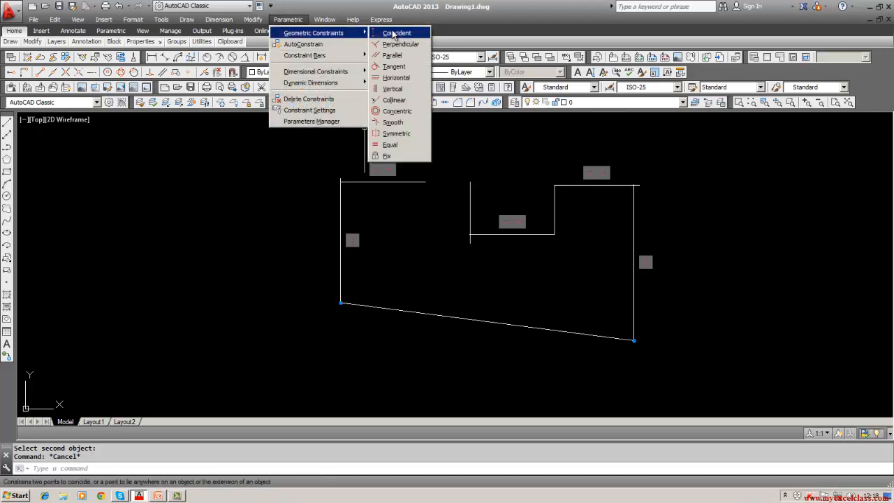
left_click(395, 33)
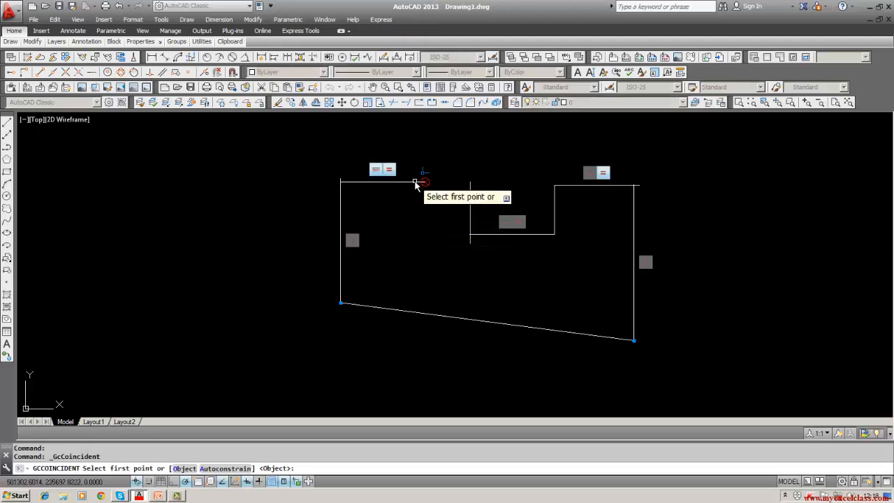
left_click(415, 183)
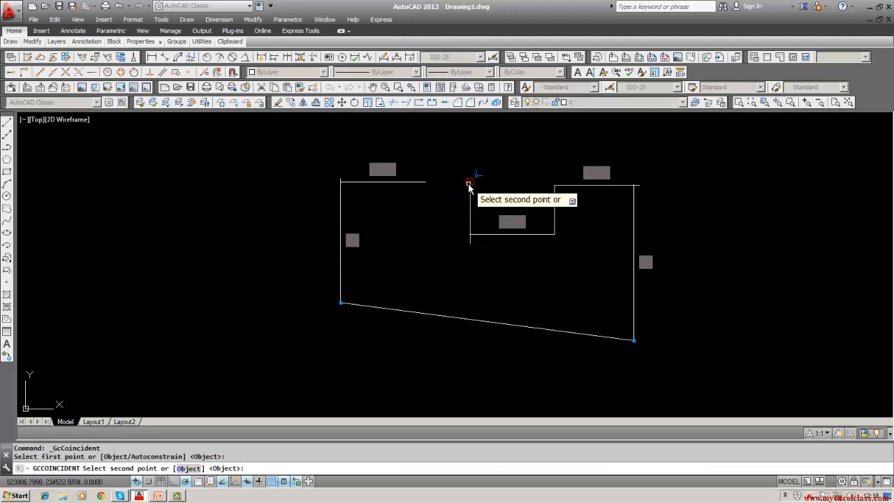
left_click(470, 183)
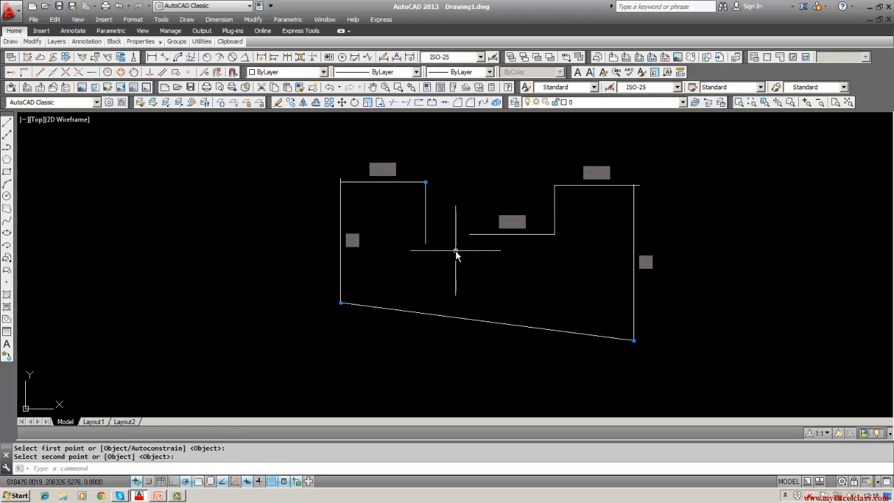
Step: Make the lower end of the notch's left vertical line coincident with the left end of the notch's bottom line
left_click(287, 21)
mouse_move(314, 33)
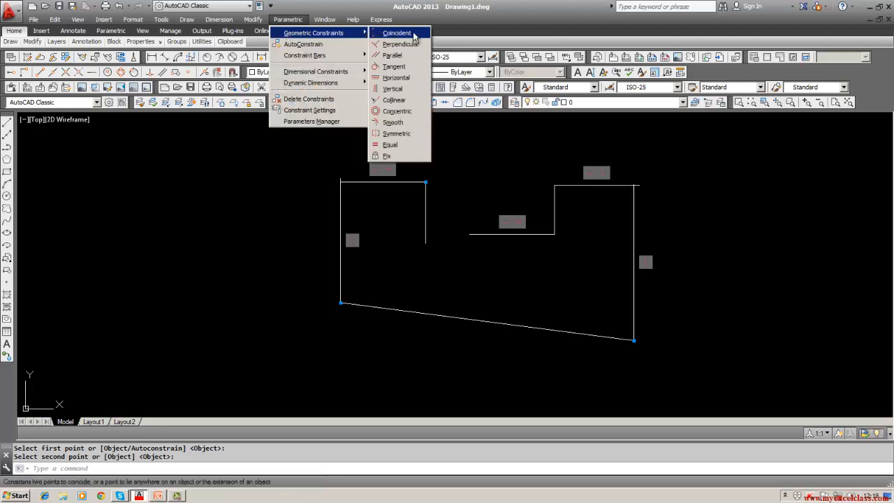
left_click(471, 235)
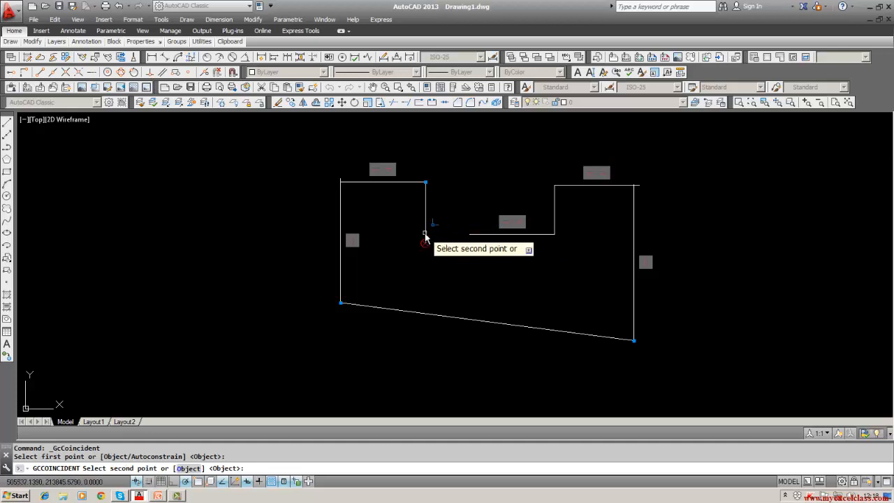
left_click(425, 233)
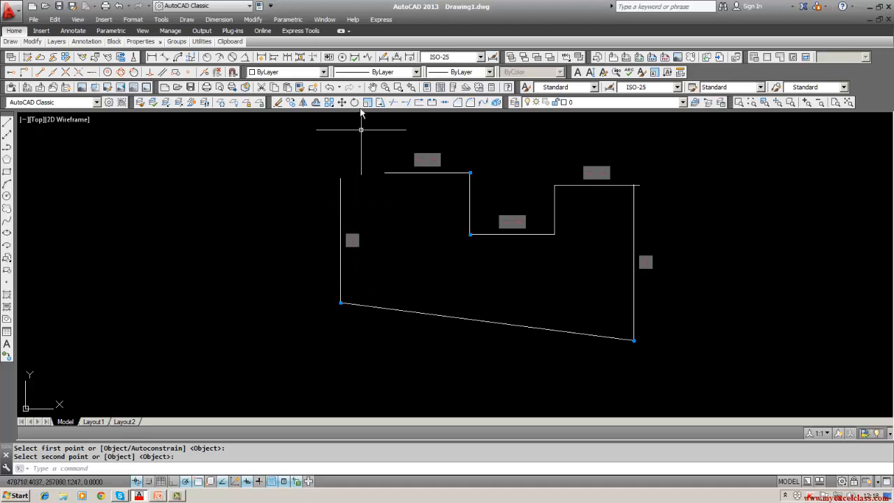
Step: Make the upper end of the outline's left vertical line coincident with the left end of the upper-left horizontal line
left_click(300, 21)
mouse_move(319, 32)
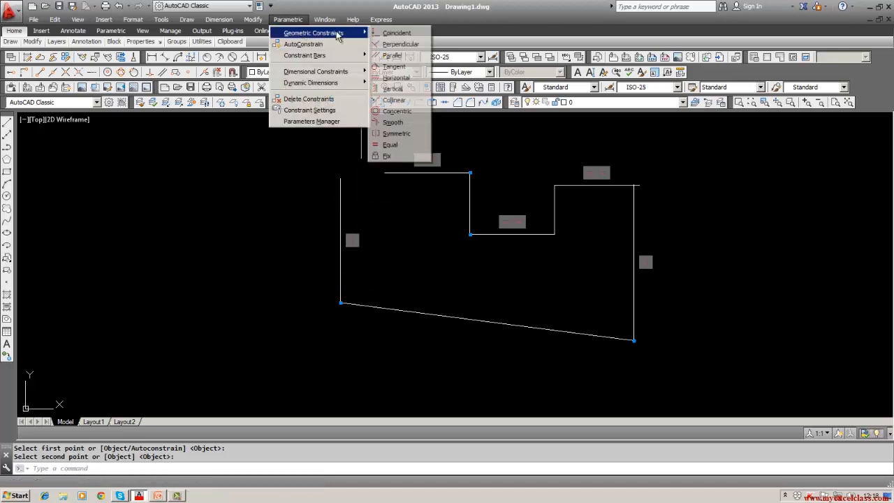
left_click(395, 32)
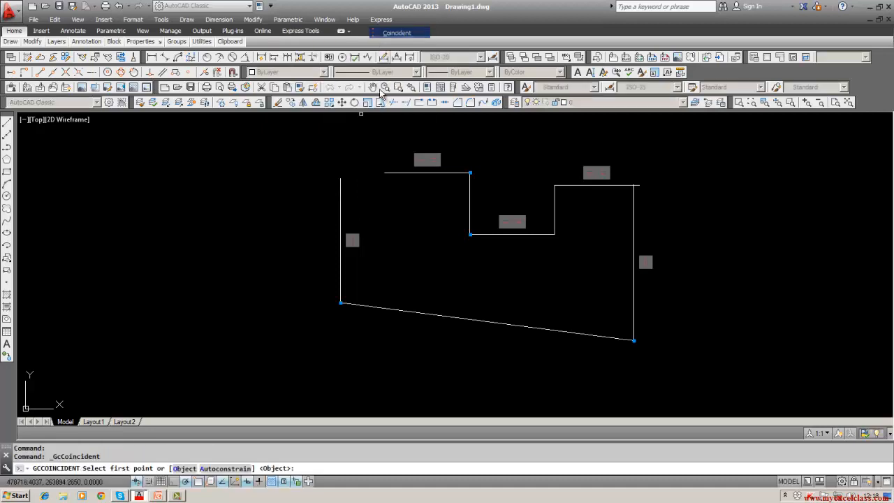
left_click(393, 173)
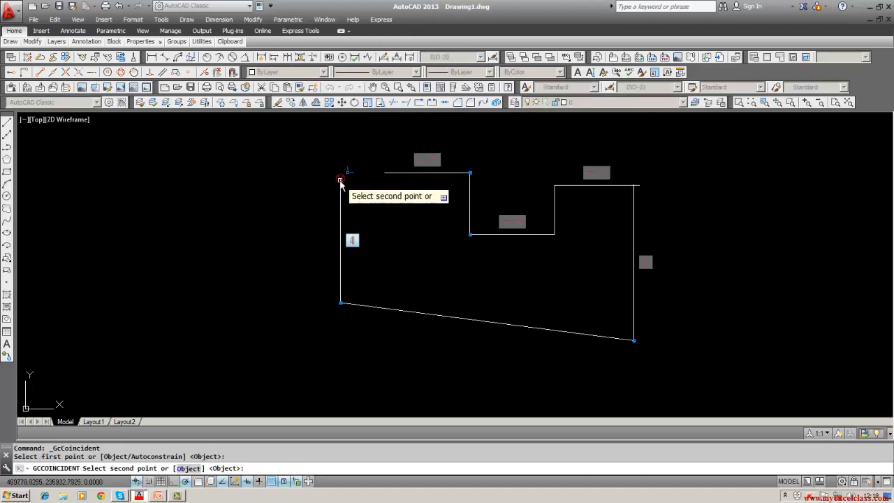
left_click(340, 180)
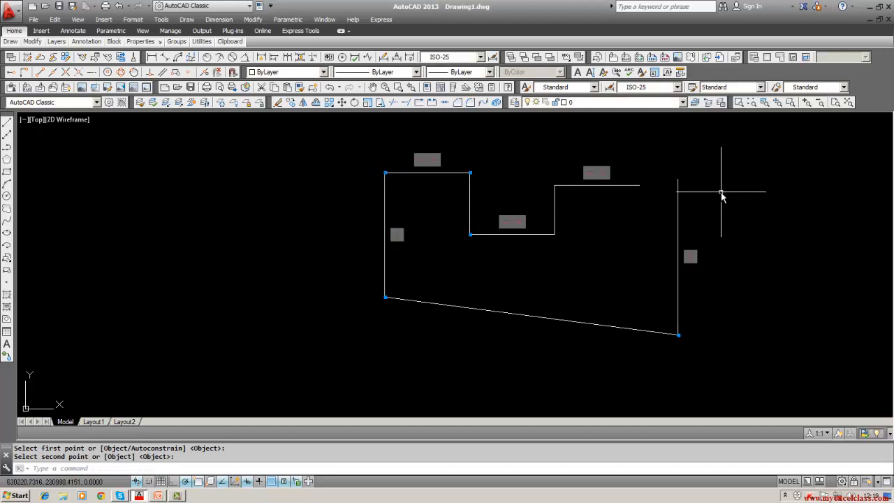
right_click(681, 341)
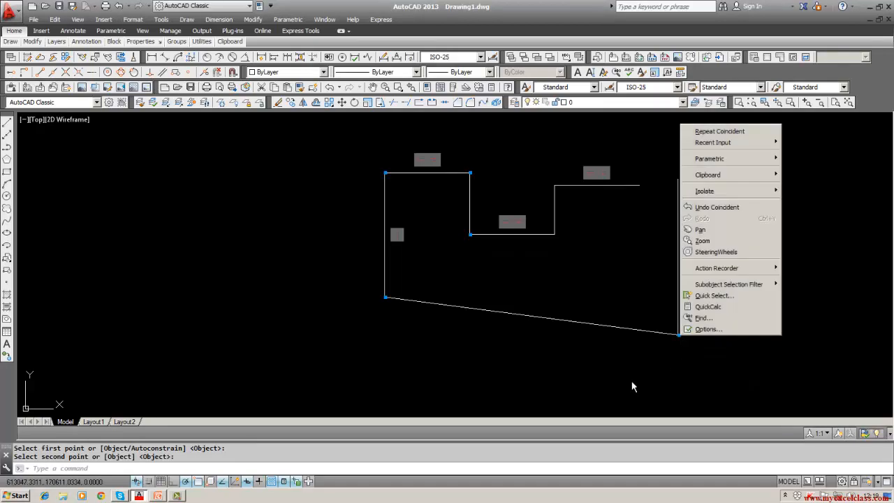
key("Escape")
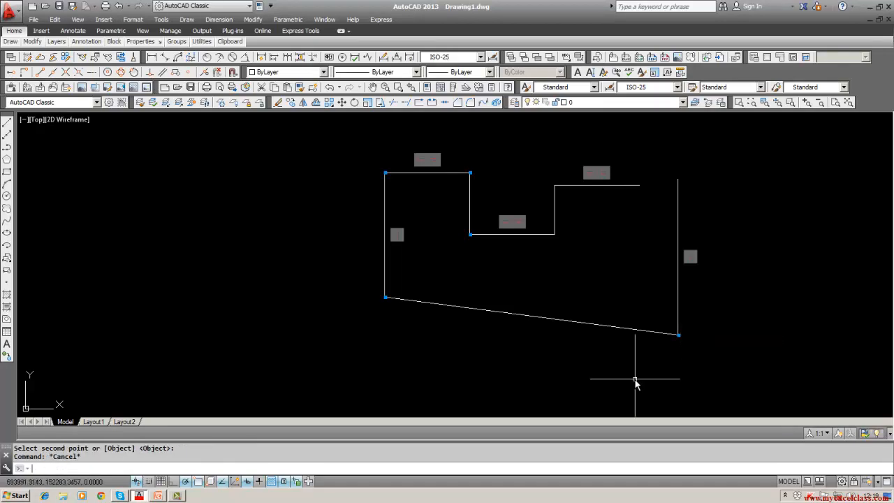
right_click(679, 336)
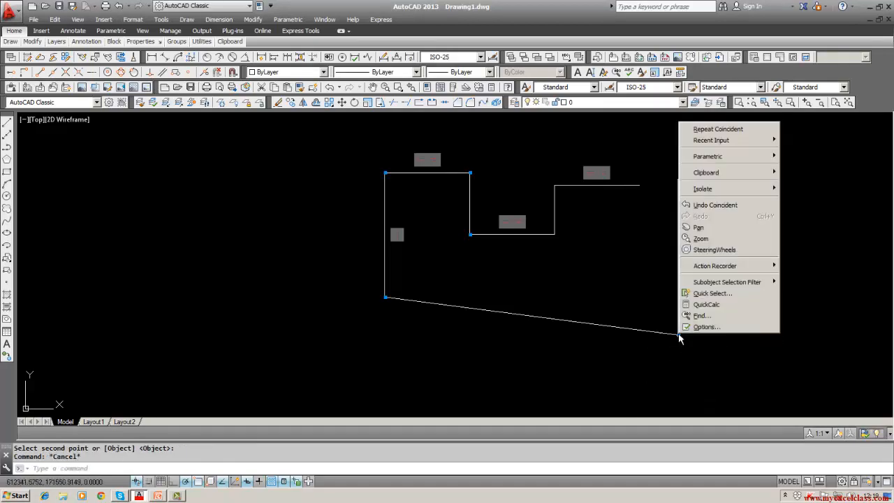
key("Escape")
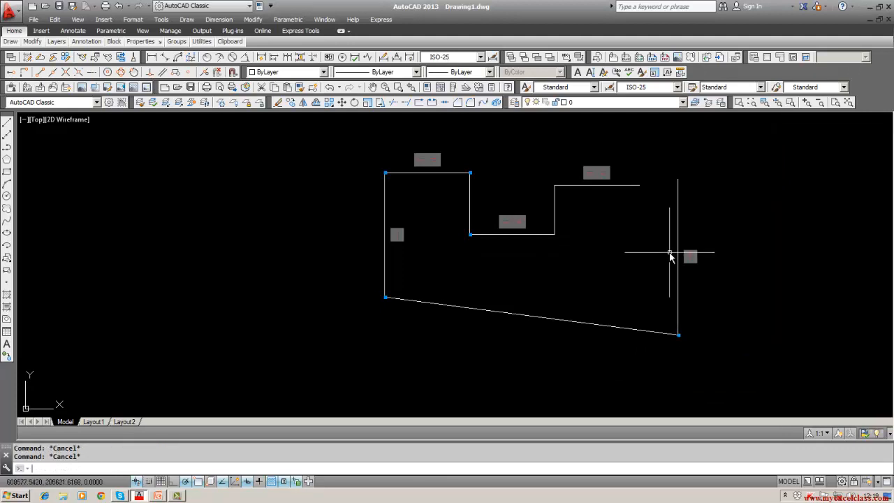
Step: Make the upper end of the outline's right vertical line coincident with the right end of the upper-right horizontal line
left_click(288, 19)
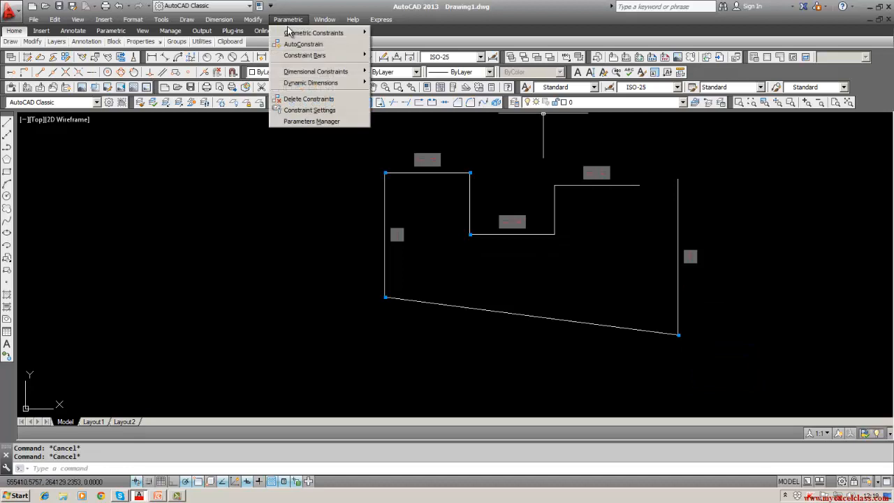
mouse_move(307, 32)
left_click(396, 33)
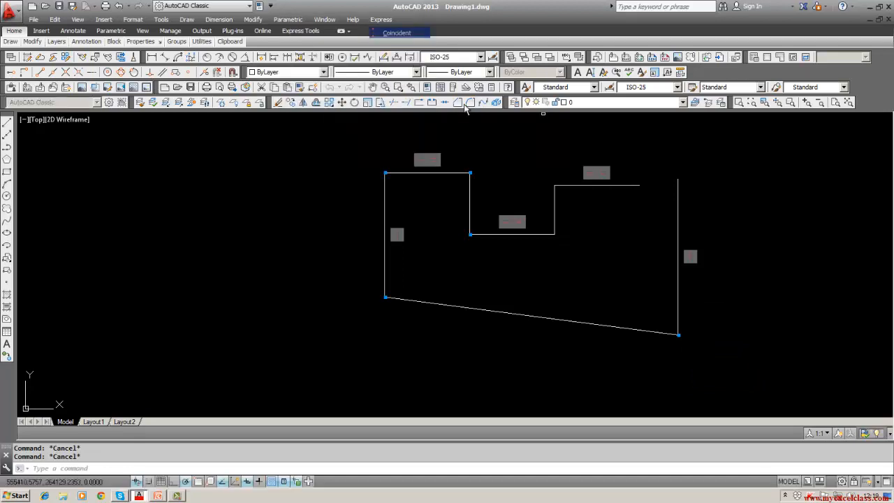
left_click(639, 186)
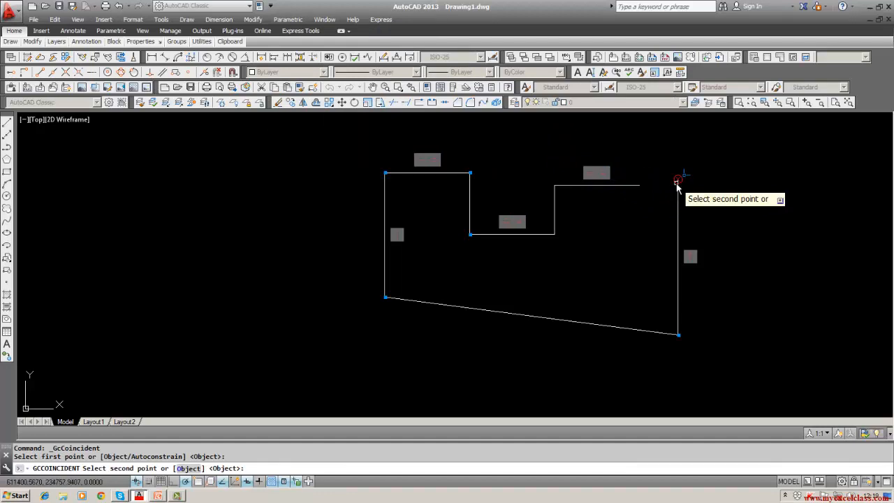
left_click(677, 181)
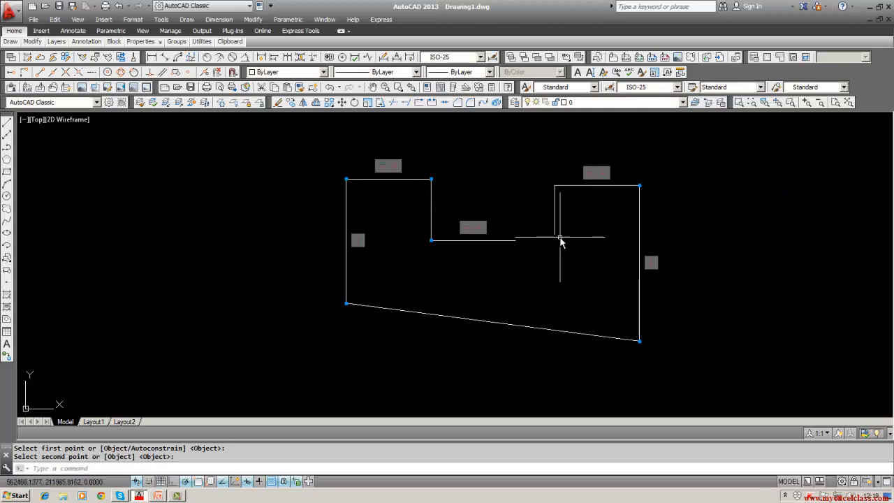
Step: Make the lower end of the notch's right vertical line coincident with the right end of the notch's bottom line
left_click(296, 20)
mouse_move(300, 33)
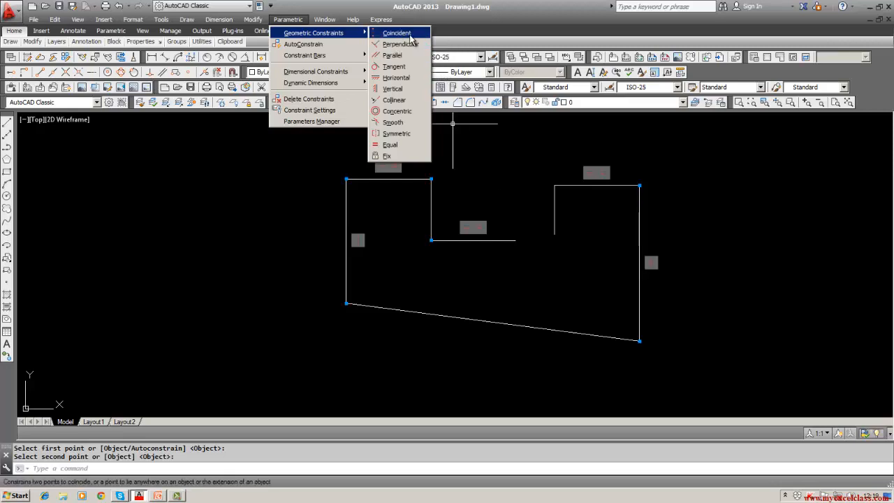
left_click(411, 41)
left_click(515, 240)
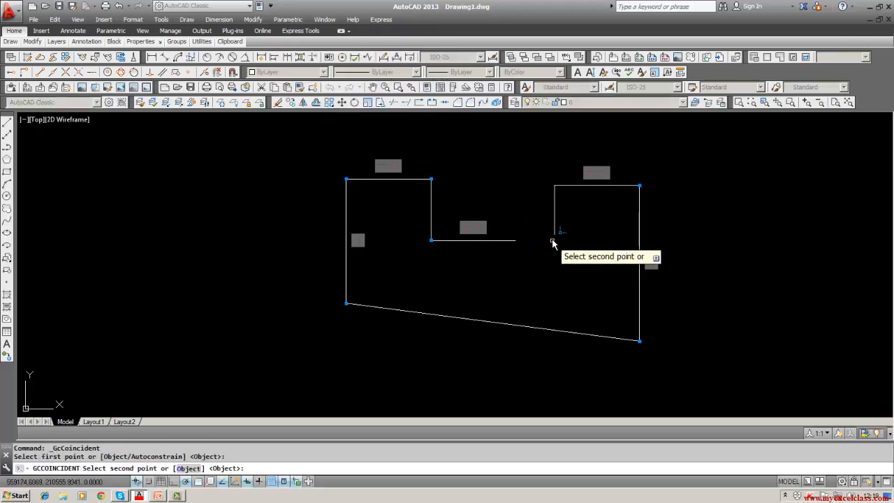
left_click(554, 238)
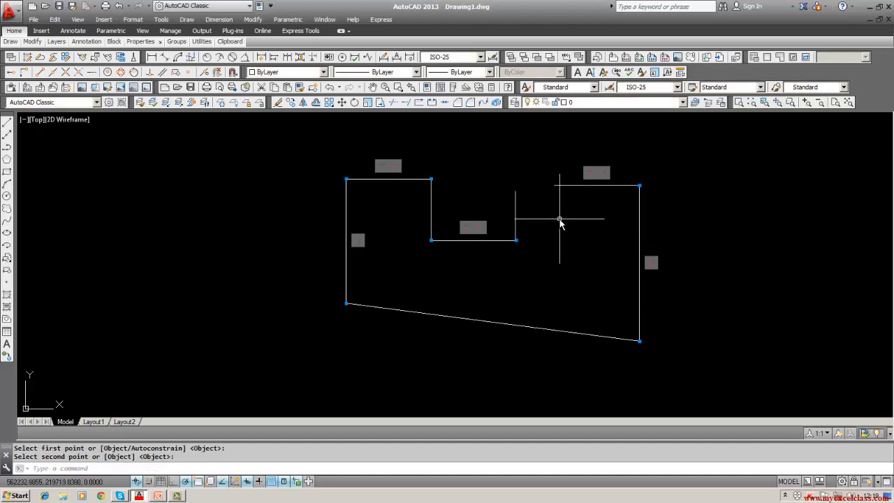
Step: Try to make the notch's right vertical line coincident at its upper end with the left end of the upper-right horizontal line
left_click(289, 21)
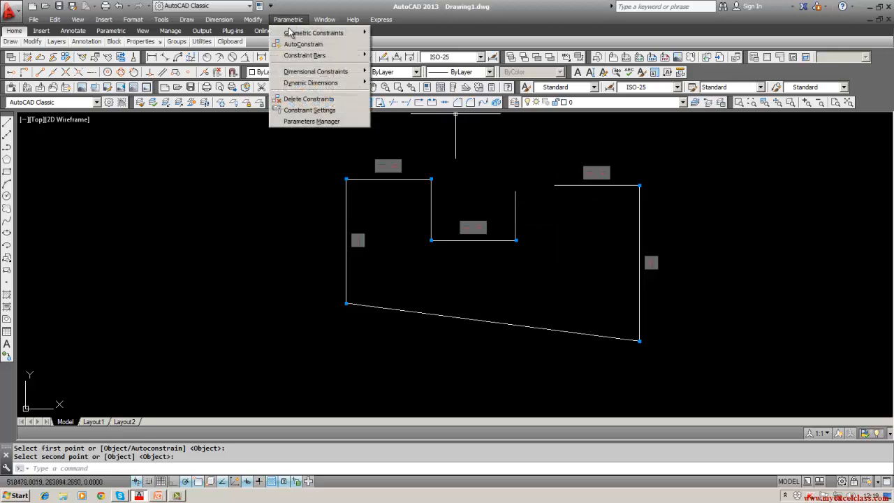
mouse_move(310, 33)
left_click(396, 33)
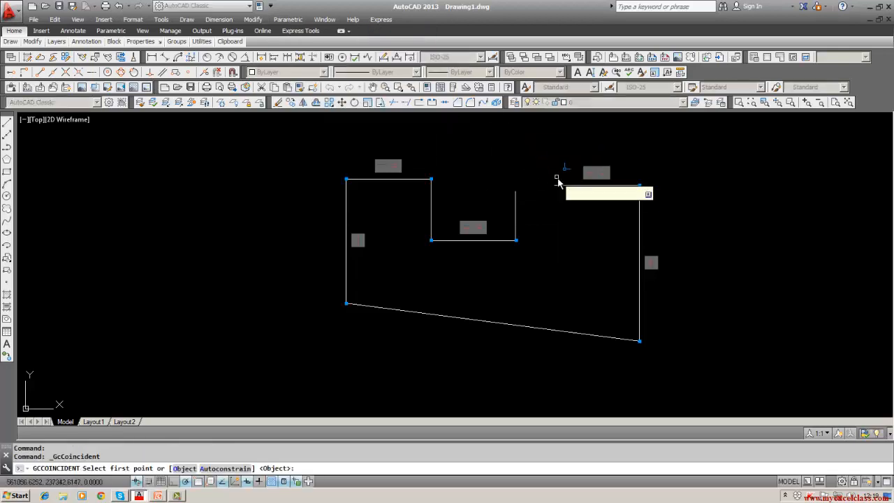
left_click(556, 186)
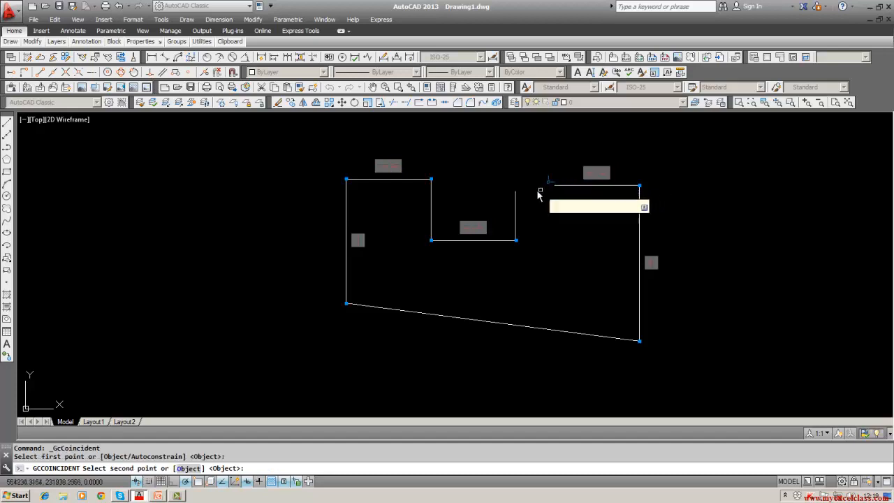
left_click(514, 190)
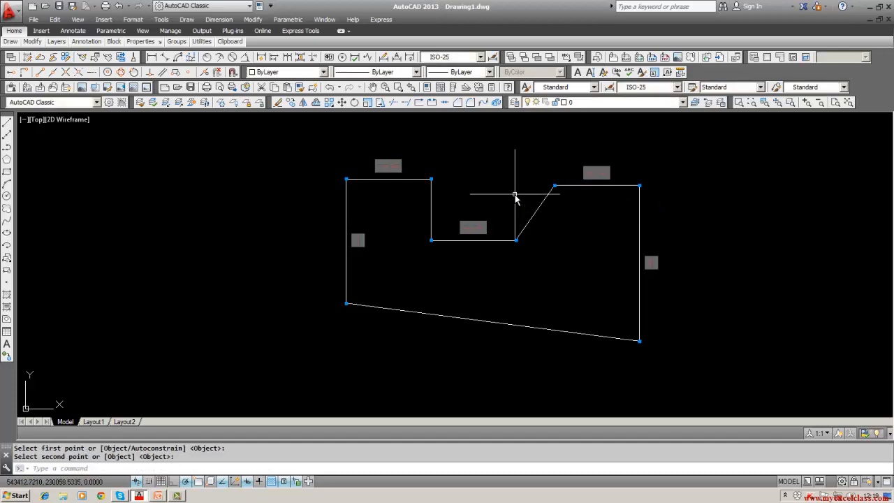
key("Return")
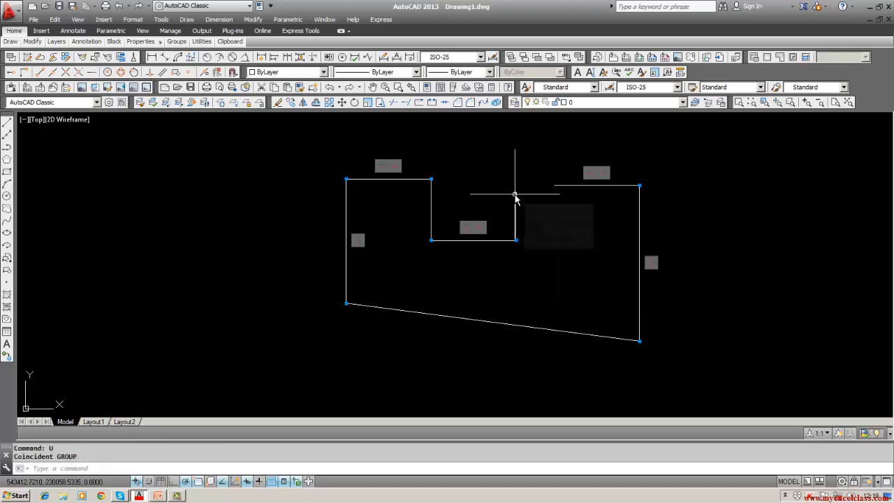
Step: Apply a vertical constraint to the notch's right line
left_click(287, 19)
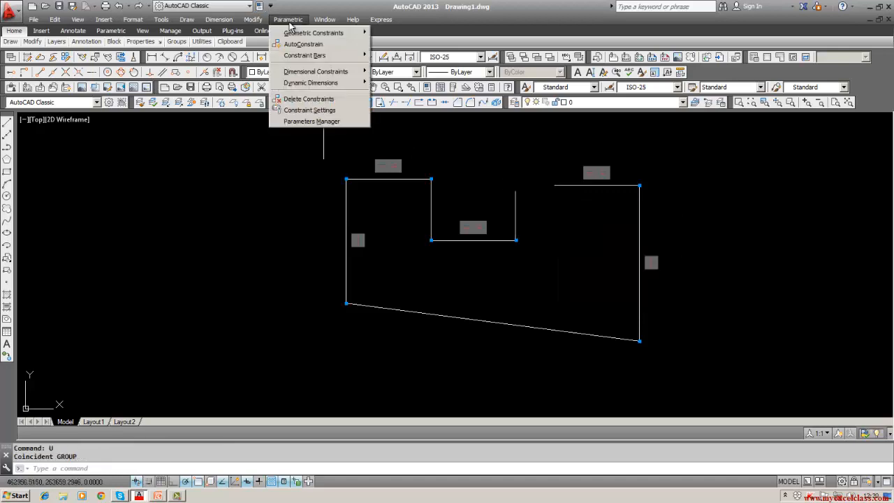
mouse_move(356, 33)
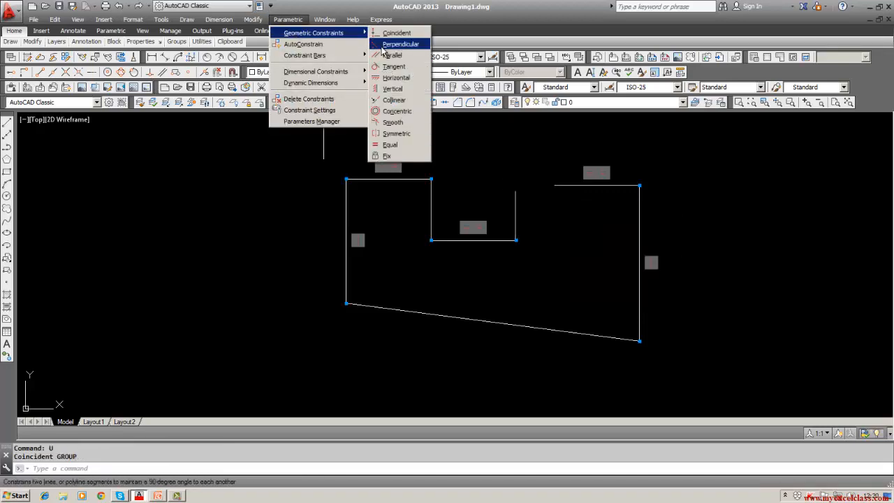
left_click(388, 89)
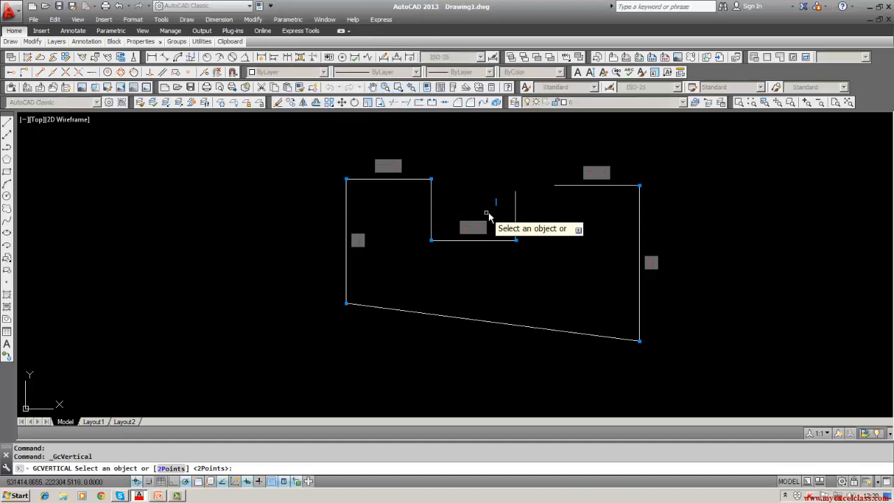
left_click(515, 204)
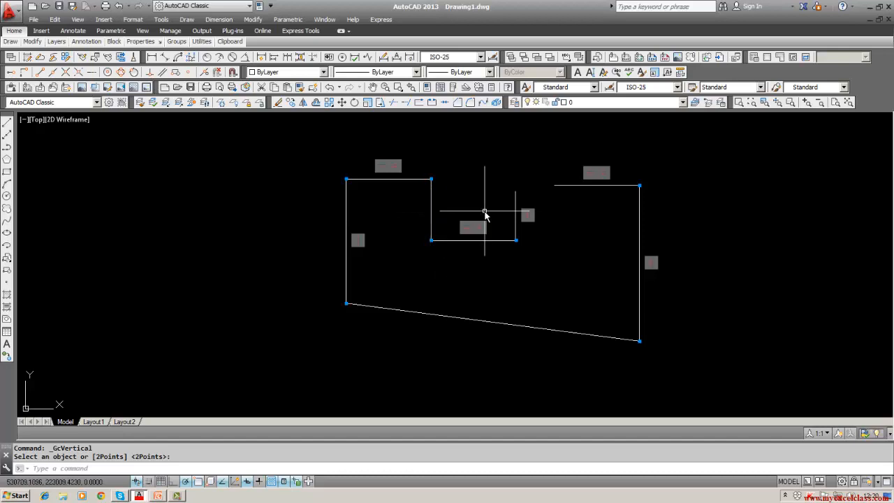
Step: Make the left end of the upper-right horizontal line coincident with the upper end of the notch's right vertical line
left_click(288, 19)
mouse_move(307, 33)
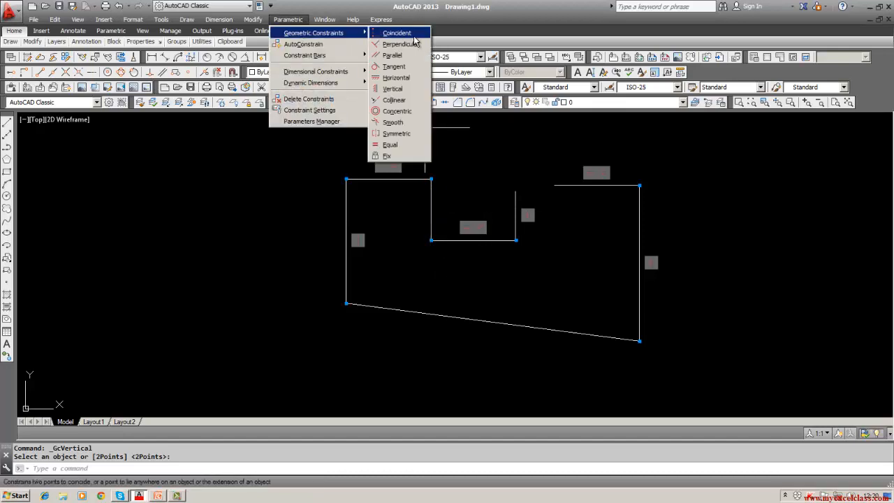
left_click(397, 33)
left_click(516, 197)
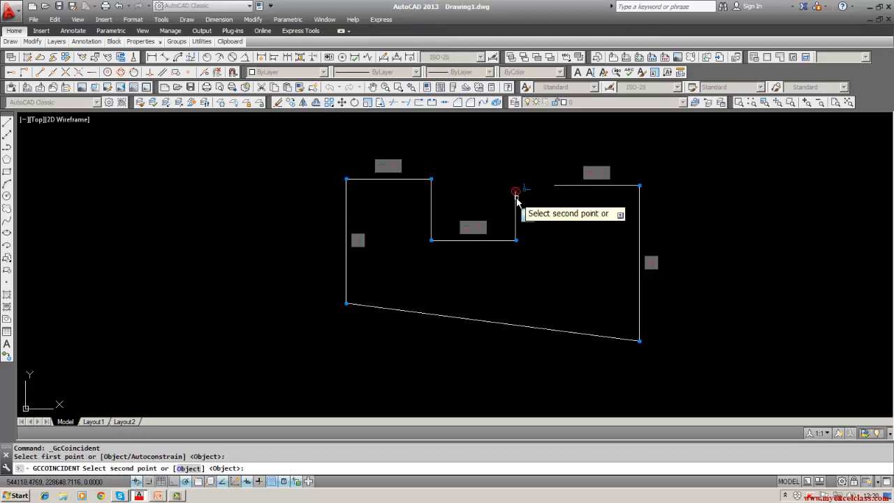
left_click(557, 187)
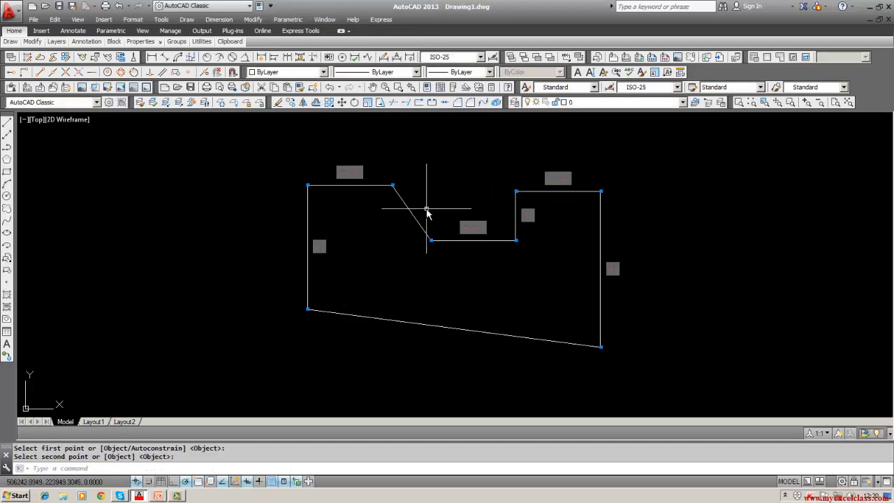
Step: Apply a vertical constraint to the slanted line on the notch's left side
left_click(286, 20)
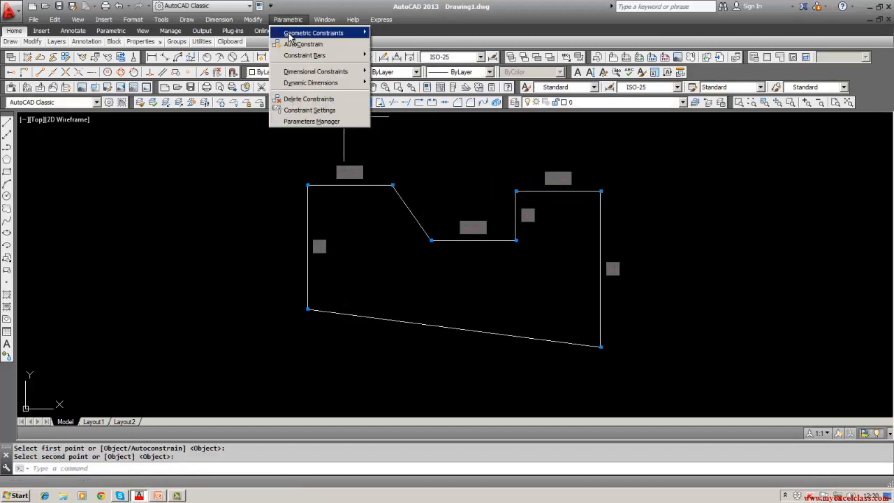
mouse_move(292, 33)
left_click(392, 88)
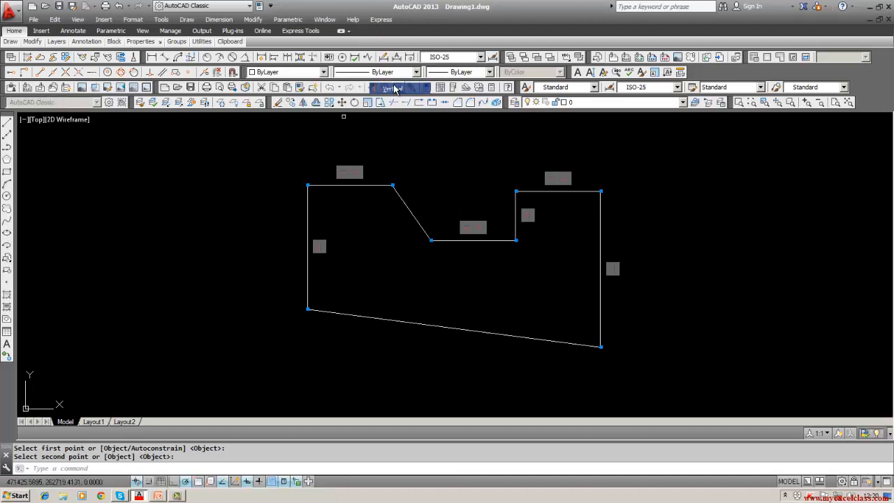
left_click(403, 202)
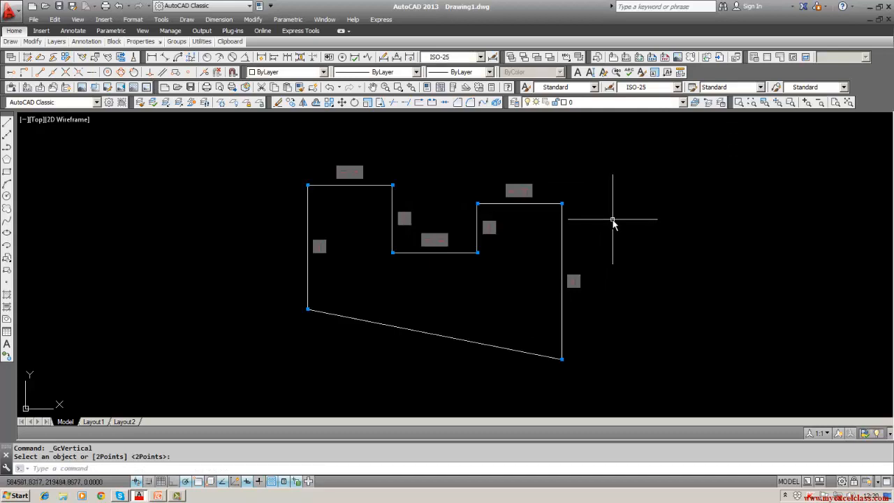
Step: Apply a horizontal constraint to the outline's slanted bottom line
left_click(301, 21)
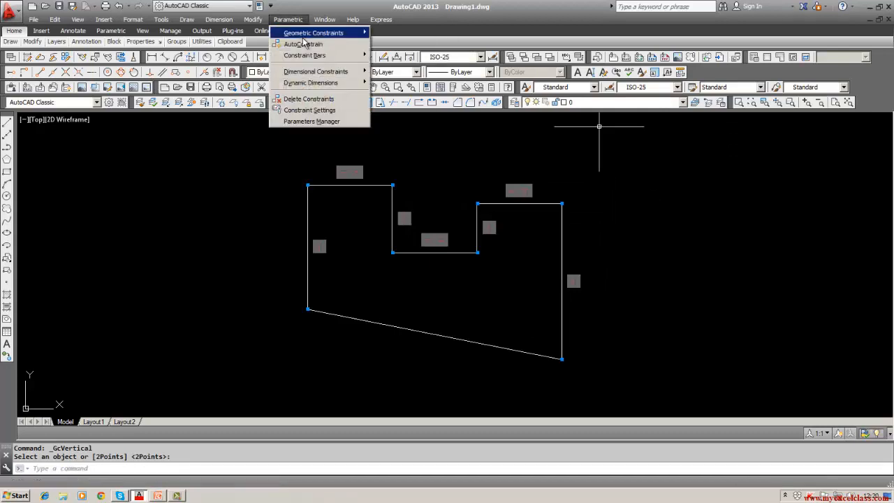
mouse_move(317, 33)
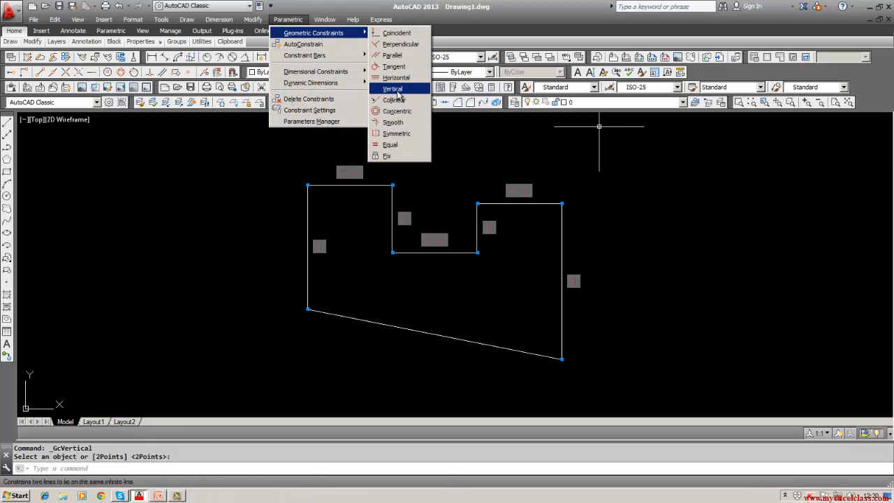
left_click(396, 78)
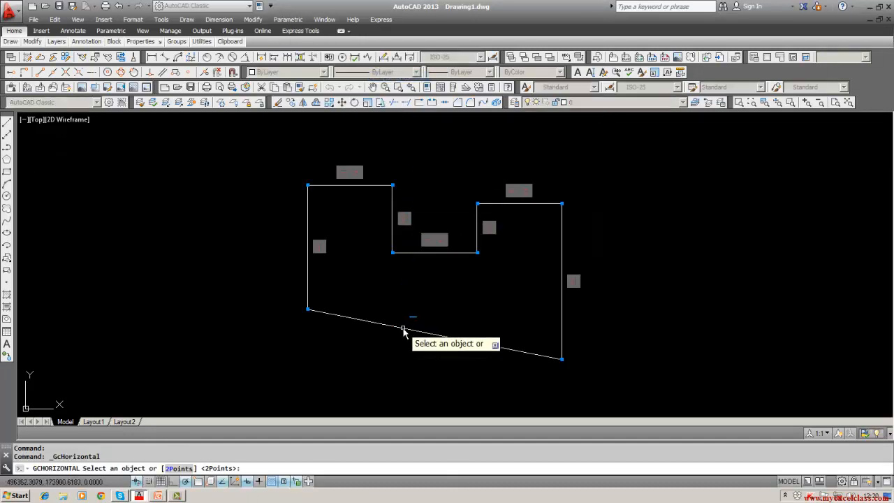
left_click(403, 329)
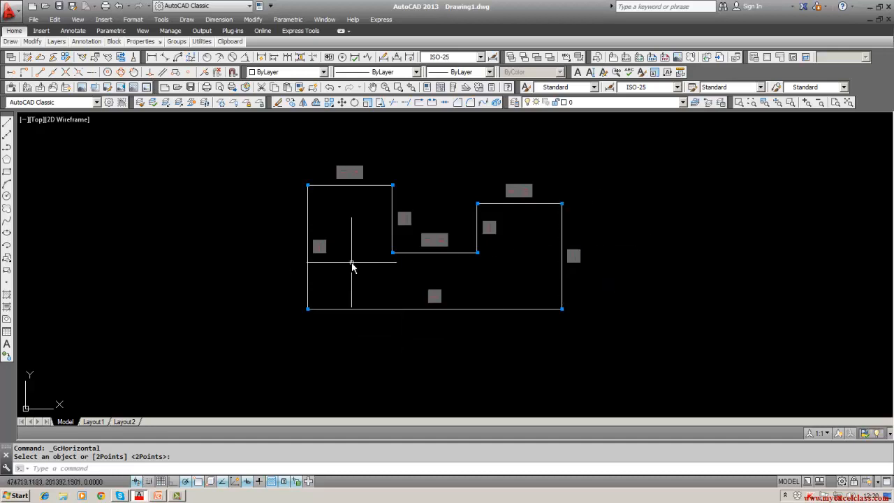
Step: Apply an equal constraint to the outline's right and left outer vertical lines, using the right one as the reference
left_click(294, 21)
mouse_move(300, 33)
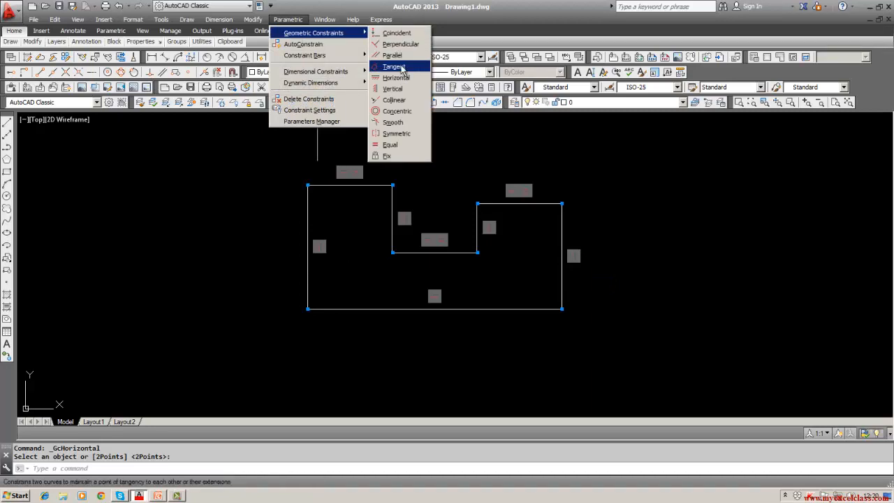
left_click(391, 144)
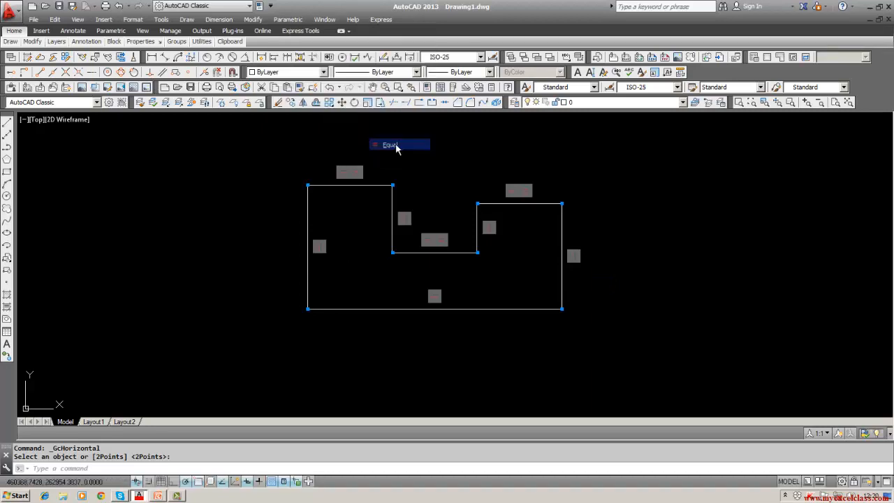
left_click(562, 226)
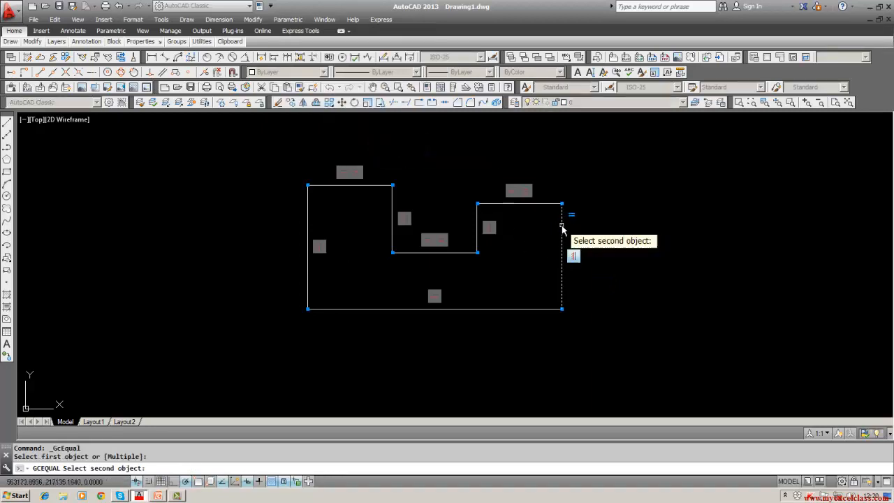
left_click(308, 219)
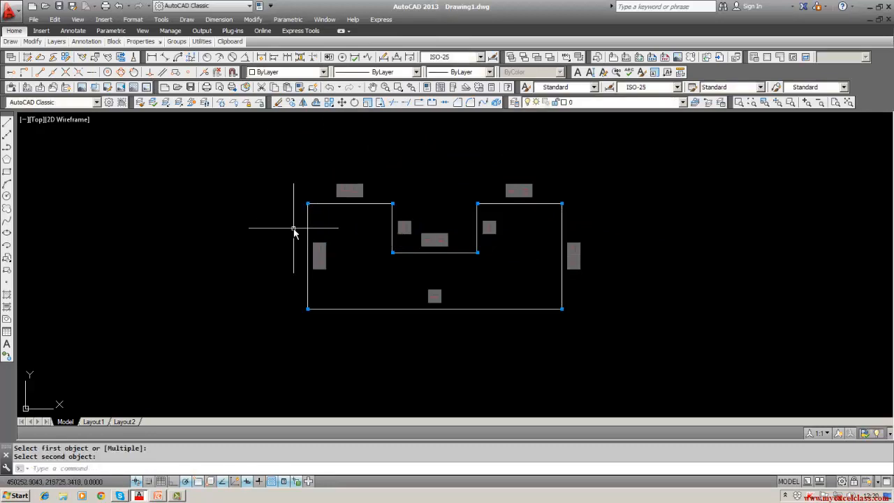
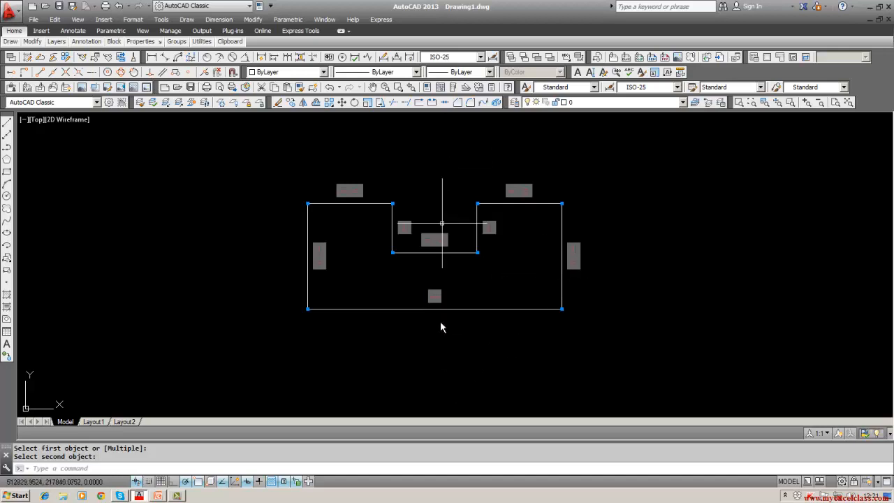
Step: Draw a vertical line through the notch, running from above the outline to below its bottom line
left_click(5, 126)
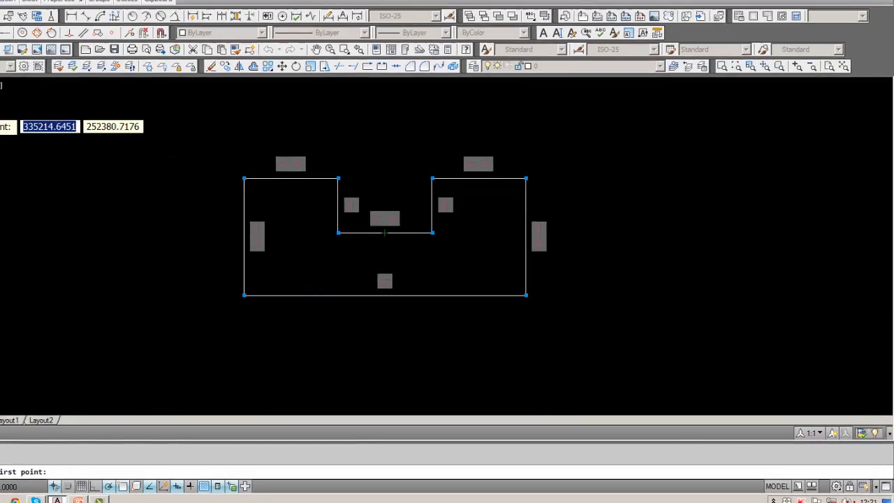
left_click(299, 104)
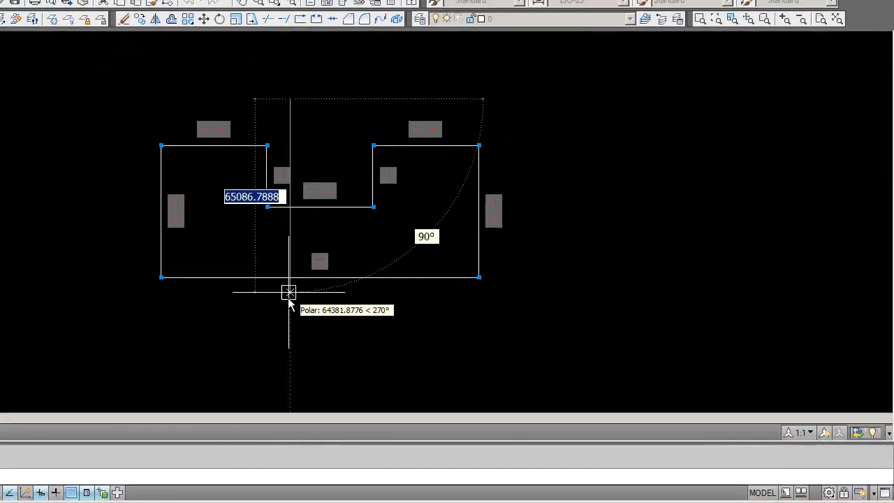
left_click(288, 311)
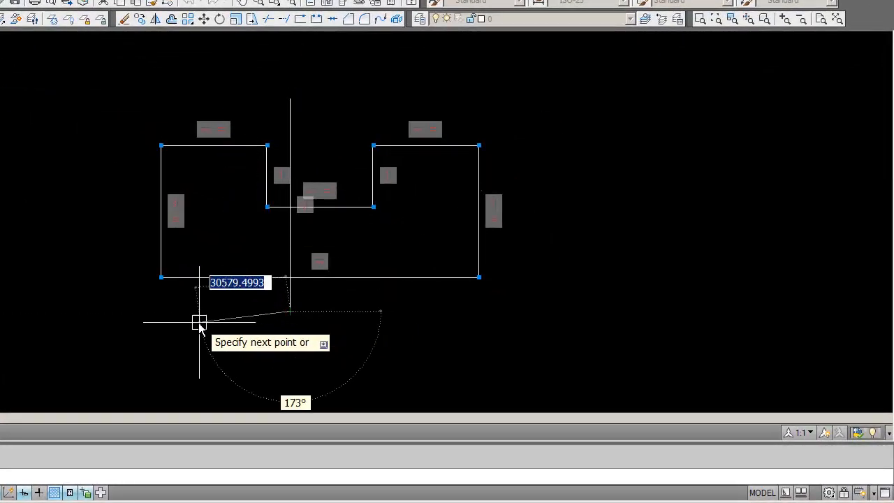
key("Return")
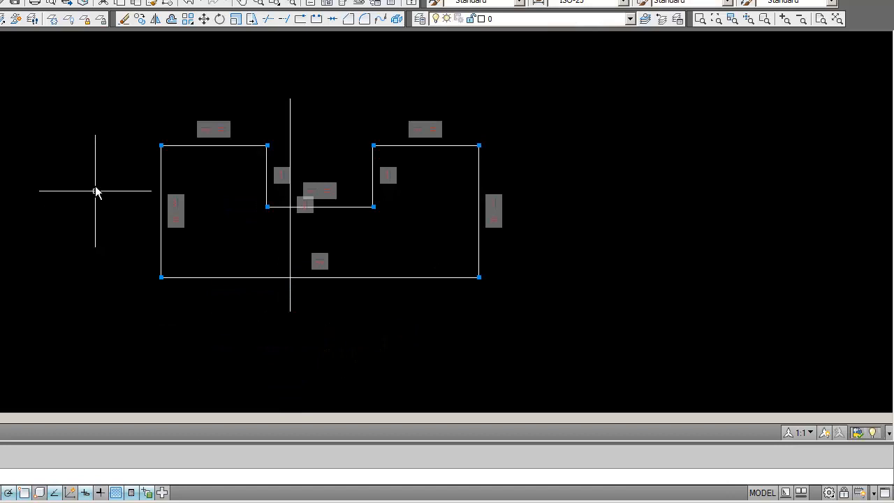
left_click(112, 139)
left_click(489, 283)
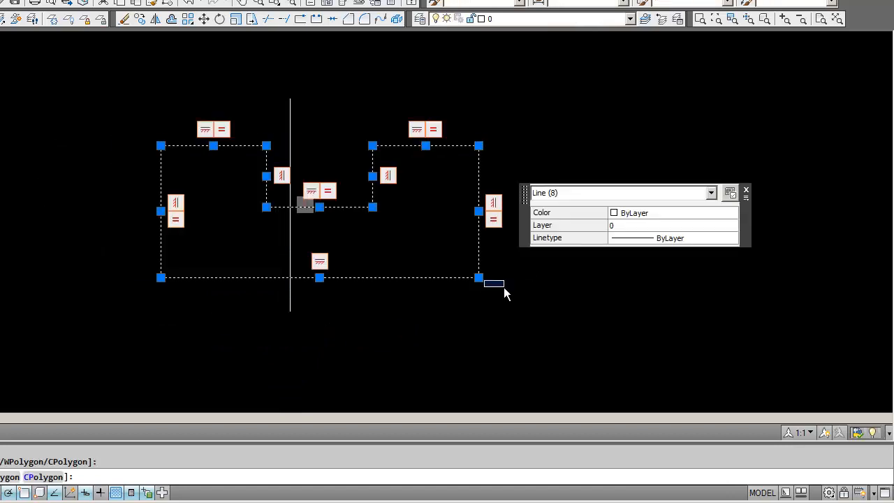
left_click(503, 287)
key("Escape")
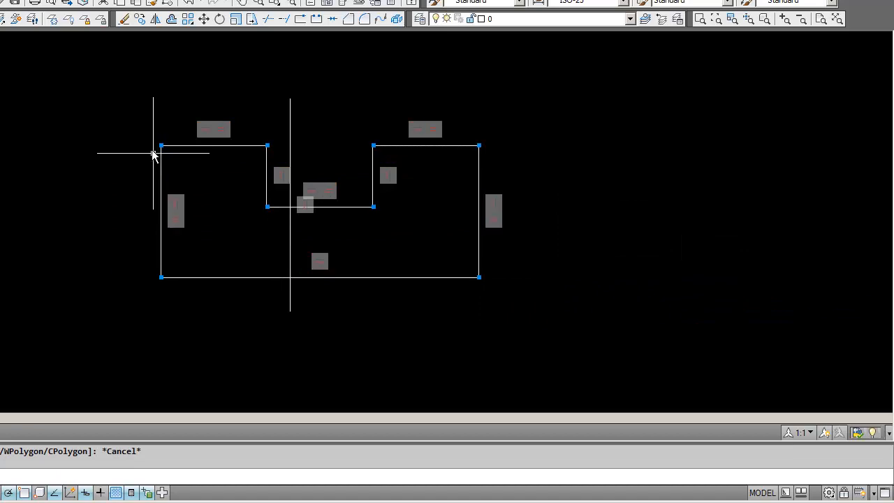
left_click(150, 122)
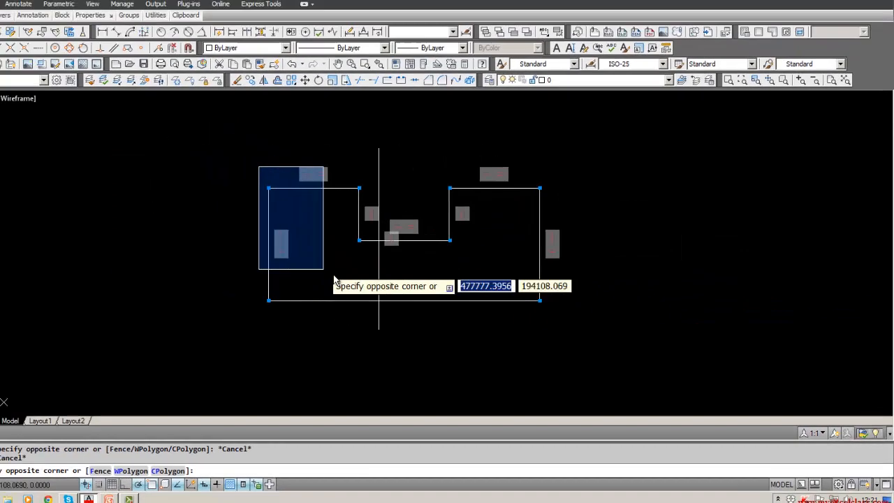
left_click(505, 288)
left_click(474, 287)
key("Escape")
key("Escape")
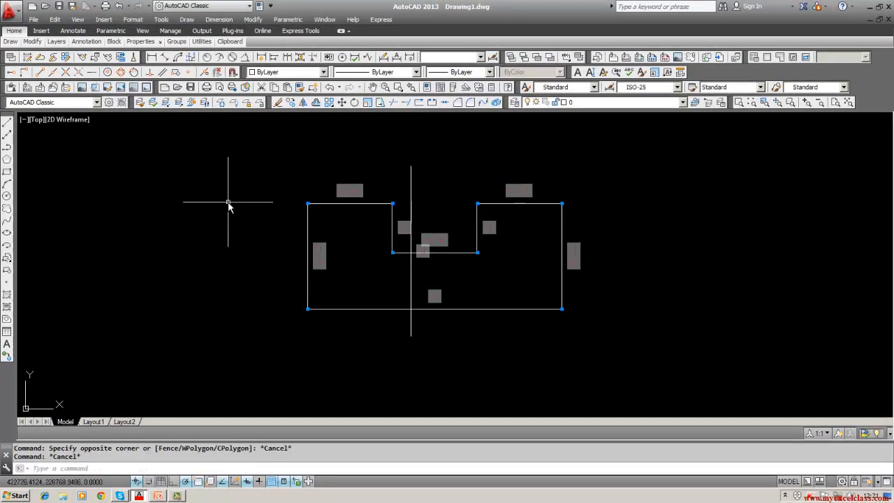
type("w")
key("Return")
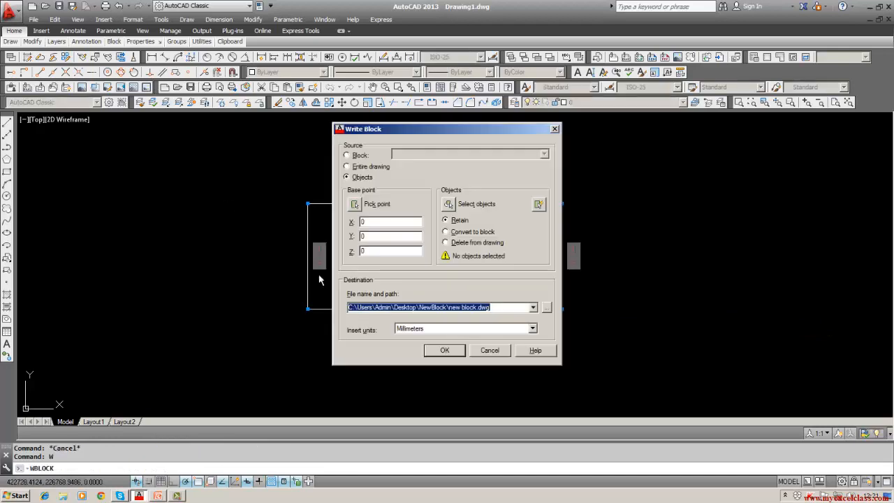
left_click(481, 349)
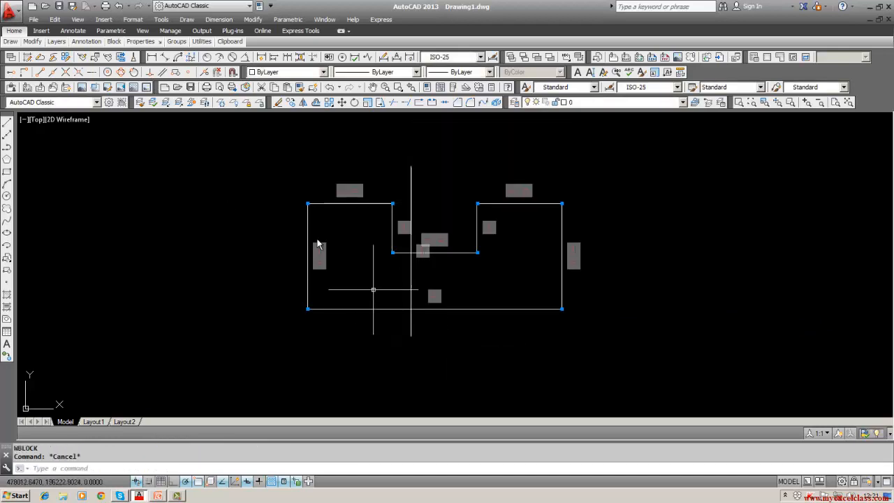
left_click(290, 181)
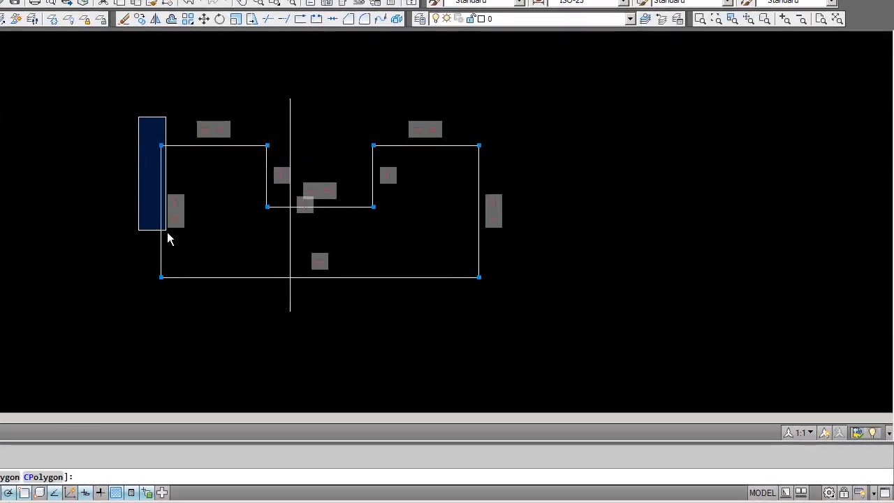
left_click(311, 273)
key("Escape")
key("Escape")
Step: Try to apply a symmetric constraint to the left outer line and the top-left horizontal line about the notch's left side
left_click(140, 0)
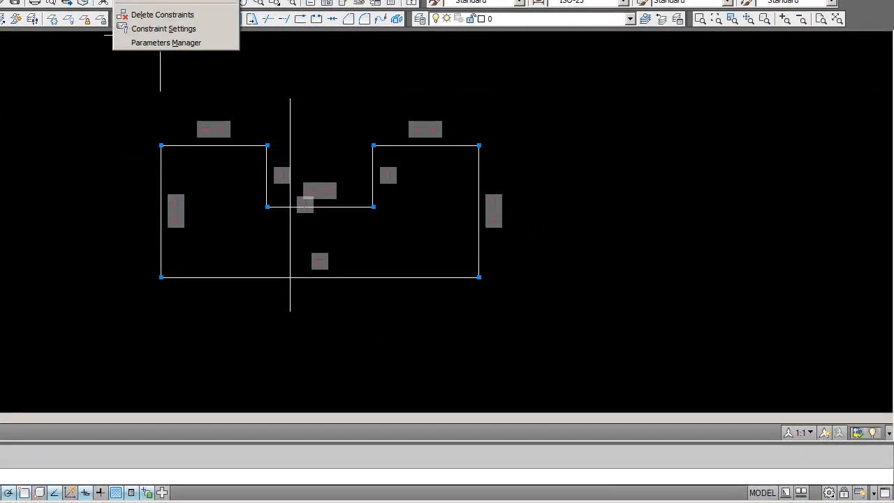
mouse_move(171, 0)
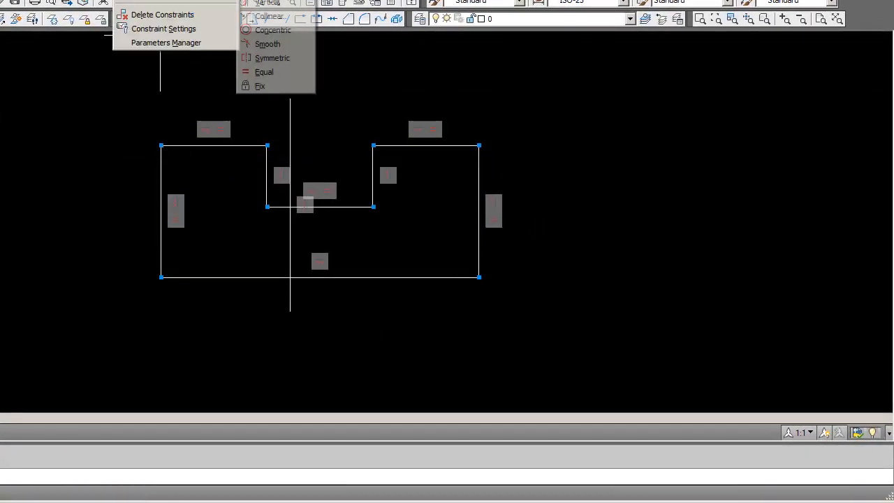
left_click(269, 45)
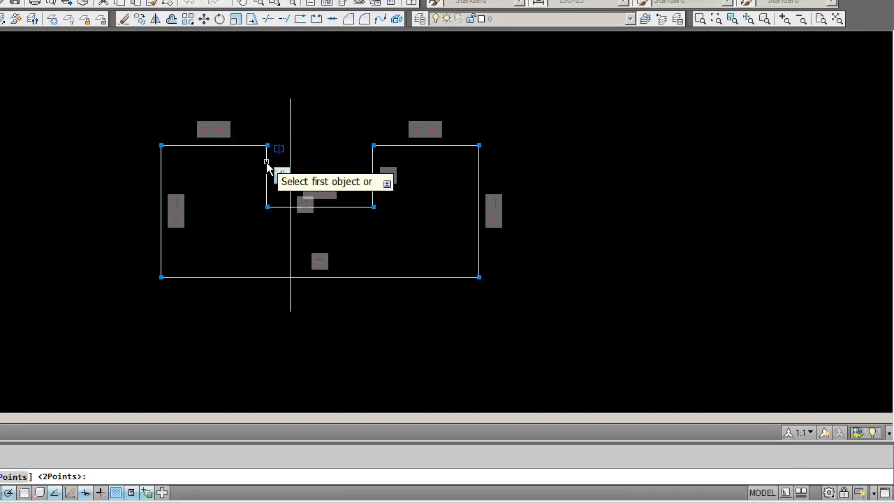
left_click(161, 159)
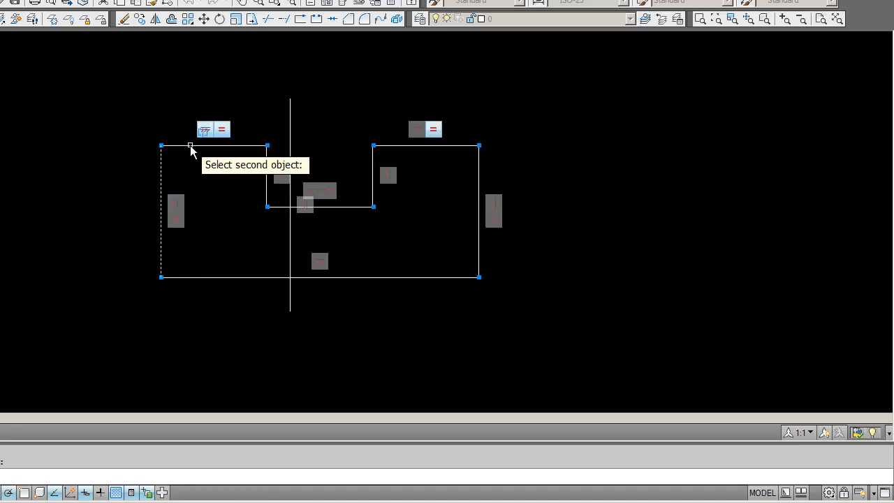
left_click(190, 145)
left_click(266, 169)
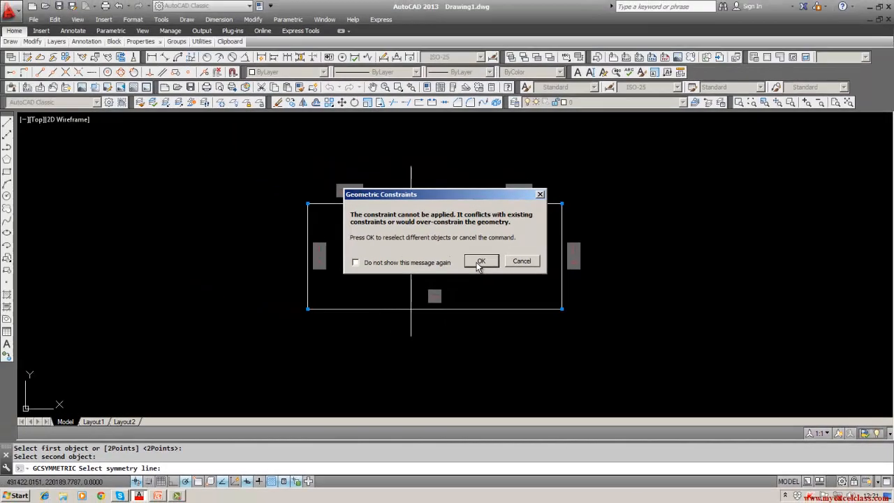
left_click(480, 262)
key("Escape")
key("Escape")
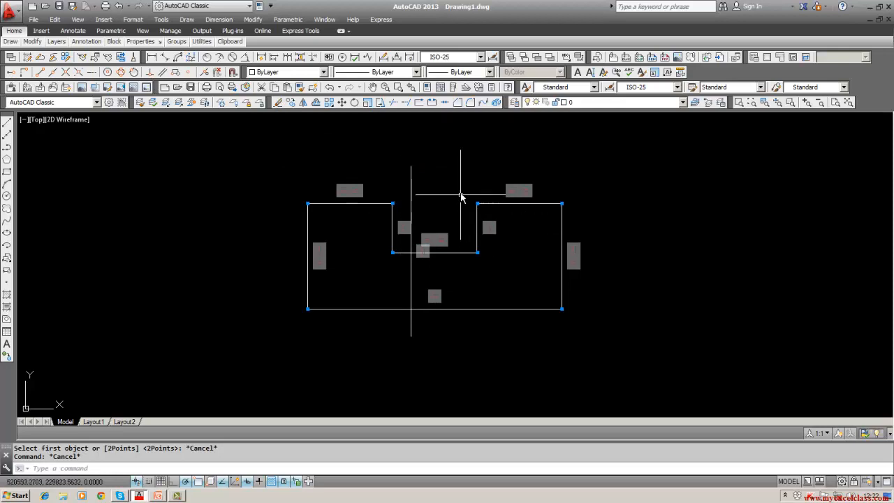
key("Escape")
left_click(277, 103)
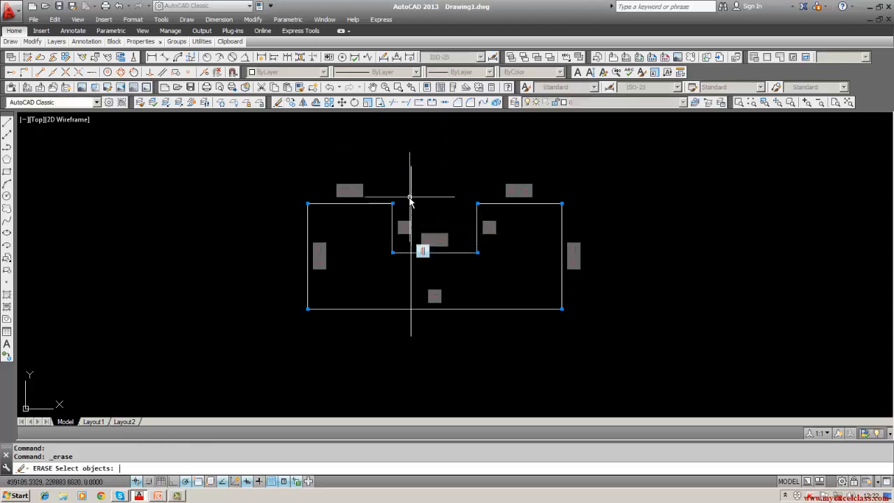
key("Escape")
Step: Apply a symmetric constraint to the outline's two top horizontal lines, using the long vertical line through the notch as the symmetry line
left_click(290, 21)
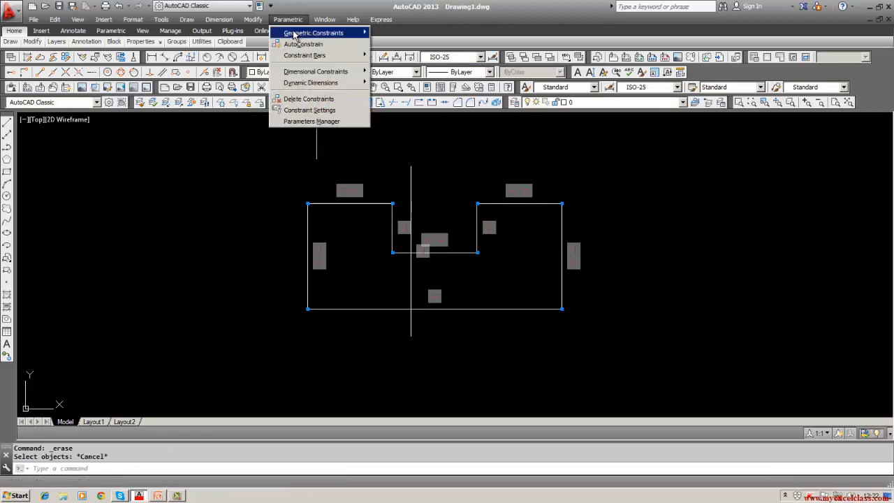
mouse_move(318, 33)
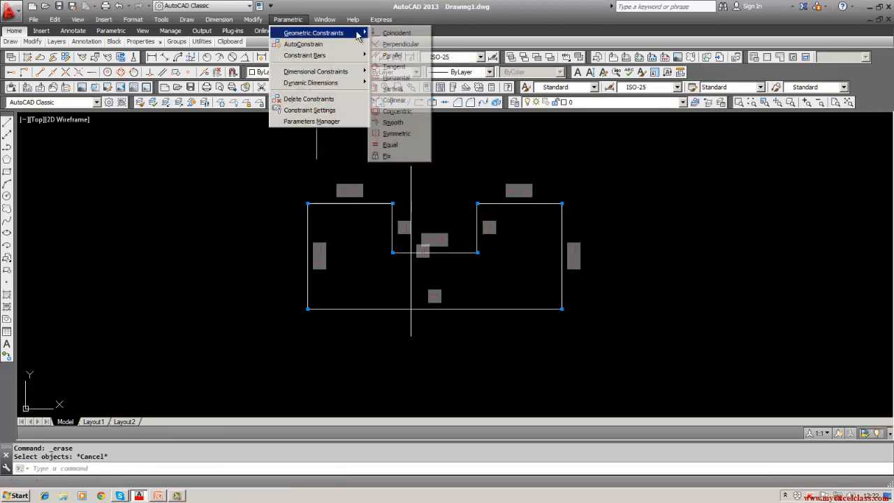
left_click(392, 133)
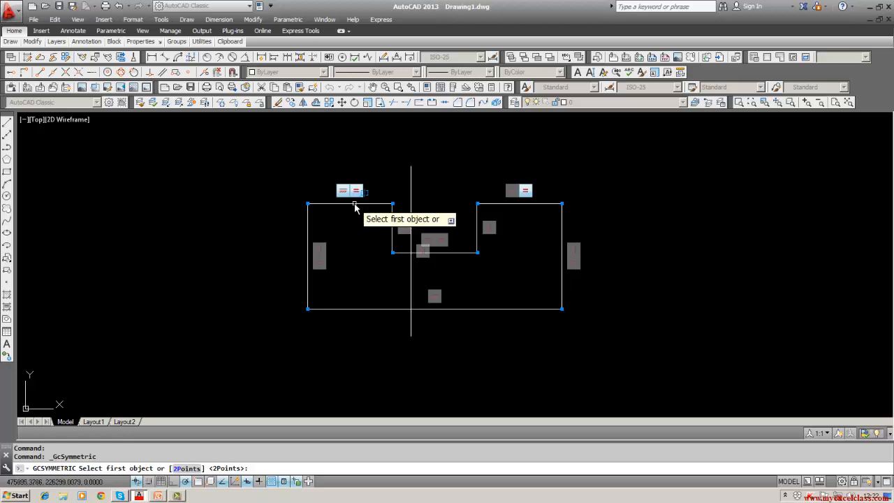
left_click(355, 204)
left_click(489, 204)
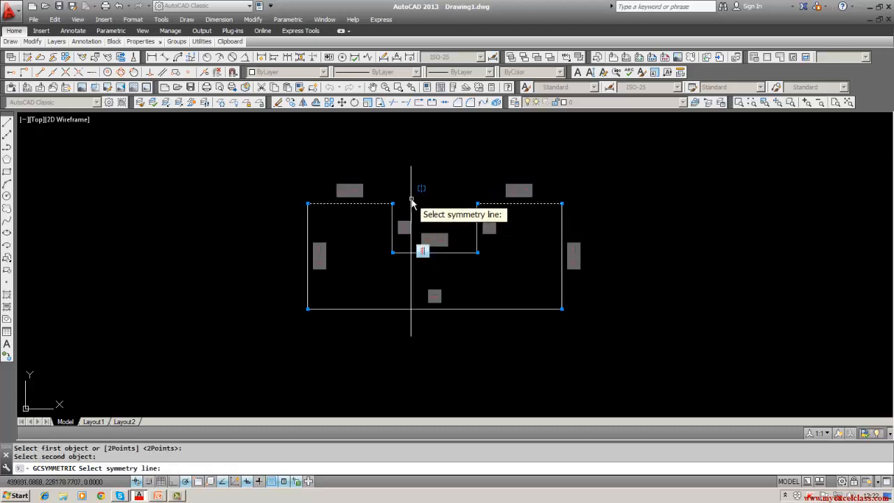
left_click(412, 202)
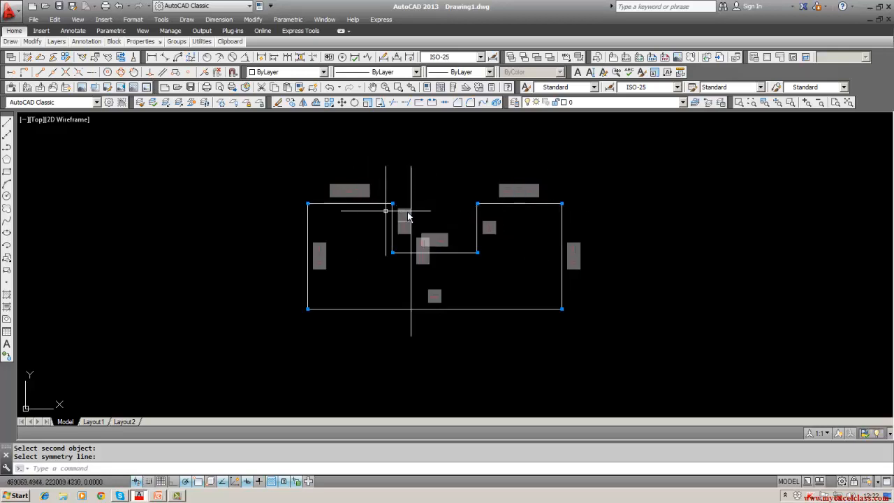
Step: Apply a symmetric constraint to the notch's left and right sides about the long vertical line
left_click(300, 21)
mouse_move(335, 32)
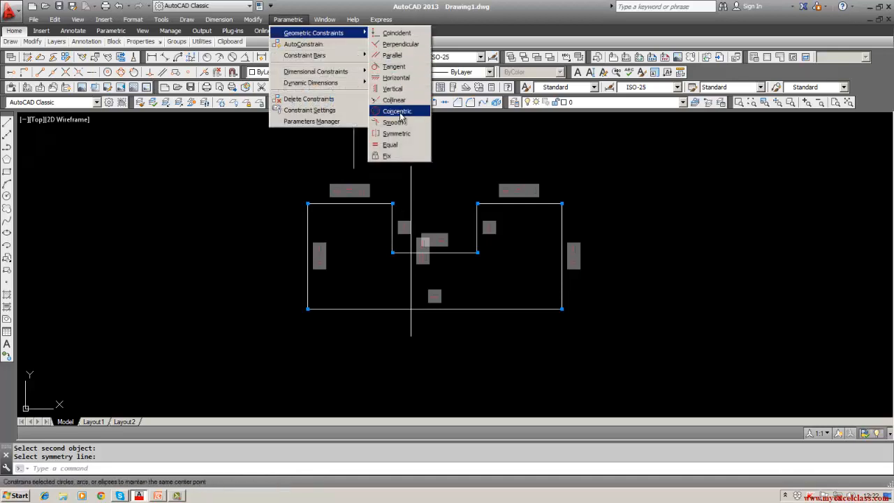
left_click(396, 134)
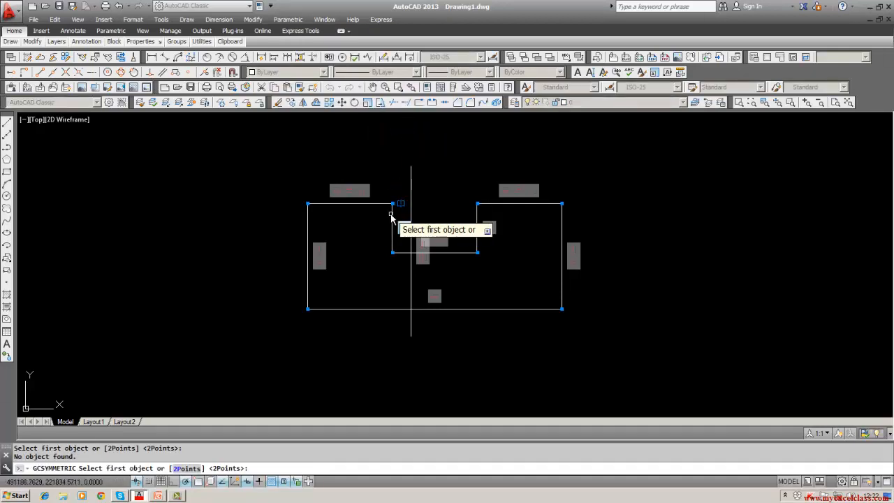
left_click(391, 214)
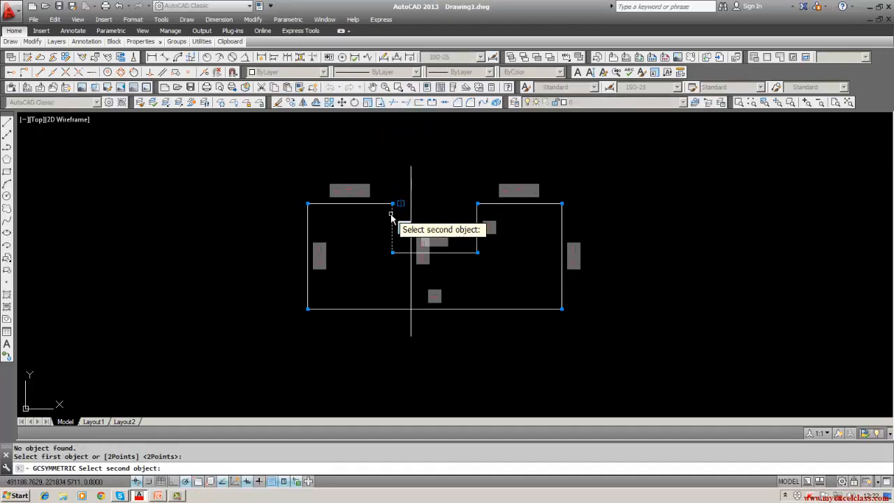
left_click(477, 218)
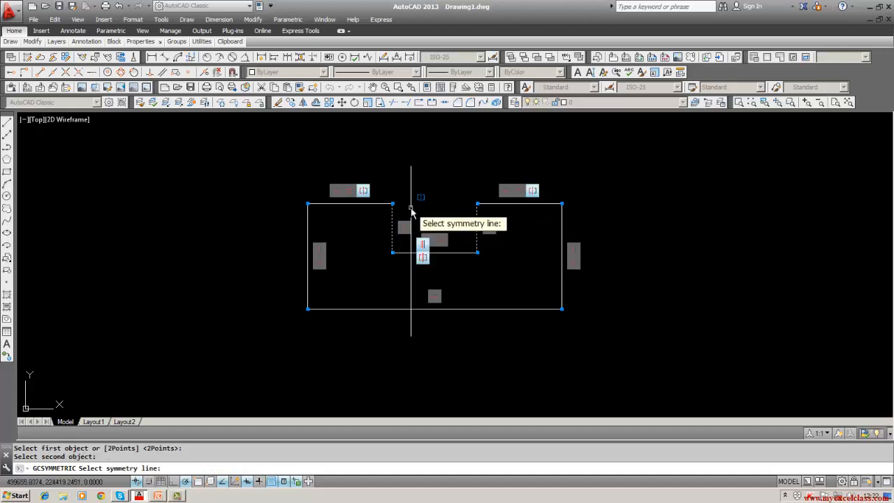
left_click(411, 210)
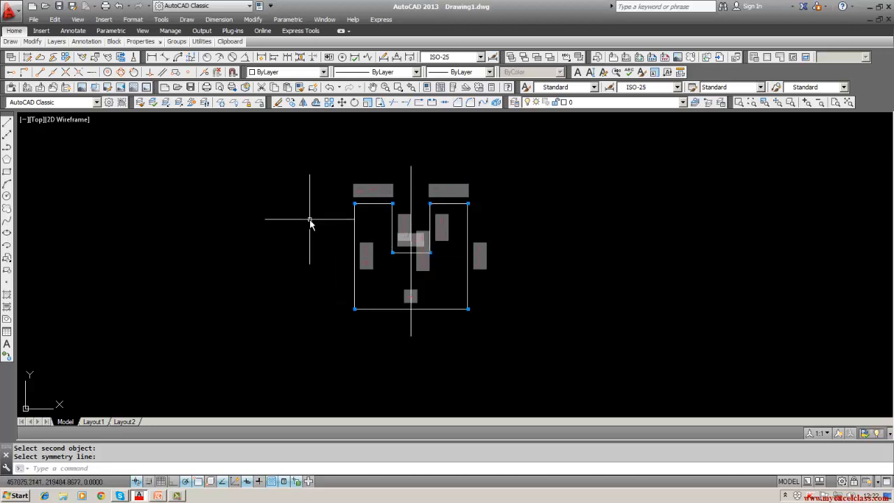
left_click(310, 175)
left_click(409, 319)
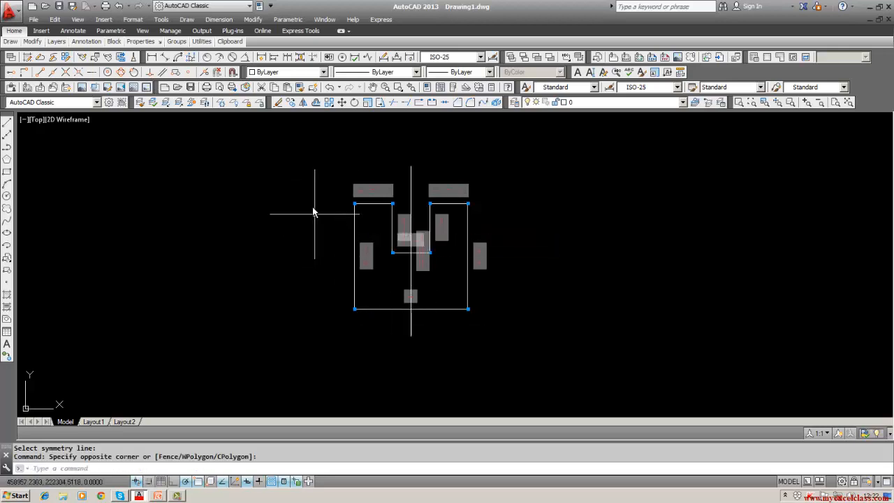
left_click(529, 350)
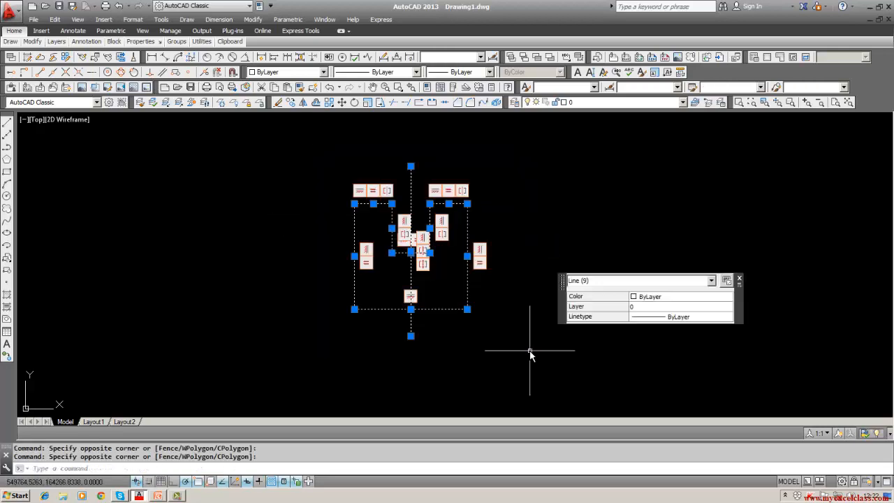
key("Escape")
key("Escape")
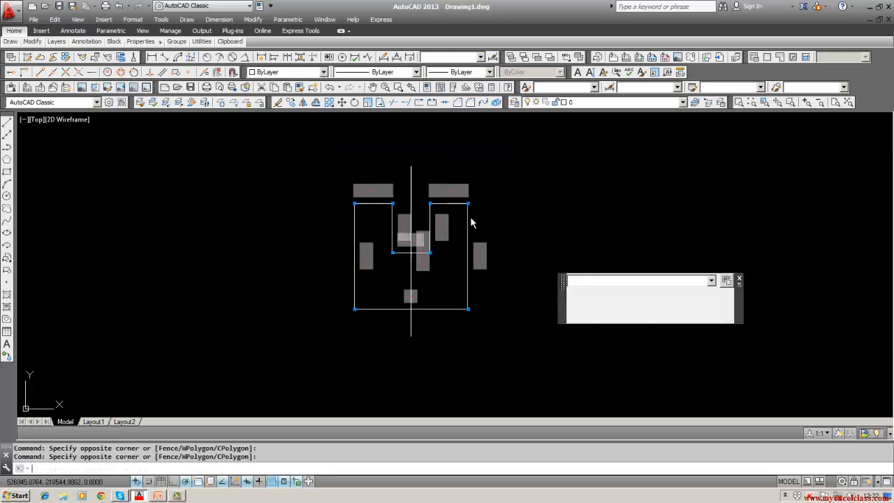
Step: Hide the constraint bars of the two top lines and the right outer line, and hide all remaining constraints
right_click(436, 192)
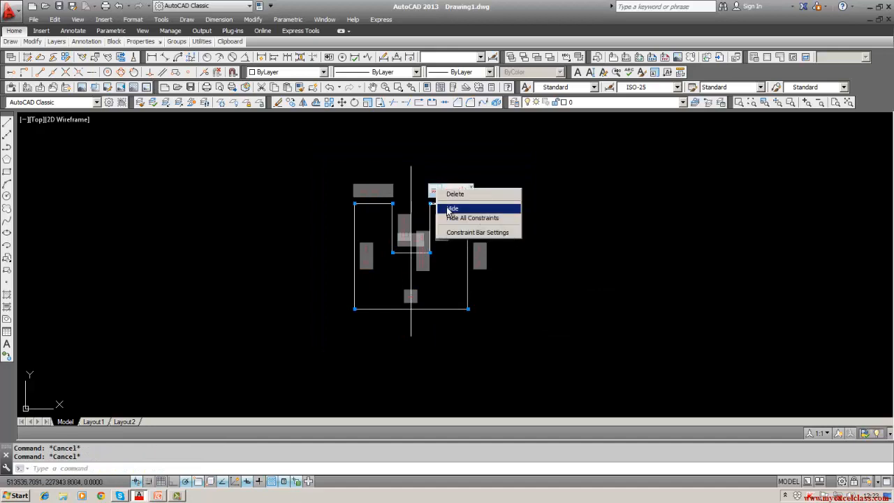
left_click(445, 205)
right_click(374, 193)
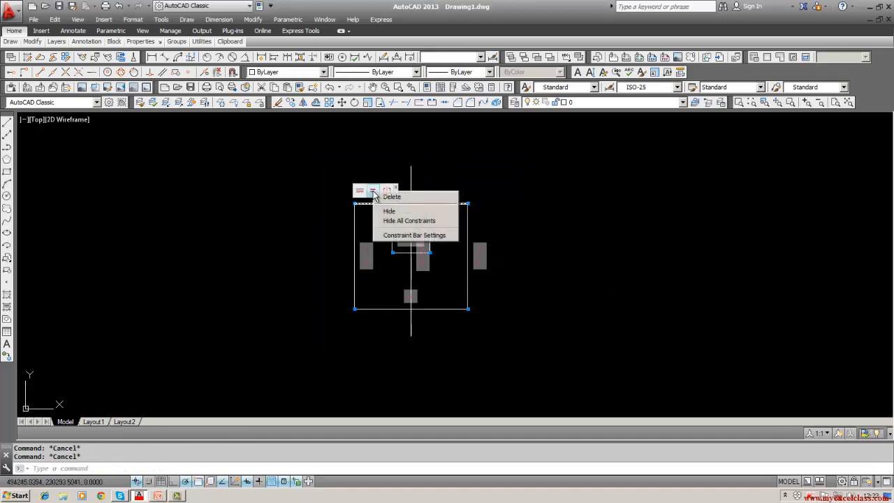
left_click(390, 209)
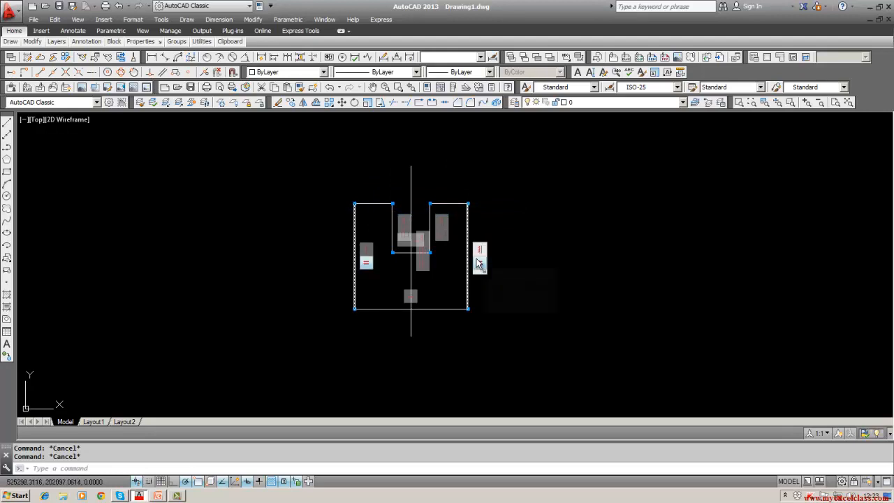
right_click(481, 264)
left_click(484, 279)
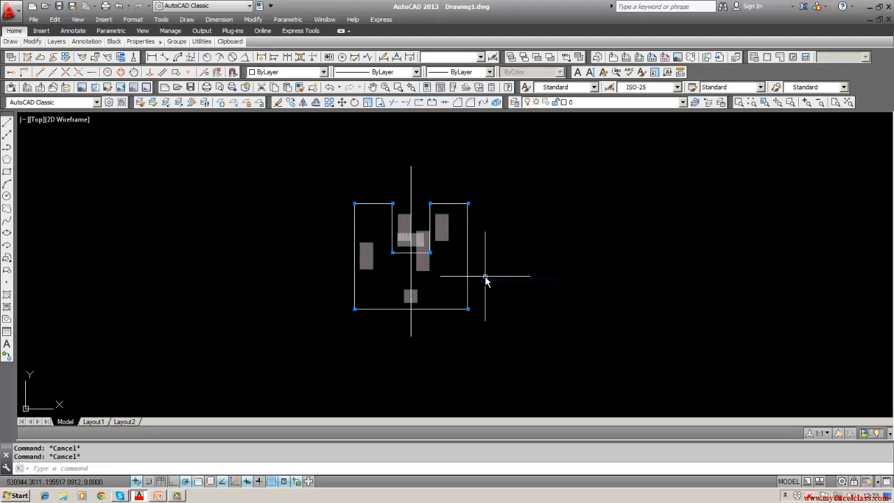
right_click(426, 266)
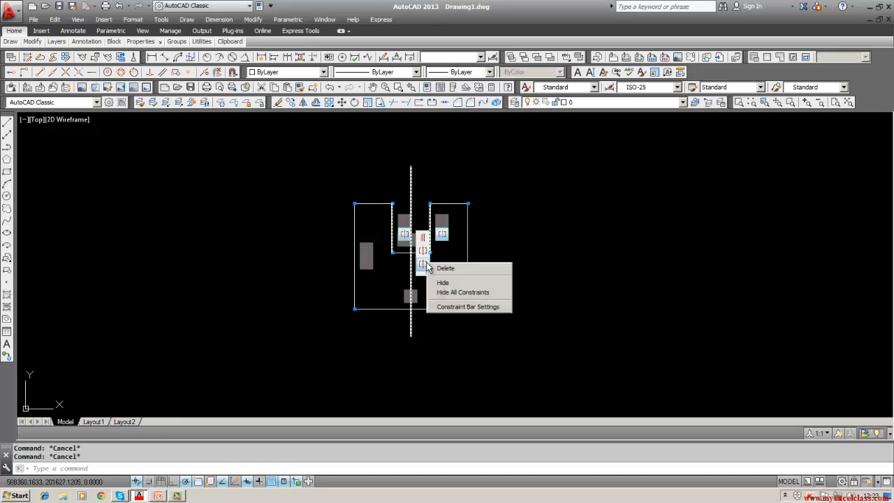
left_click(457, 293)
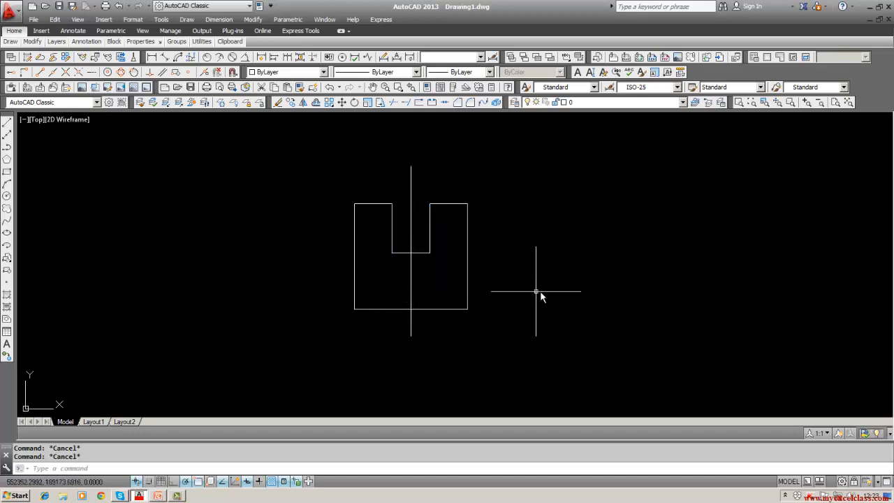
Step: Erase the long vertical symmetry line running through the notch
left_click(278, 103)
left_click(411, 196)
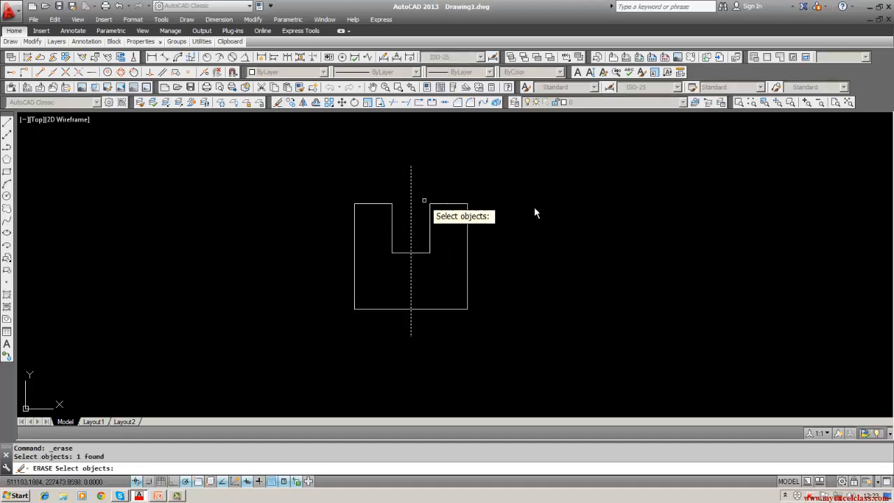
key("Return")
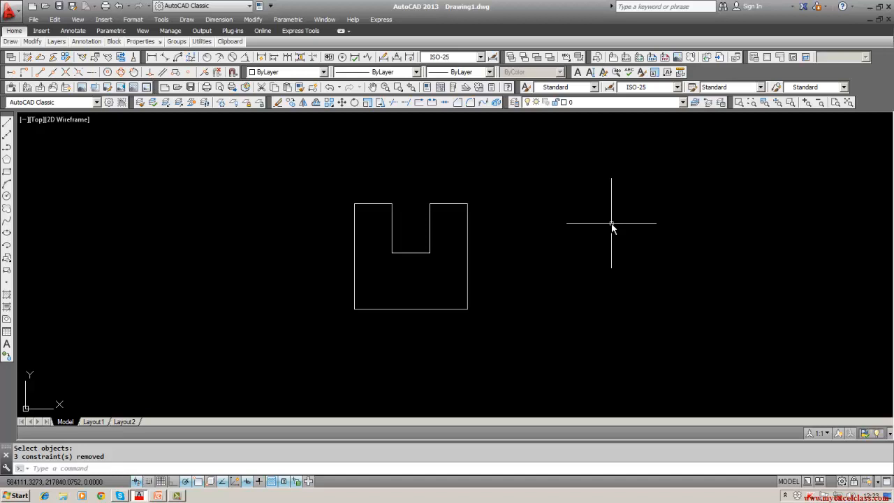
left_click(287, 20)
mouse_move(293, 32)
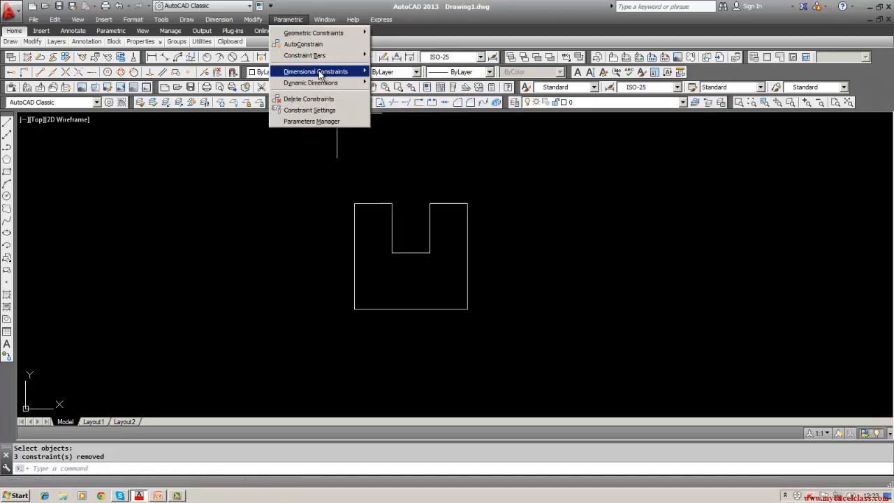
mouse_move(320, 75)
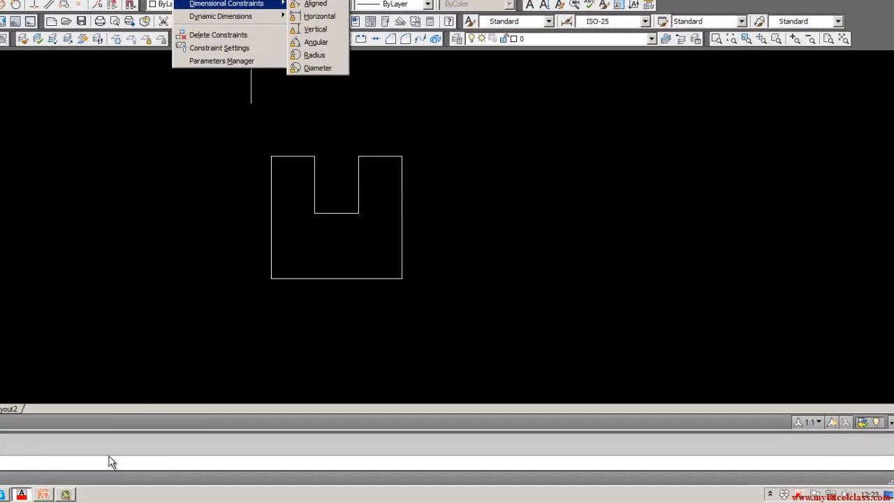
left_click(2, 497)
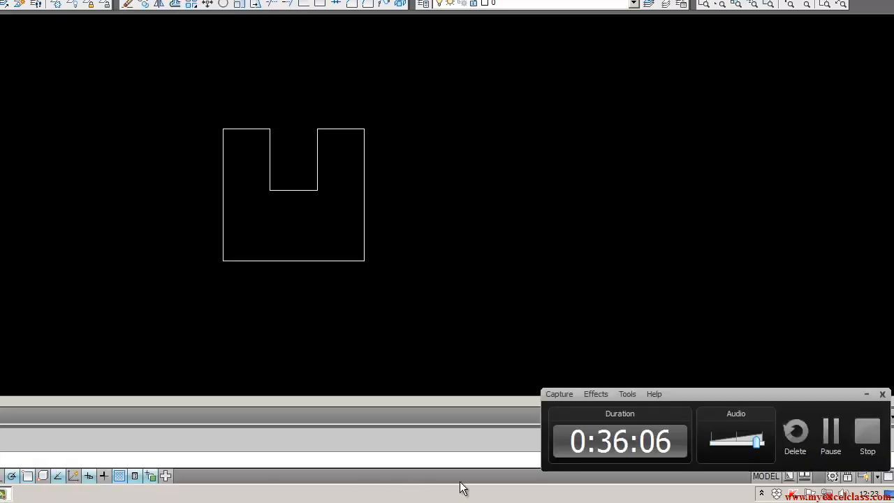